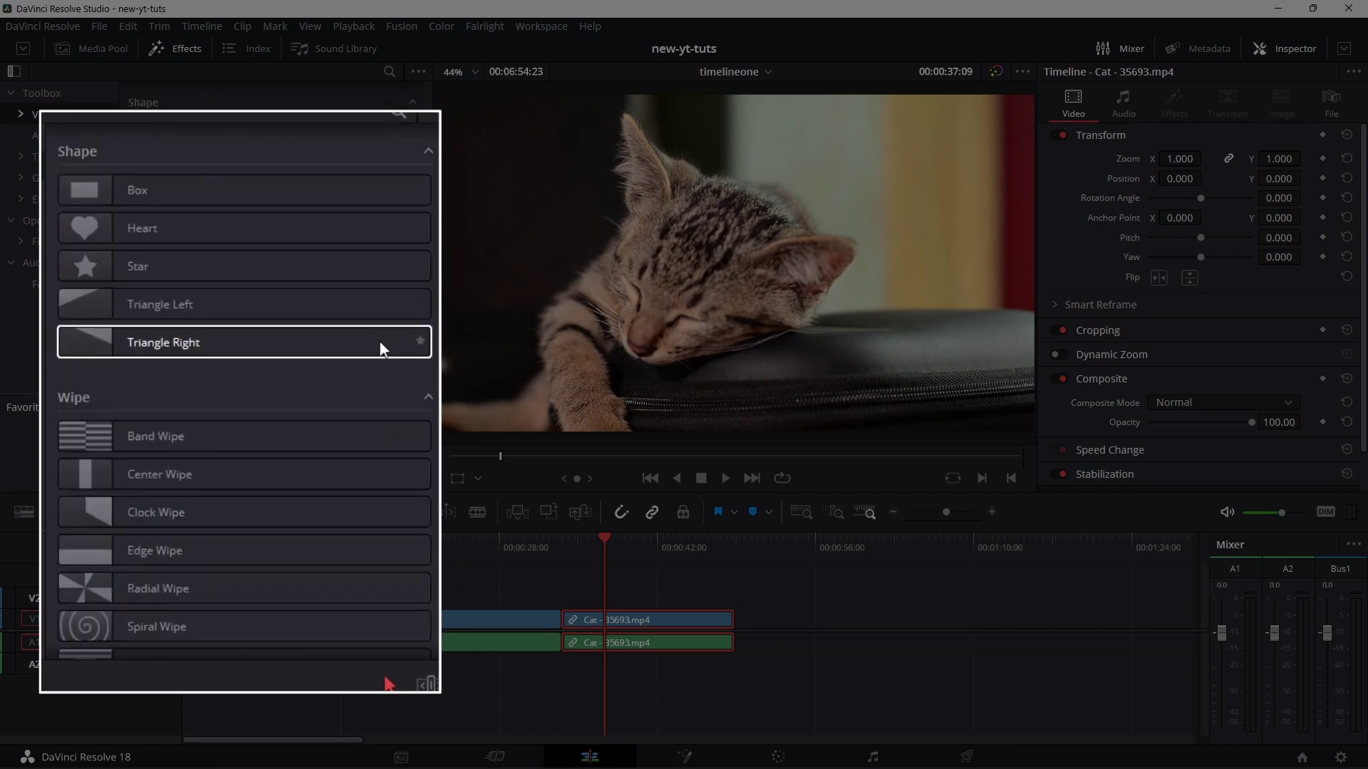
Apply the Cross Dissolve Fusion transition to the cut between the two cat clips on track V1.
scroll(380, 345, down, 15)
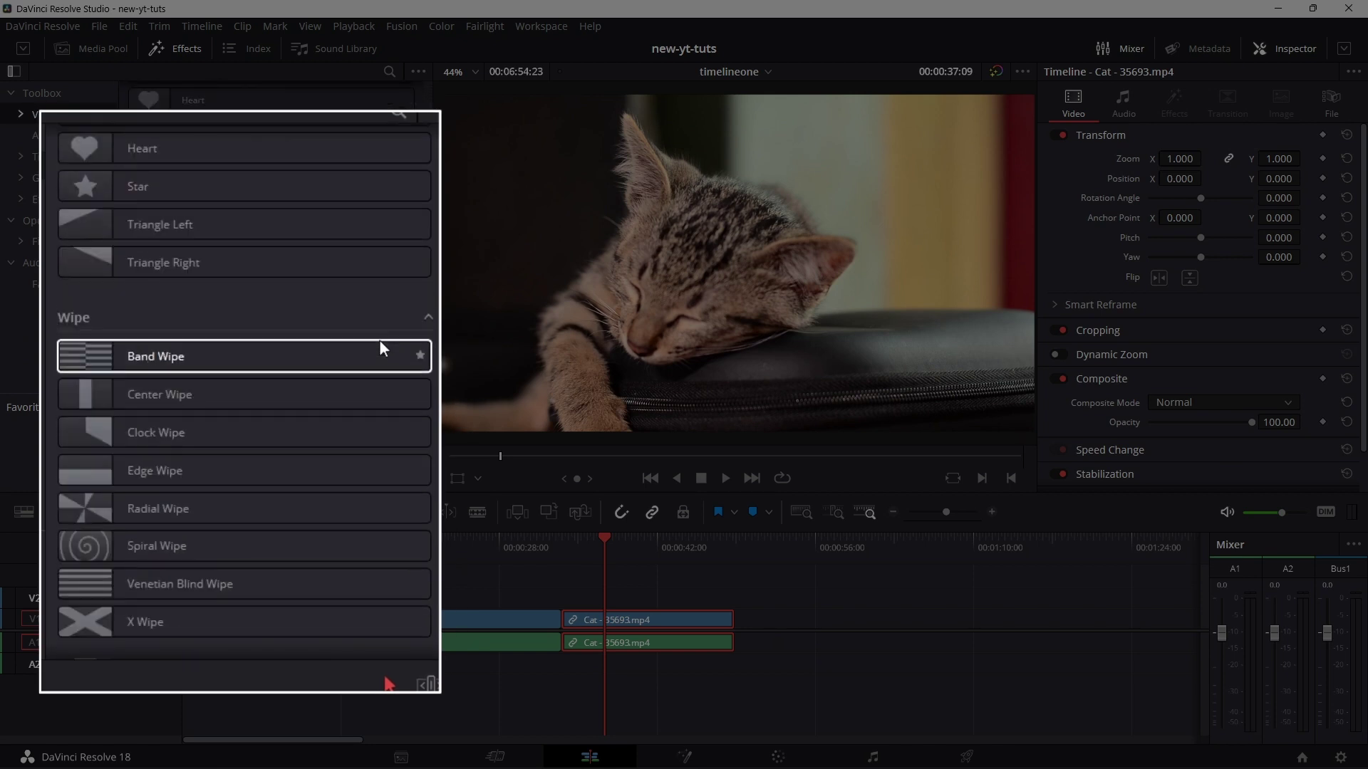
scroll(380, 340, down, 5)
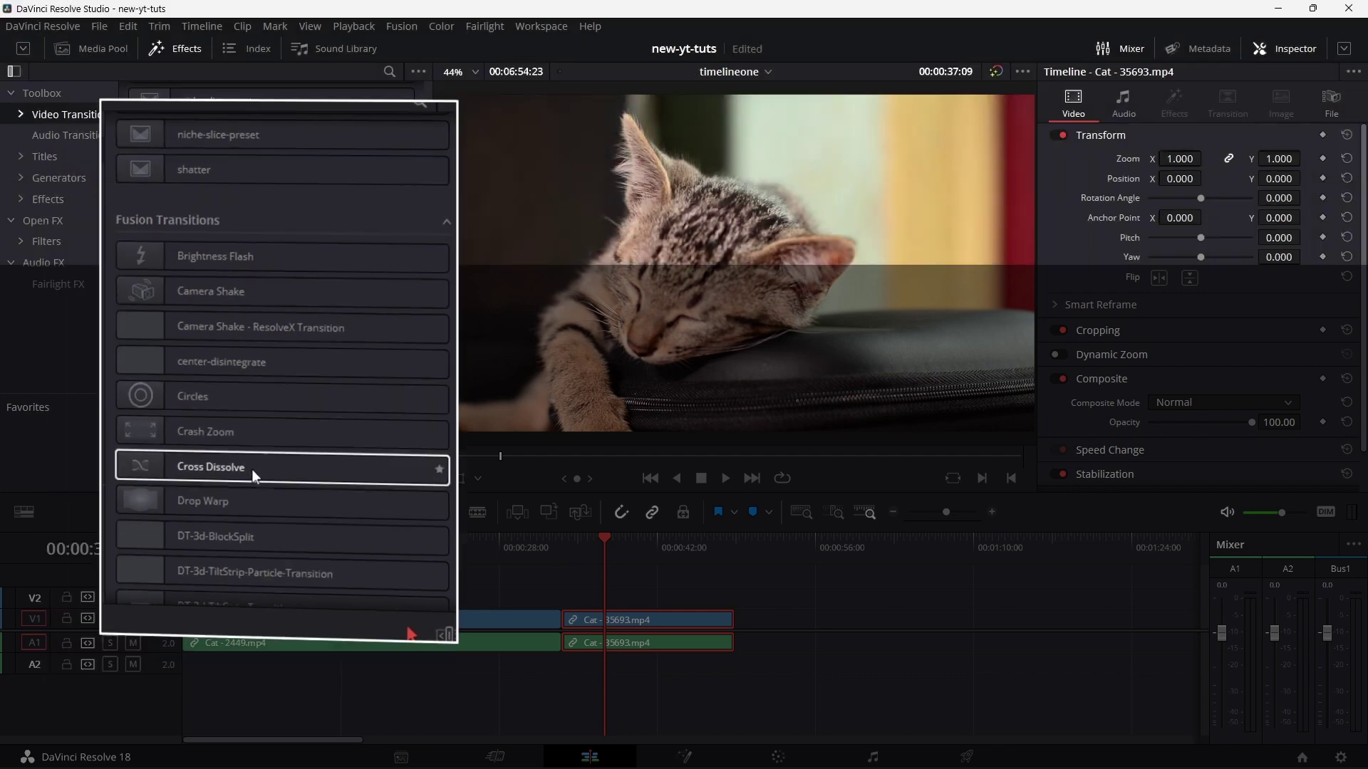
drag(245, 378, 563, 621)
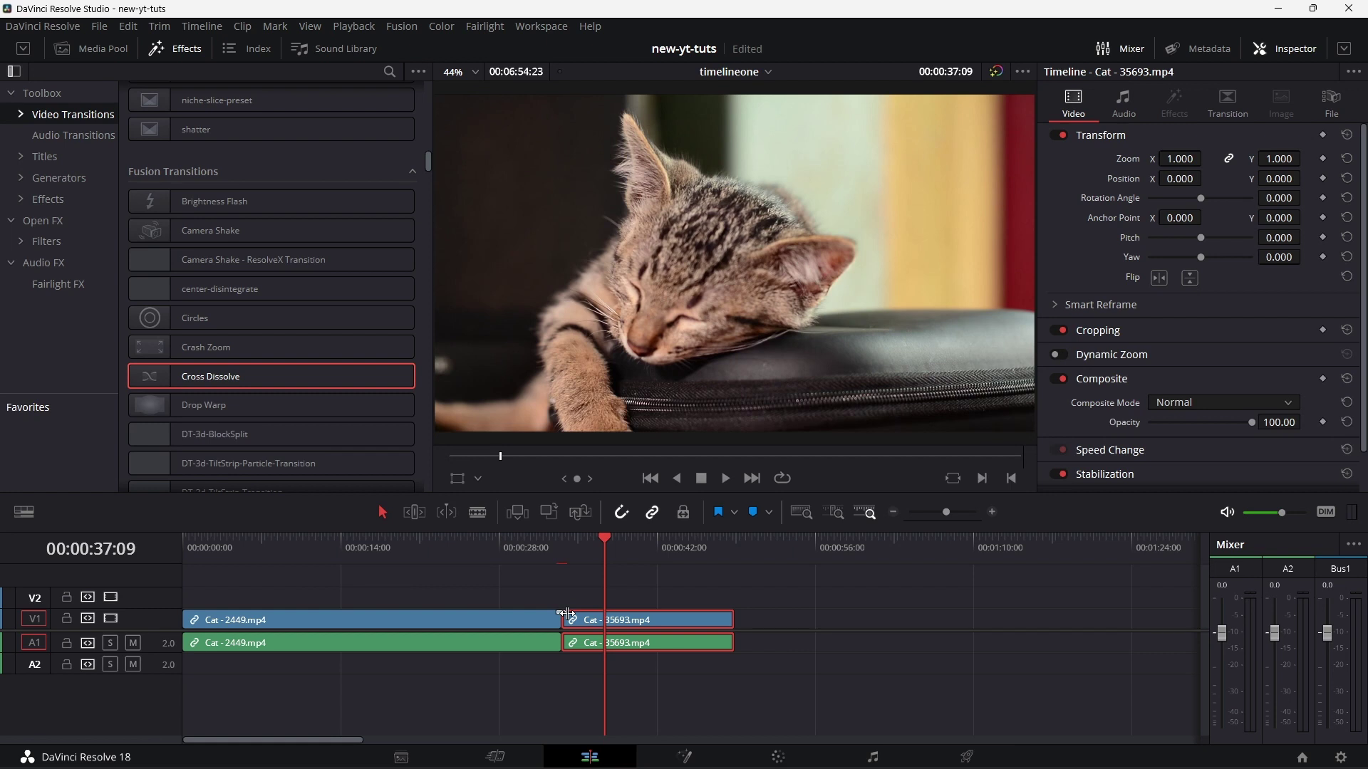
Open the Cross Dissolve transition between the two cat clips for editing in Fusion.
click(562, 614)
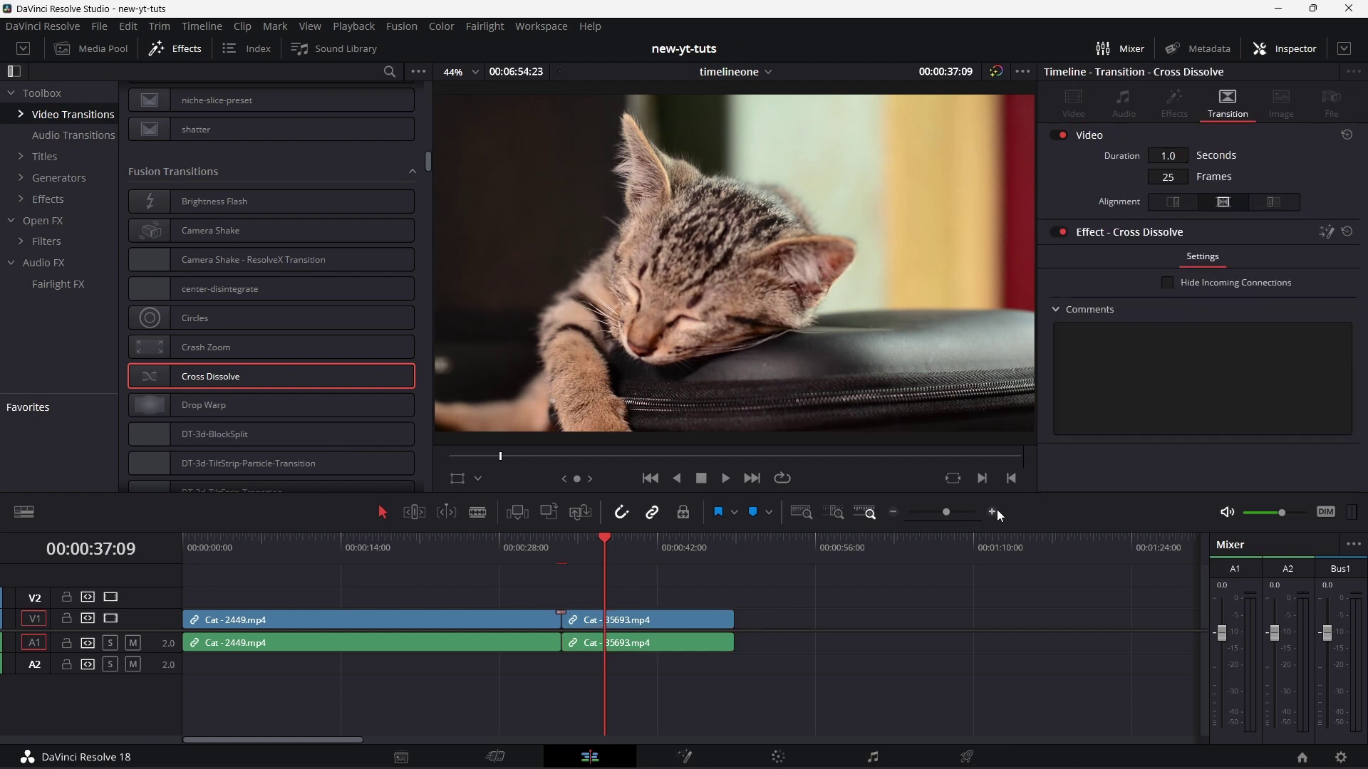
click(991, 513)
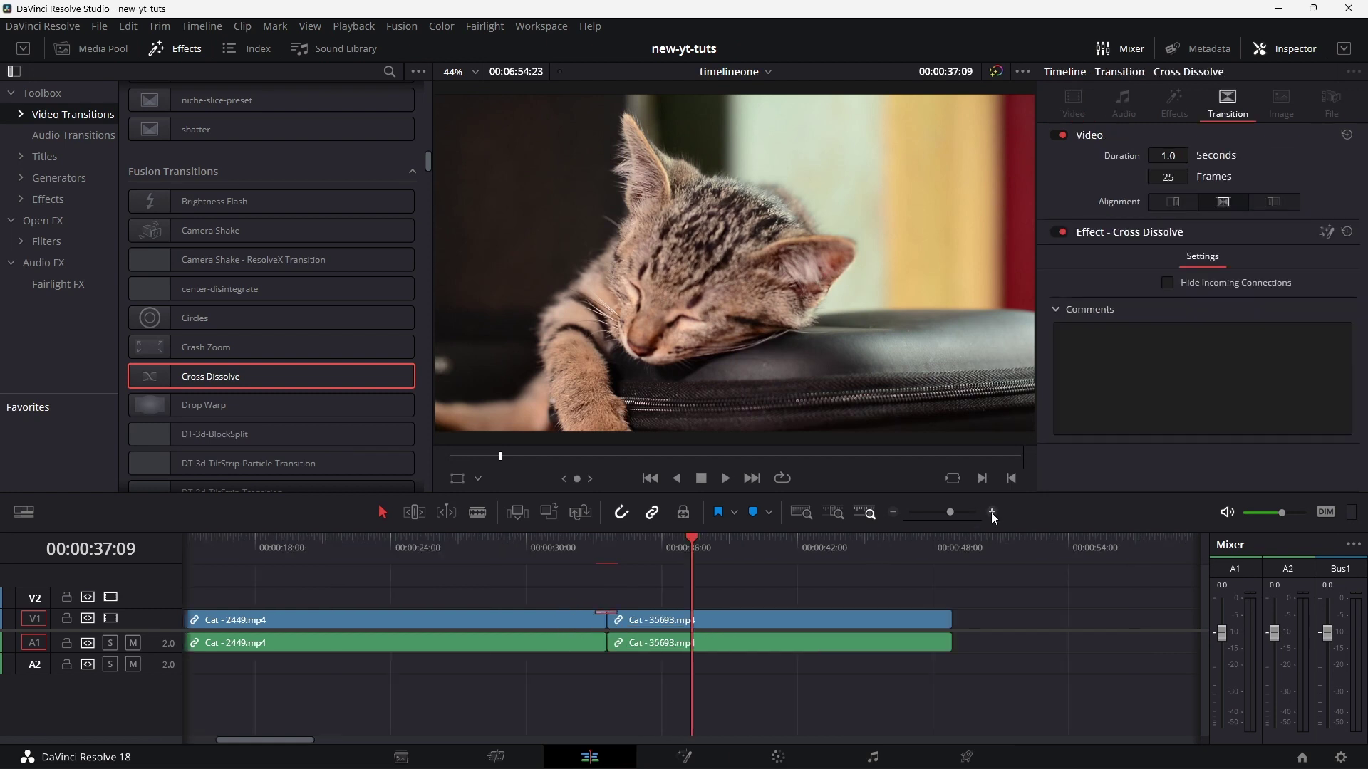
click(991, 513)
click(991, 512)
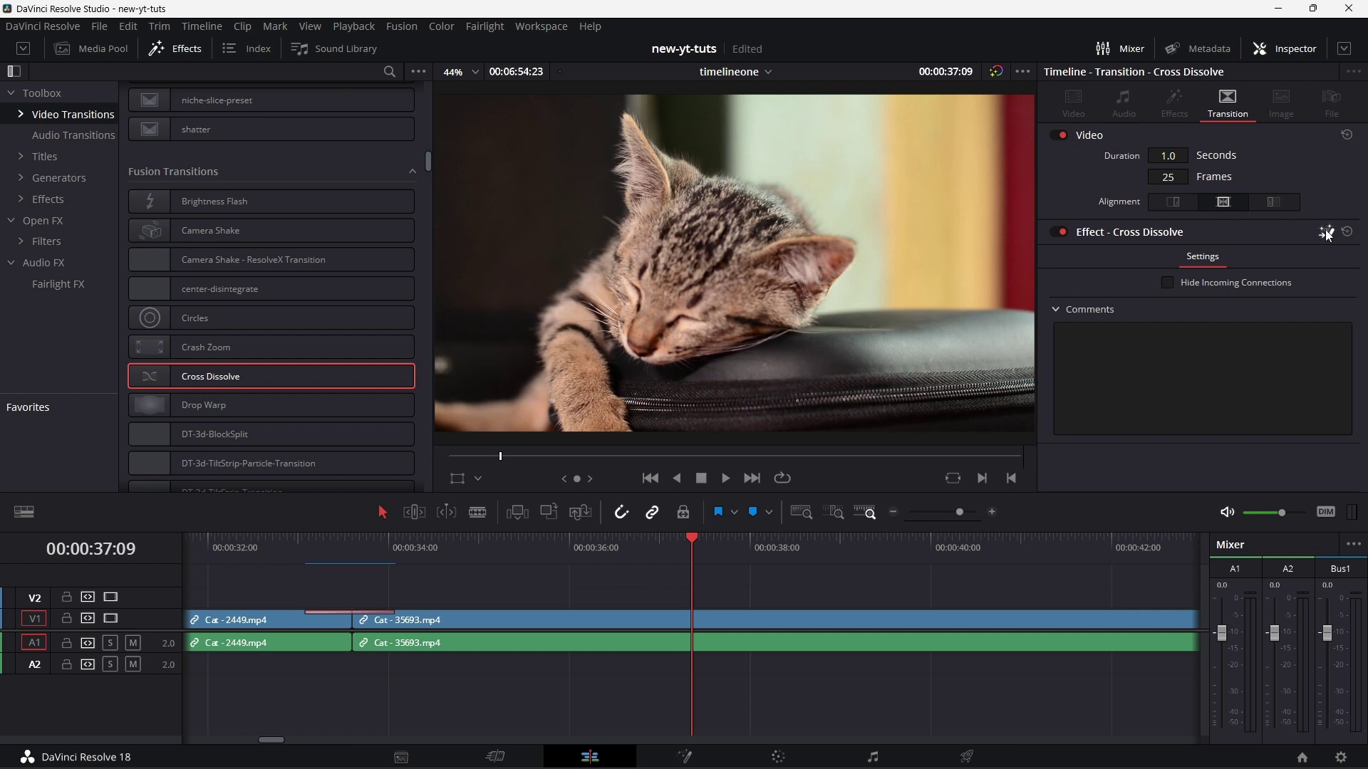
click(1325, 232)
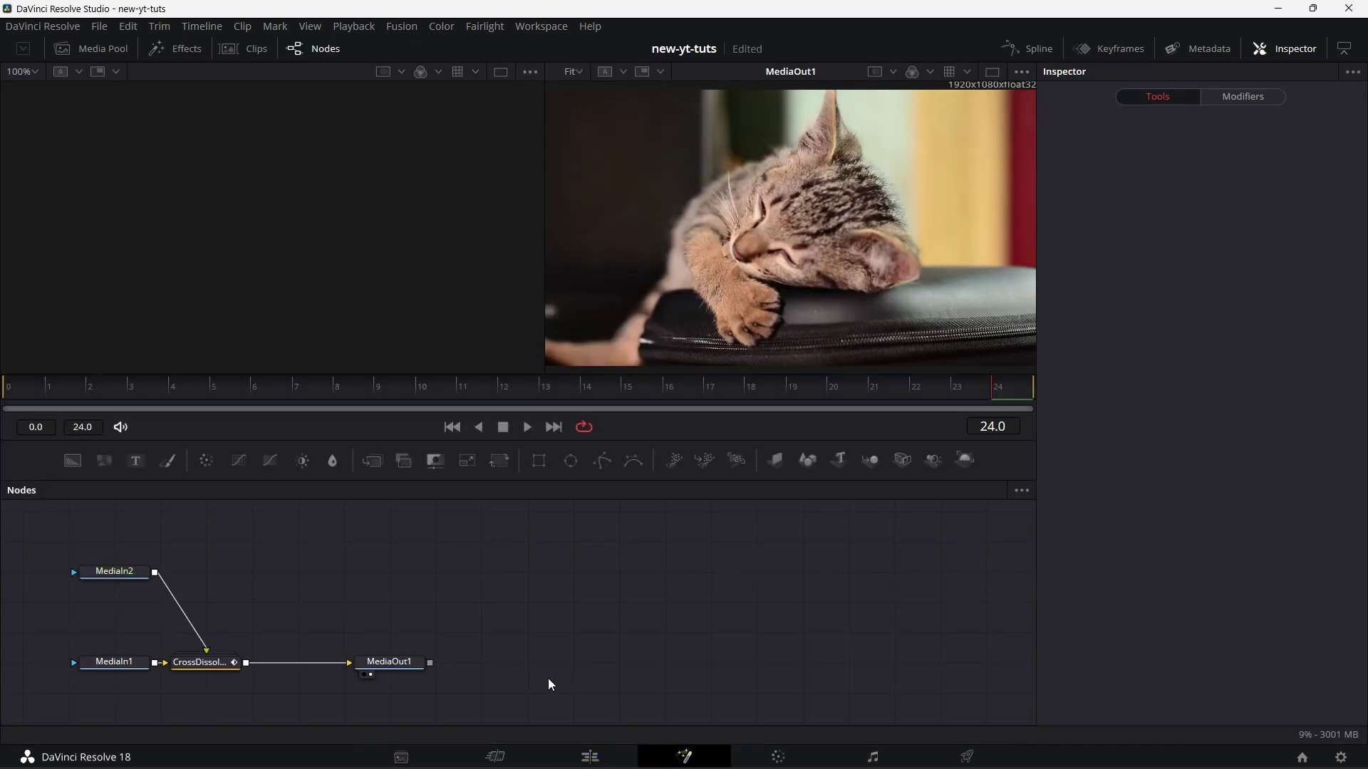
Delete the CrossDissolve node and disconnect MediaIn1 from MediaOut1, with MediaOut1 moved far to the right in the node graph.
drag(389, 662, 896, 645)
click(897, 644)
click(217, 651)
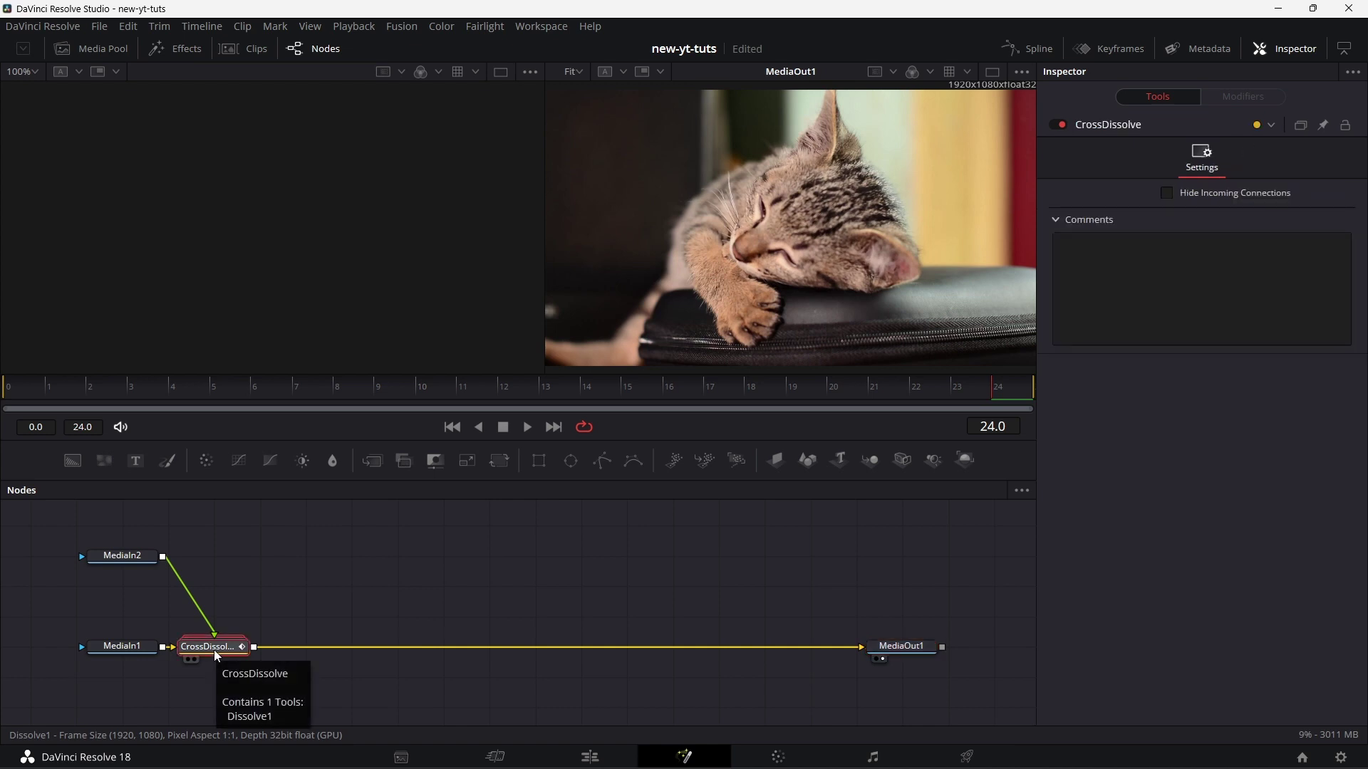
key(Delete)
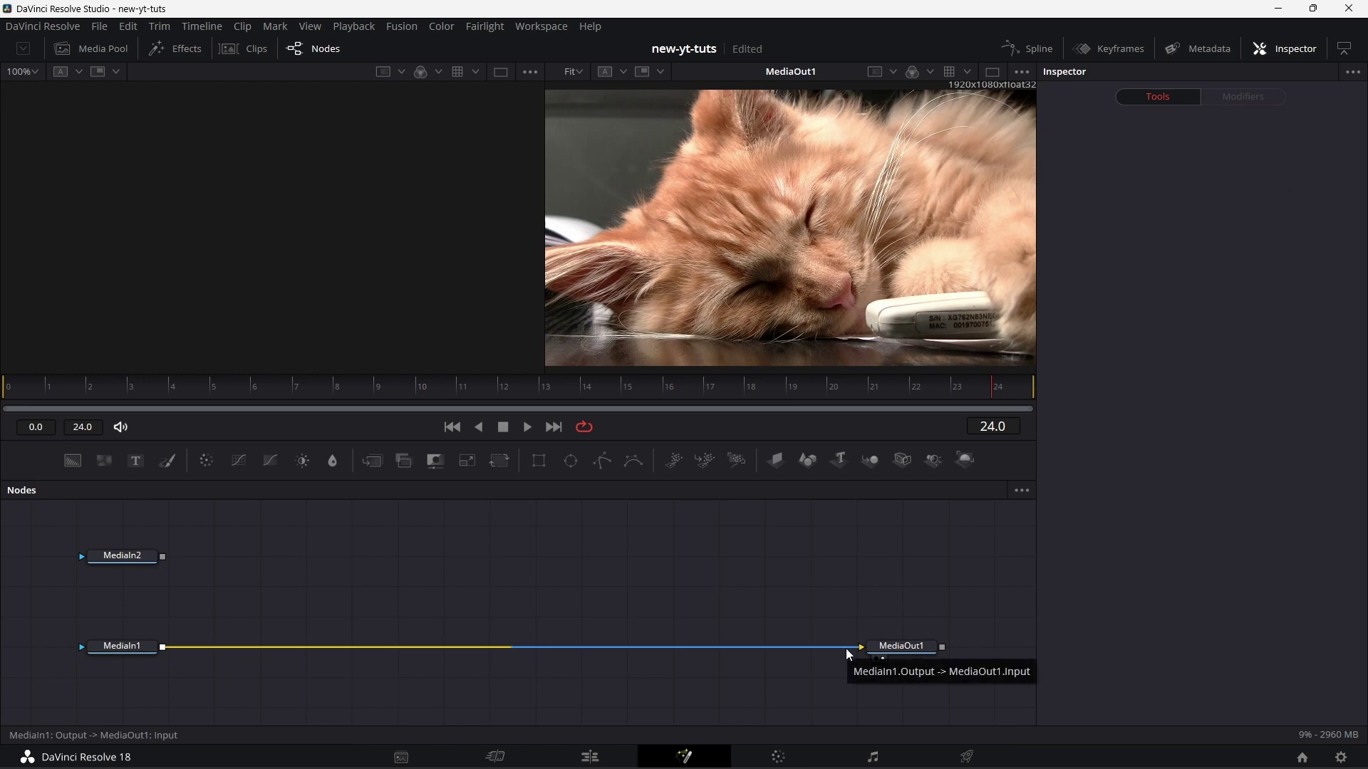
drag(849, 656, 809, 650)
click(131, 648)
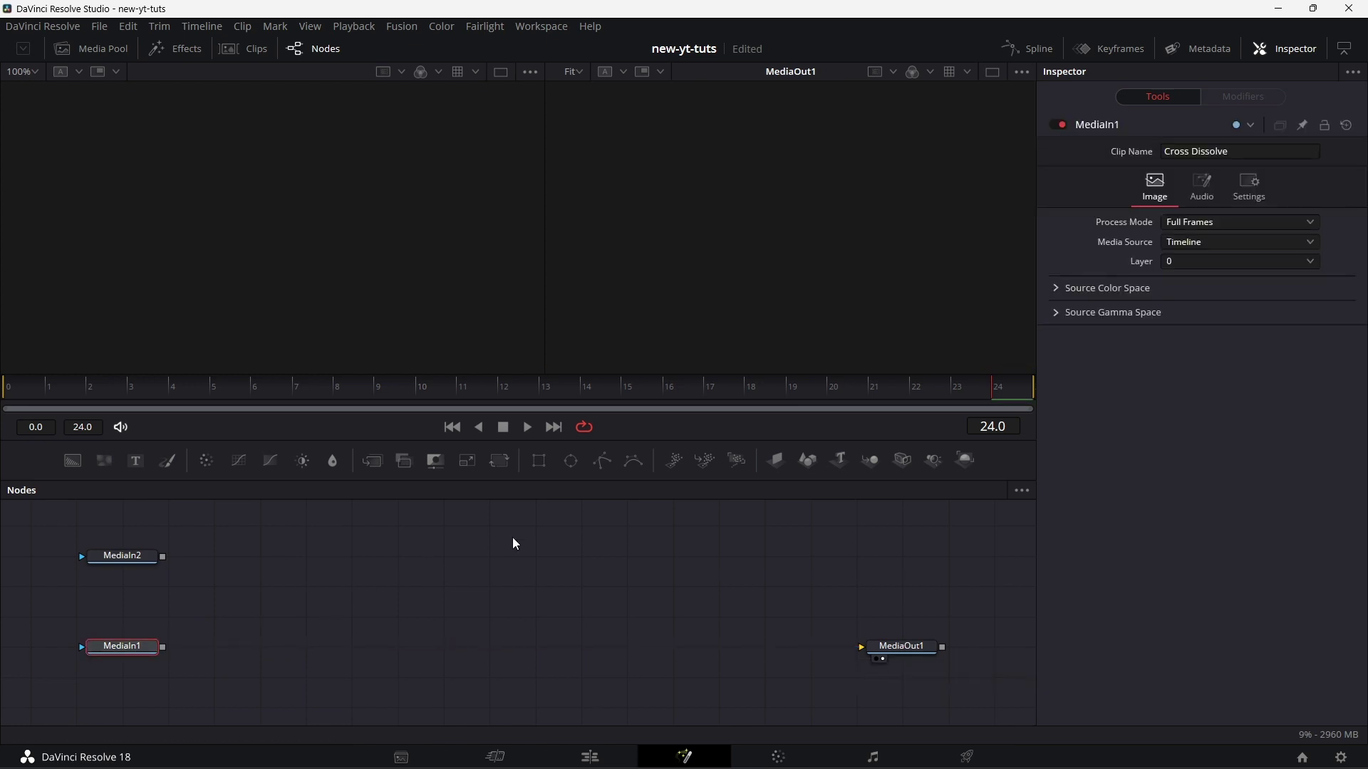
Add two Merge nodes stacked one below the other beside MediaIn1, and show MediaIn1 in the first viewer.
drag(372, 461, 315, 653)
drag(372, 461, 394, 491)
drag(364, 686, 311, 703)
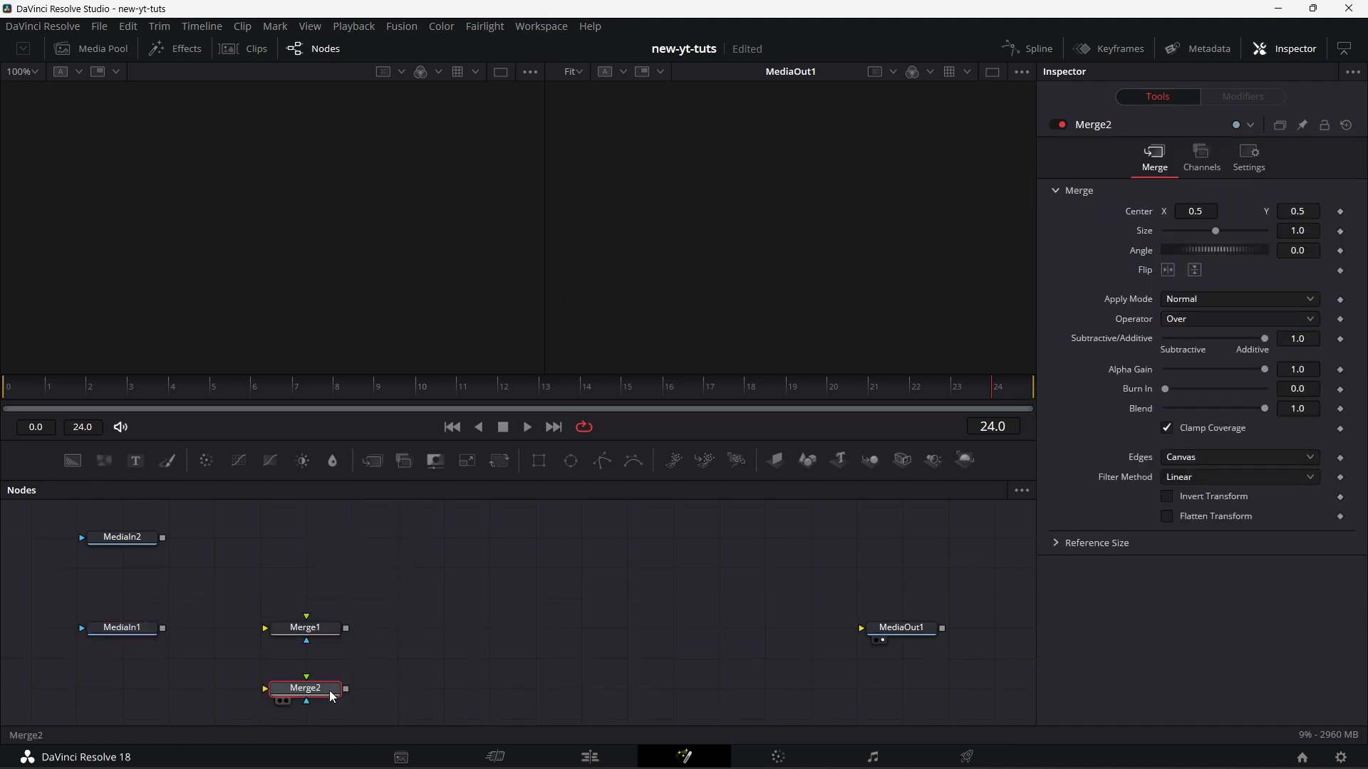
drag(196, 250, 196, 251)
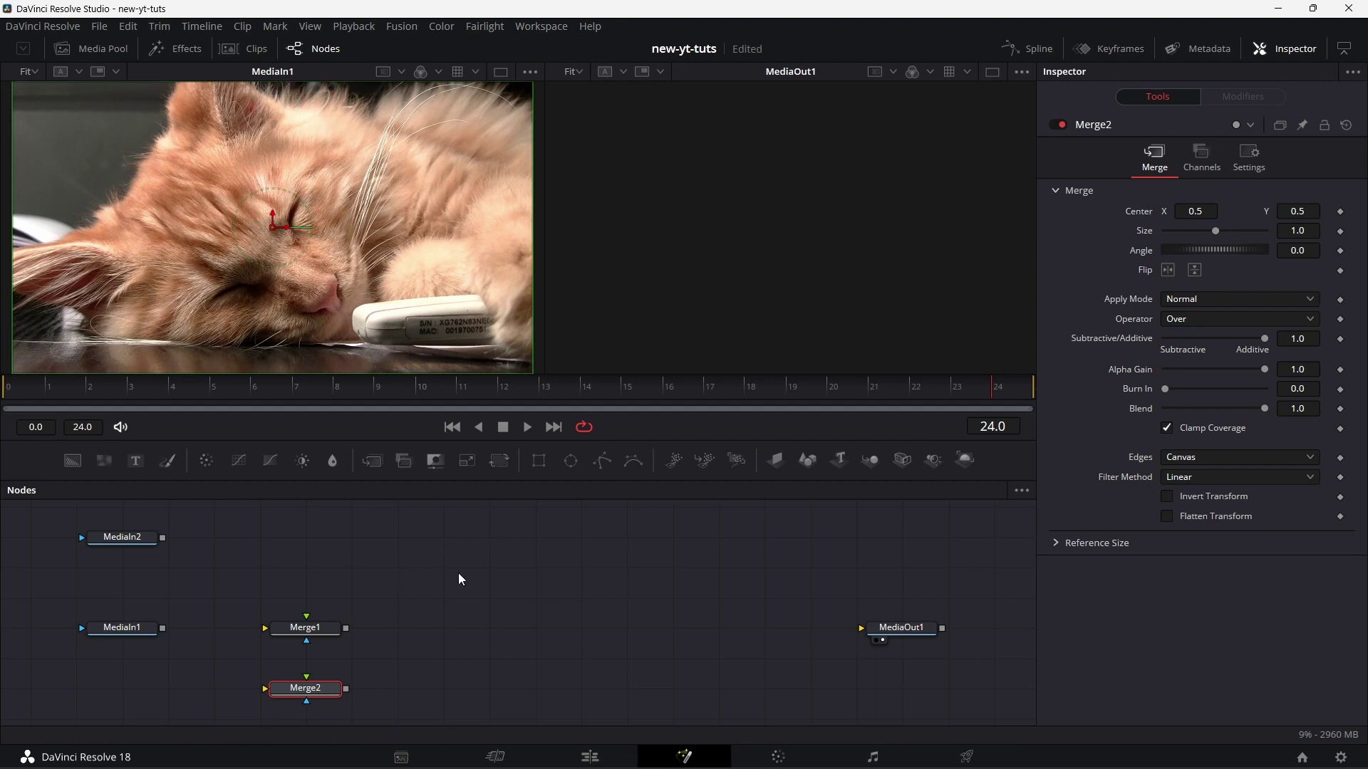
Add a Rectangle mask node above Merge1 and show it in the second viewer.
drag(542, 465, 477, 554)
drag(309, 570, 309, 570)
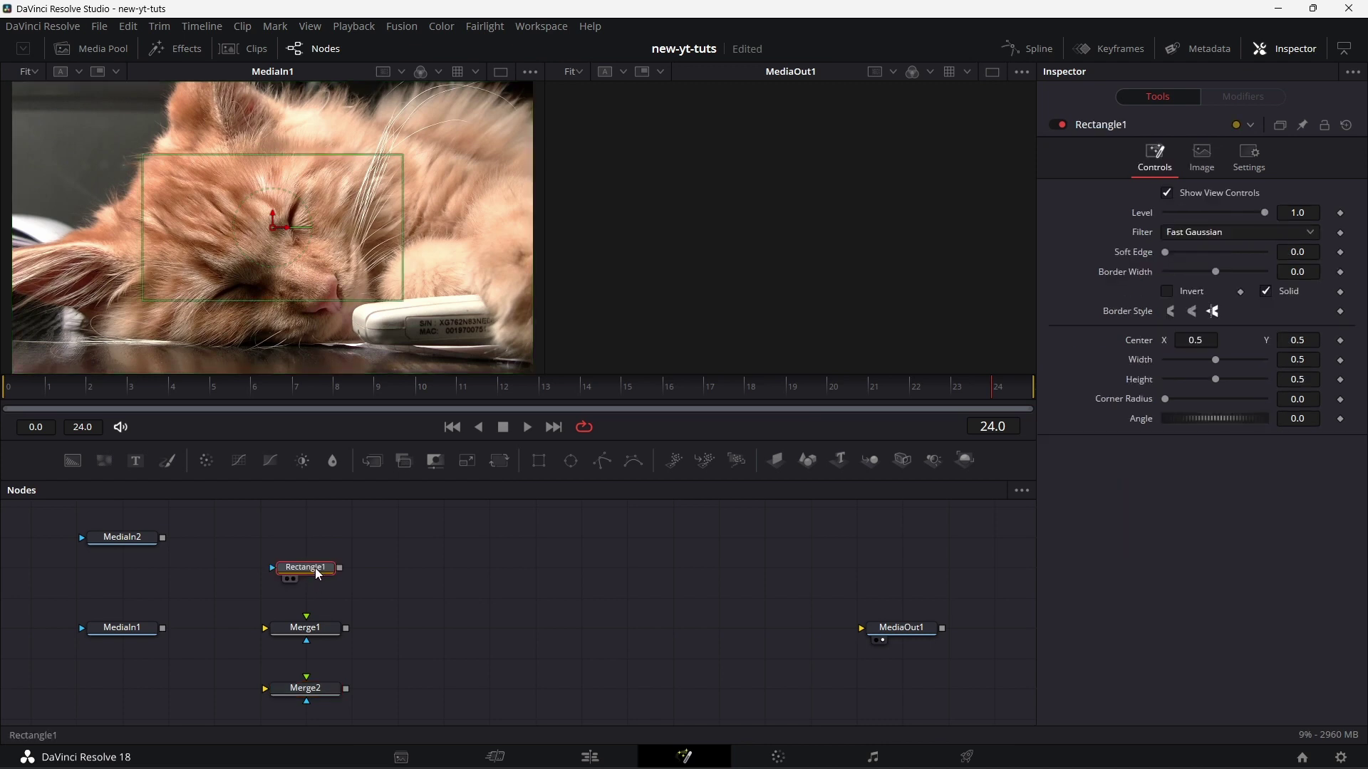
key(2)
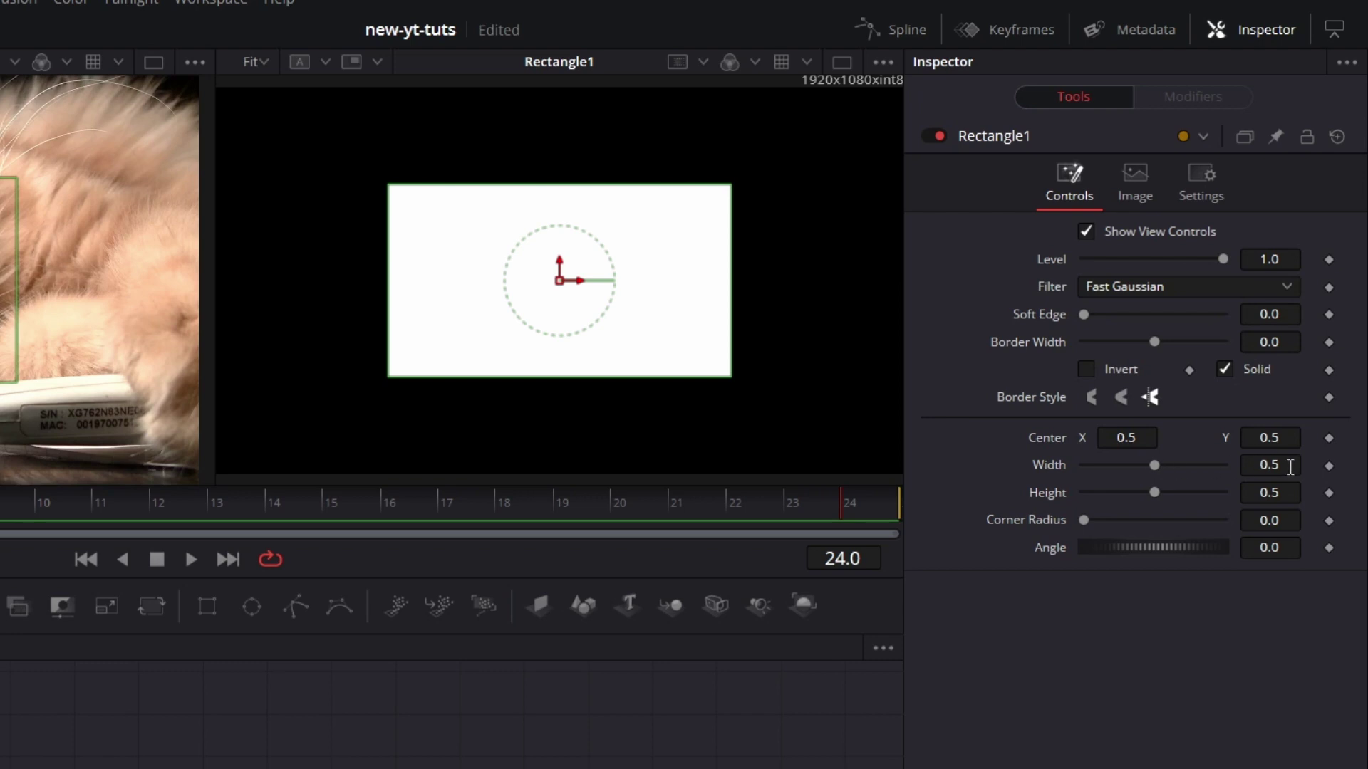
Set the Rectangle1 mask's height to 1.0 and its Center X to 0.25.
drag(1153, 493, 1234, 486)
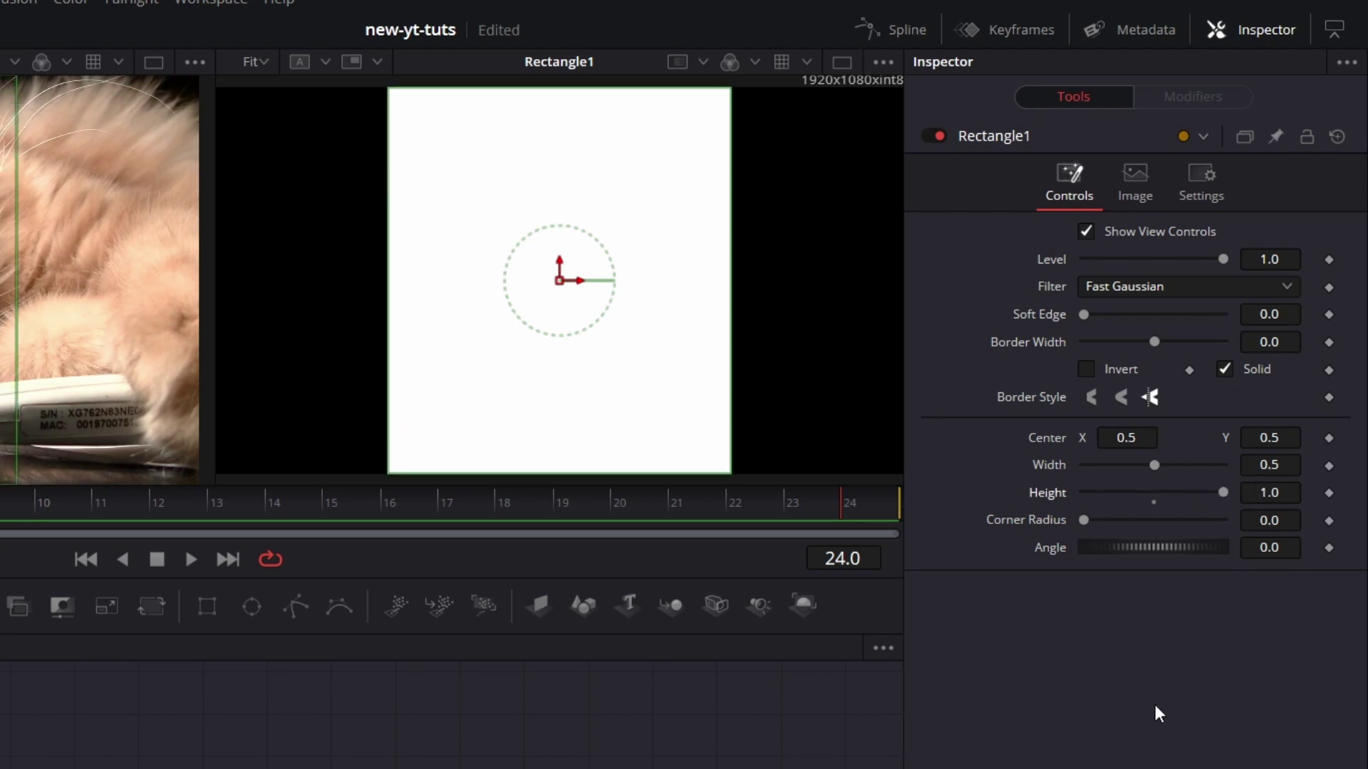
click(1128, 440)
drag(1127, 438, 1068, 437)
text(0.25)
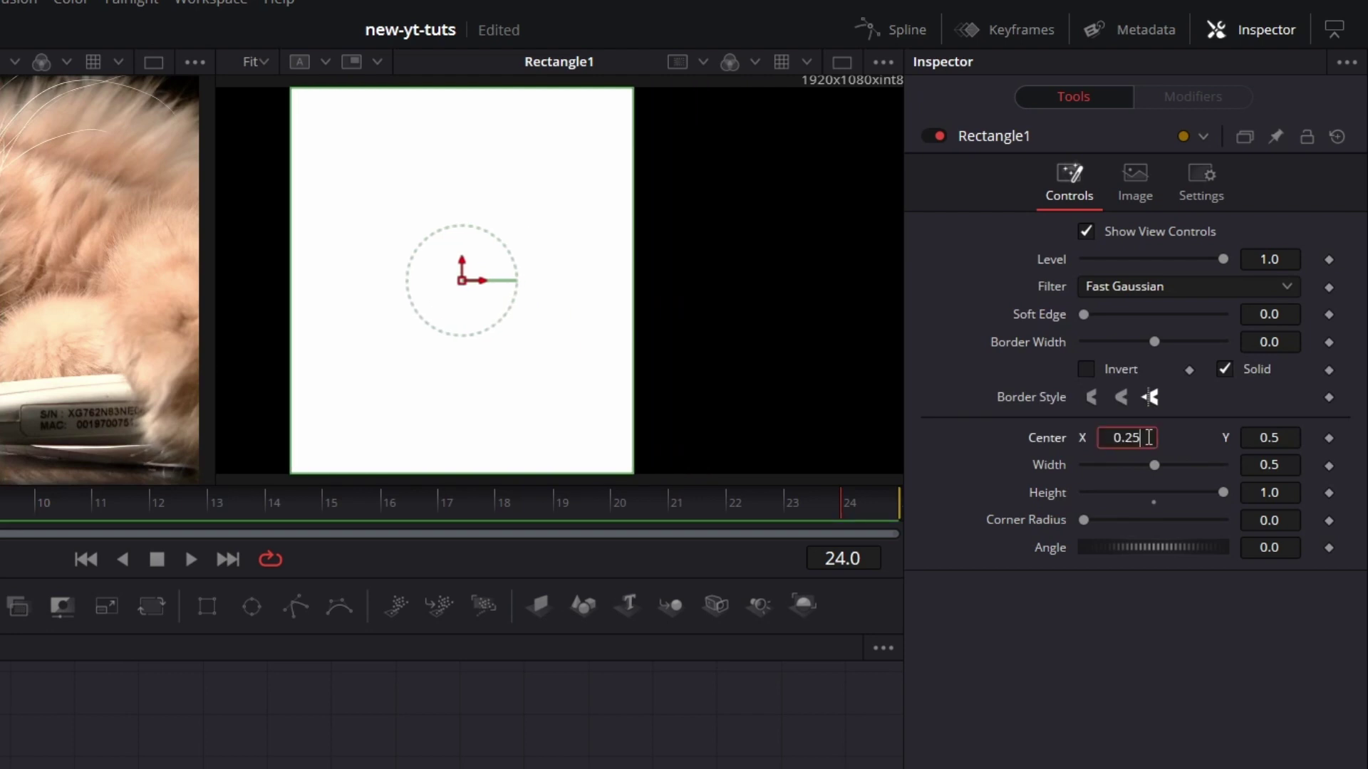
key(Tab)
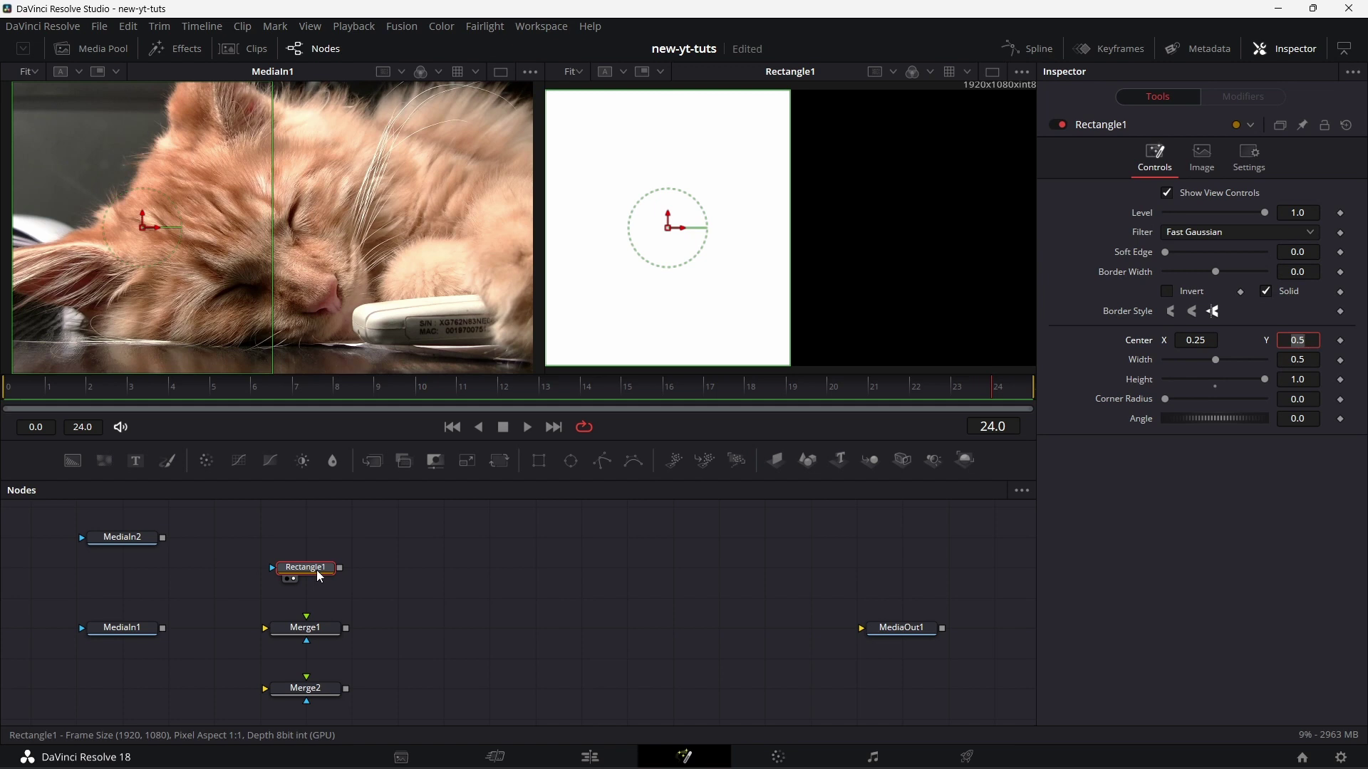
Place Rectangle1 beside the two merges, connect it as Merge1's effect mask, and connect MediaIn1 to Merge1's foreground.
drag(320, 577, 411, 668)
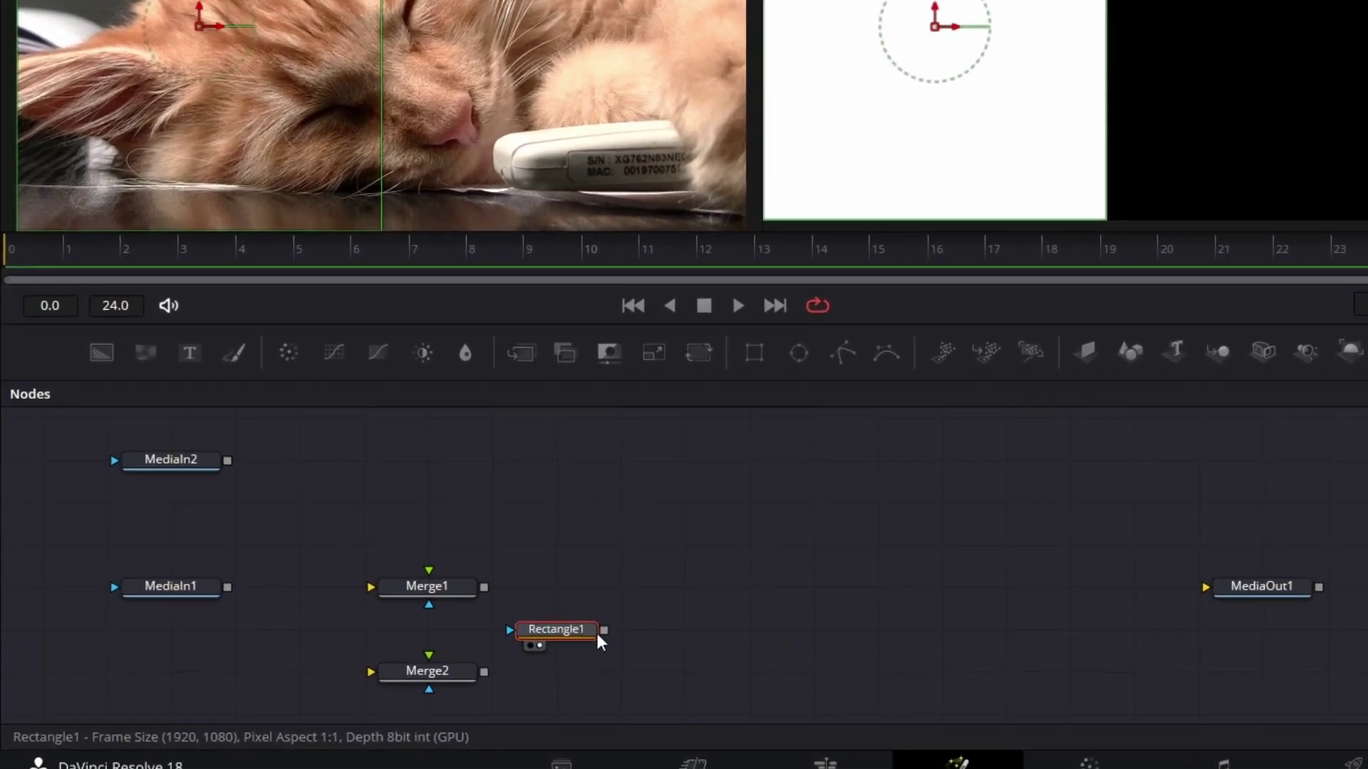
drag(604, 633, 430, 609)
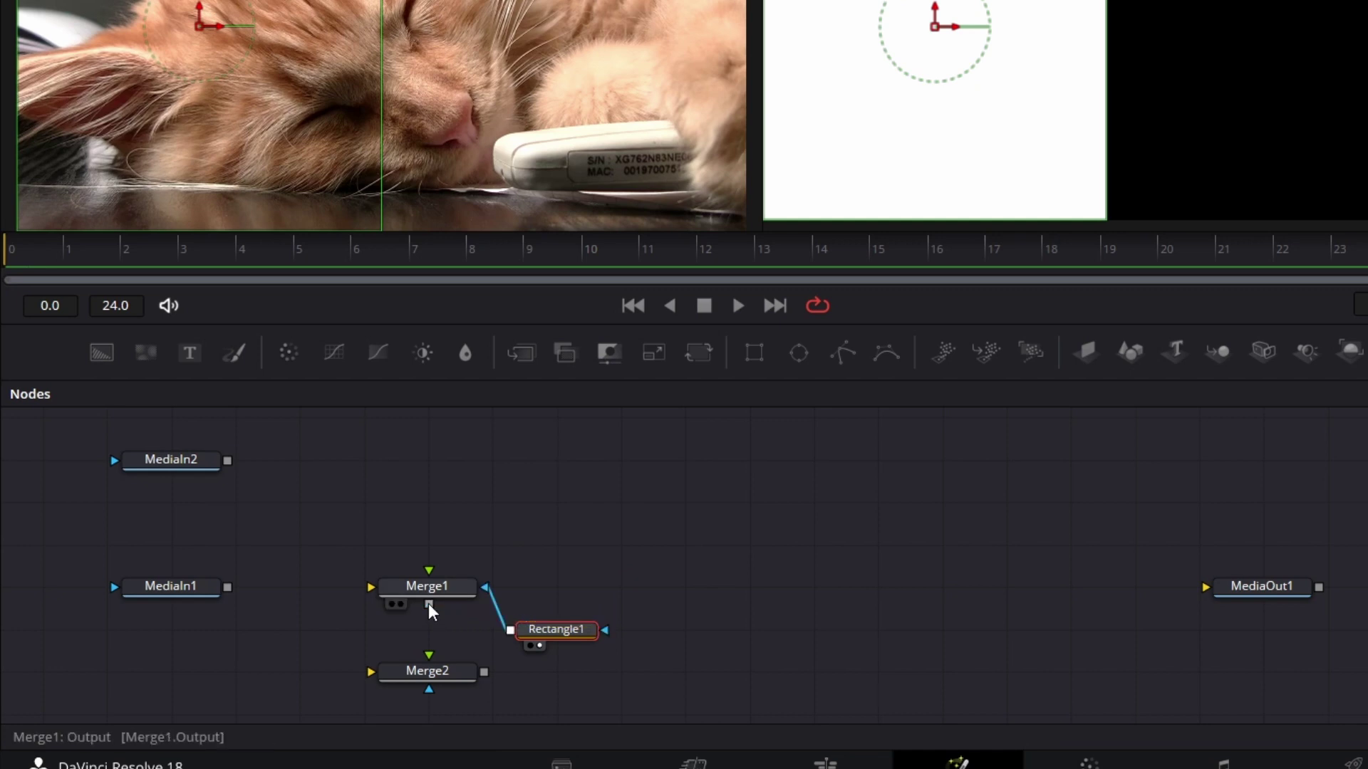
drag(227, 587, 427, 576)
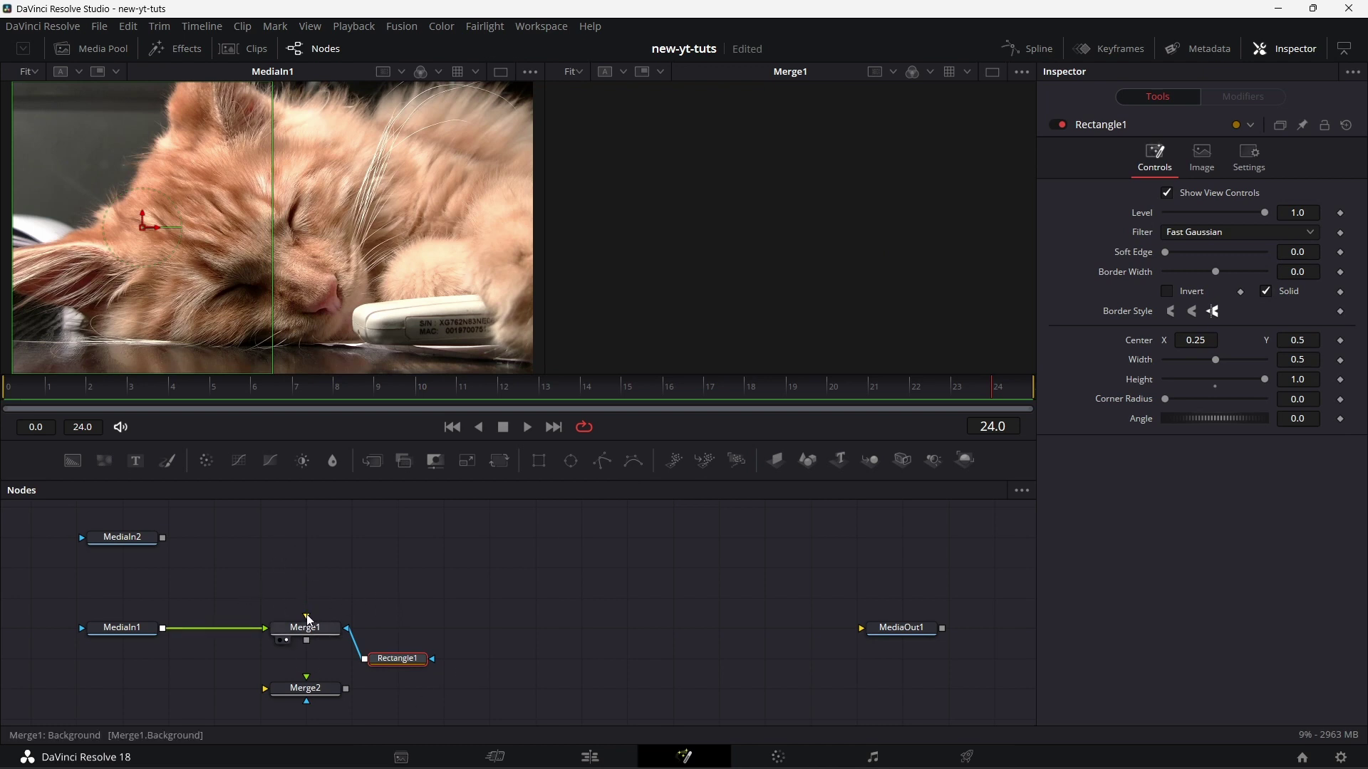
Add a Background node to Merge1's background input, place it between MediaIn1 and the merges, and set its Alpha to 0.0.
drag(71, 460, 306, 615)
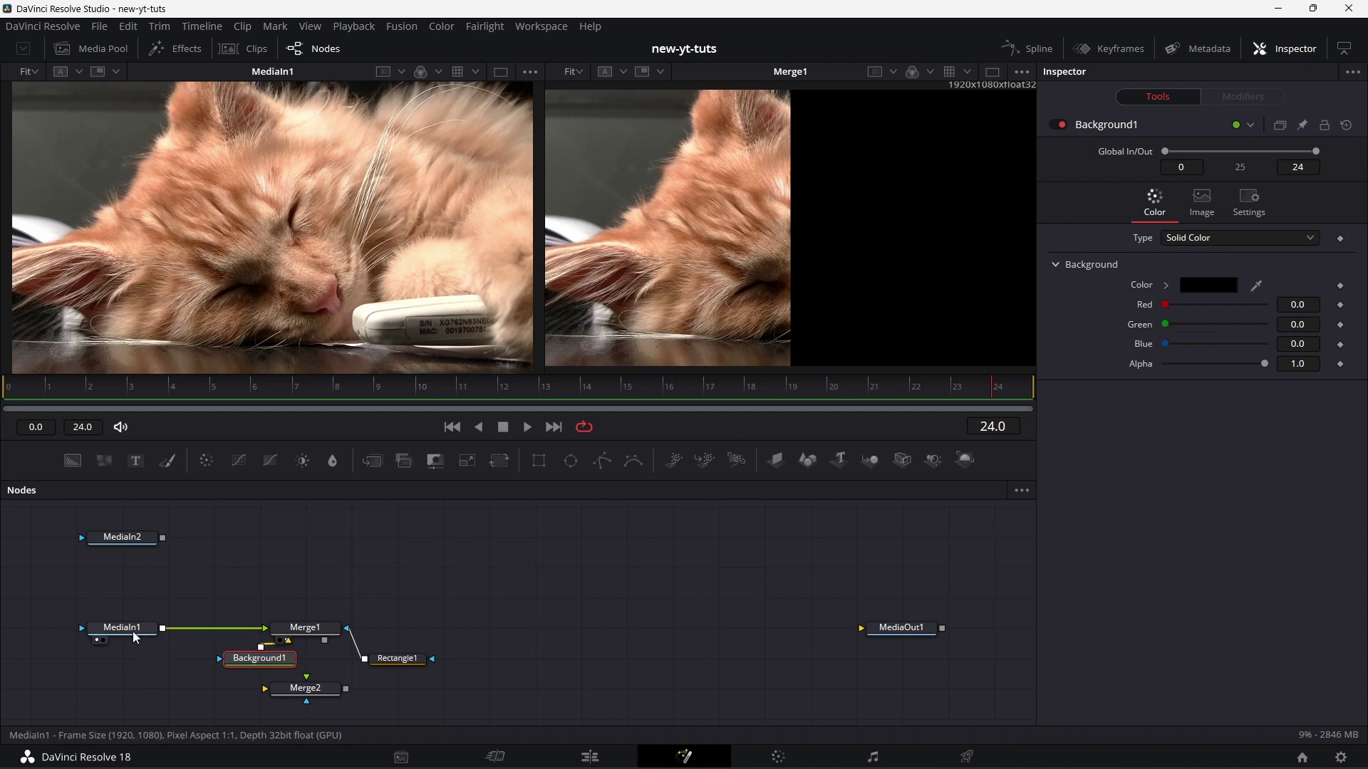
click(322, 636)
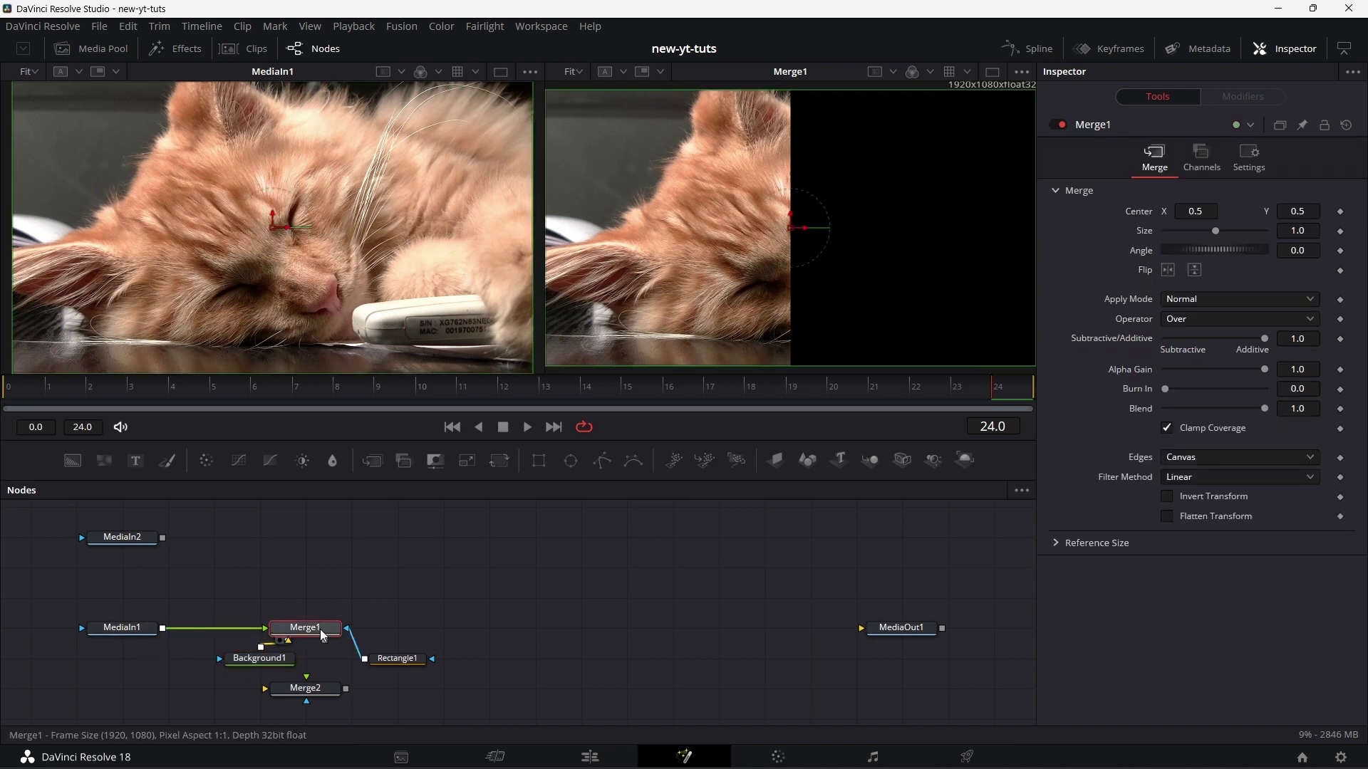
drag(278, 667, 232, 668)
click(213, 666)
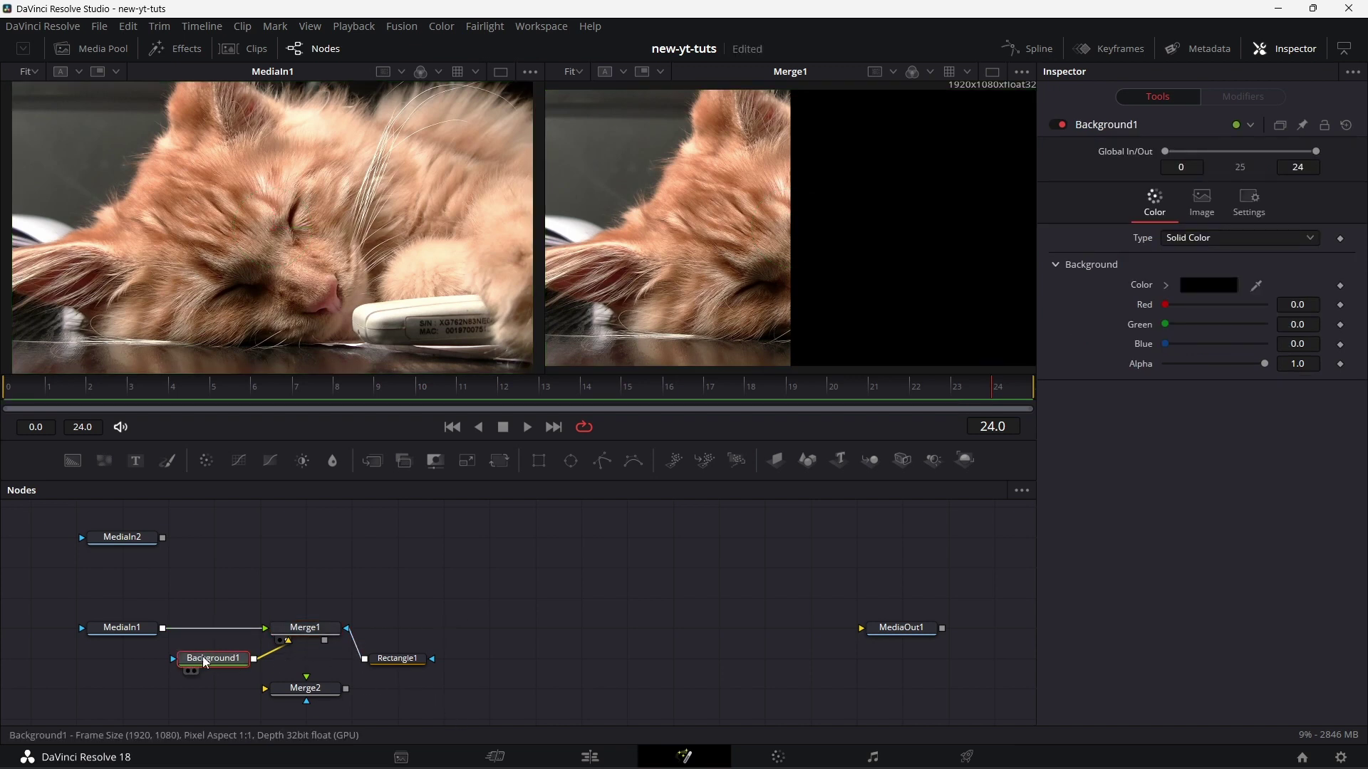
drag(1263, 361, 1130, 371)
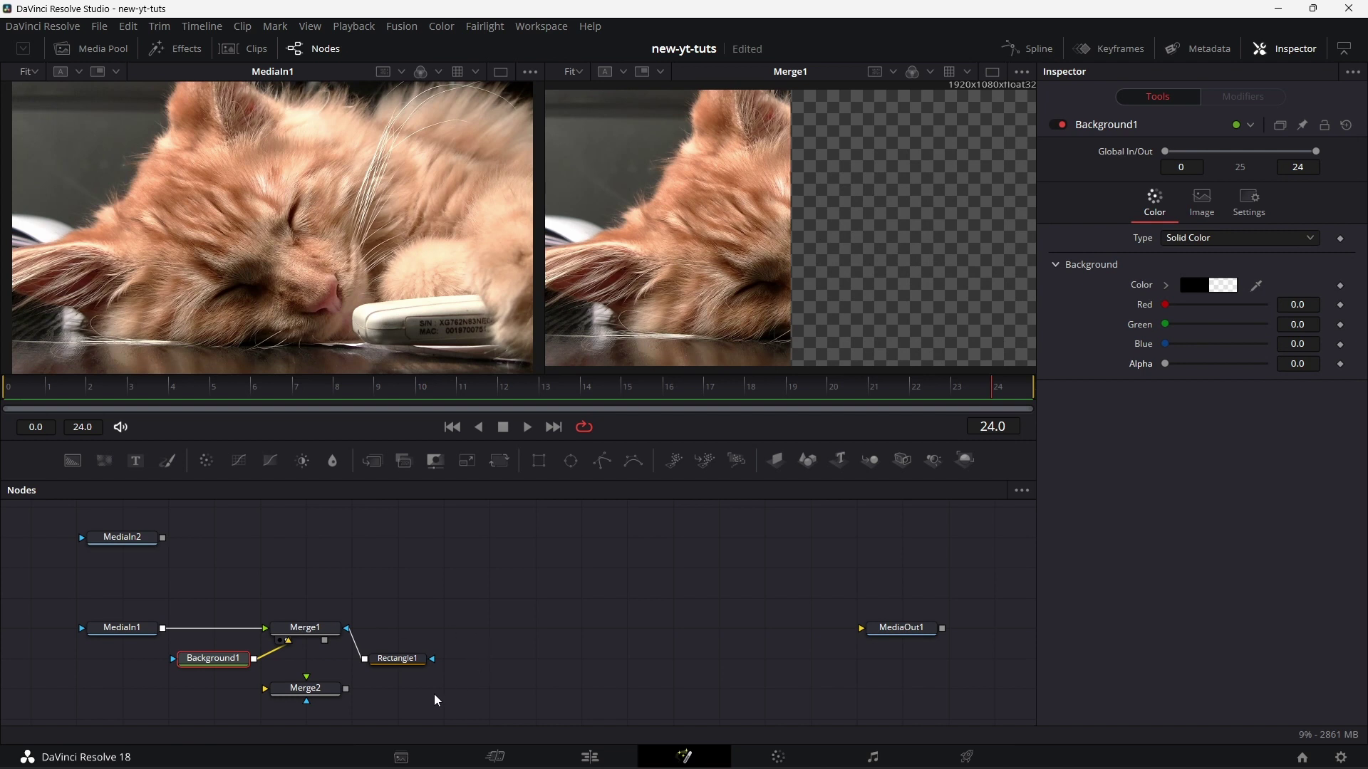
Show Merge2 in the first viewer and connect Rectangle1 to Merge2 as its effect mask.
drag(371, 202, 366, 207)
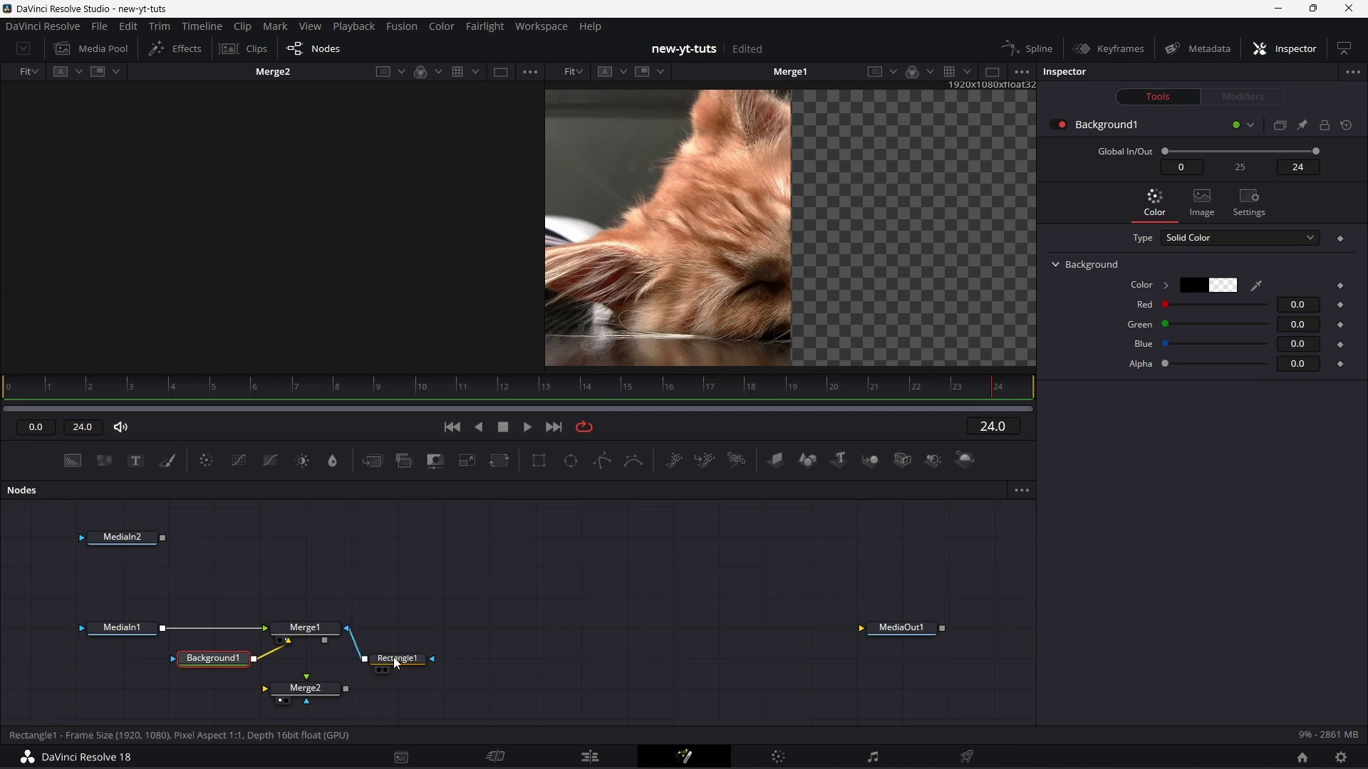
mouse_move(397, 664)
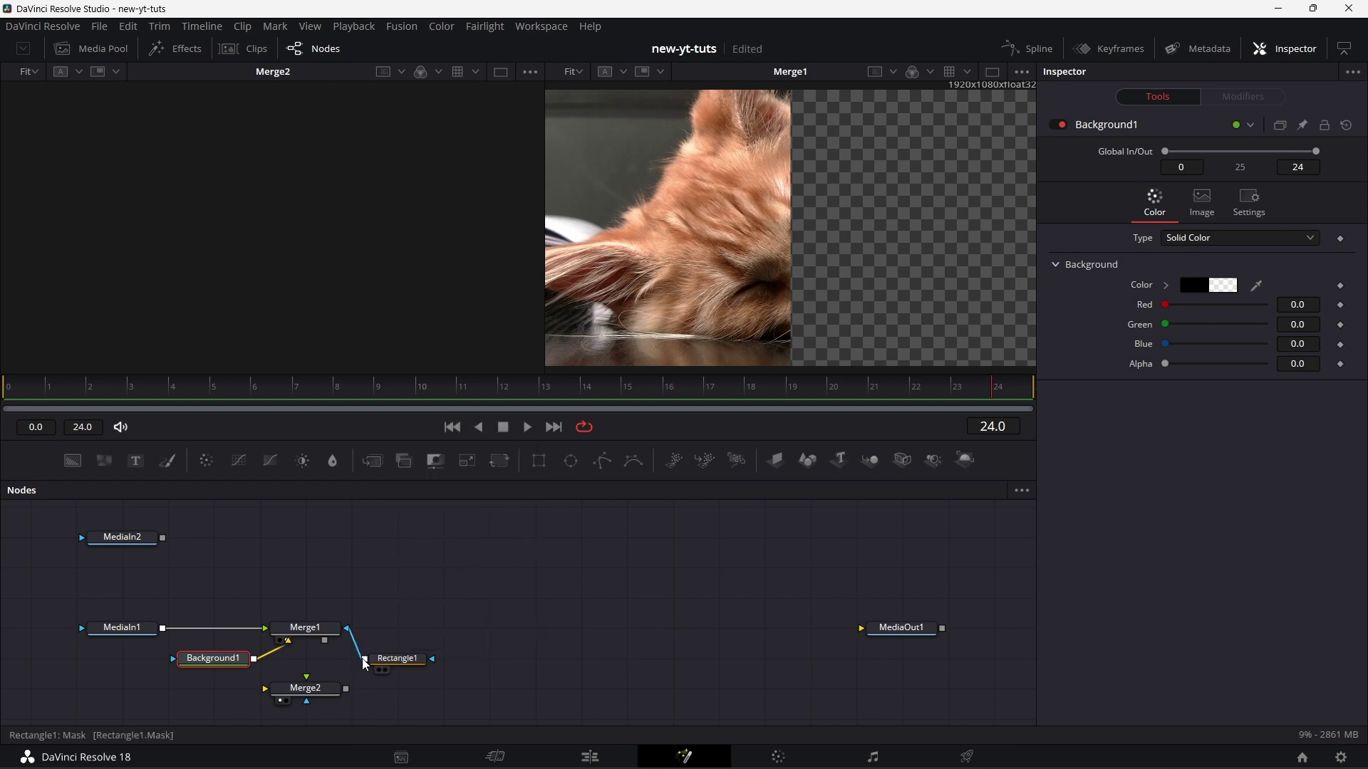
drag(366, 665, 305, 663)
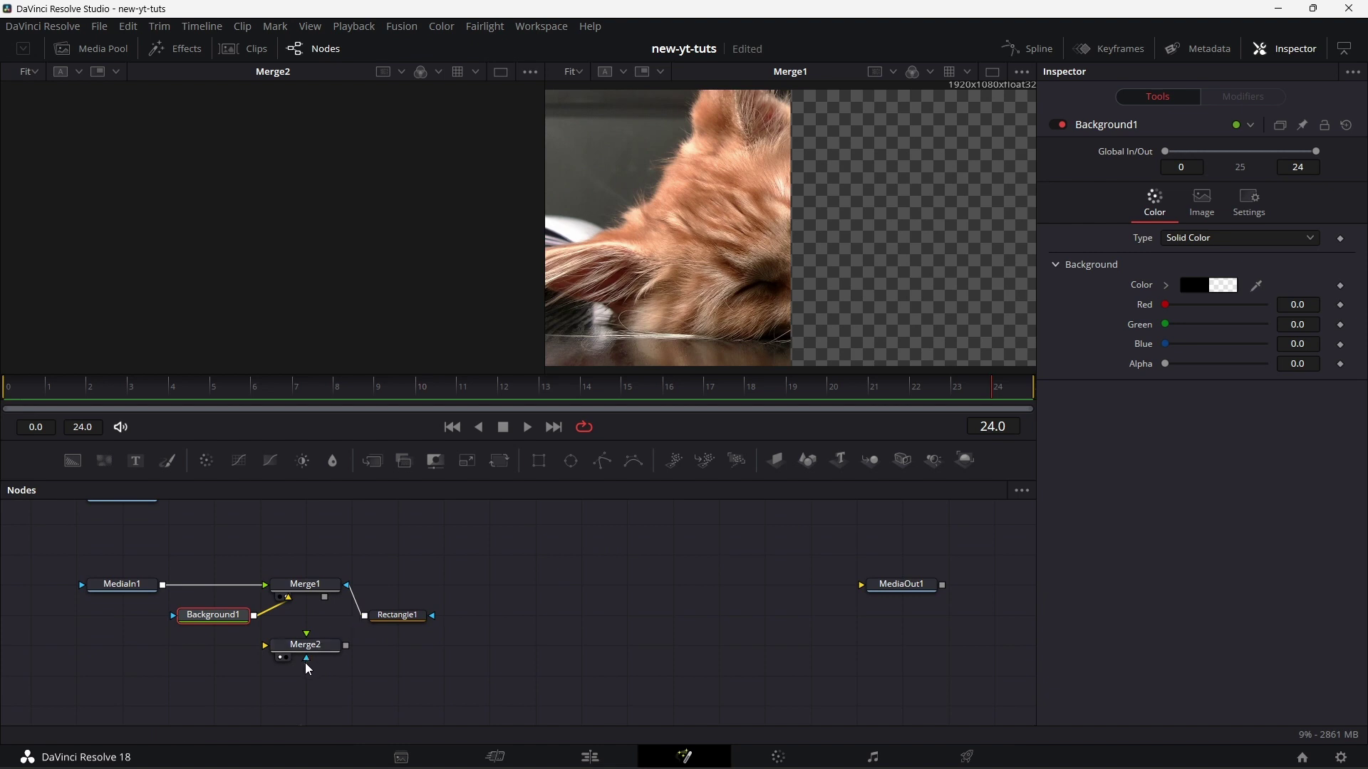
drag(366, 615, 306, 656)
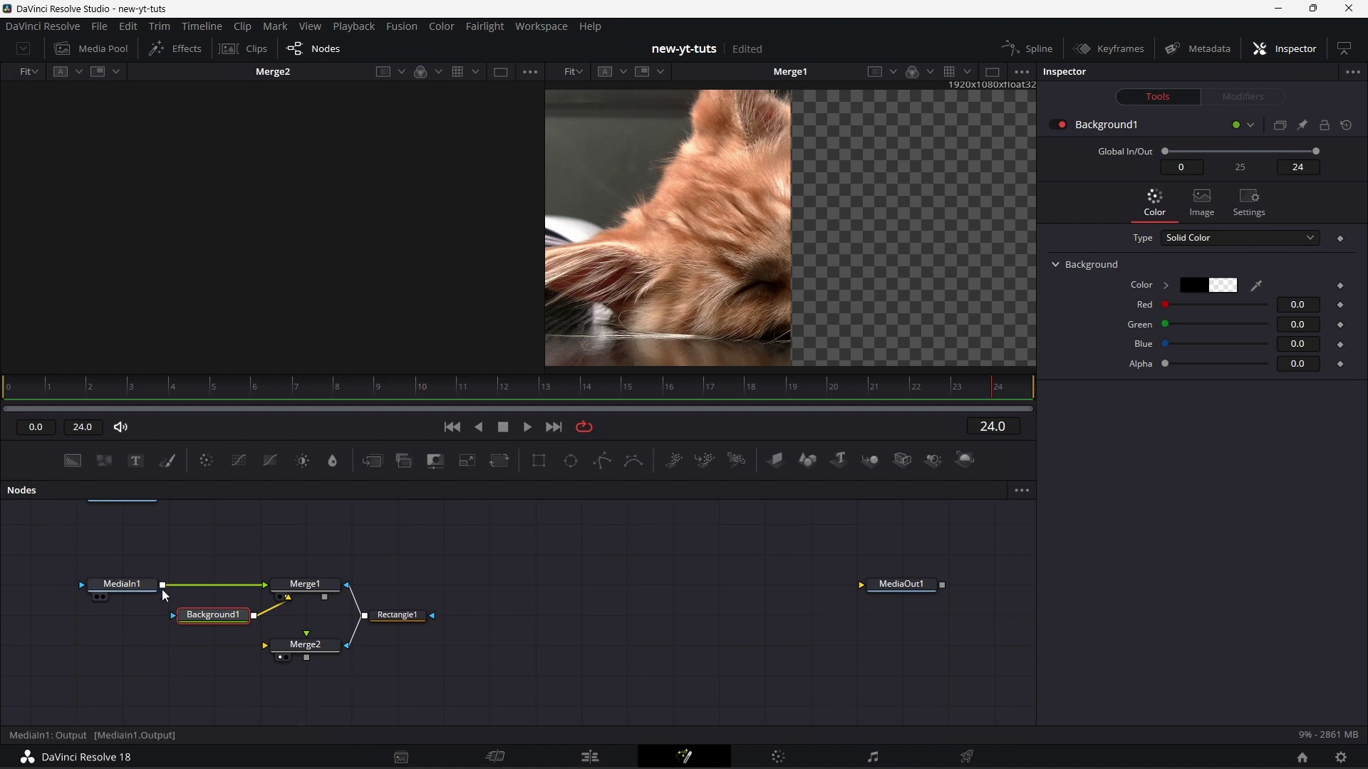
Connect MediaIn1 to Merge2's foreground and Background1 to its background, with MediaIn1 moved in line with Background1.
drag(161, 587, 308, 640)
drag(113, 587, 63, 628)
drag(254, 621, 308, 637)
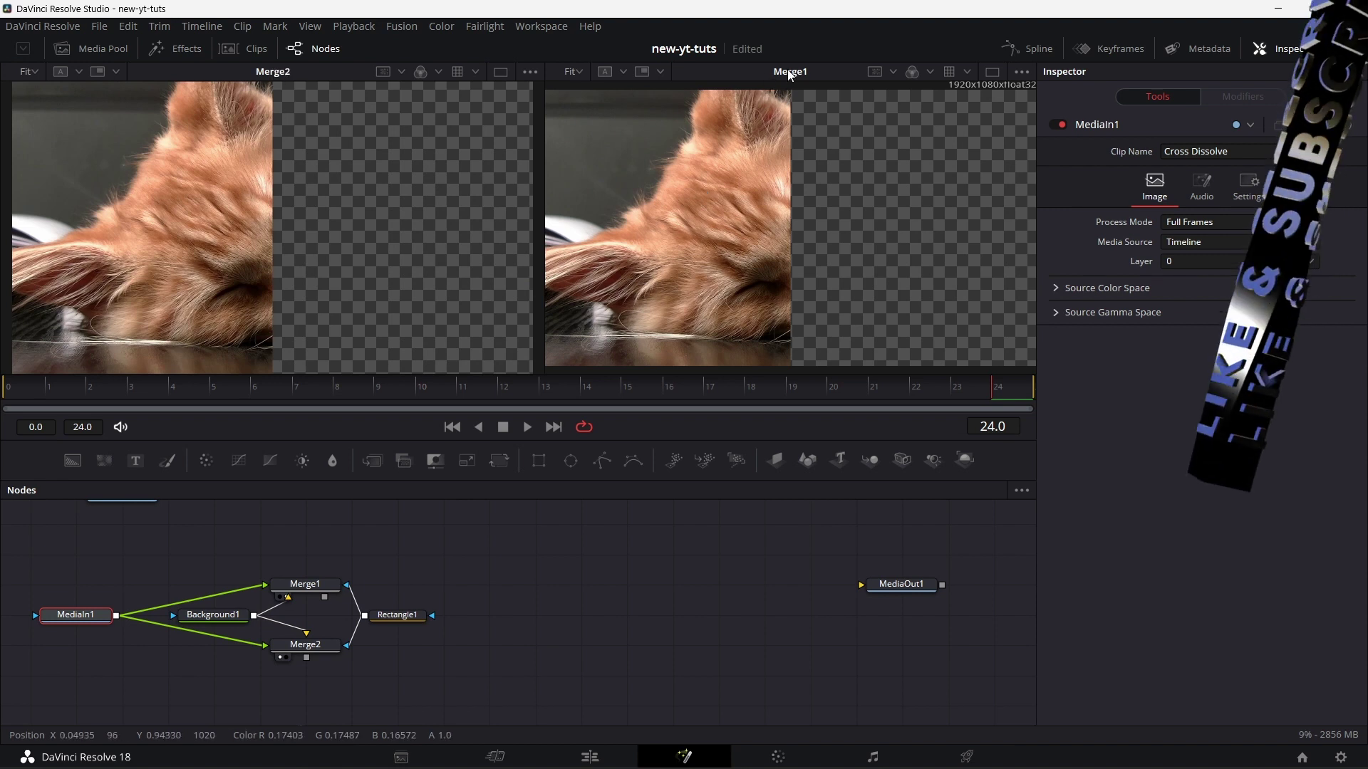
Enable Apply Mask Inverted in the settings of Merge2.
click(305, 644)
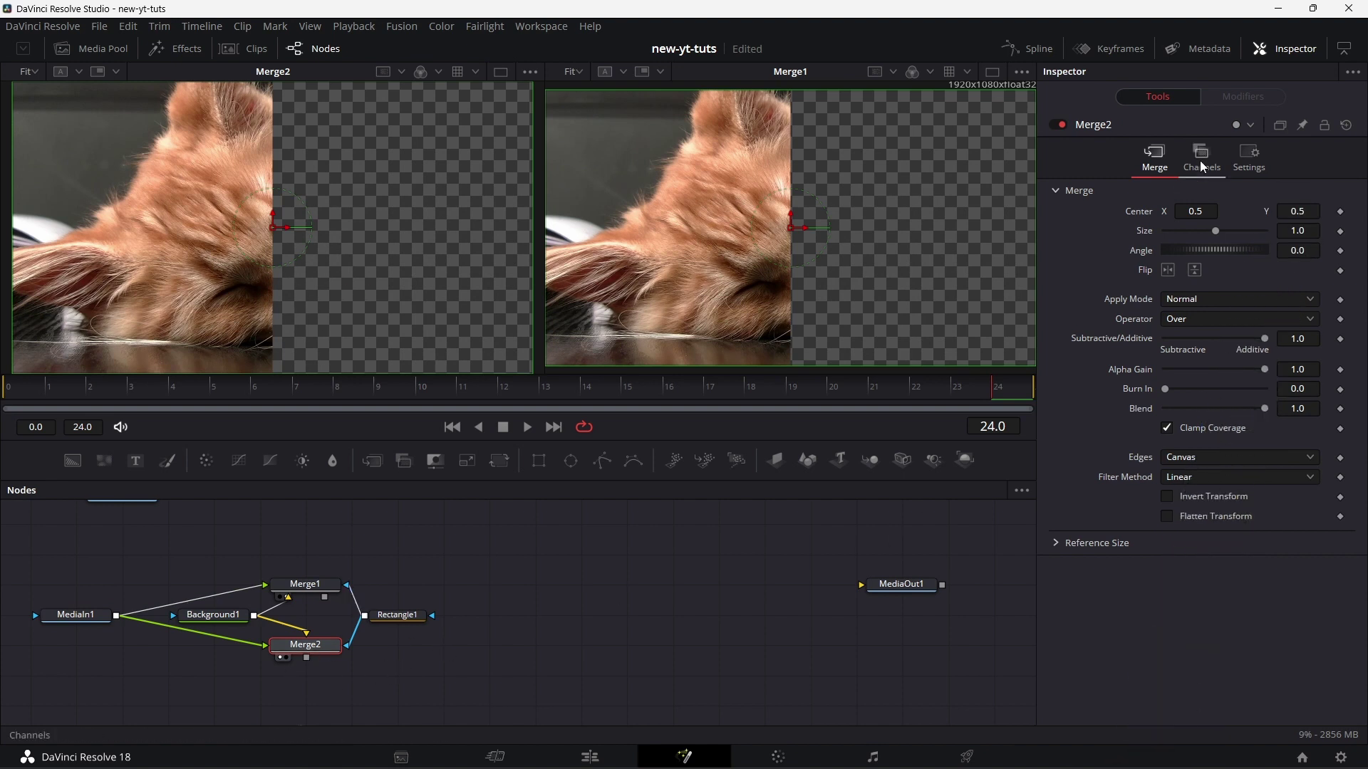
click(1248, 153)
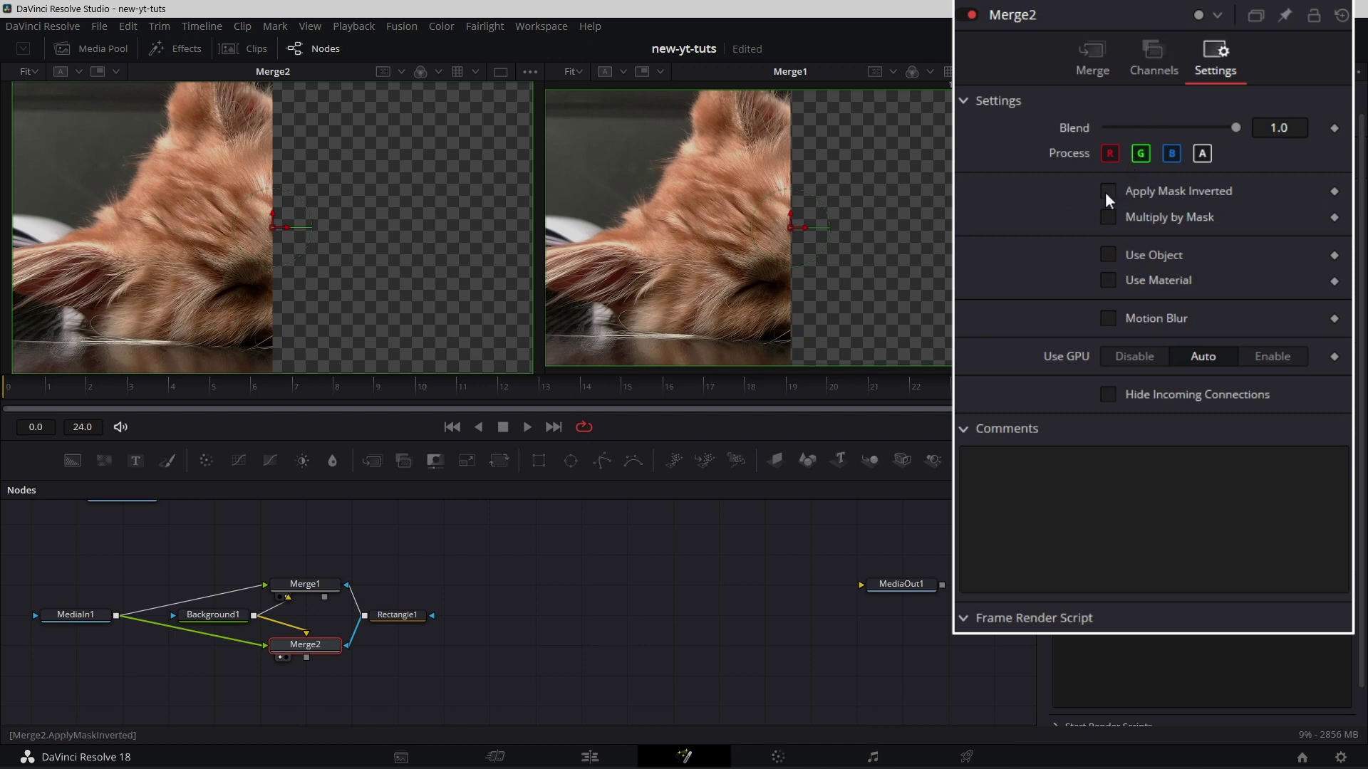
click(1166, 259)
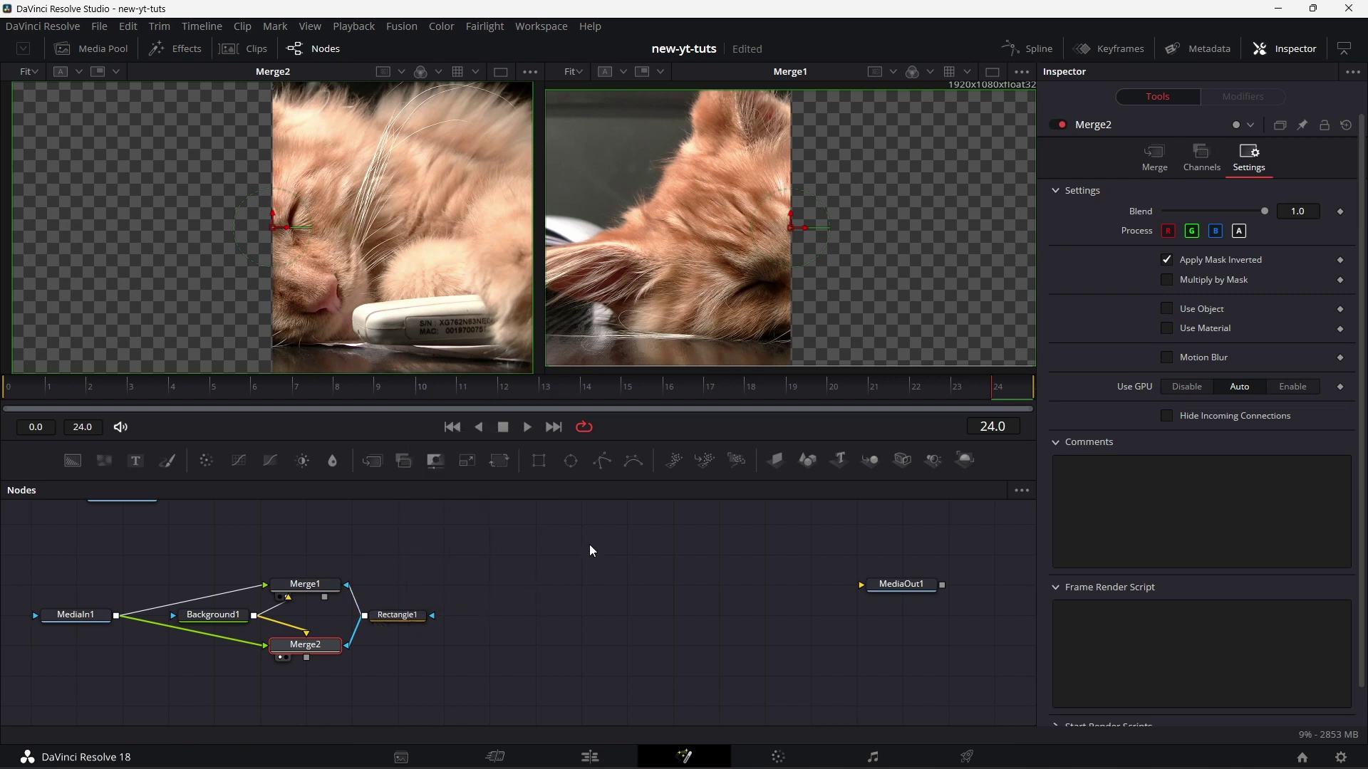
Add a Cube 3D node in the empty space between the merges and MediaOut1.
click(555, 602)
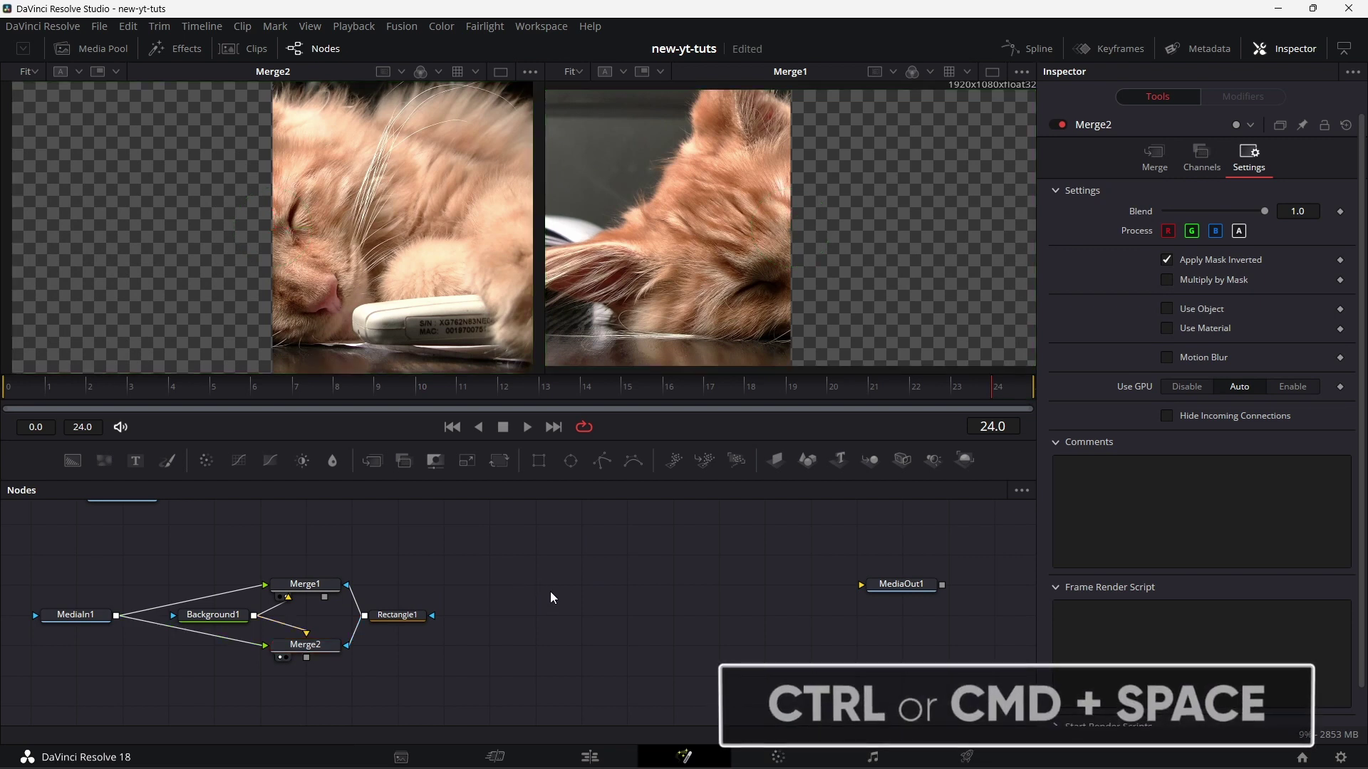
key(ctrl+space)
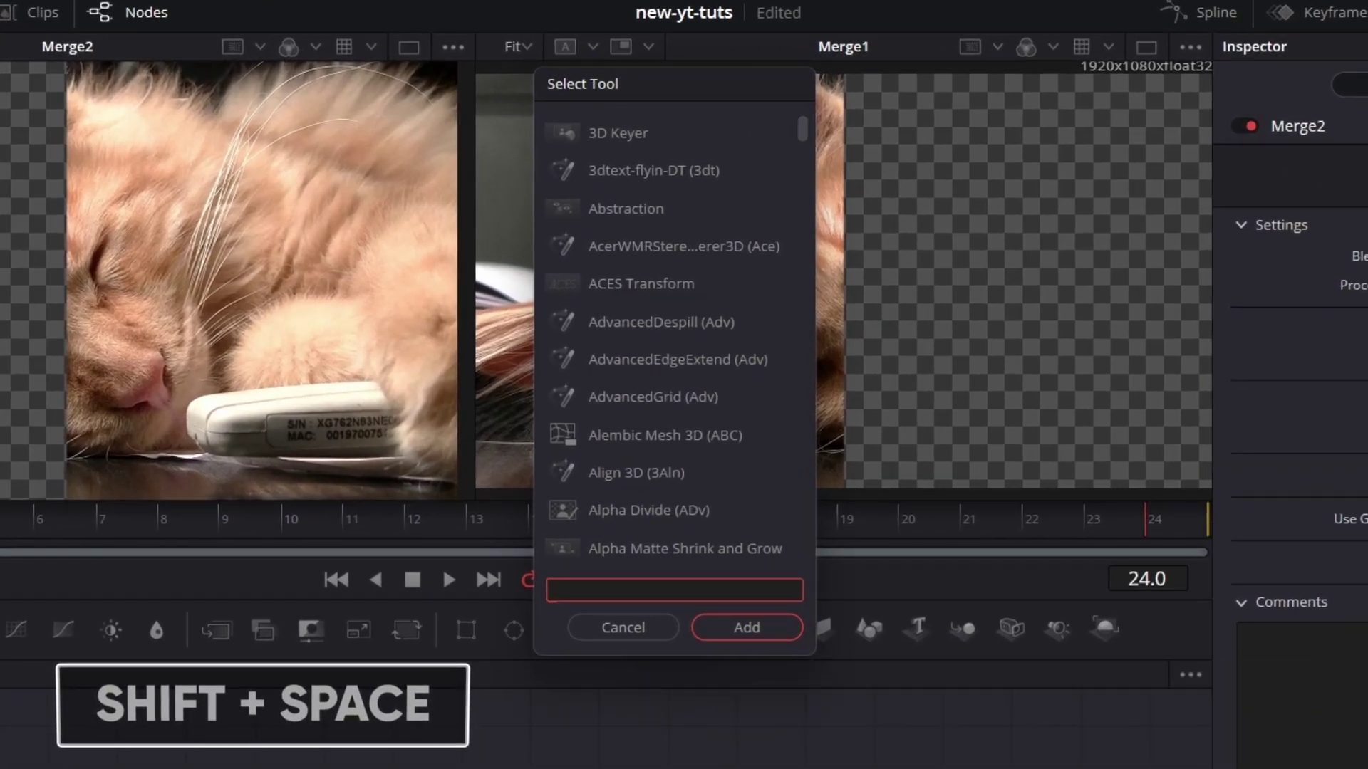
text(ube)
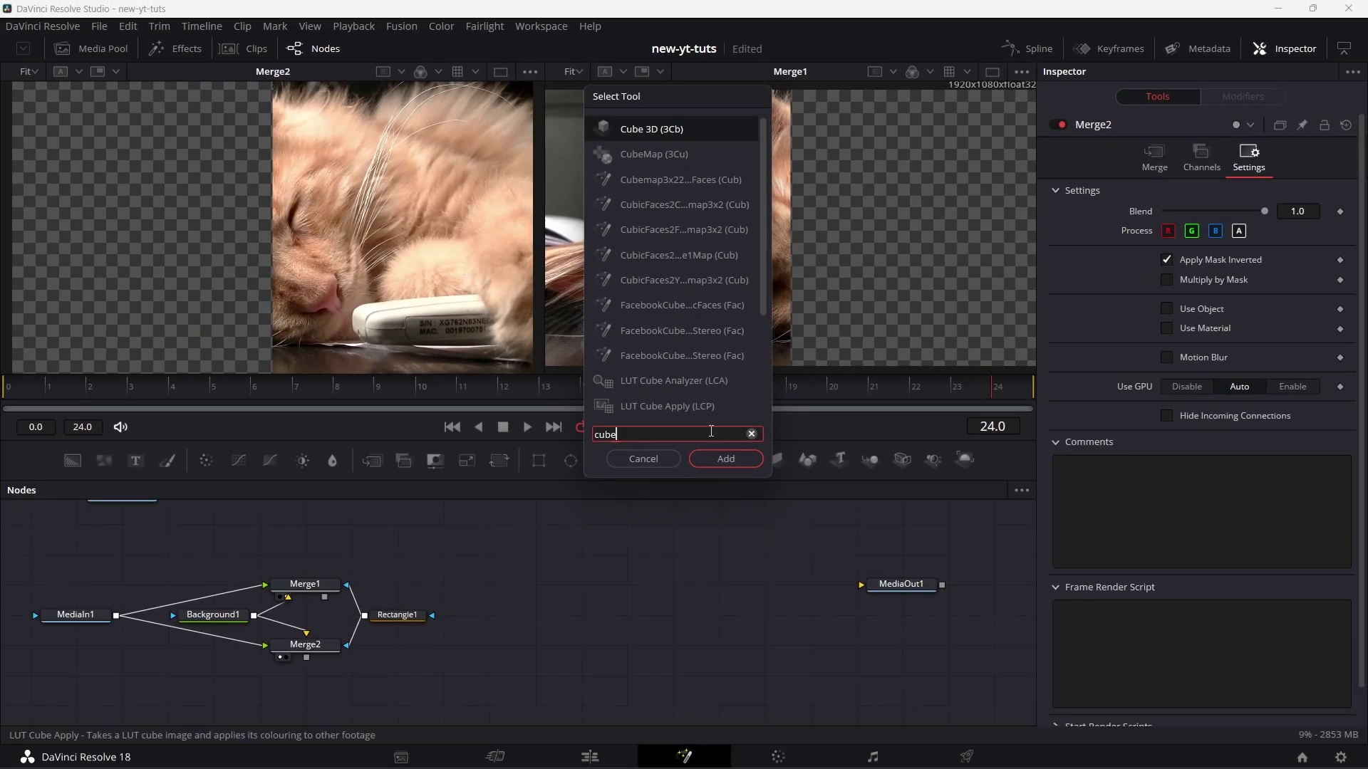
click(720, 459)
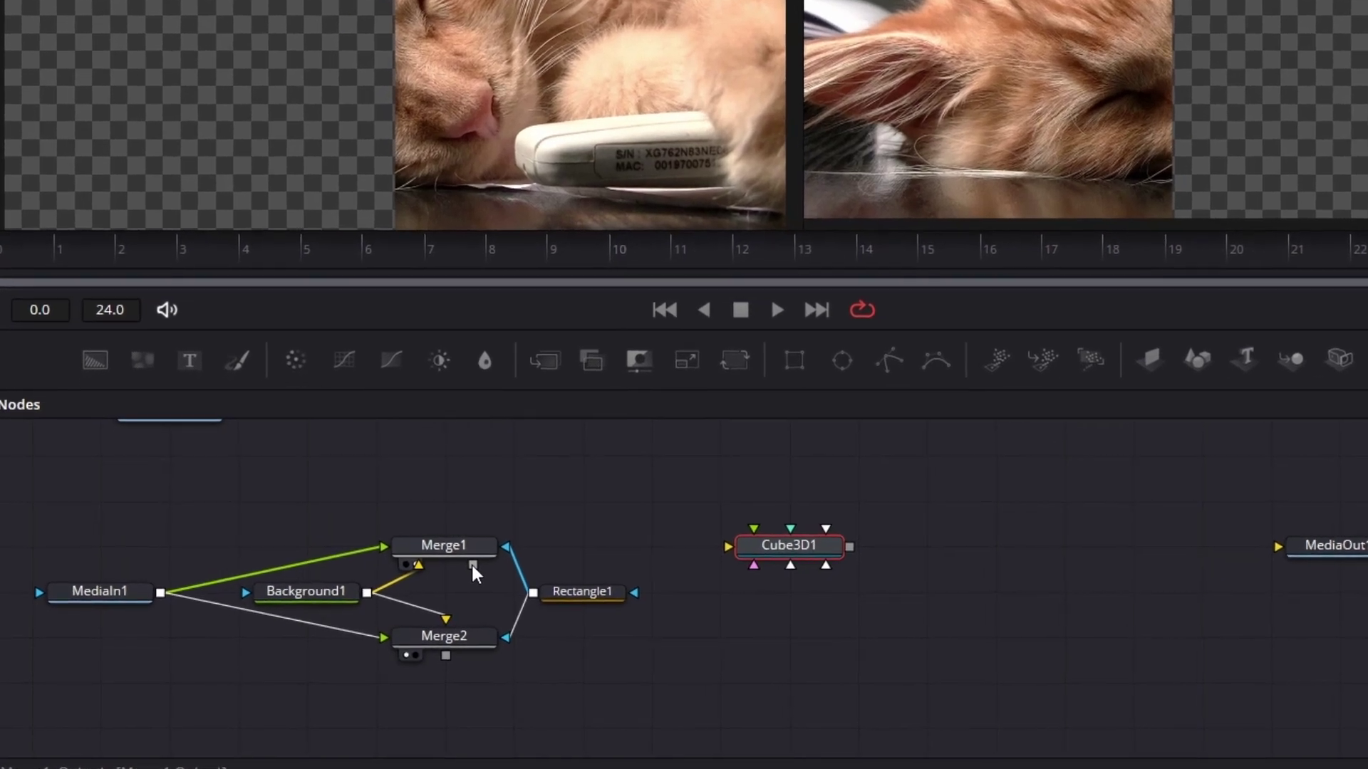
Connect Merge1's output to both the Front and Back inputs of Cube3D1.
drag(473, 568, 792, 550)
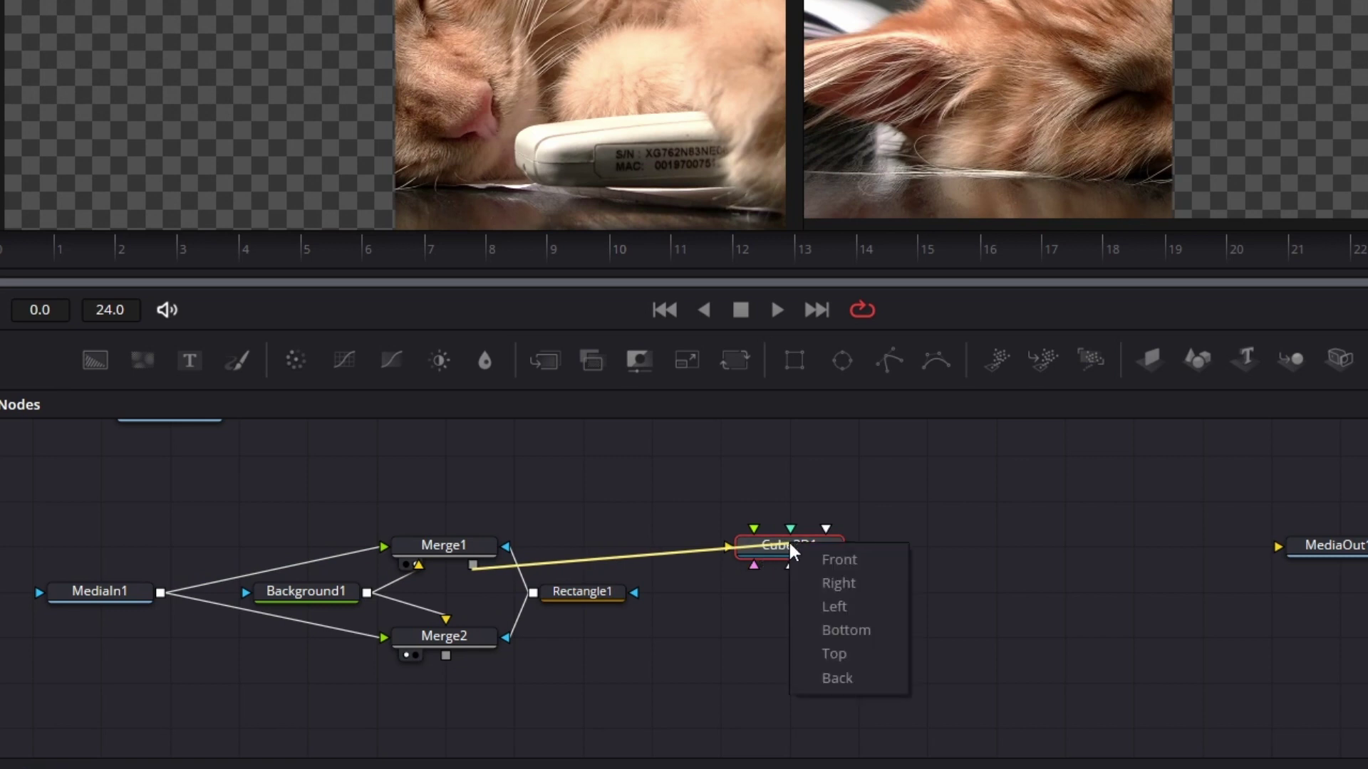
click(839, 560)
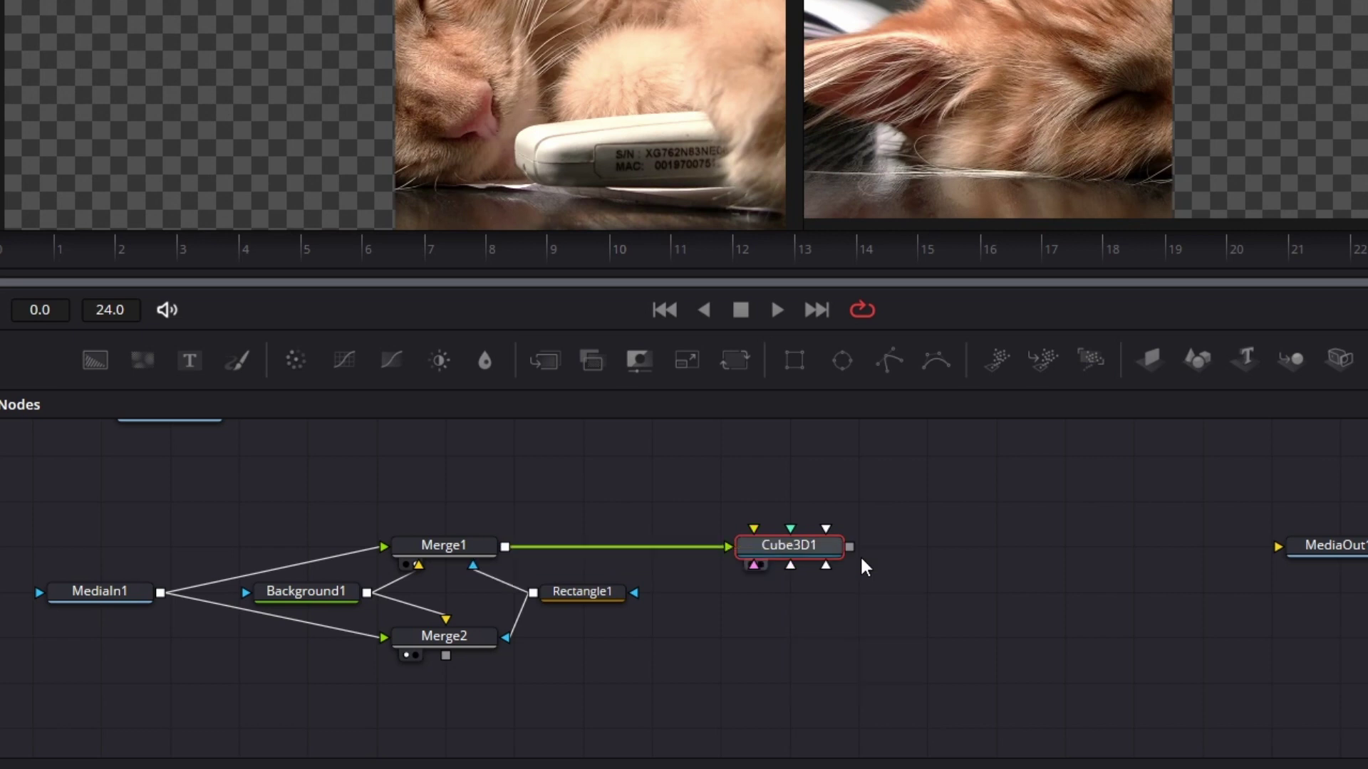
drag(505, 547, 793, 553)
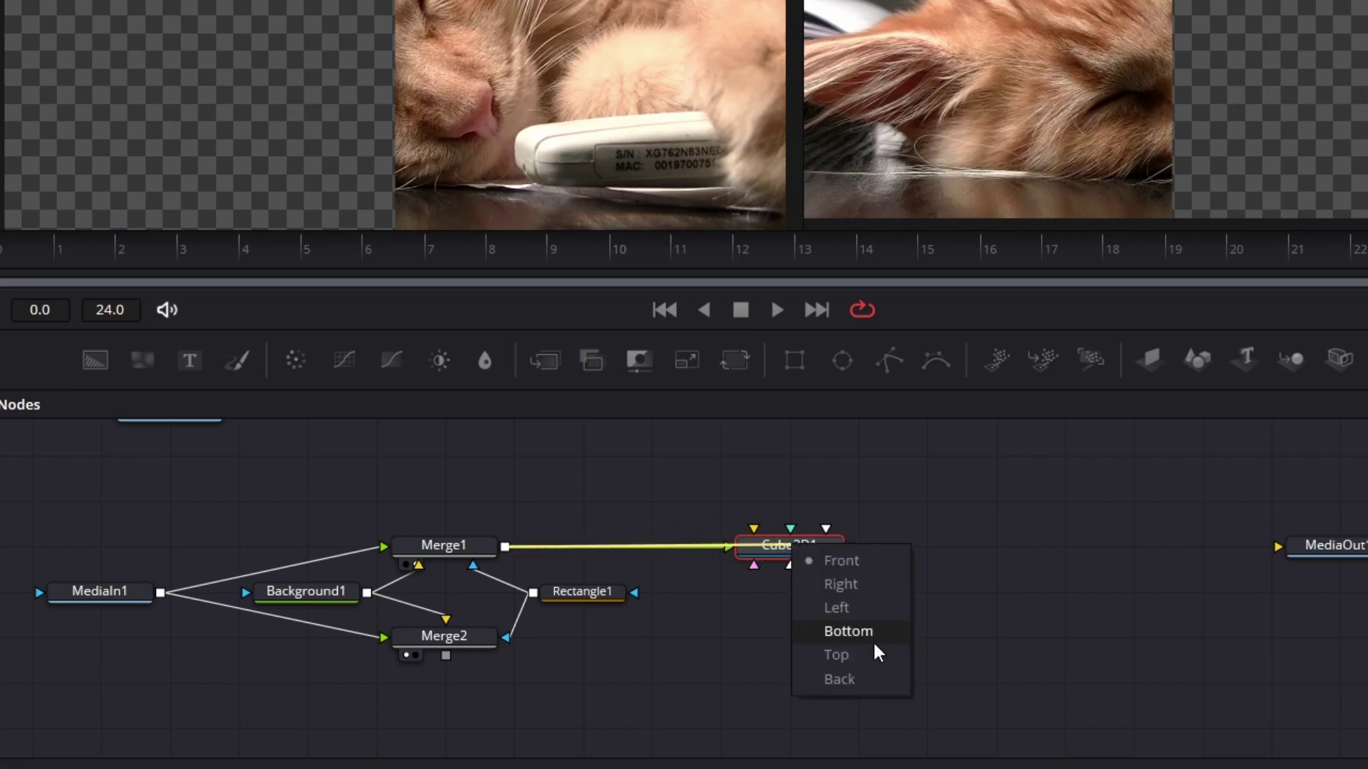
click(863, 682)
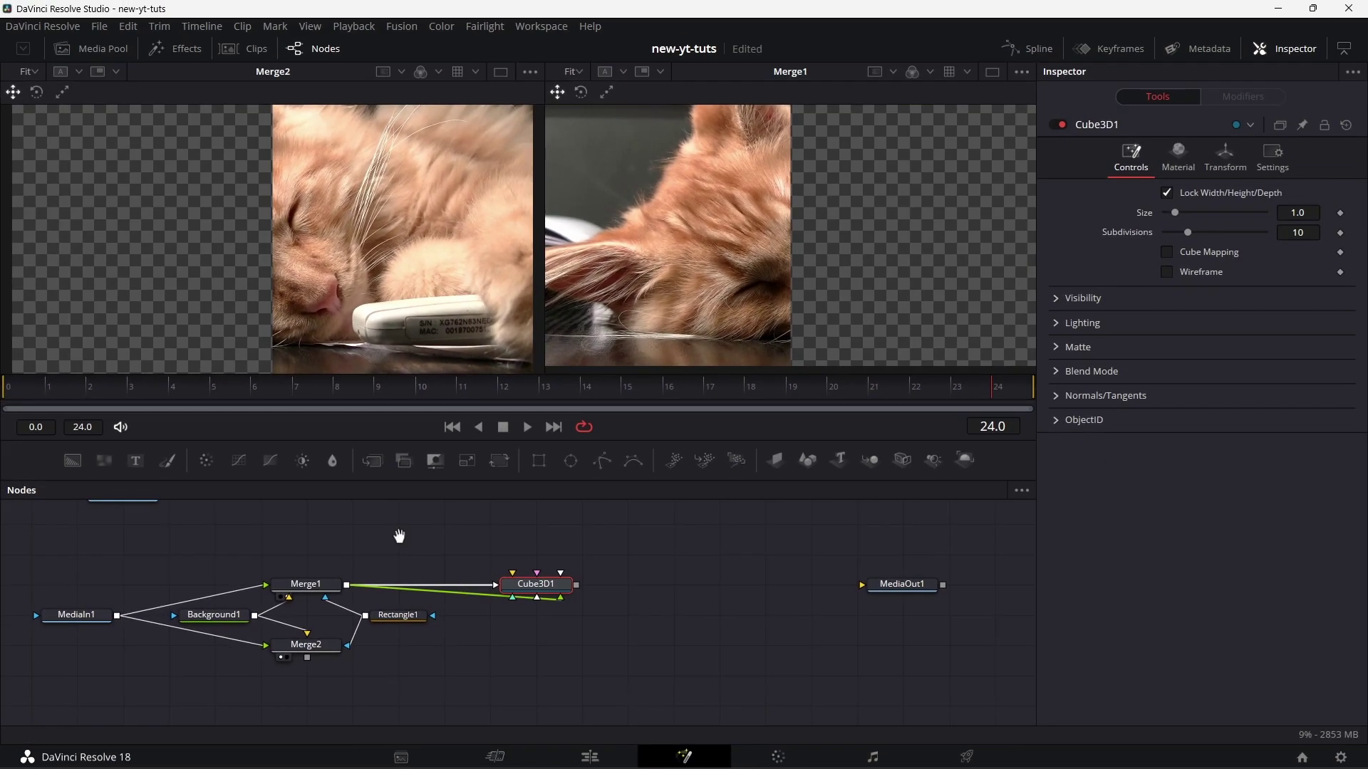
Duplicate Cube3D1 by copying it and pasting the copy directly below the original node.
drag(409, 530, 416, 555)
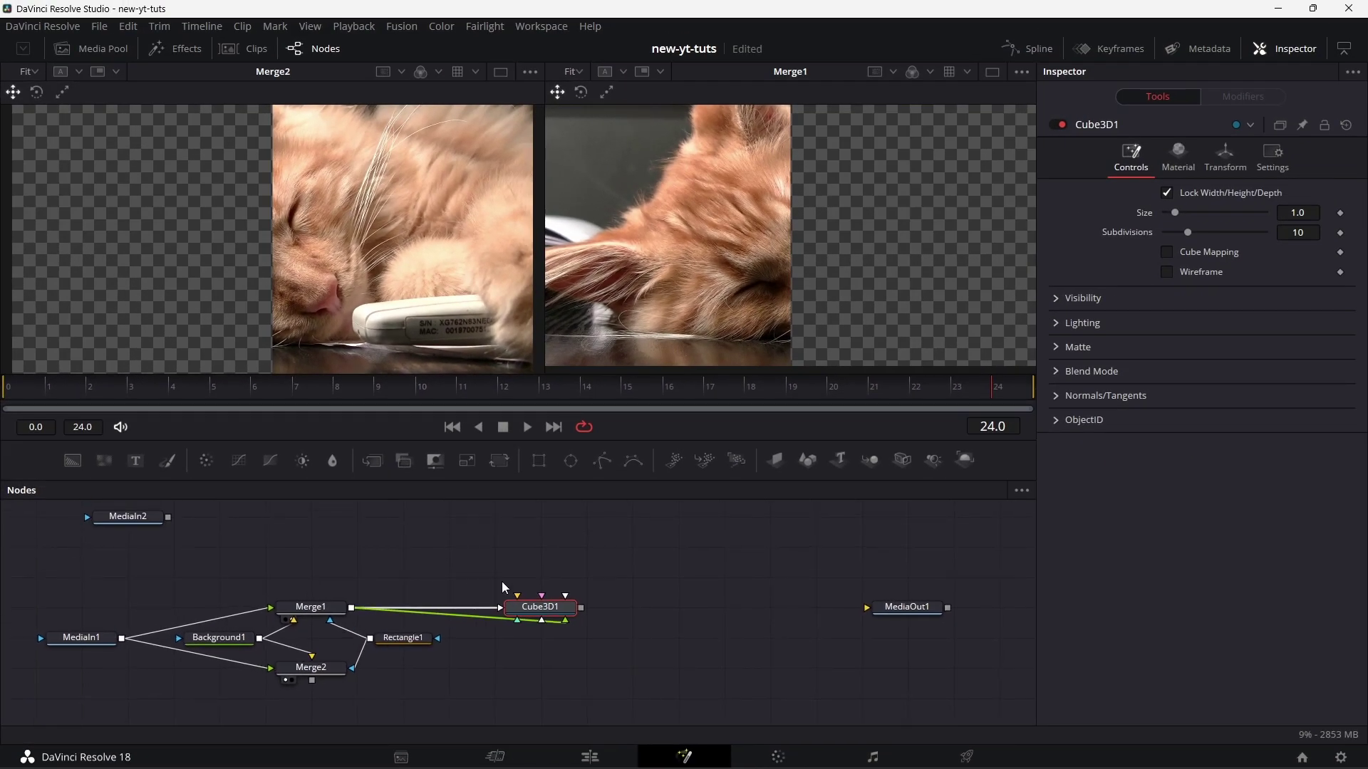
right_click(541, 606)
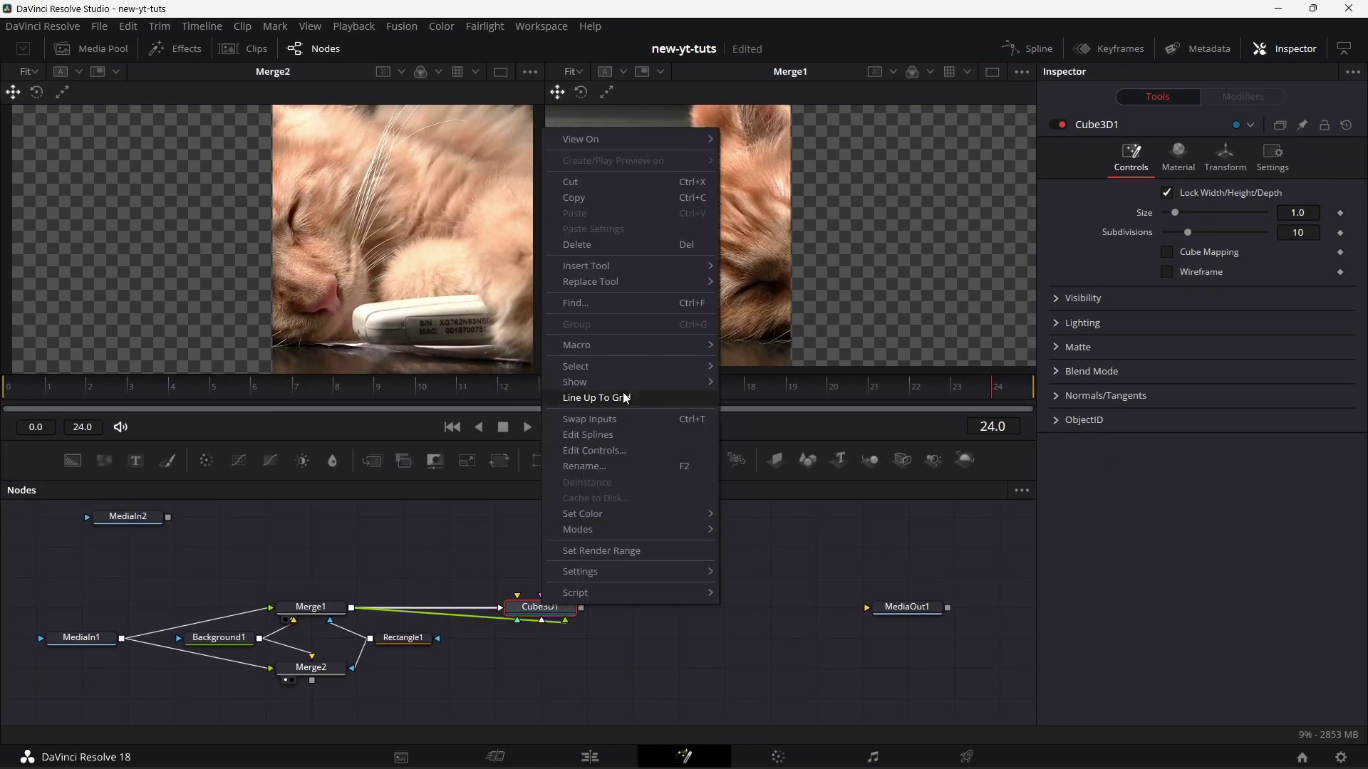
click(634, 197)
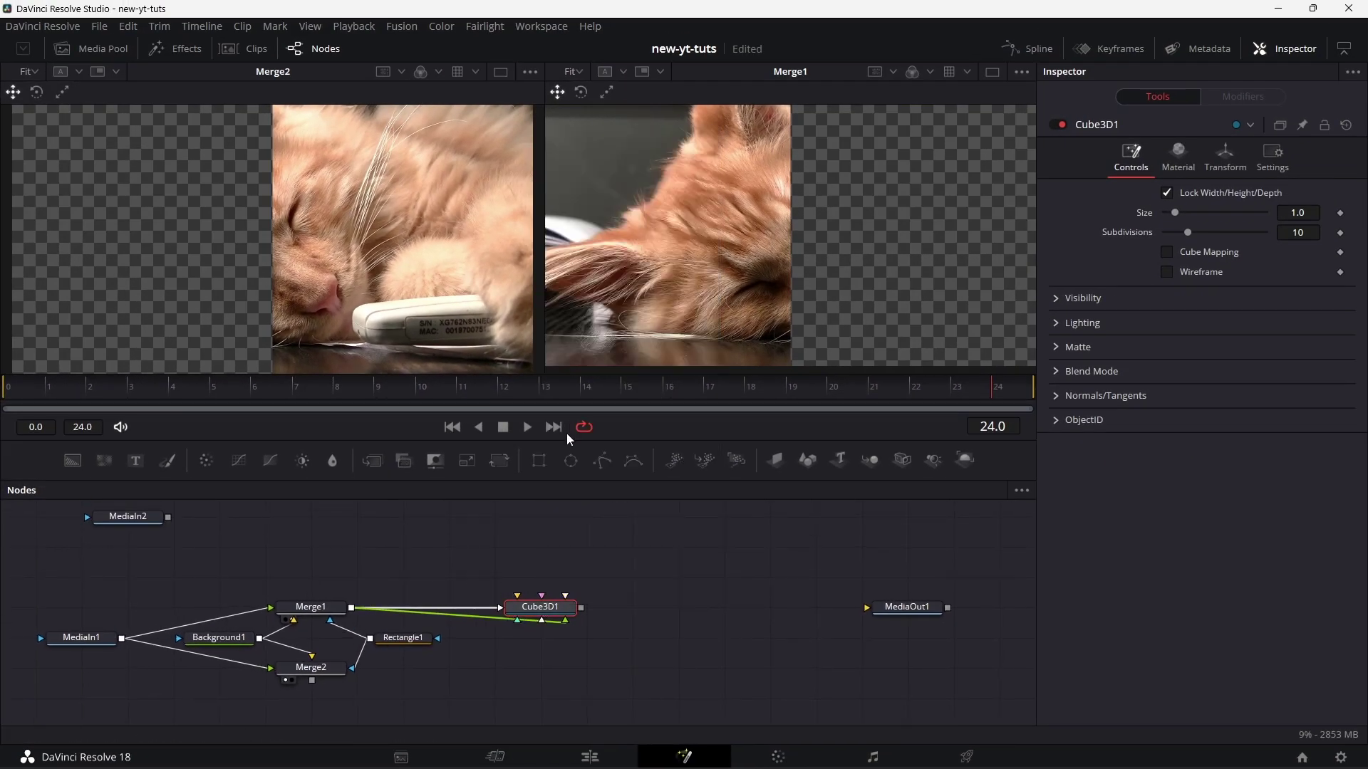
right_click(534, 665)
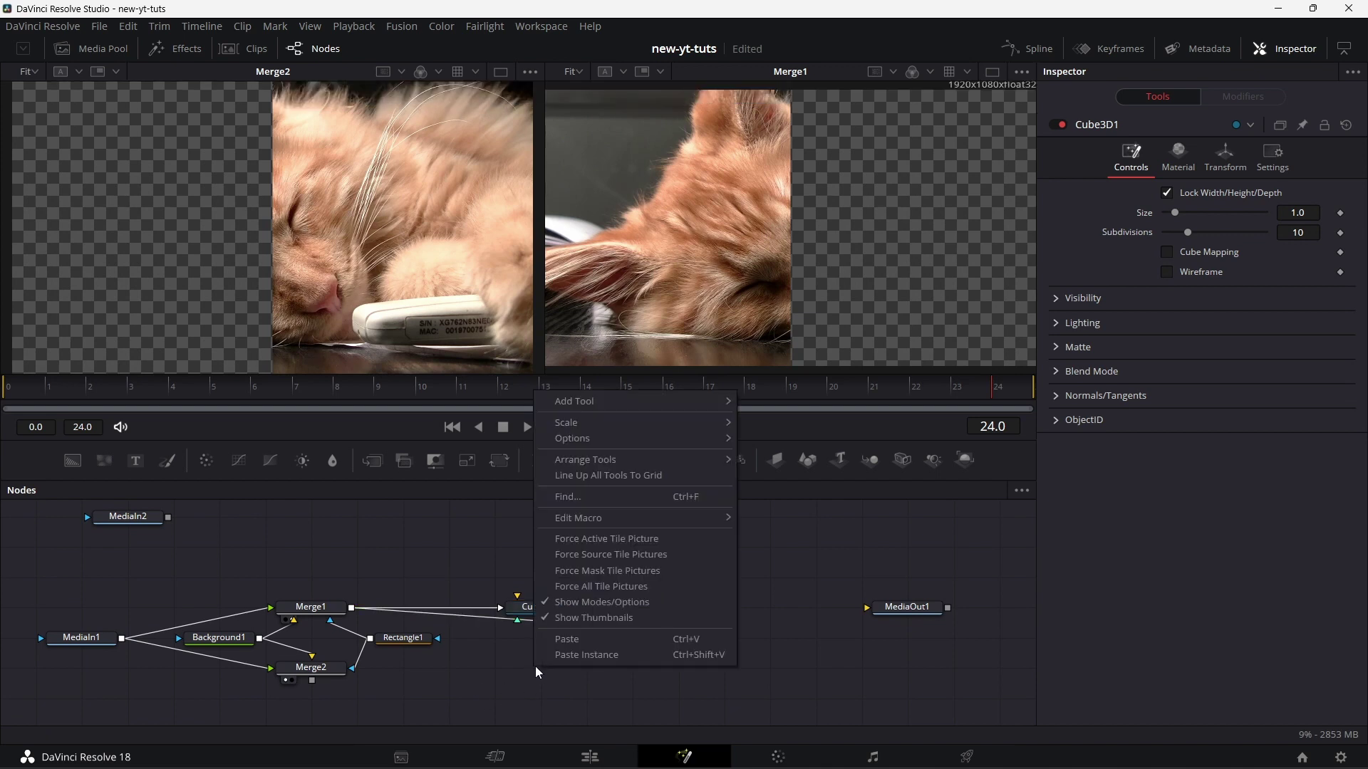
click(573, 639)
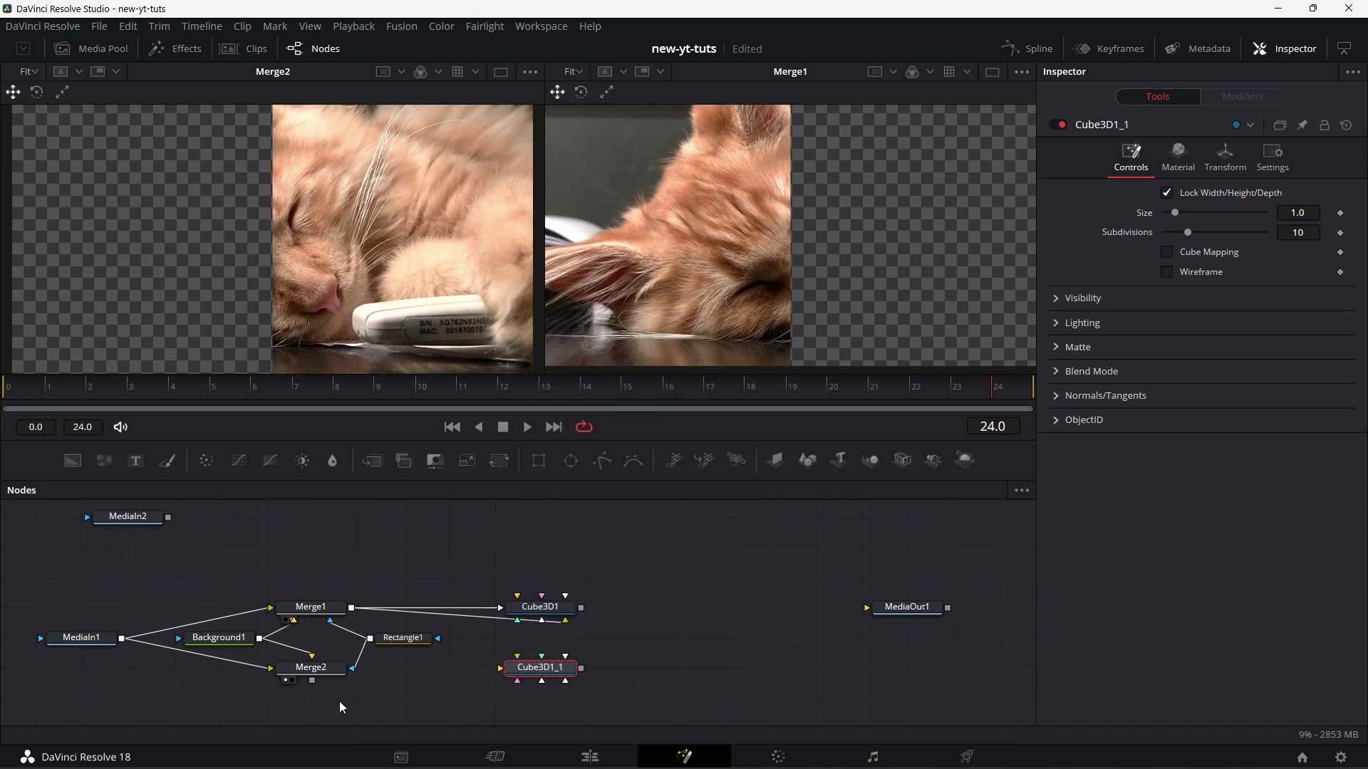
Connect Merge2's output to both the Front and Back inputs of Cube3D1_1.
click(310, 682)
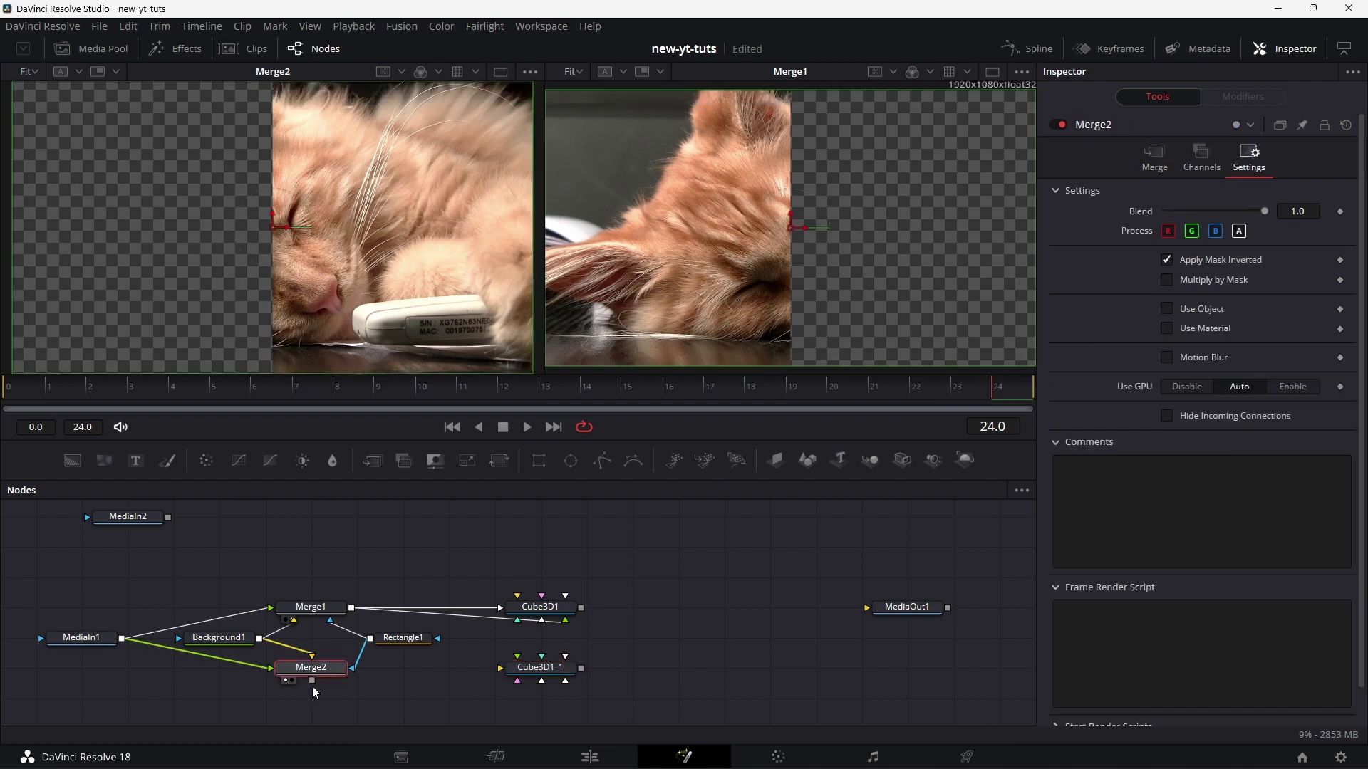
right_click(318, 688)
click(321, 684)
drag(312, 680, 412, 697)
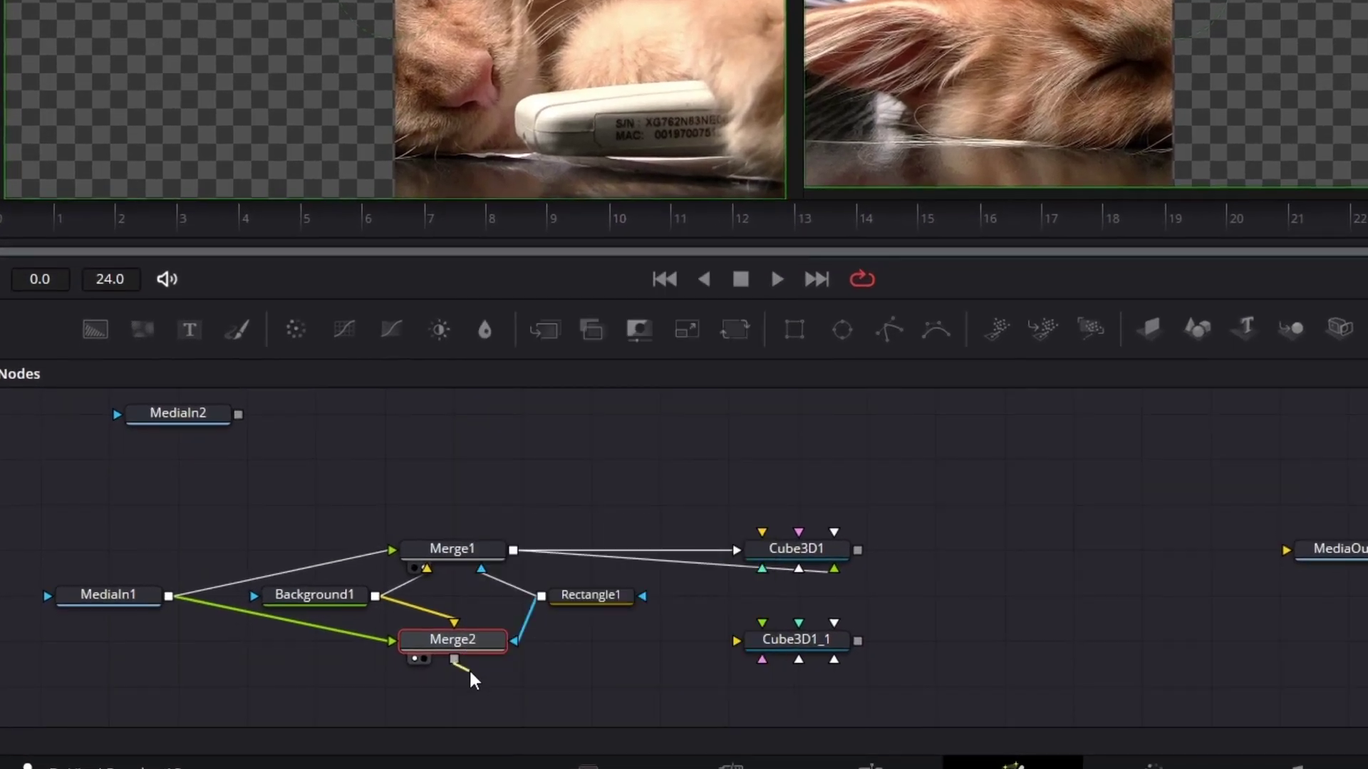
drag(603, 684, 796, 644)
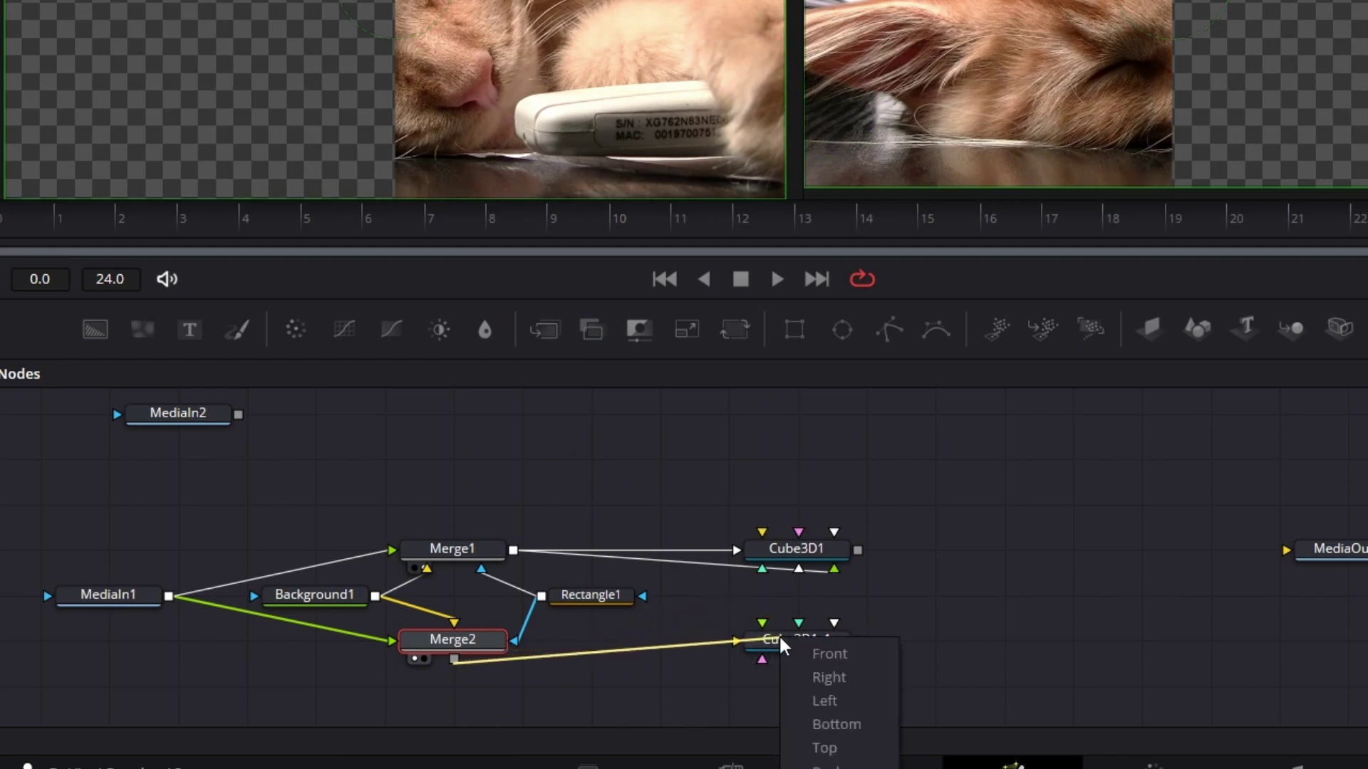
click(822, 650)
drag(515, 642, 792, 645)
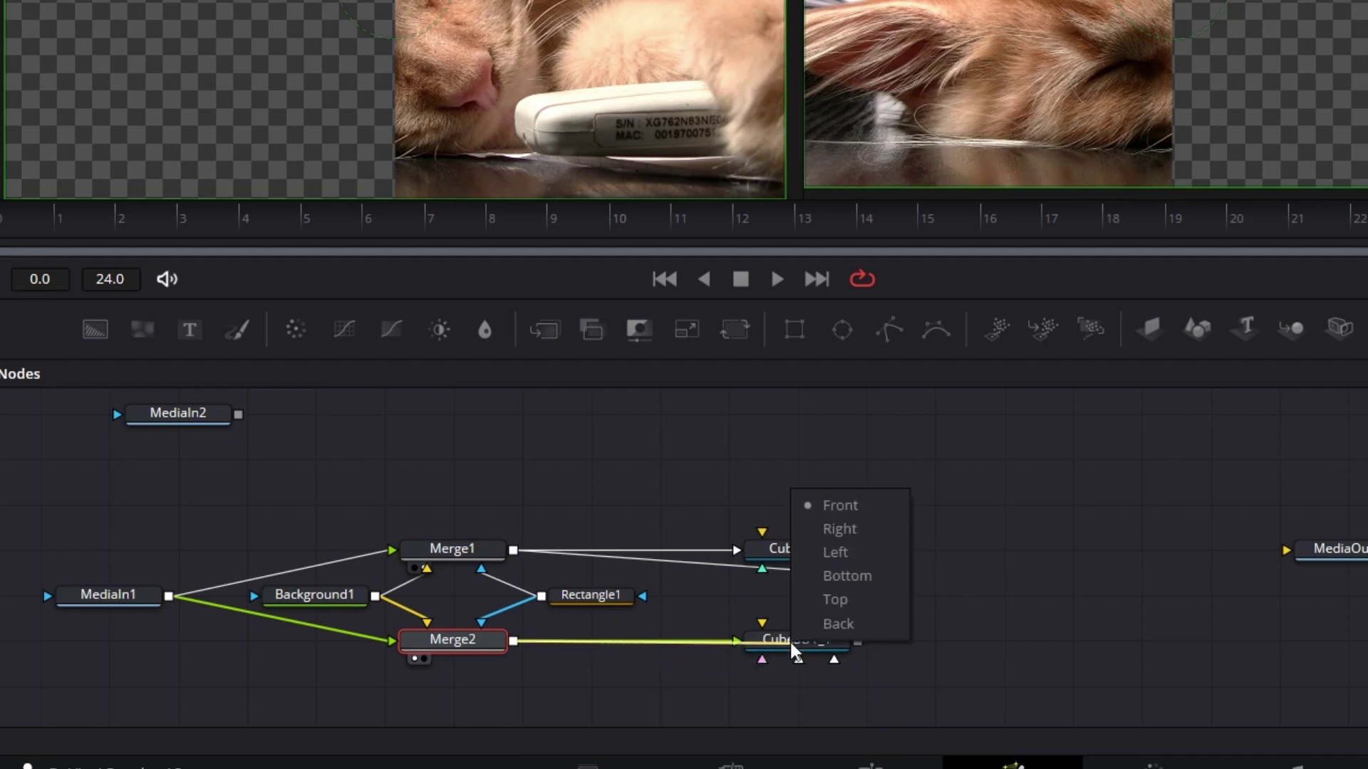
click(860, 630)
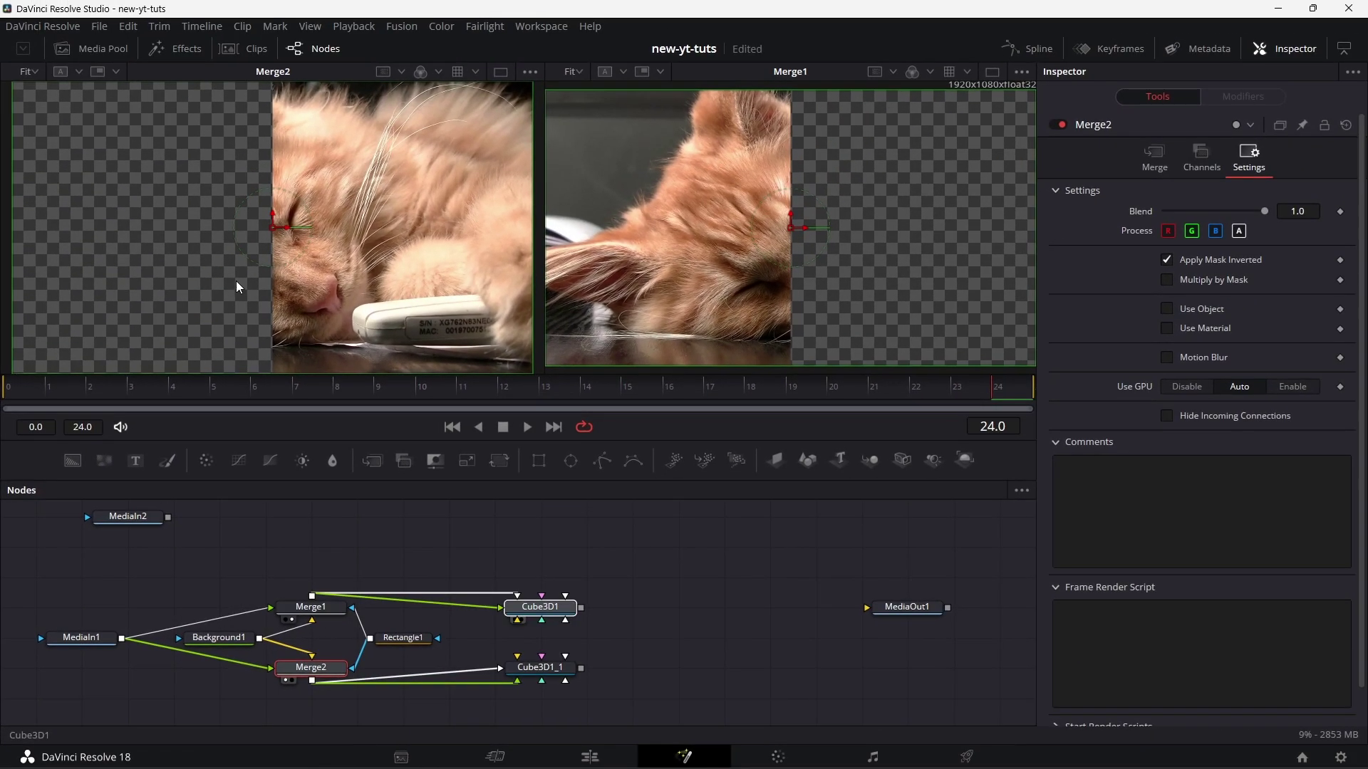
With Cube3D1 shown in the first viewer, unlock its Width/Height/Depth and set its Height to 1080/1920.
drag(235, 280, 309, 264)
click(309, 263)
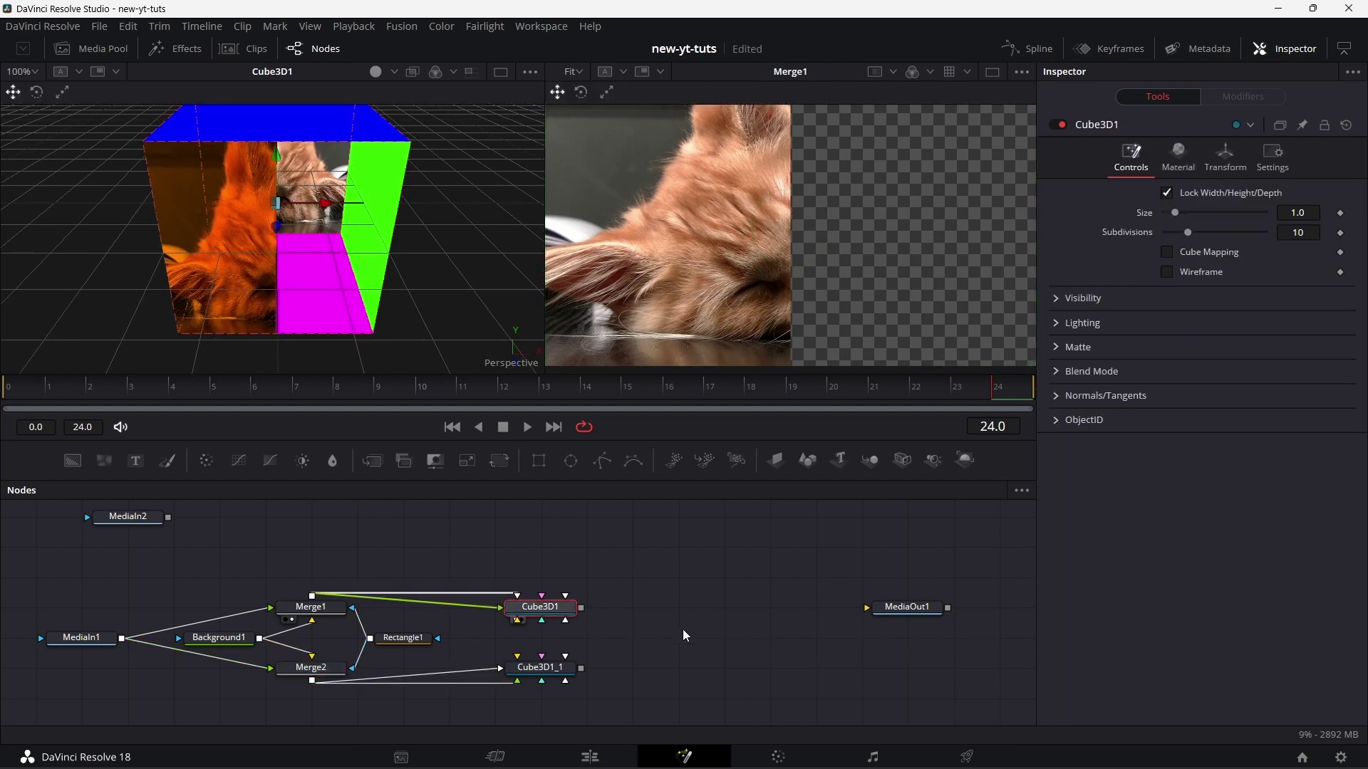
click(1165, 193)
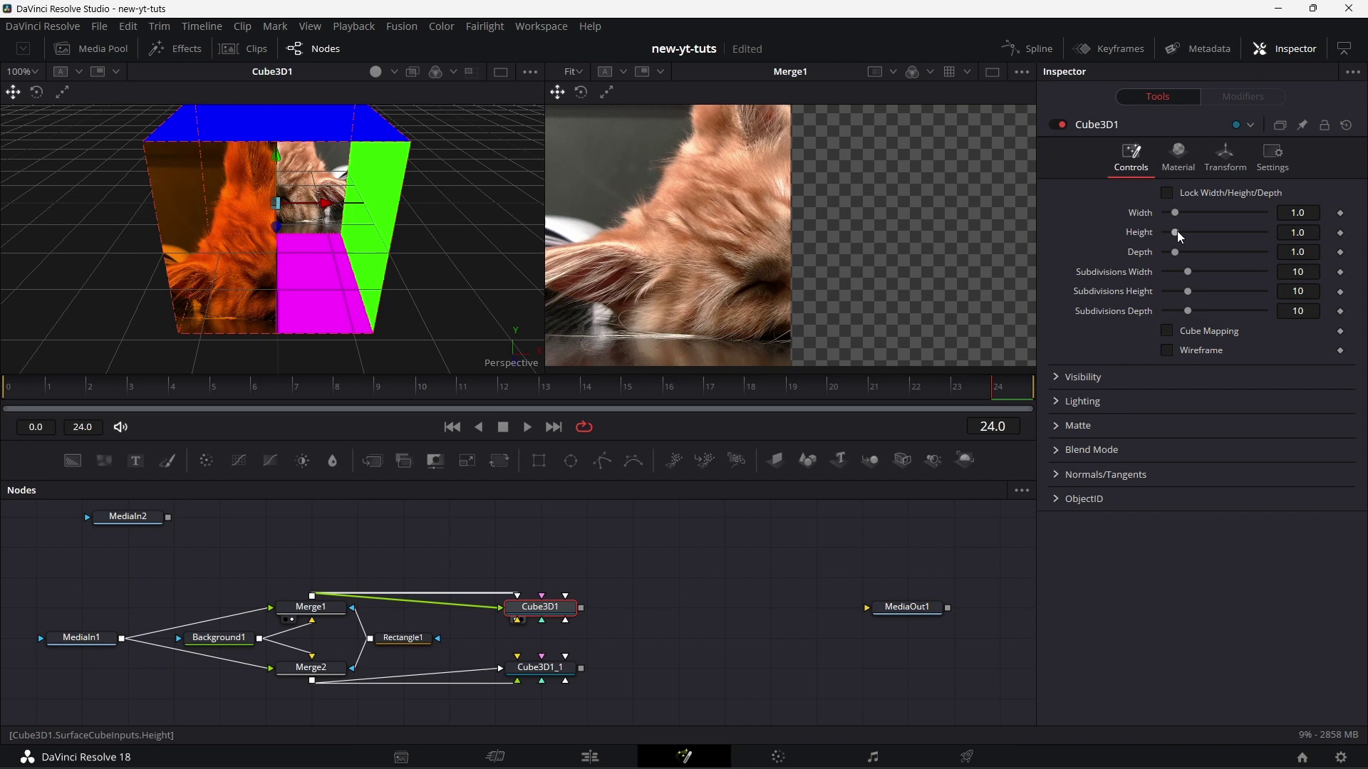
click(1314, 236)
text(1080)
text(/1920)
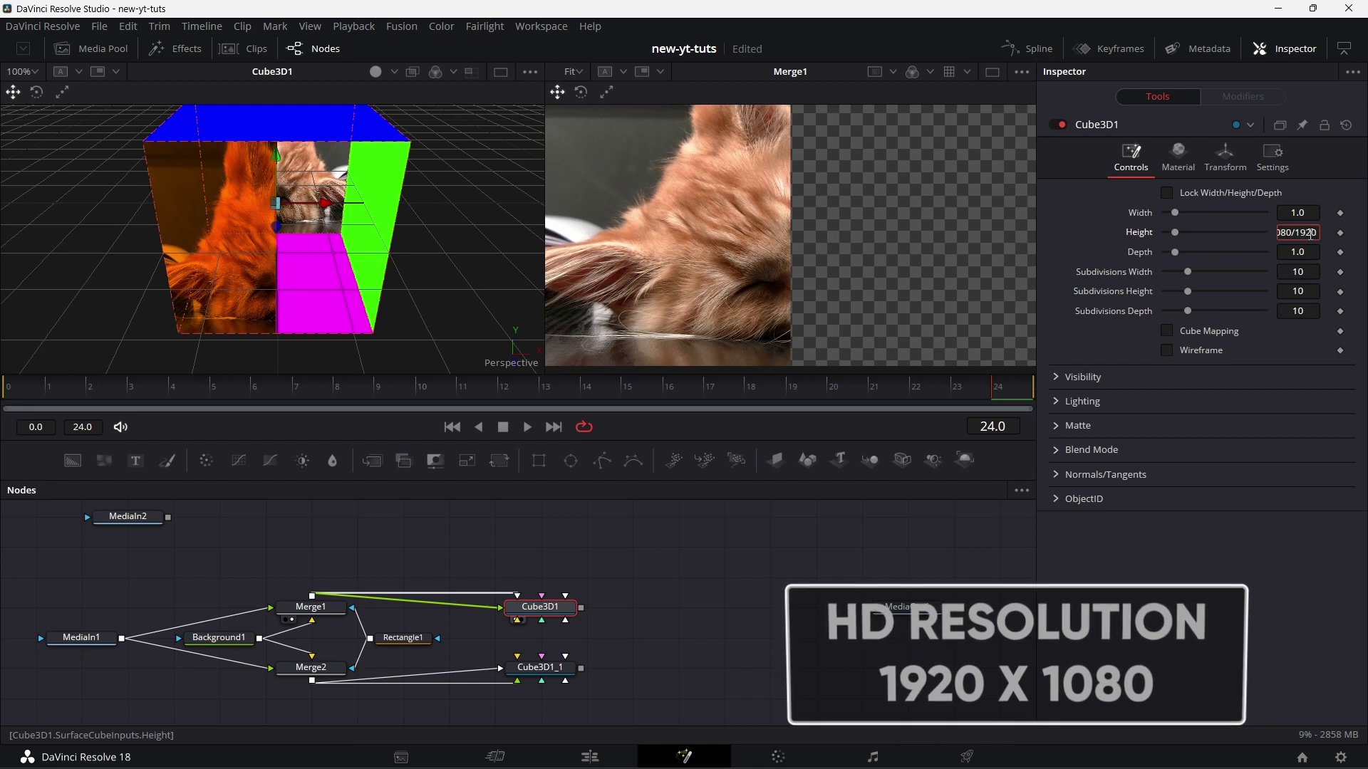
key(Tab)
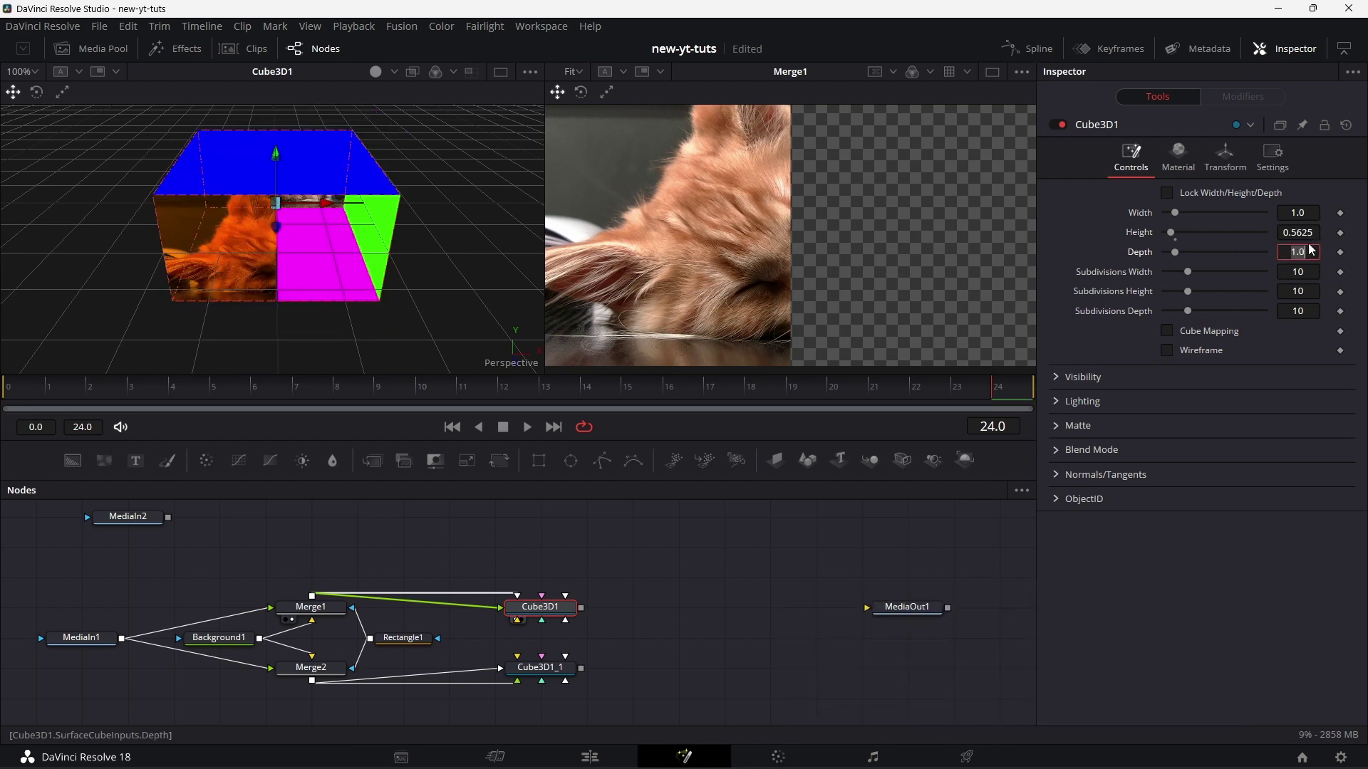
Copy Cube3D1's Height value into its Depth as 0.5625, and halve its Width to 0.5.
click(1317, 233)
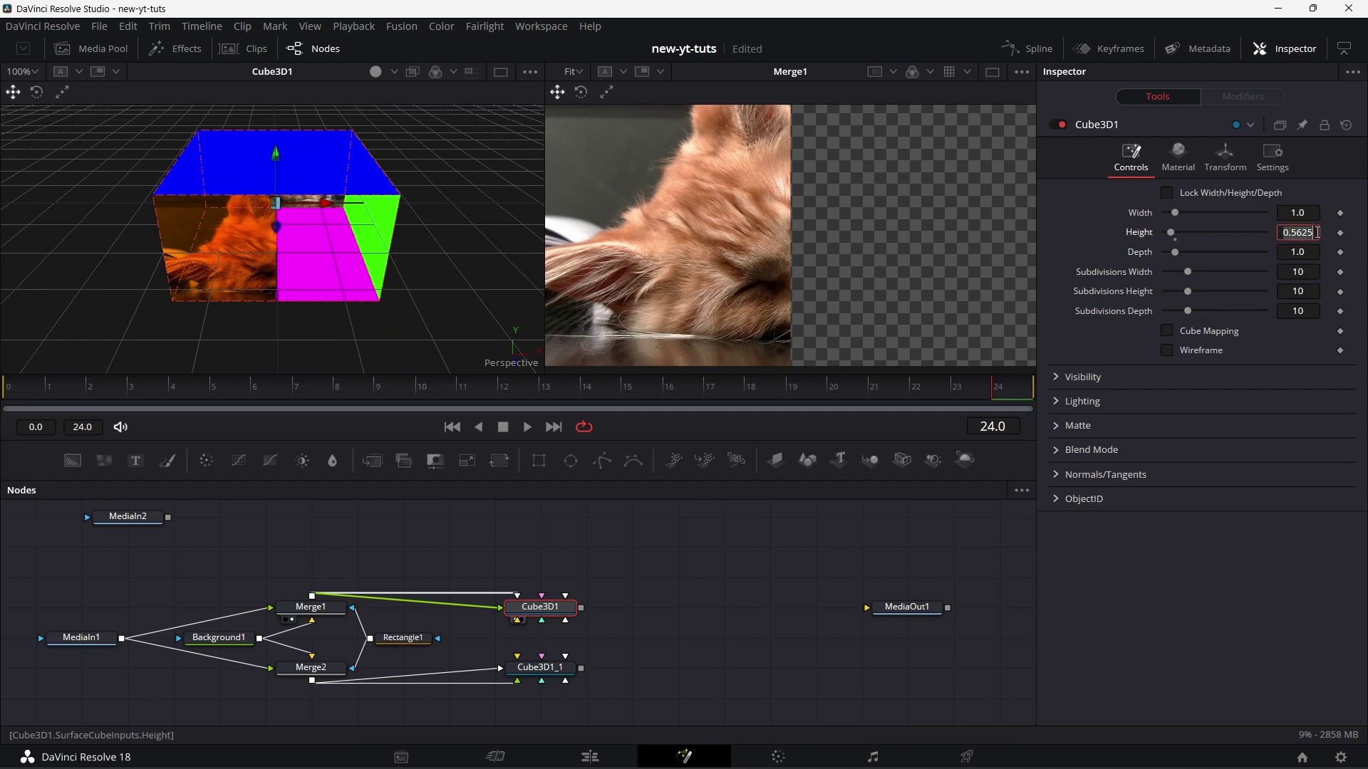
right_click(1306, 233)
click(1269, 295)
click(1315, 252)
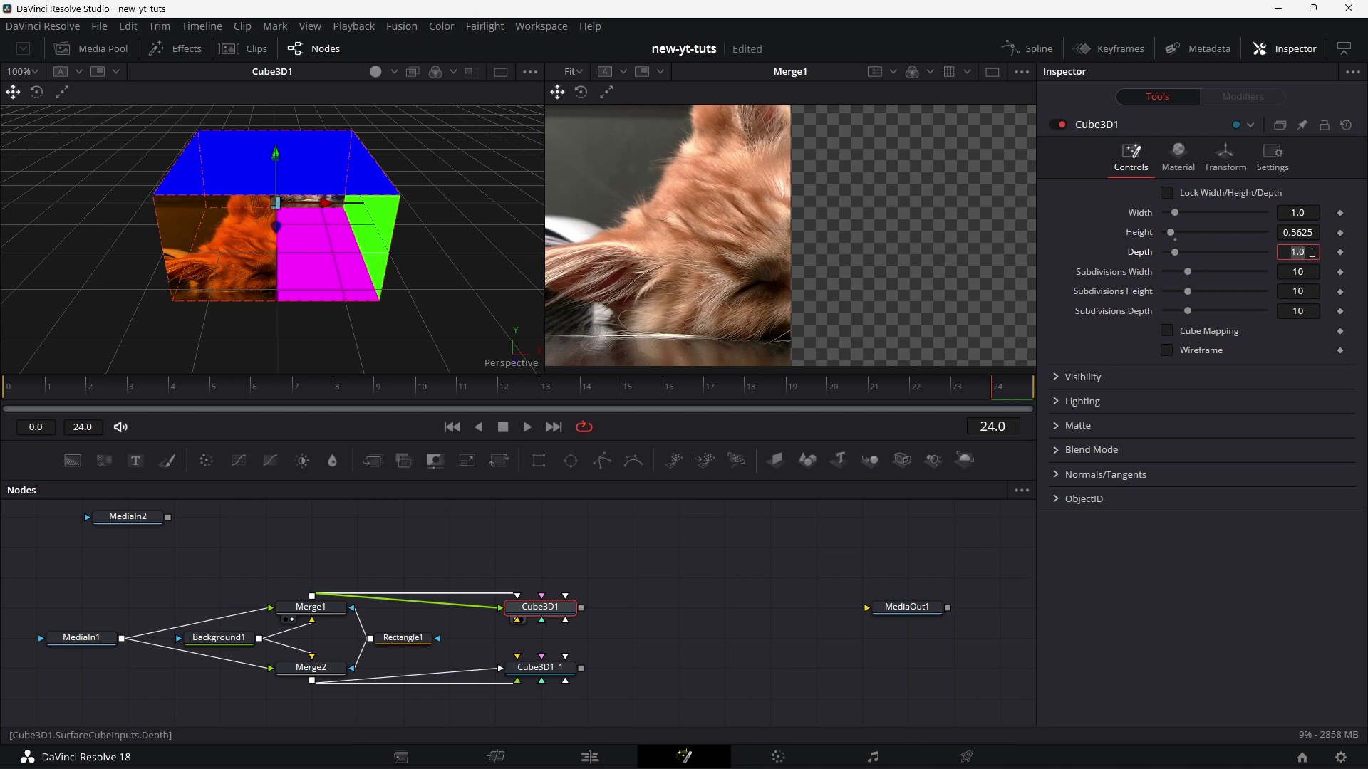
right_click(1311, 252)
click(1293, 329)
click(1275, 433)
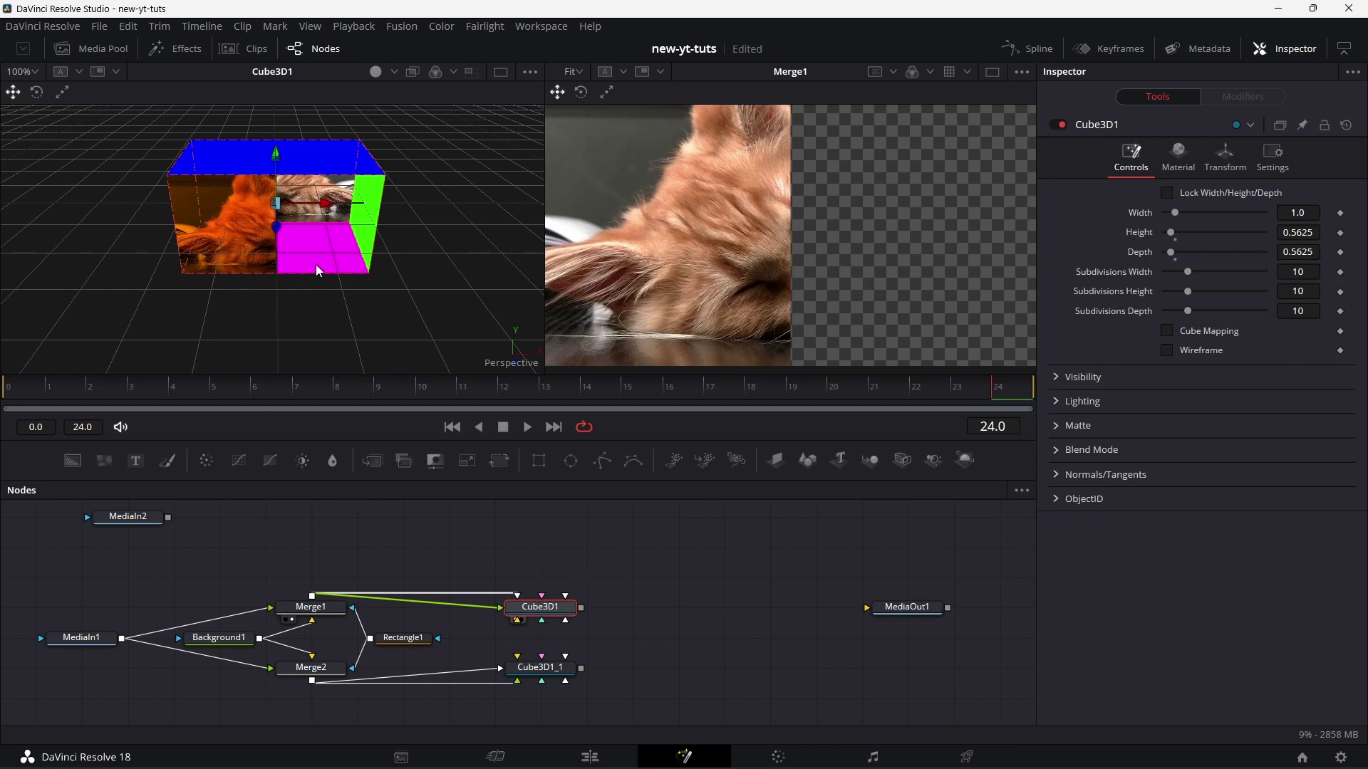
drag(314, 264, 312, 274)
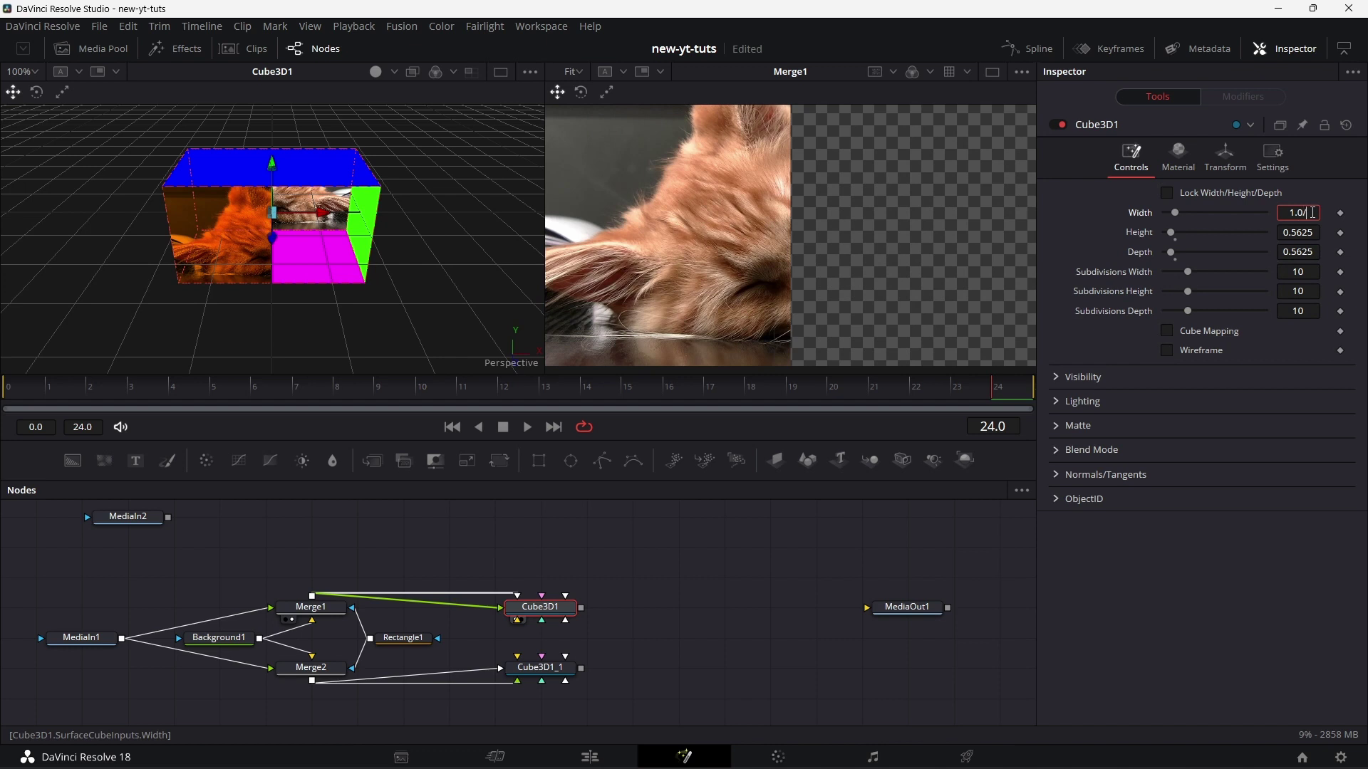
key(Tab)
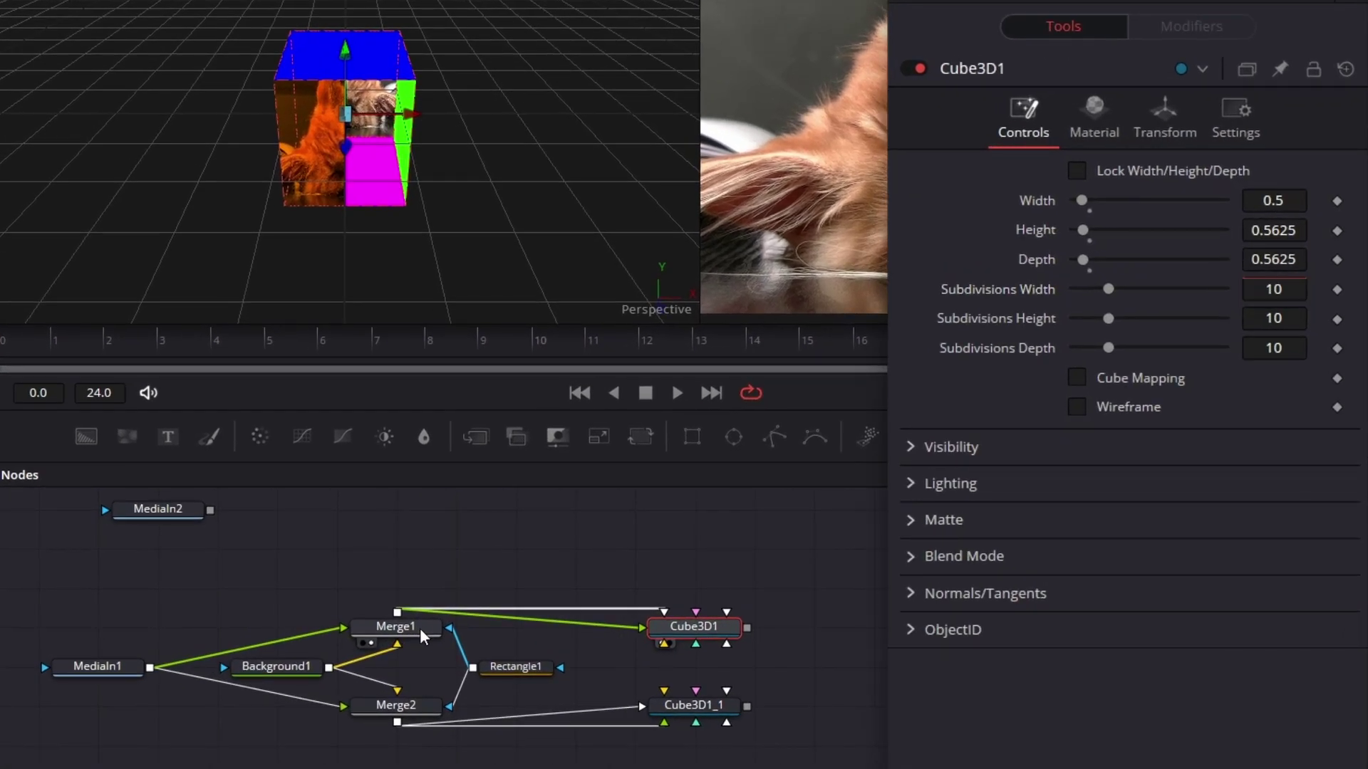
Insert a Transform node between Merge1 and Cube3D1 and set its Size to 2.0.
click(423, 636)
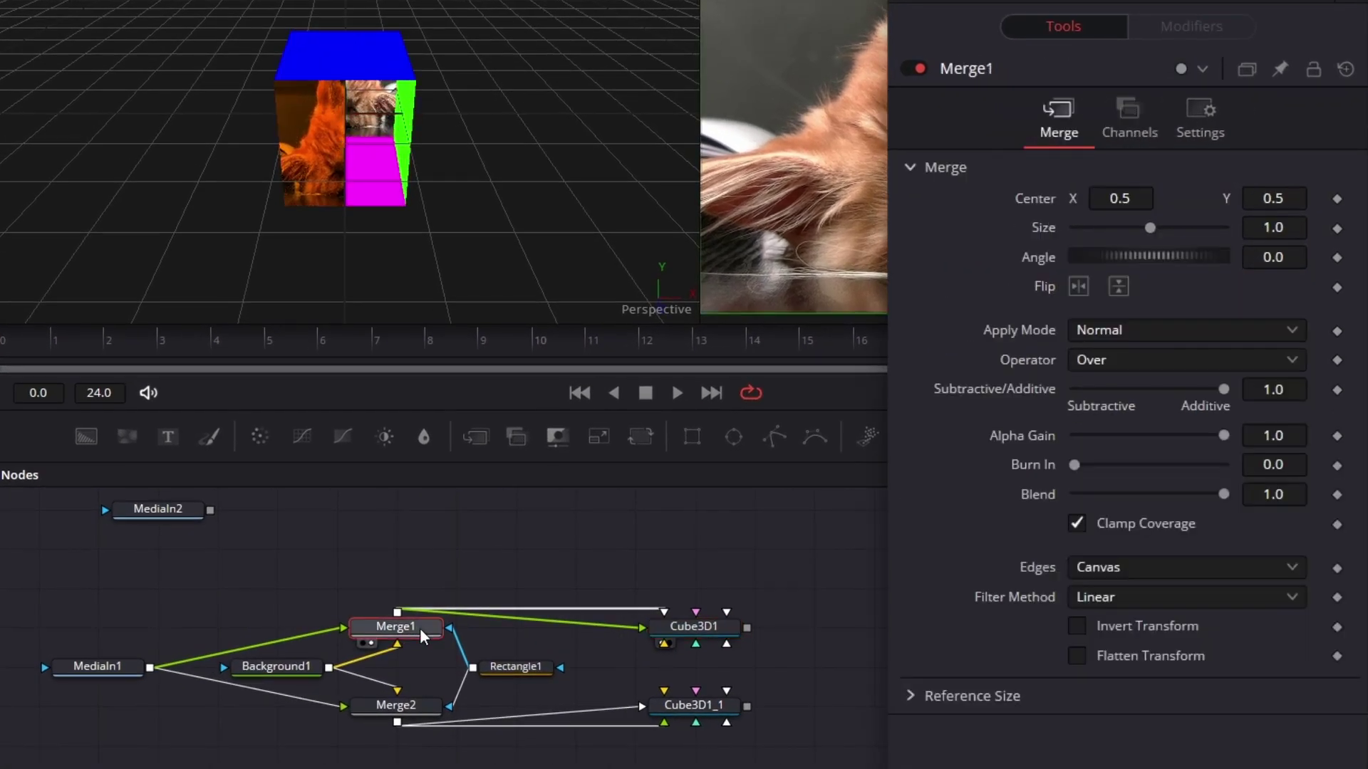
click(641, 438)
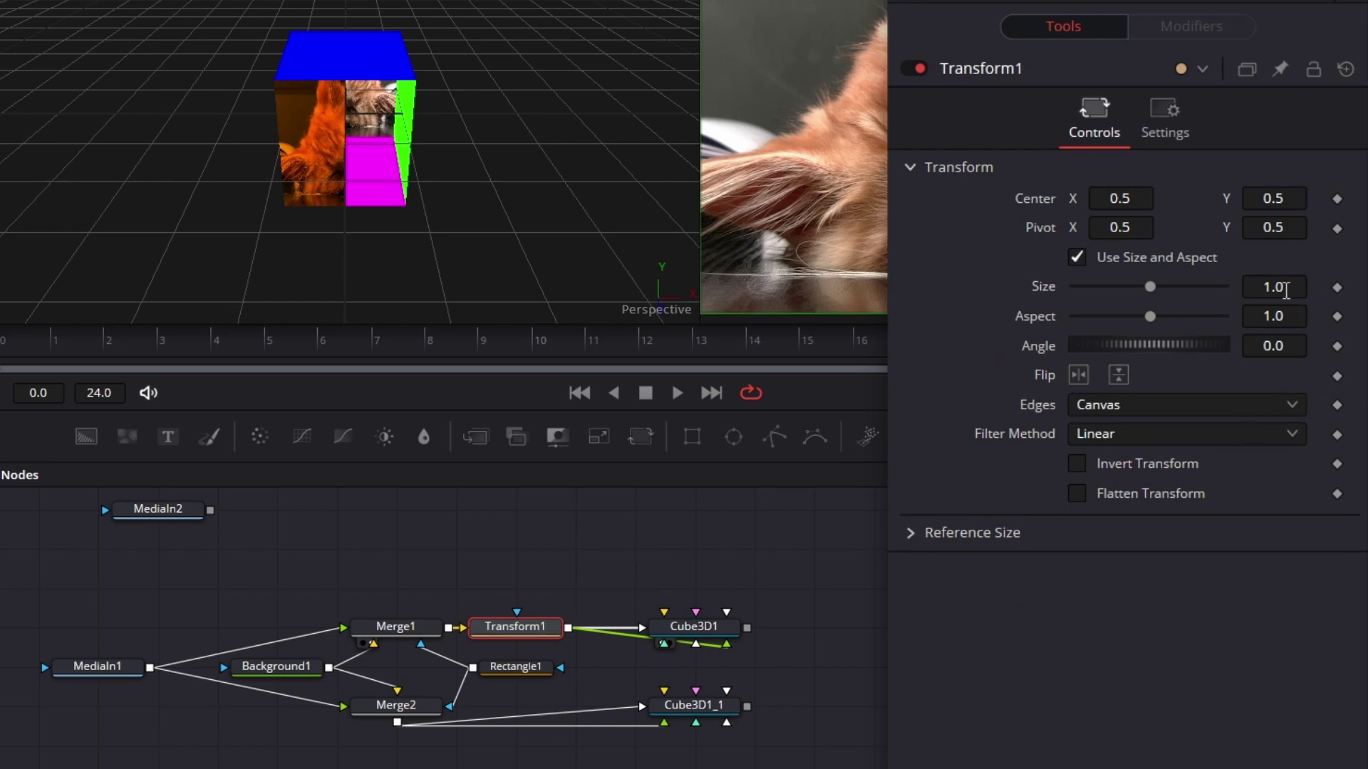
click(1287, 285)
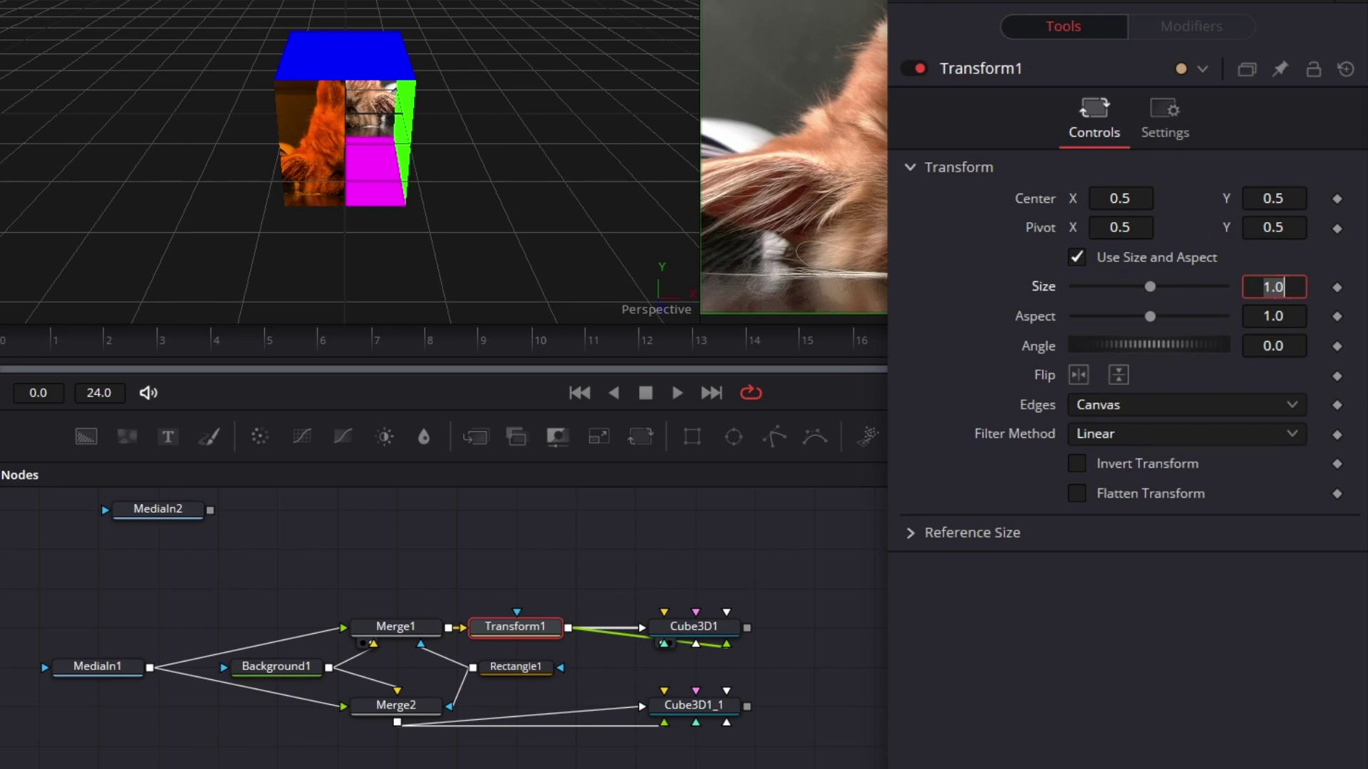
text(2)
key(Tab)
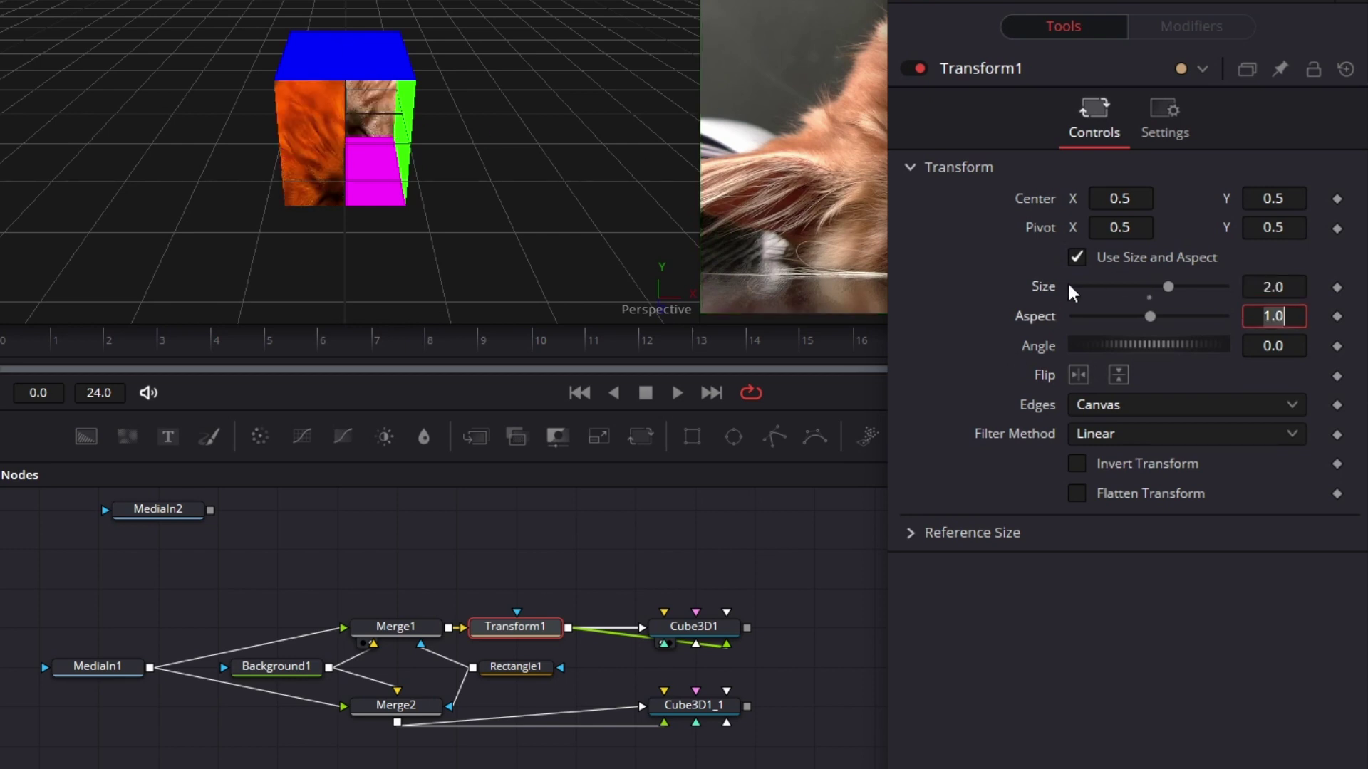
Set the Center X of Transform1 to 1.0 so the cat half fills the cube's front face.
drag(1122, 199, 1365, 198)
click(1145, 199)
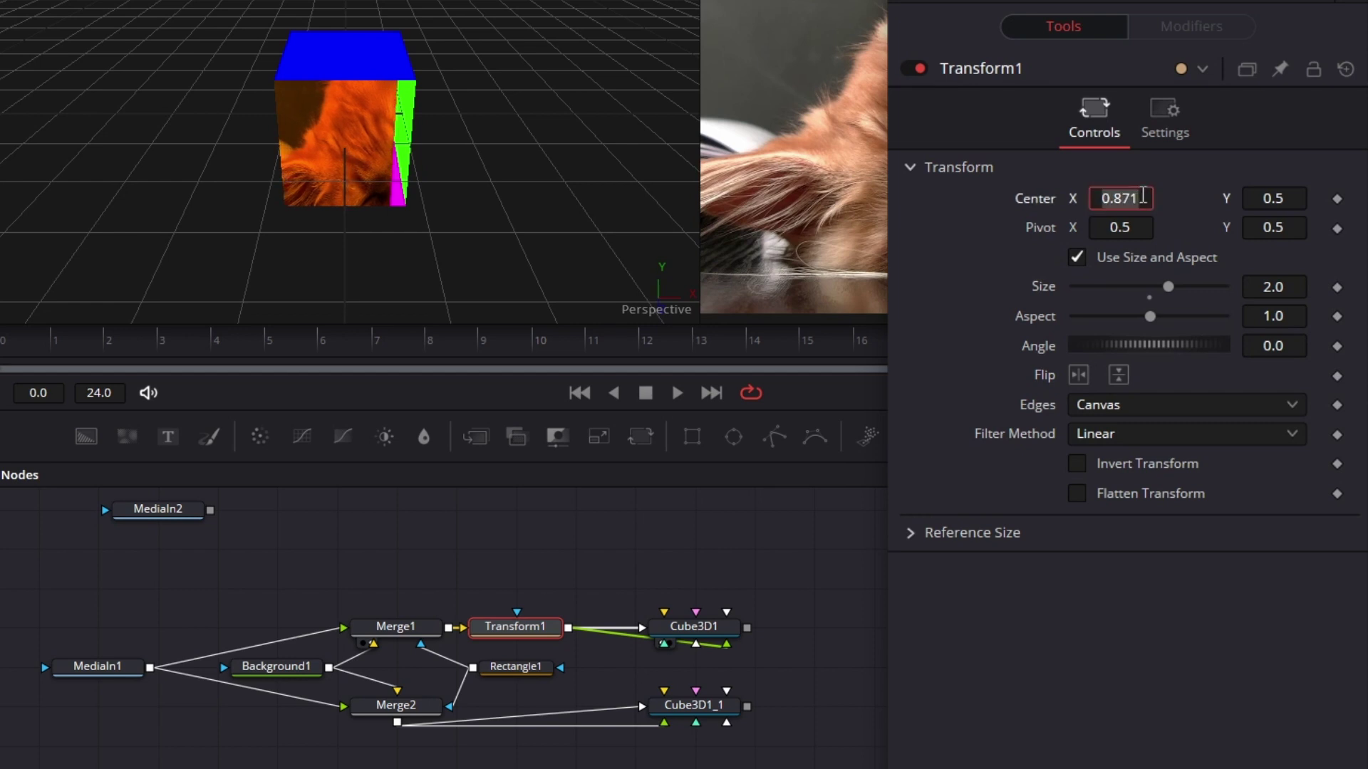
text(1)
key(Tab)
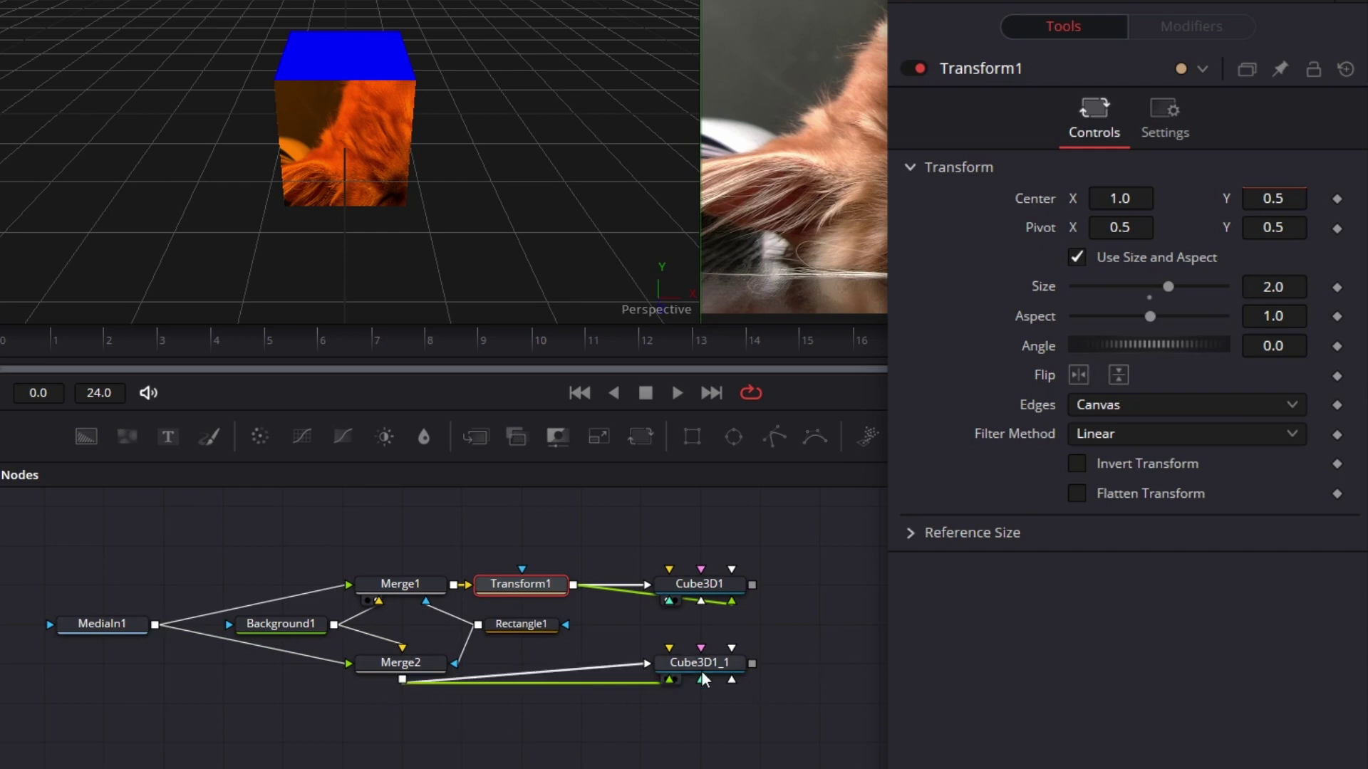
Delete the existing Cube3D1_1 node and replace it with a pasted copy of Cube3D1 in the same spot.
click(721, 666)
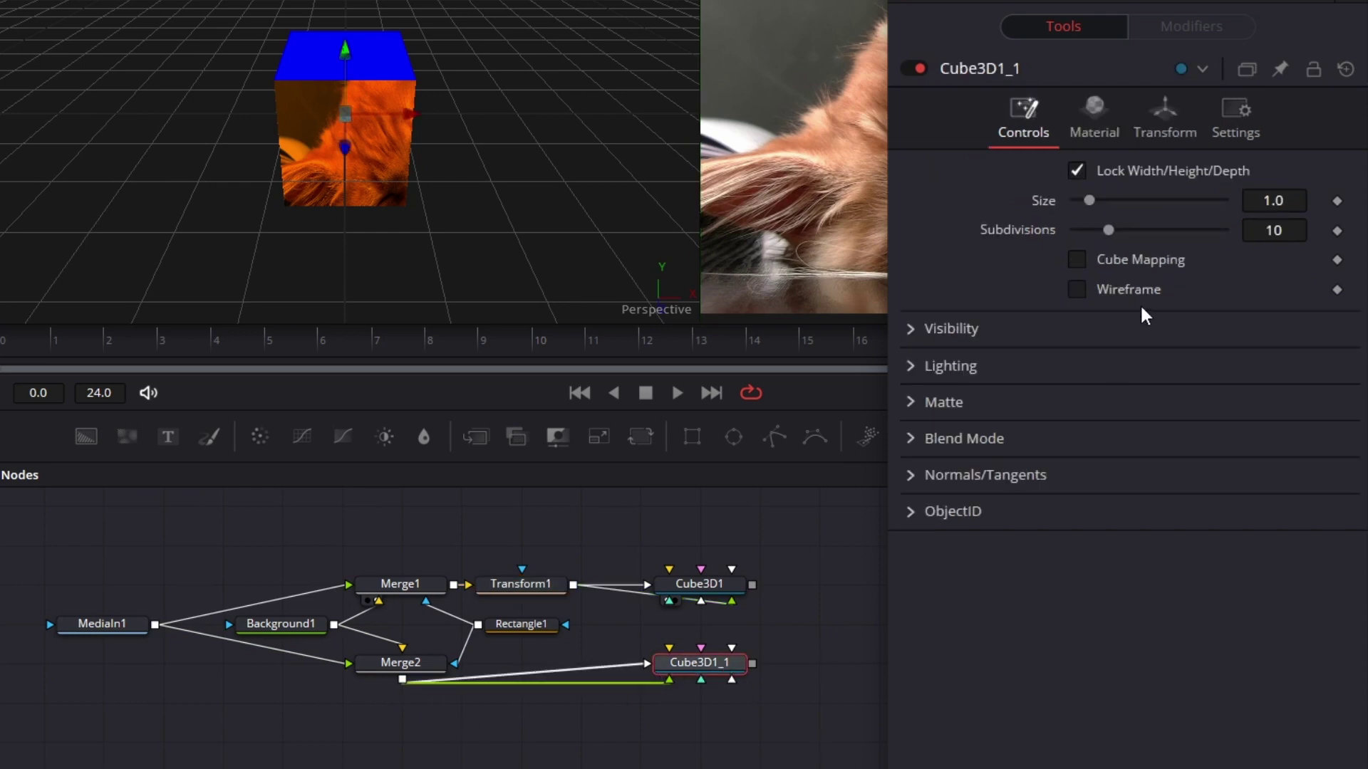
click(1076, 171)
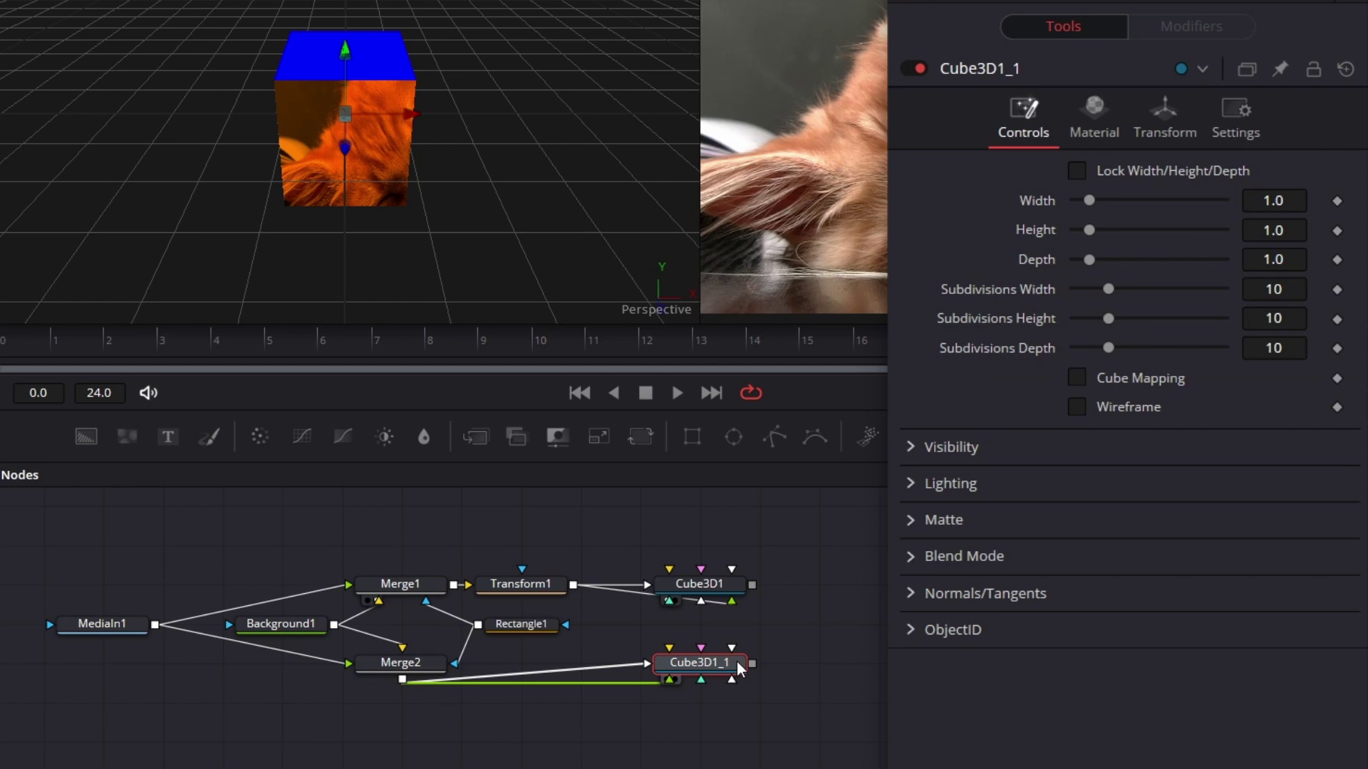
key(Delete)
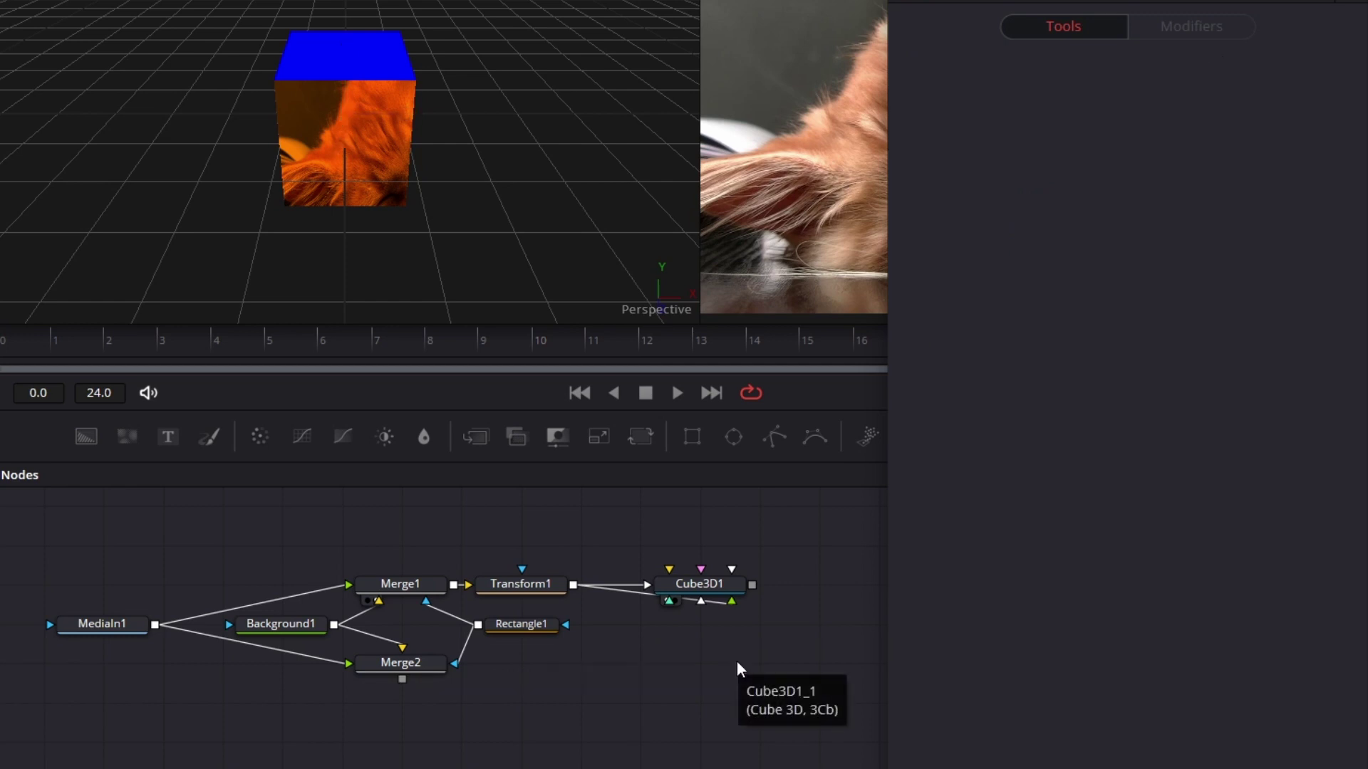
click(723, 586)
right_click(723, 586)
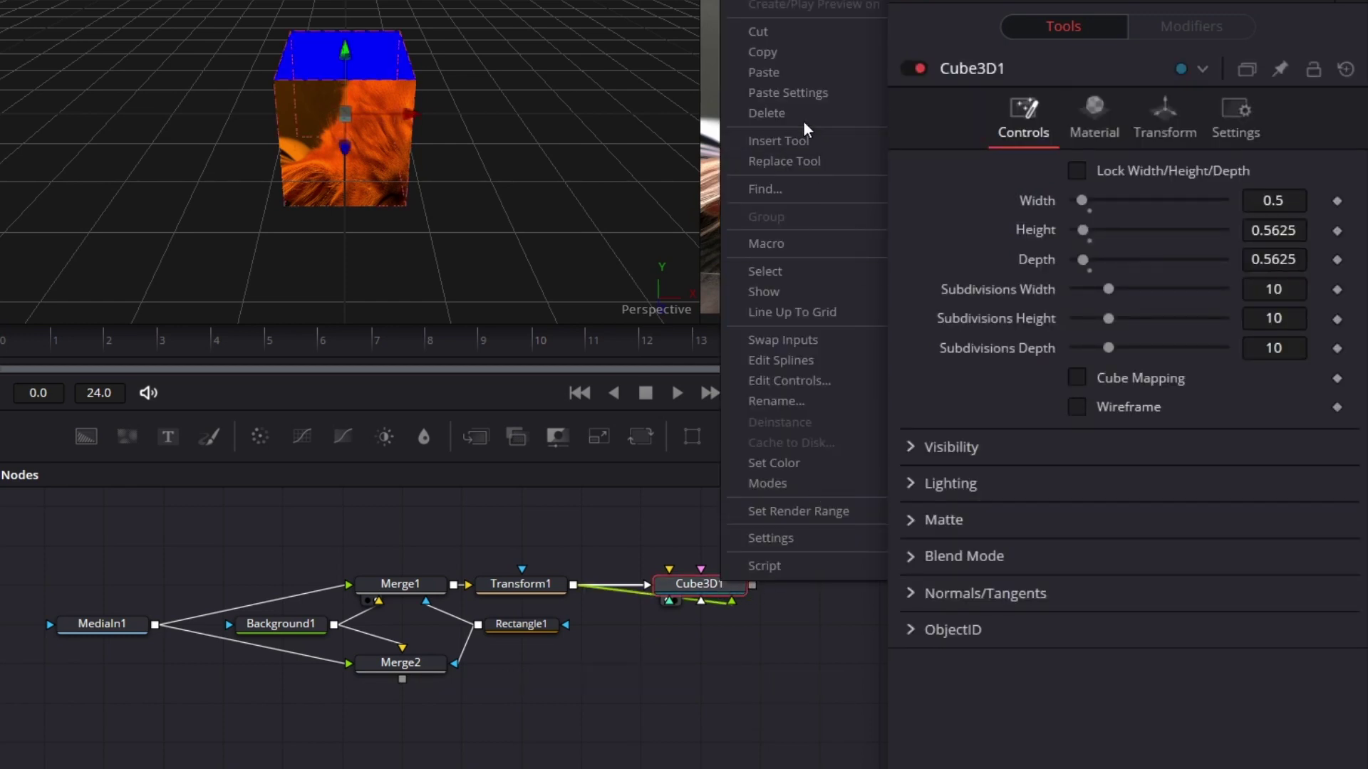
click(798, 53)
click(682, 669)
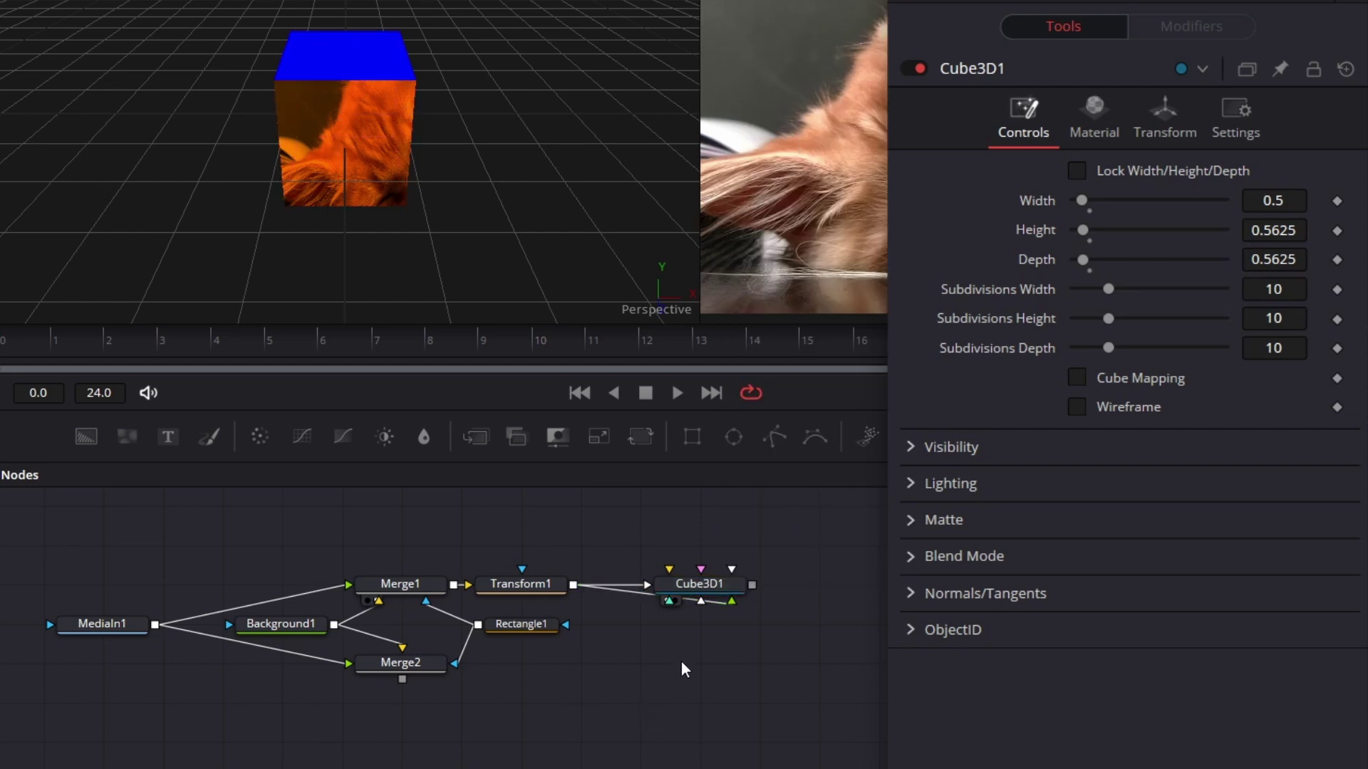
right_click(681, 667)
click(738, 632)
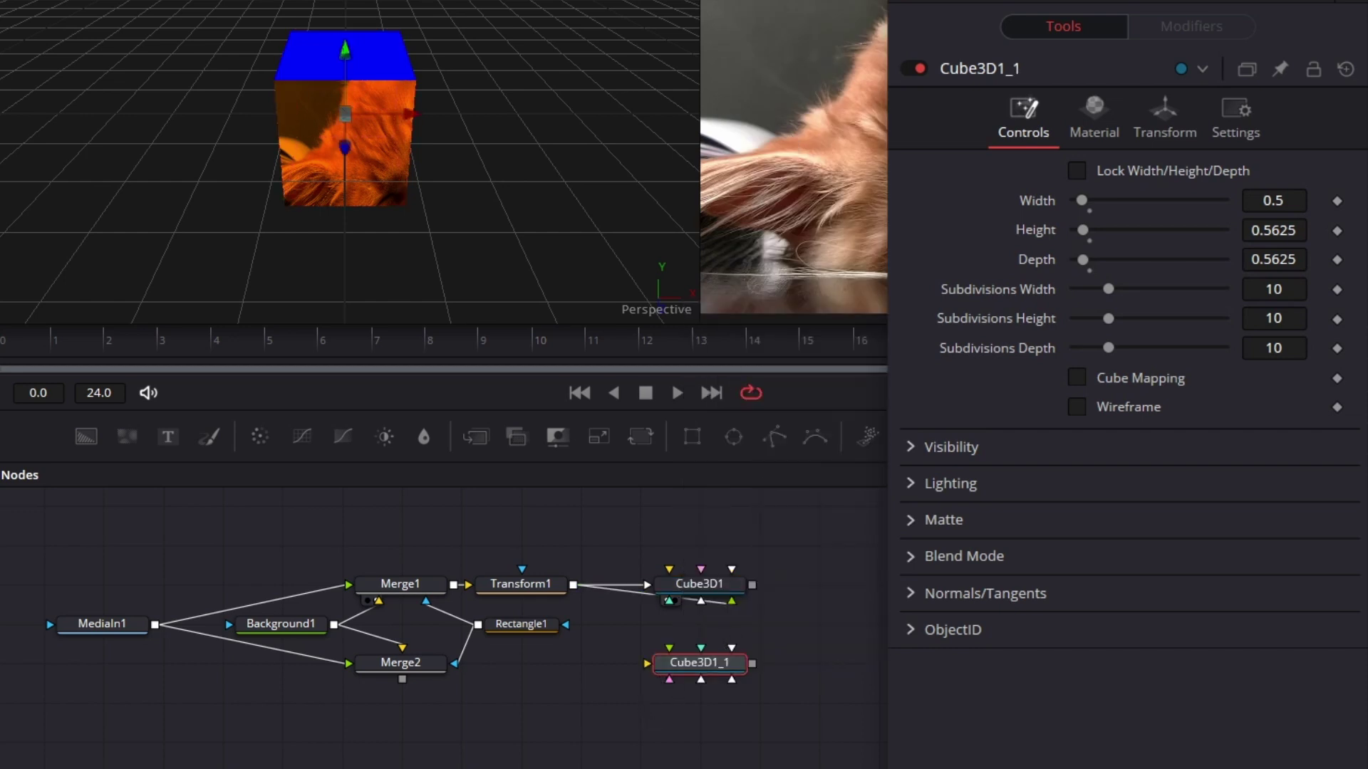
Connect Merge2's output to the Front and Back inputs of Cube3D1_1.
drag(402, 679, 702, 666)
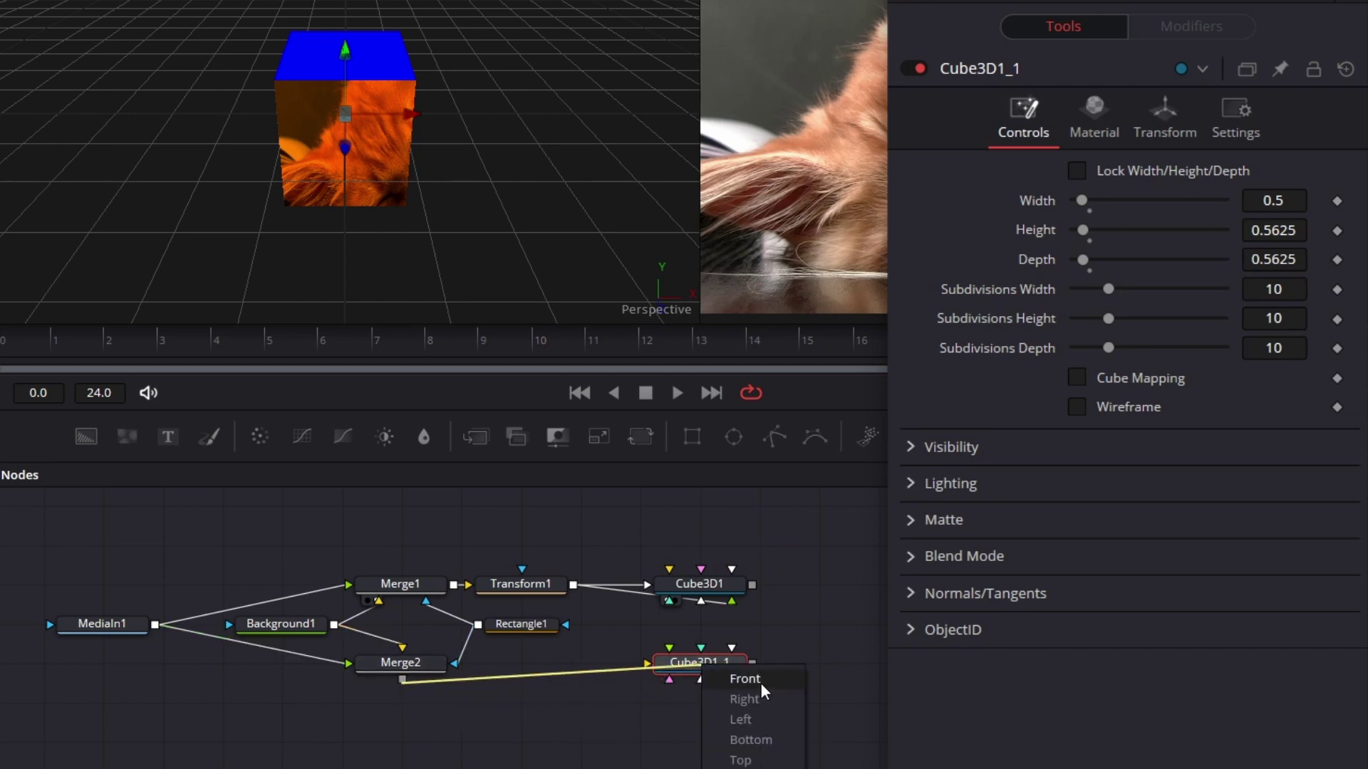
click(763, 690)
drag(456, 669, 714, 683)
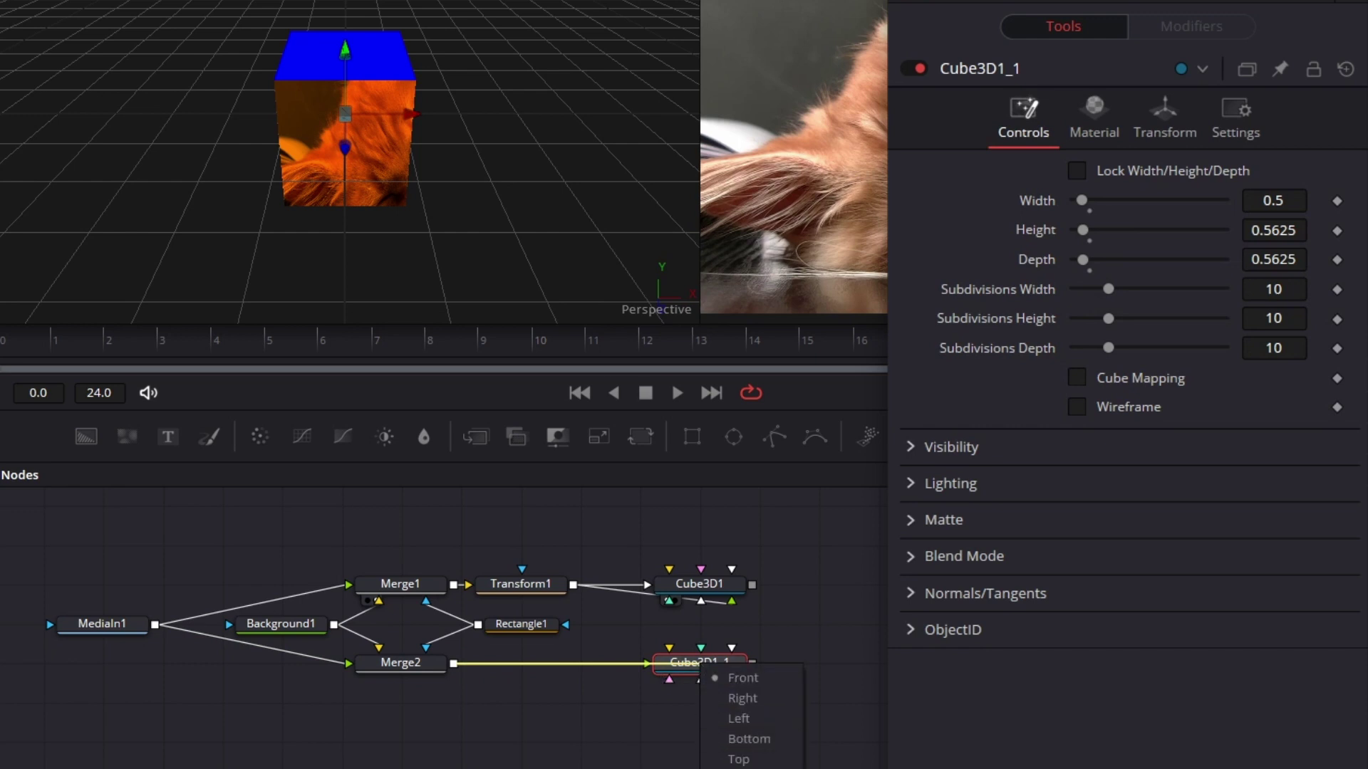
click(716, 681)
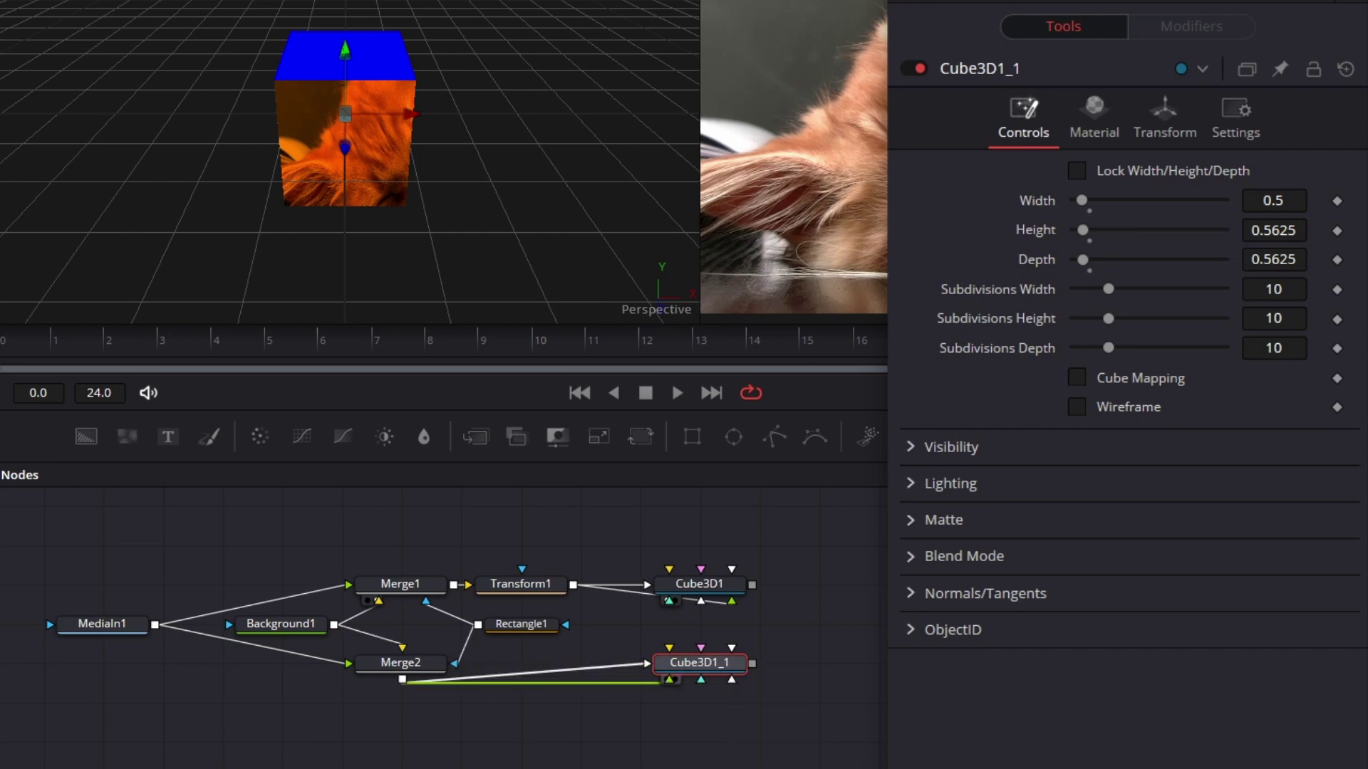
Insert a Transform node between Merge2 and Cube3D1_1 and set its Size to 2.0.
click(417, 670)
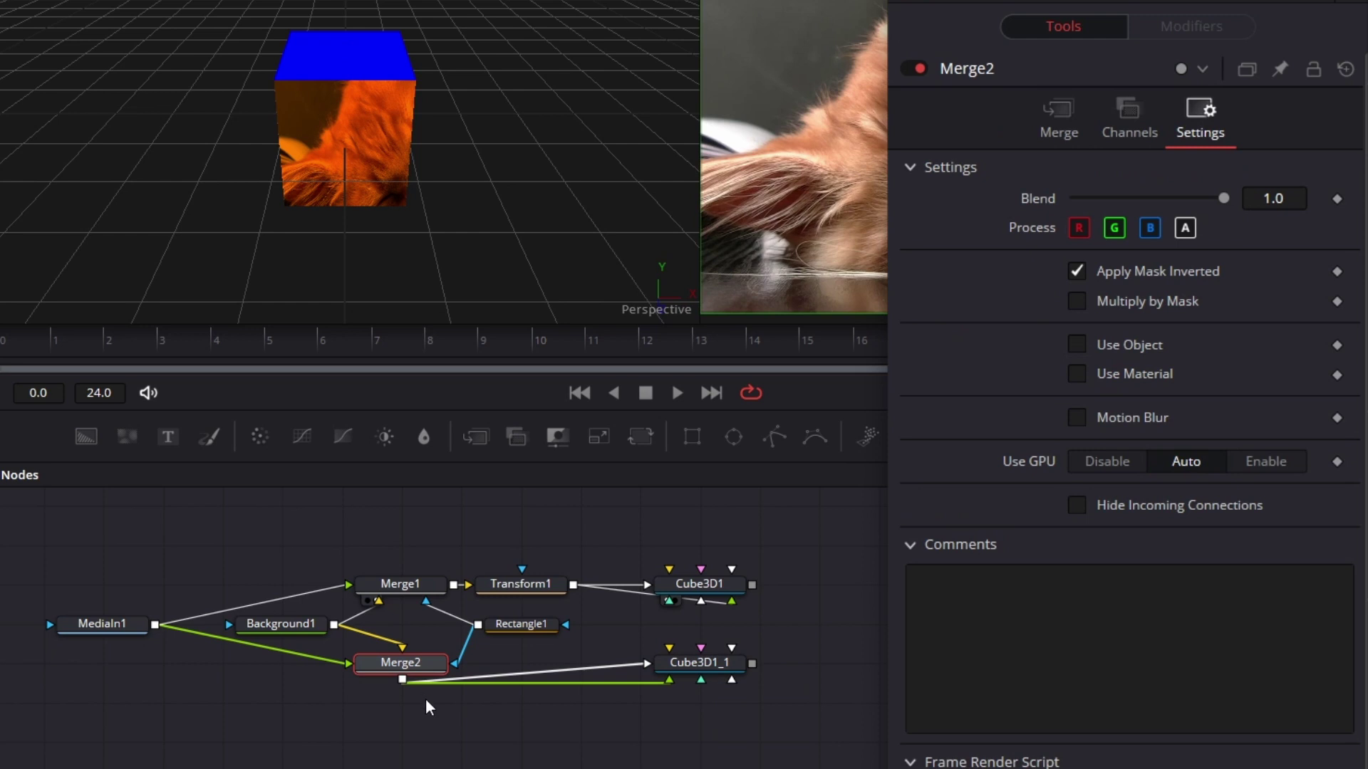
click(641, 436)
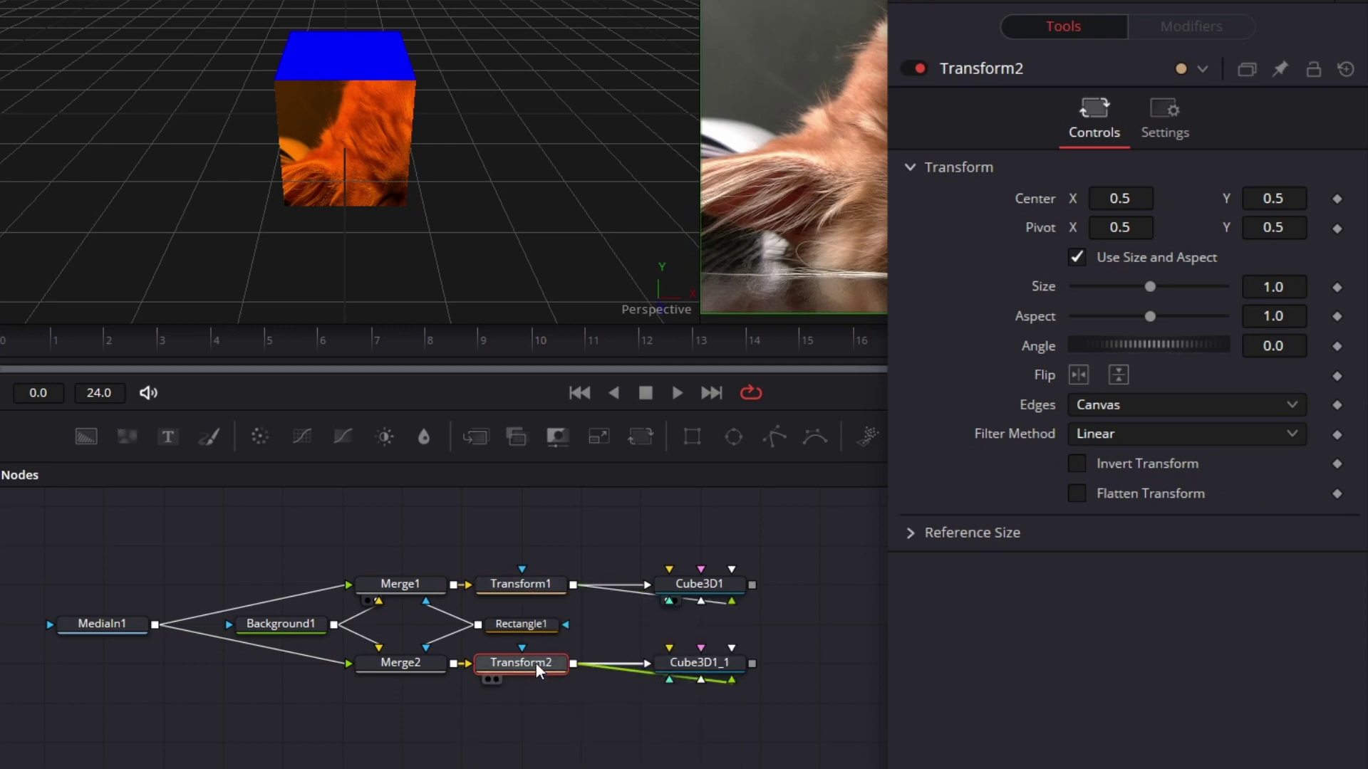
click(1280, 287)
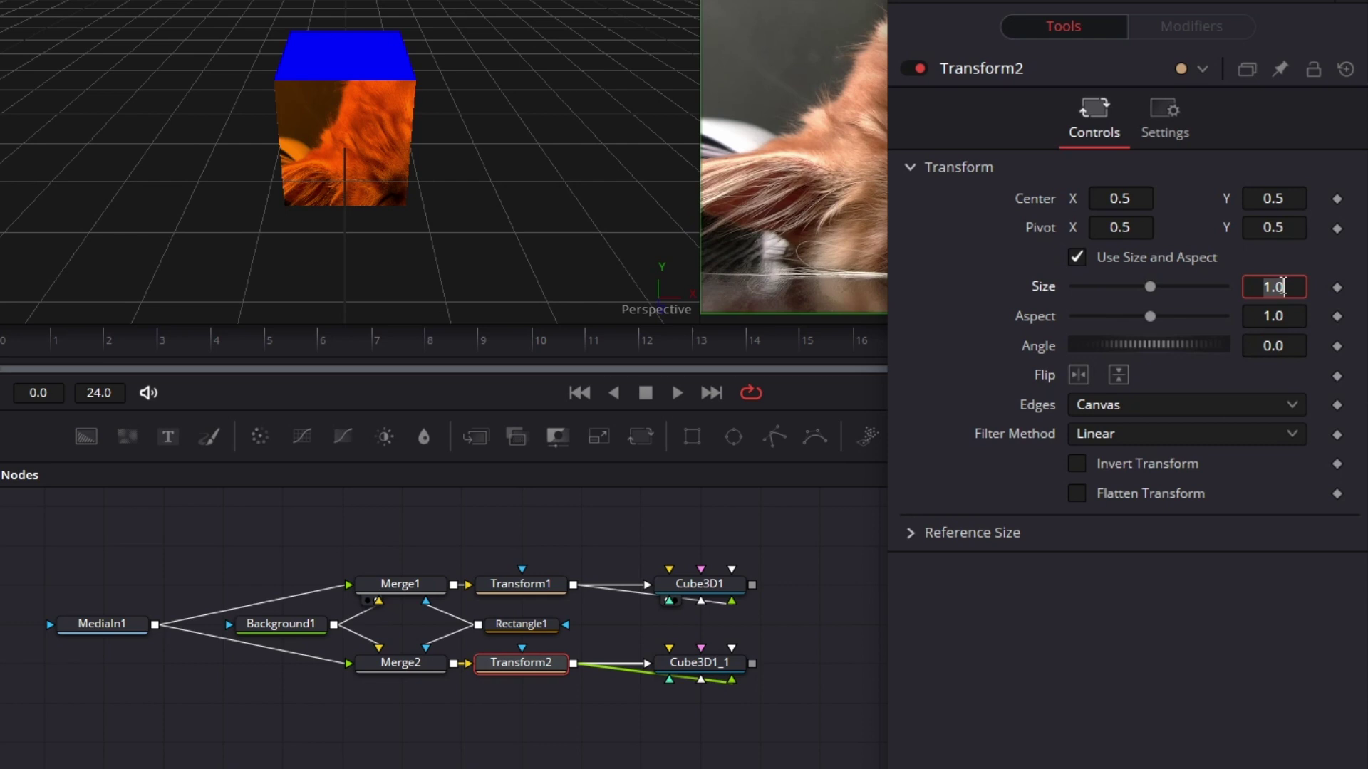
text(2)
key(Tab)
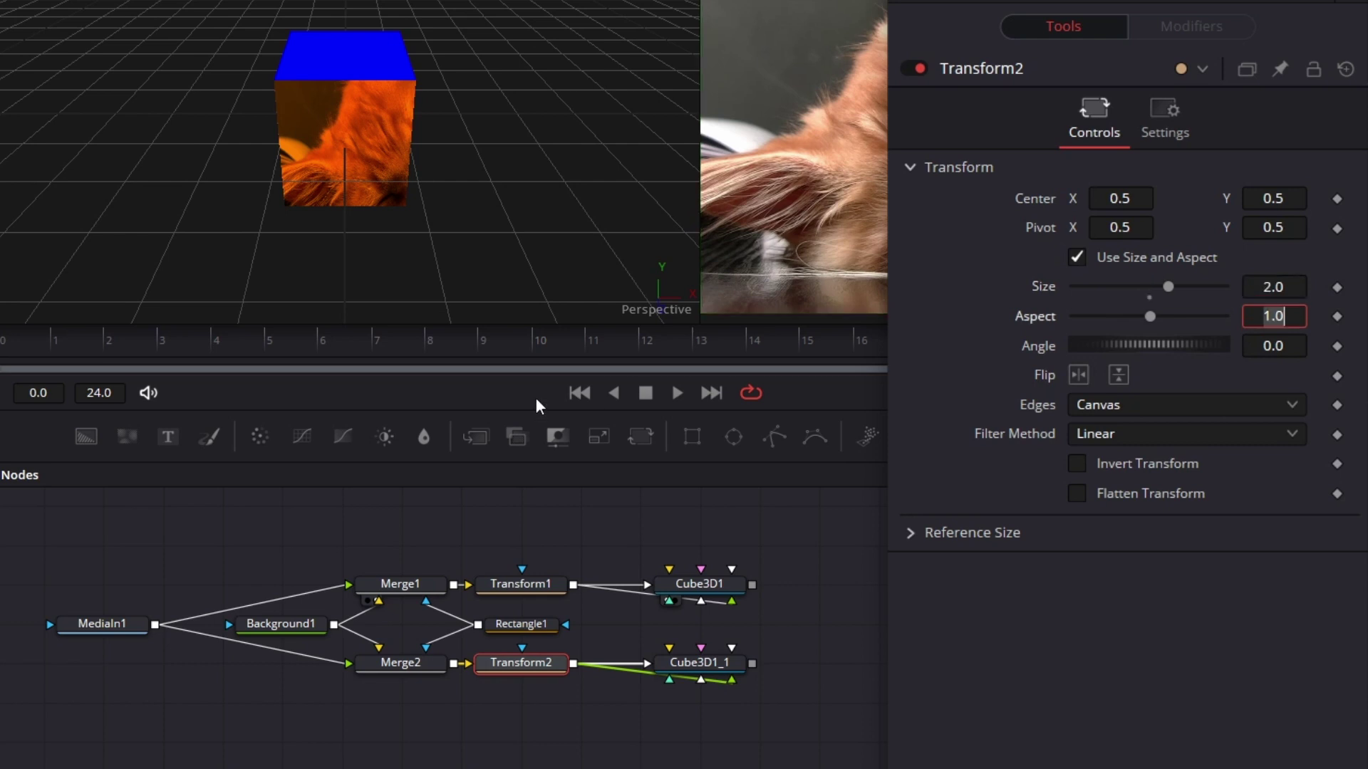
Show Cube3D1_1 in the first viewer and set the Center X of Transform2 to 0.0.
drag(709, 670, 512, 273)
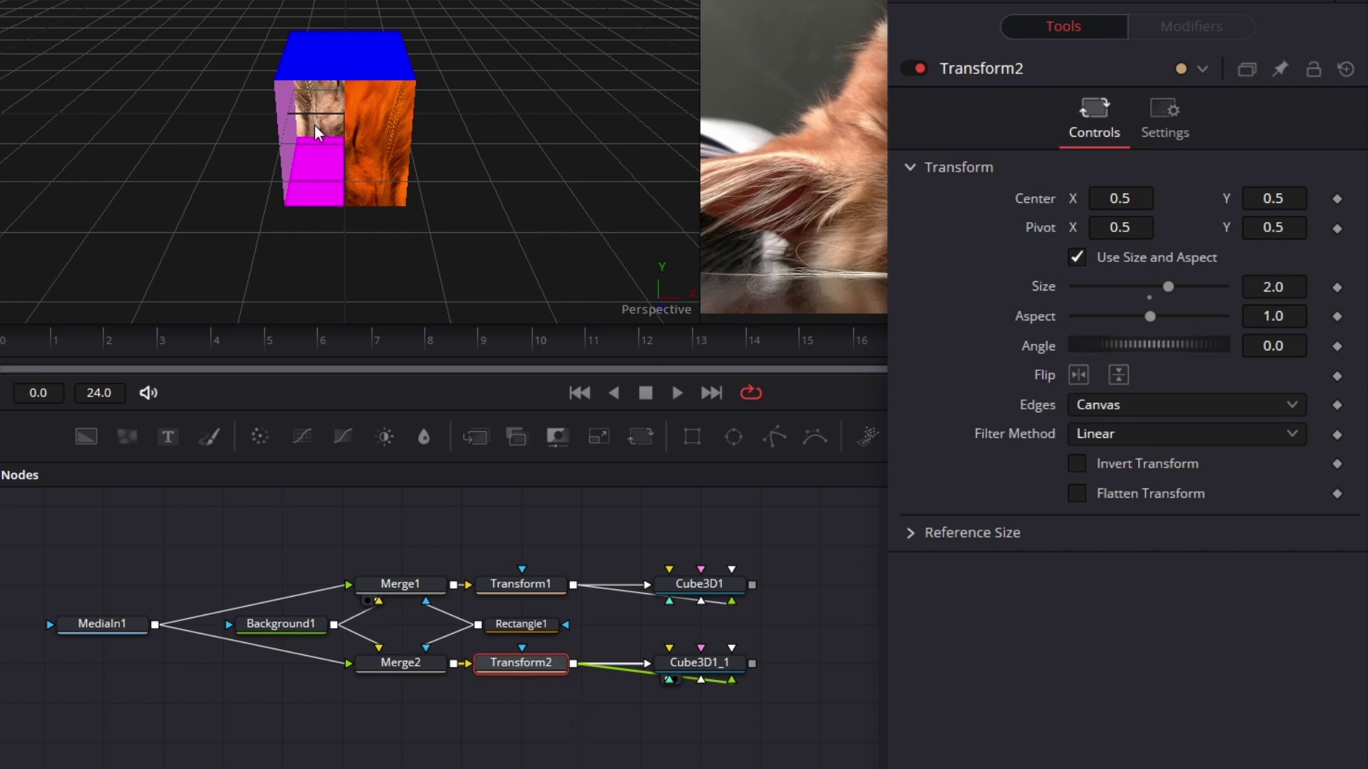
drag(1121, 201, 1030, 202)
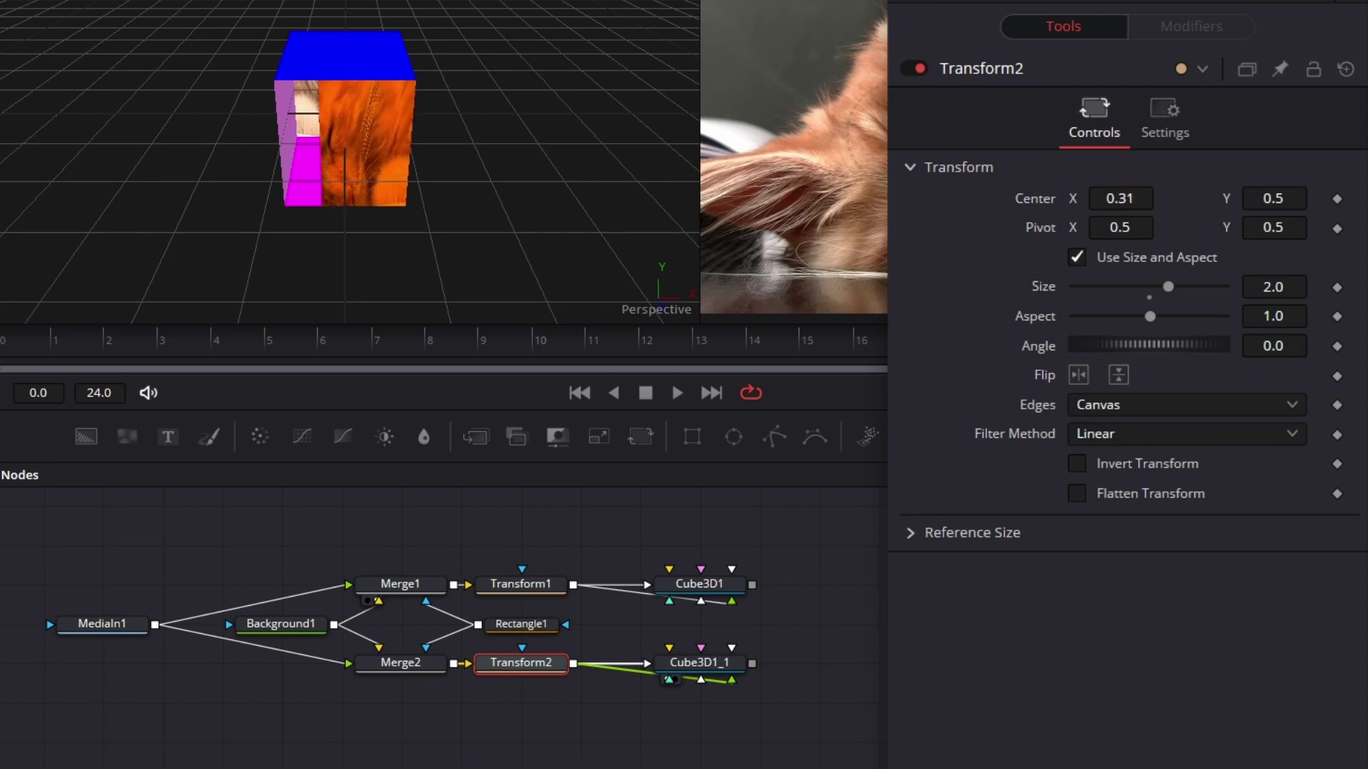
click(1151, 198)
text(0)
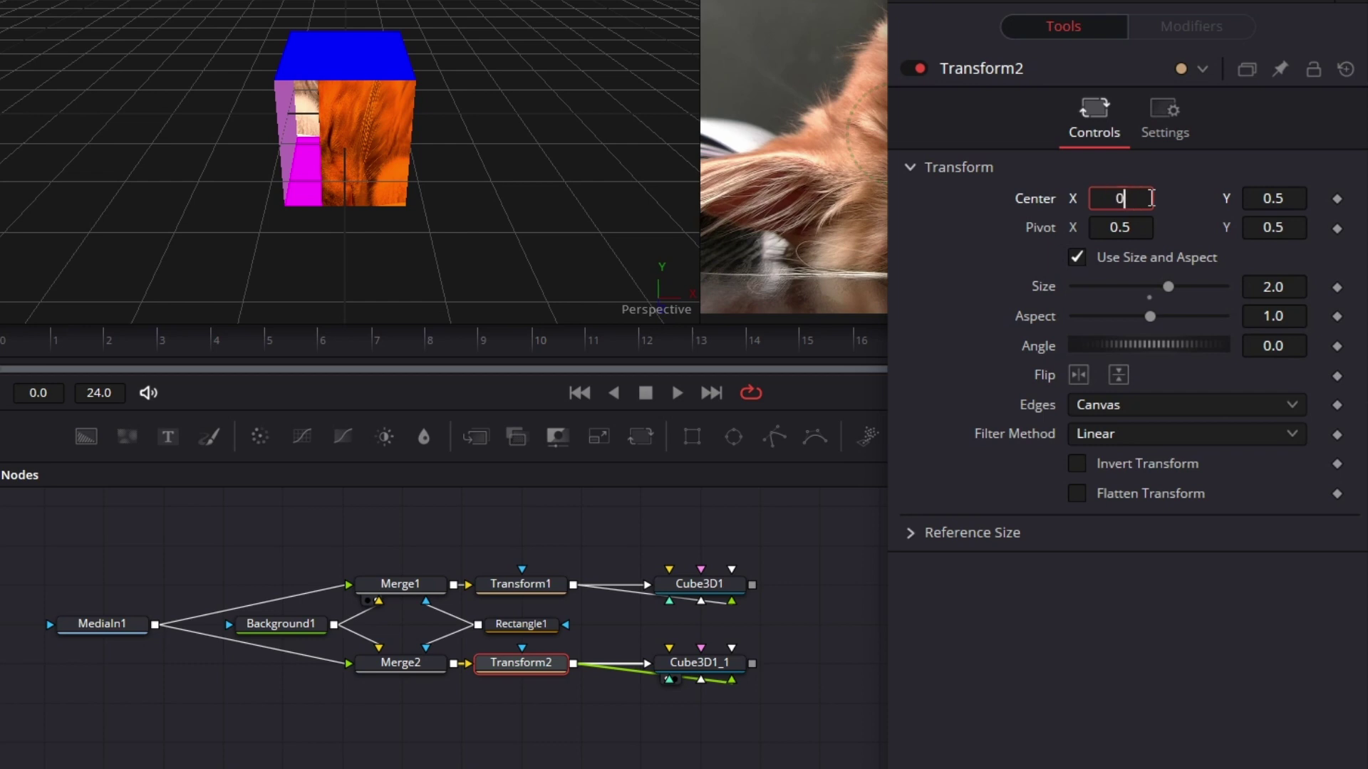
key(Tab)
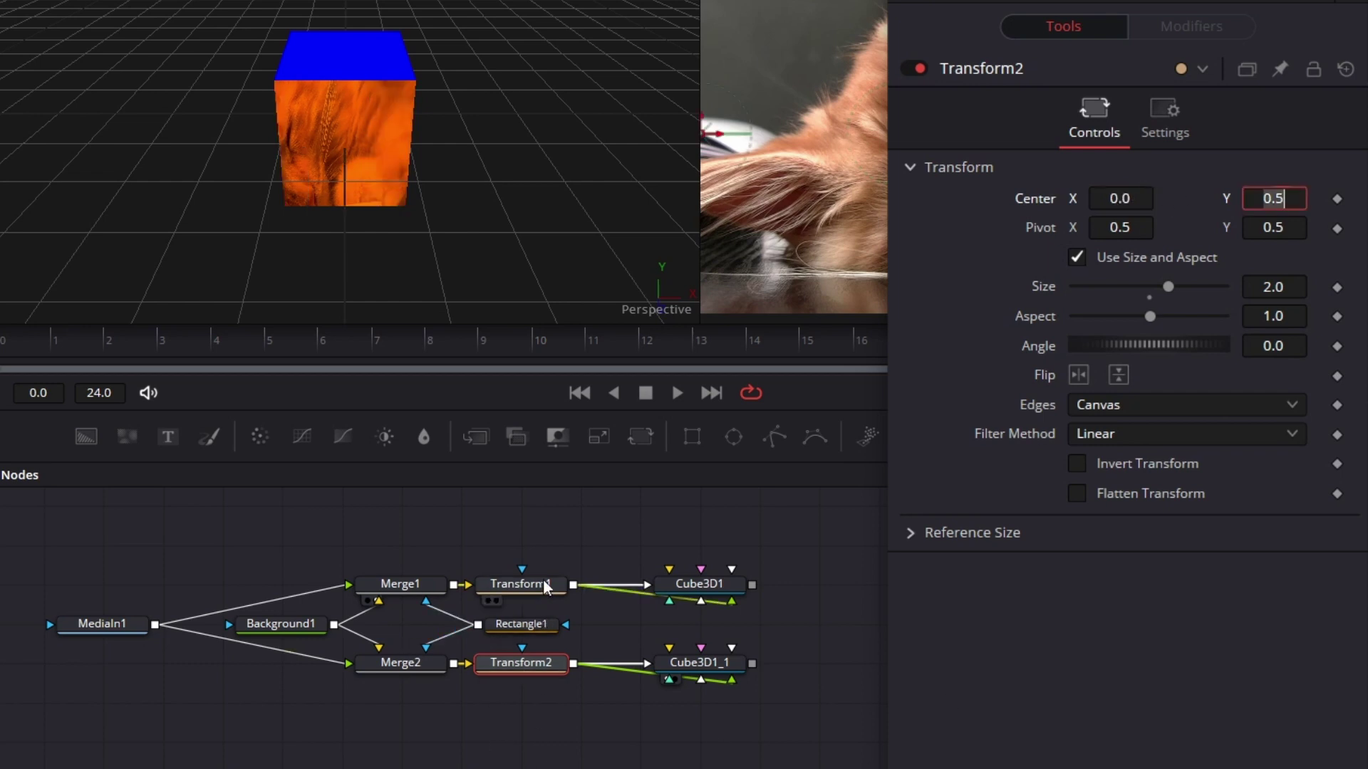
Align MediaIn2 above MediaIn1 and paste a copy of the Background1, Rectangle1, Merge1, Merge2, Transform1 and Transform2 nodes near it.
drag(429, 537, 438, 579)
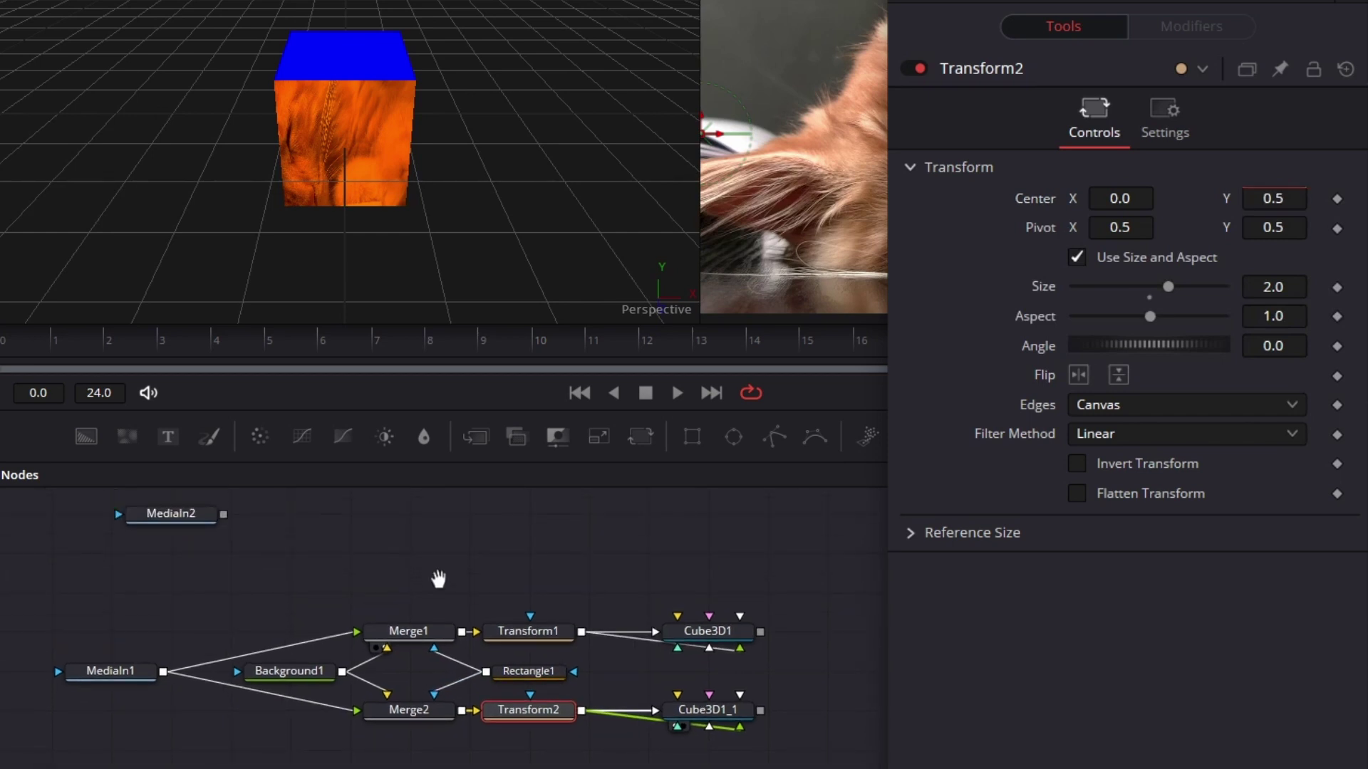
drag(185, 515, 124, 516)
drag(253, 571, 540, 733)
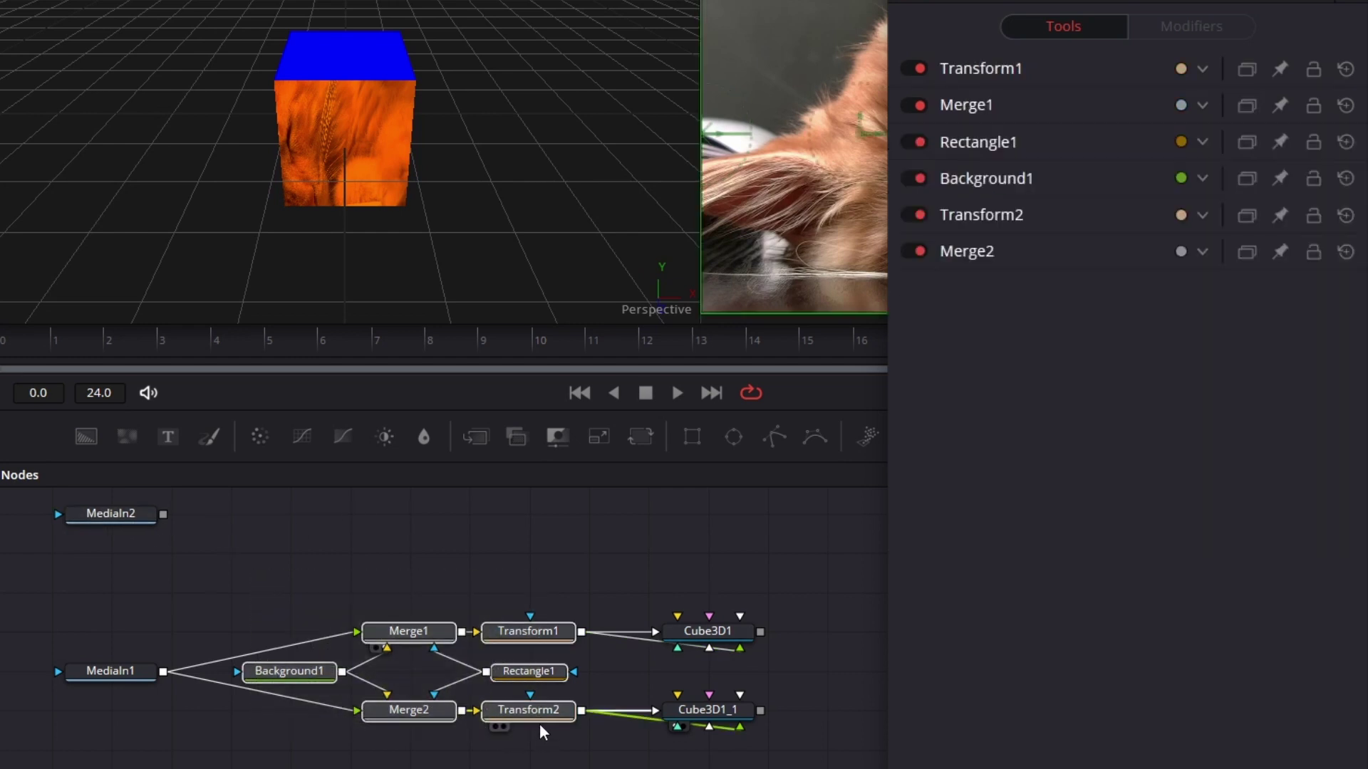
right_click(541, 715)
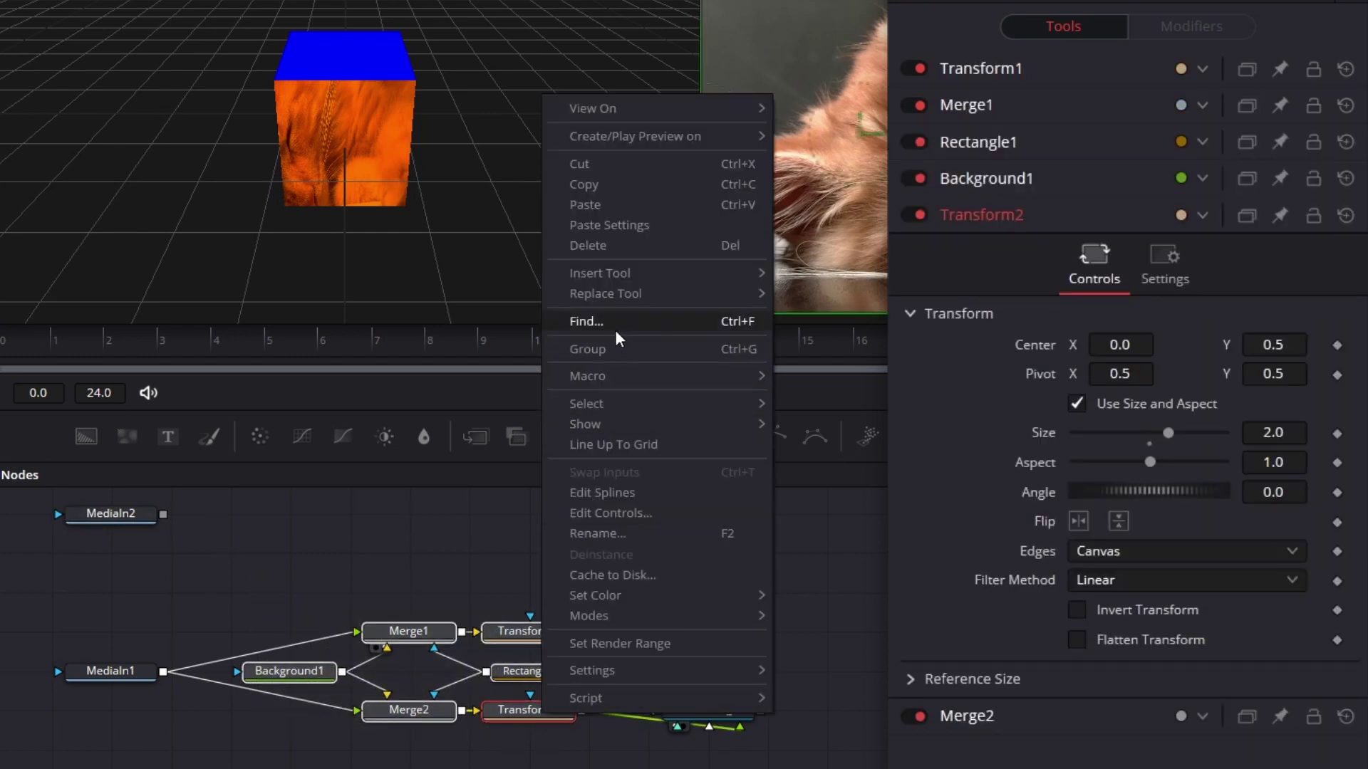
click(644, 185)
click(308, 535)
scroll(349, 577, up, 3)
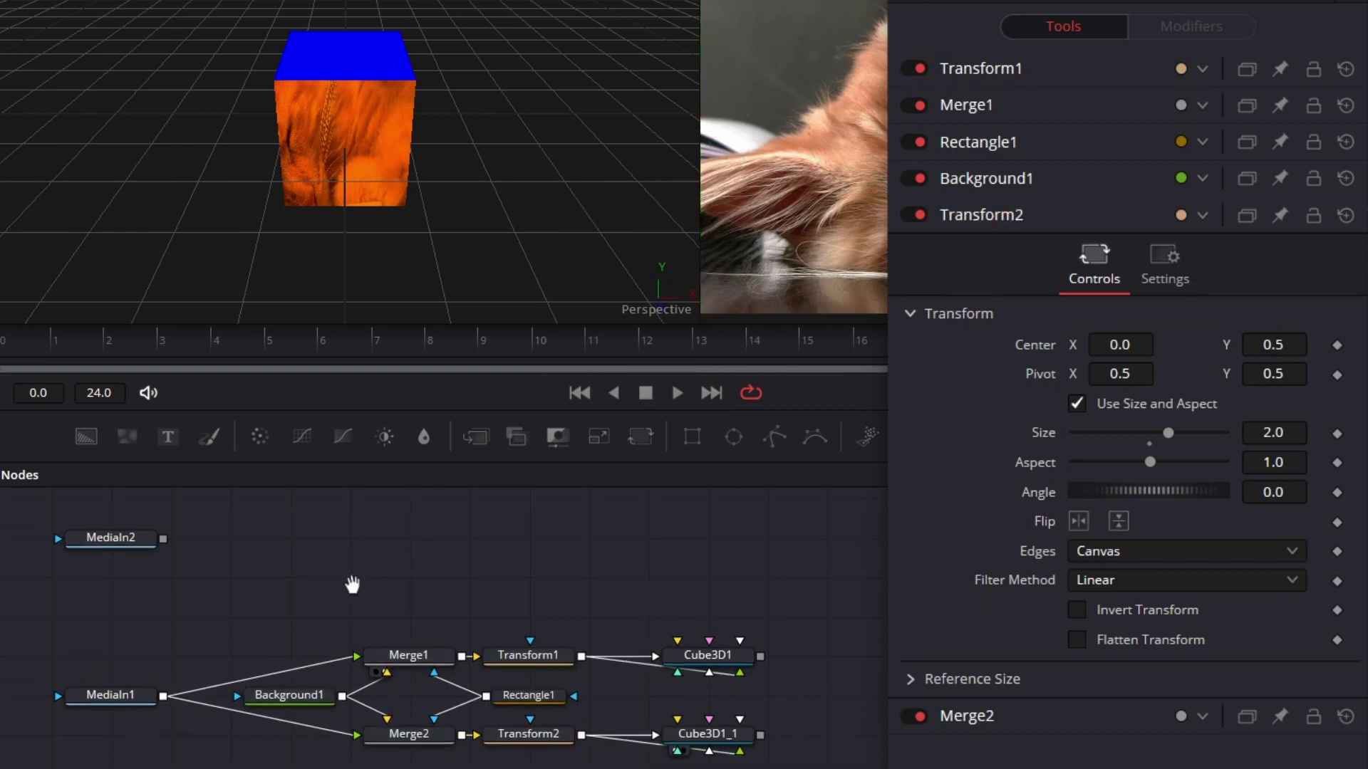
right_click(332, 584)
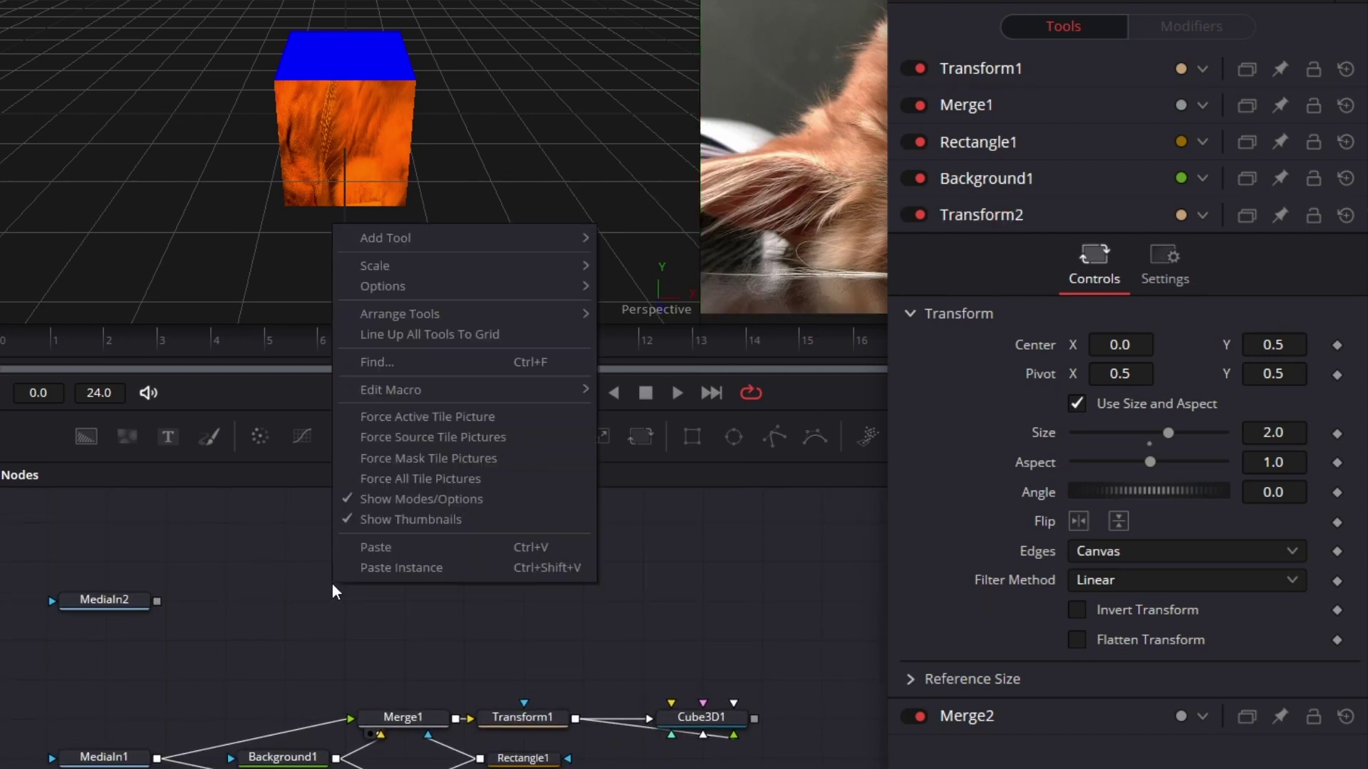
click(378, 544)
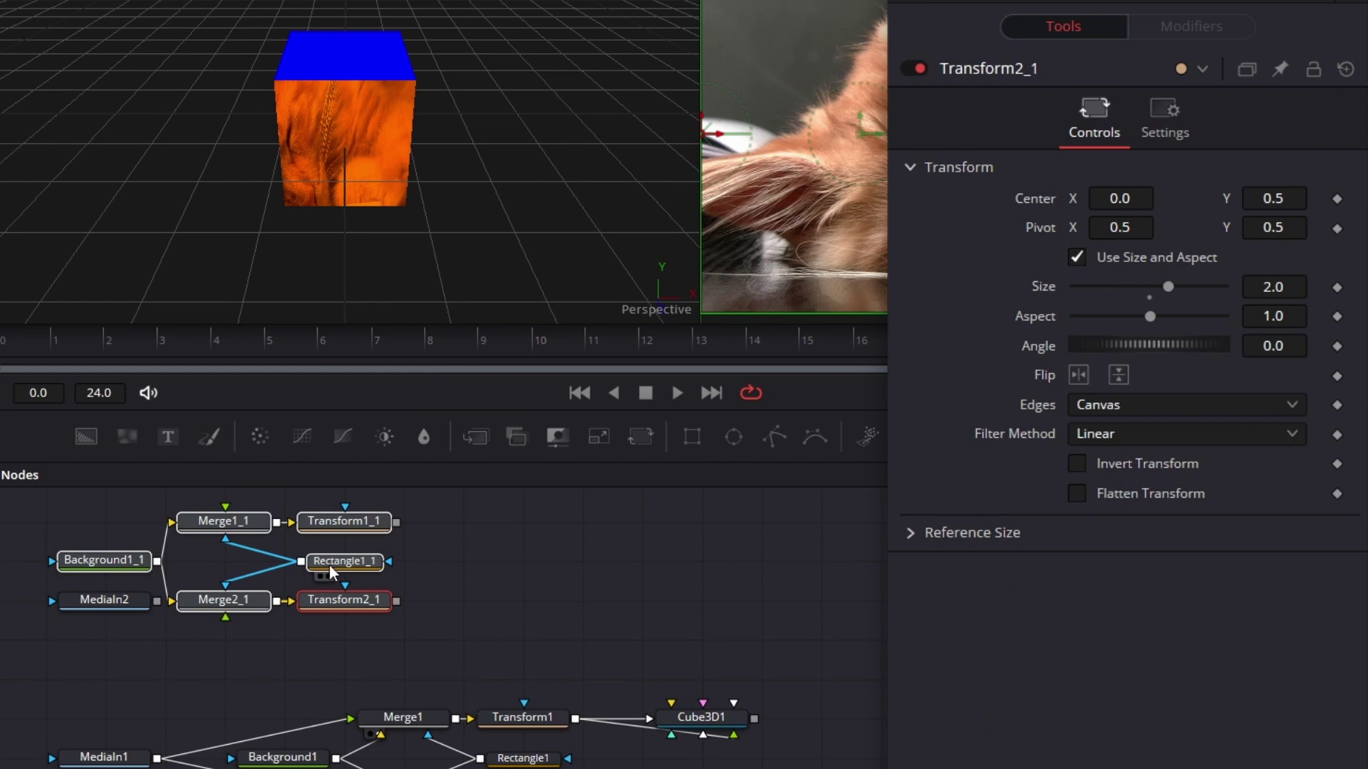
Move the pasted node group to the right of MediaIn2 and connect MediaIn2 to Merge1_1 and Merge2_1.
drag(329, 564, 508, 604)
drag(157, 600, 409, 551)
drag(156, 602, 406, 661)
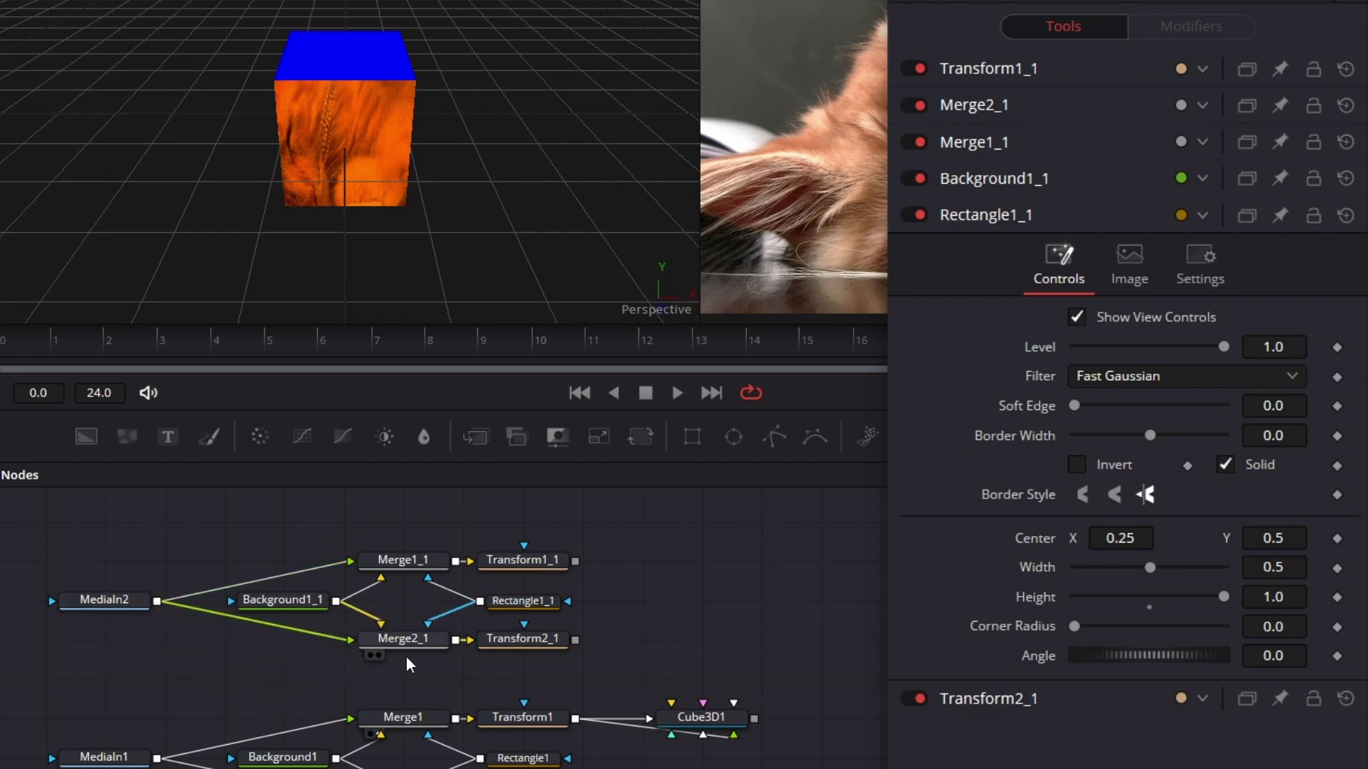
Move Cube3D1 up between the two node groups and connect Transform1_1 to its Top and Bottom inputs.
scroll(741, 634, down, 2)
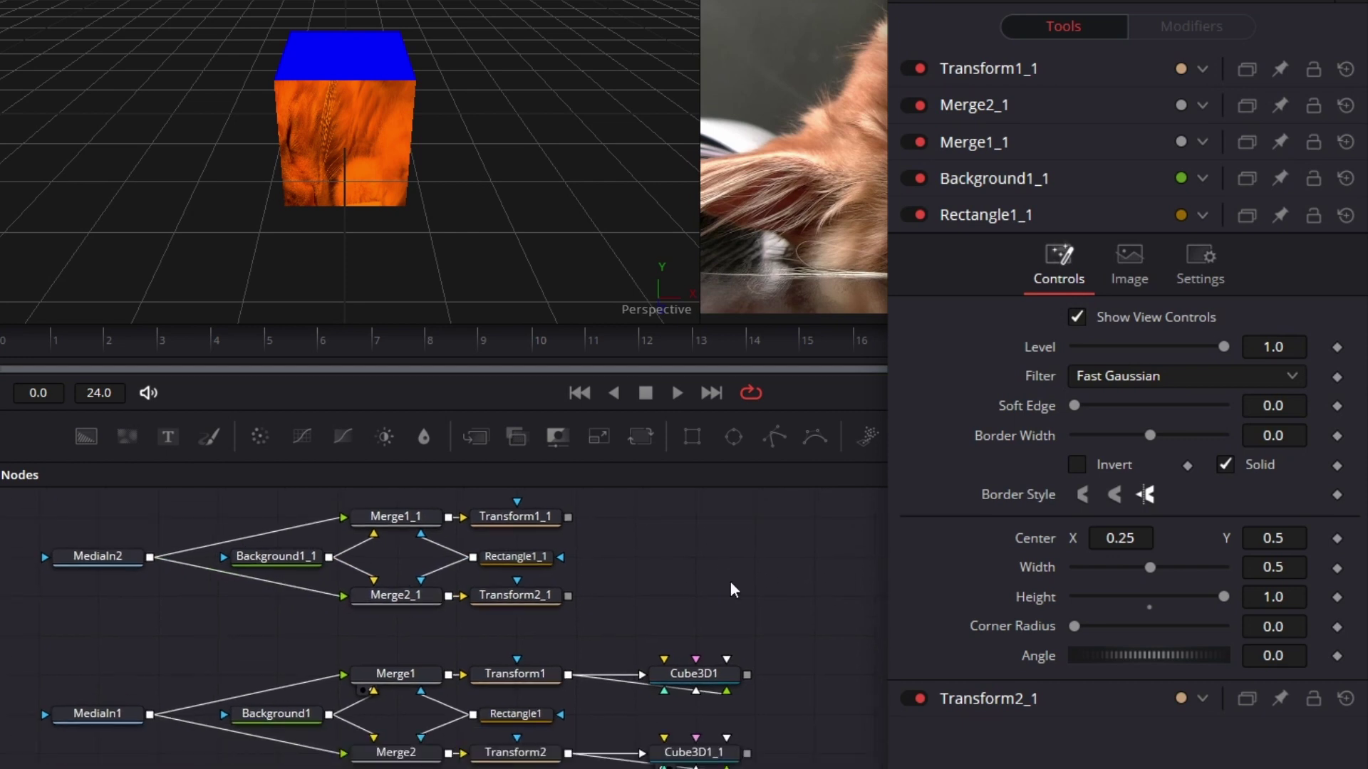
drag(709, 685, 720, 653)
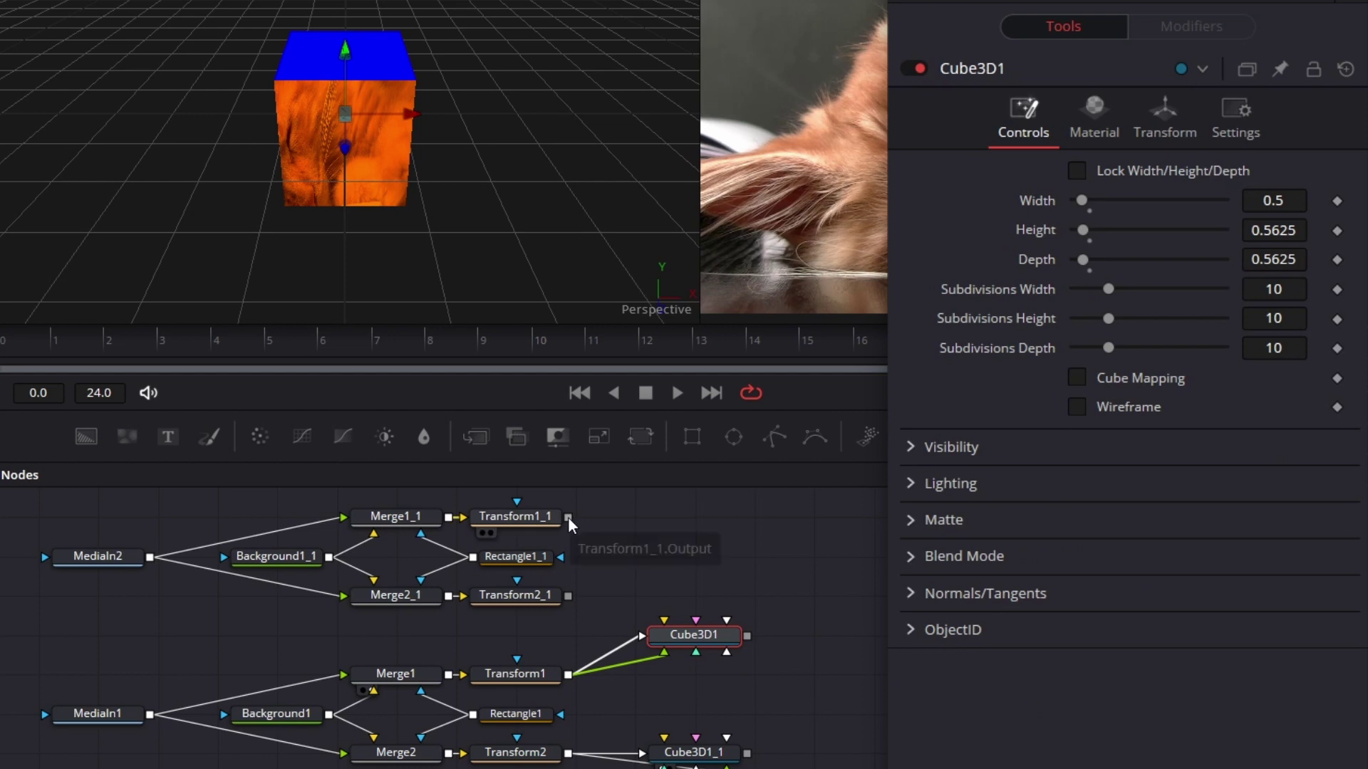
drag(627, 584, 604, 561)
drag(570, 517, 696, 634)
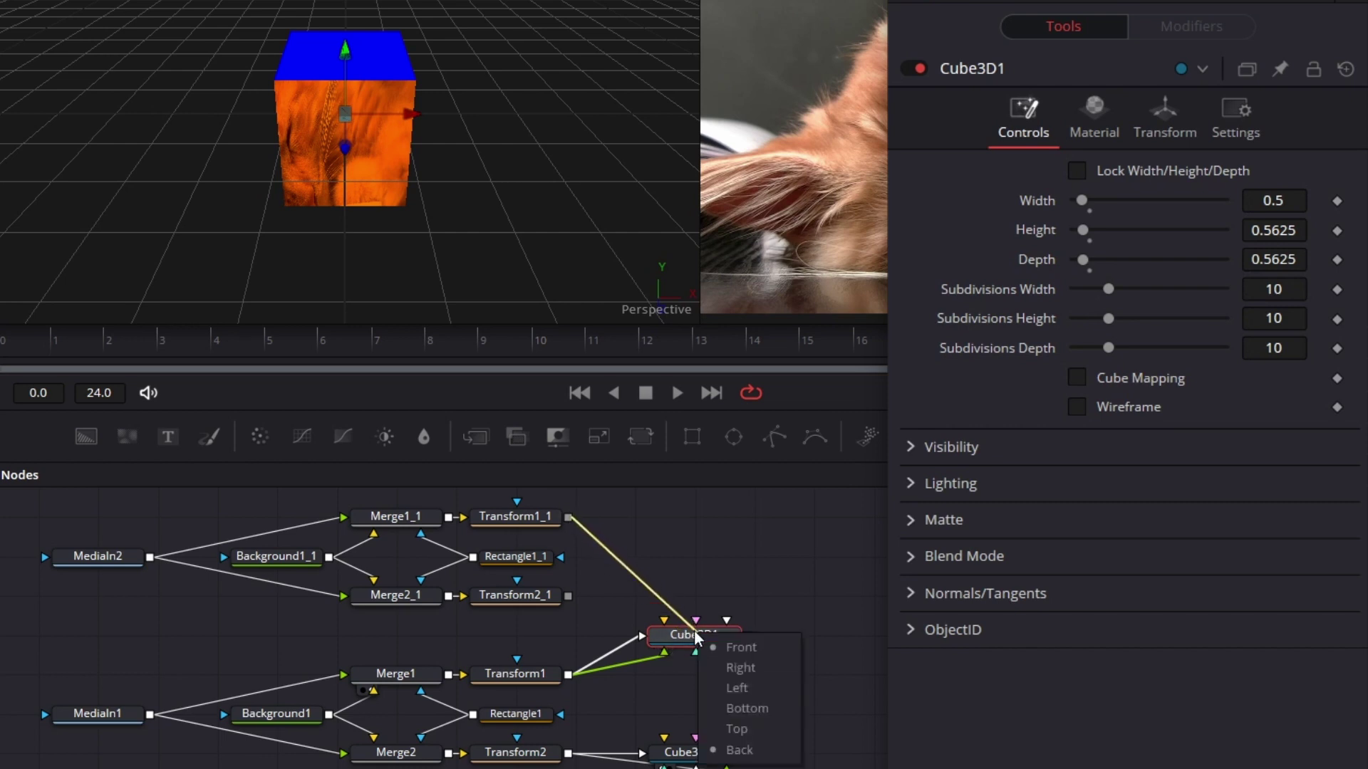
click(754, 732)
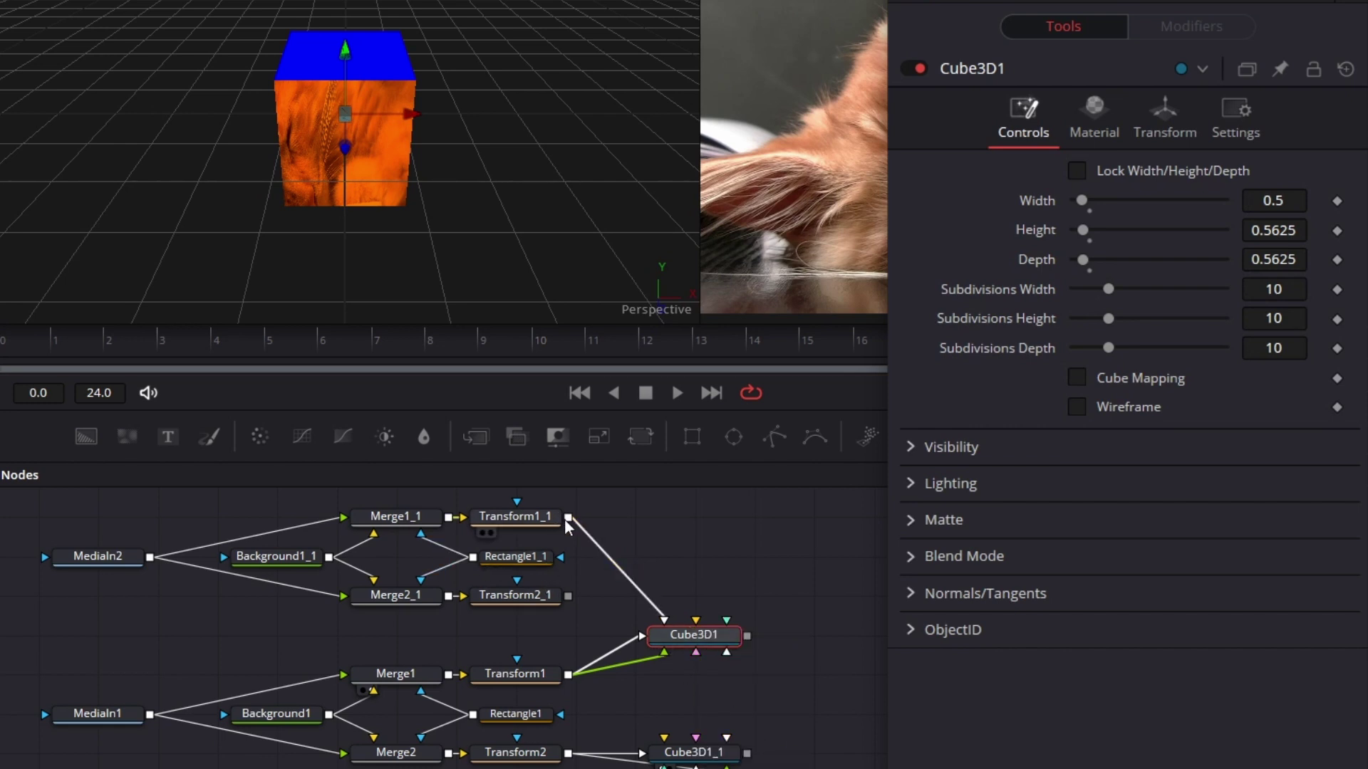
drag(634, 596, 690, 635)
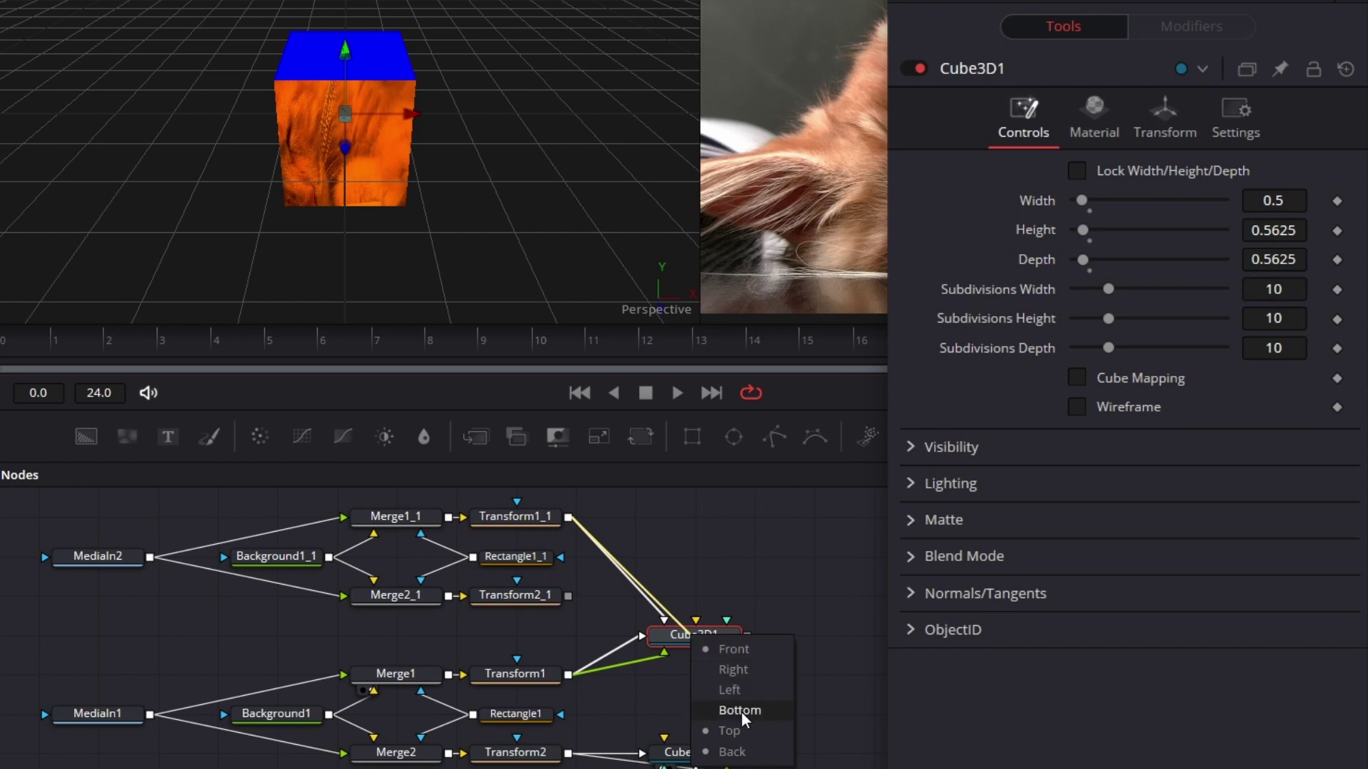
click(741, 711)
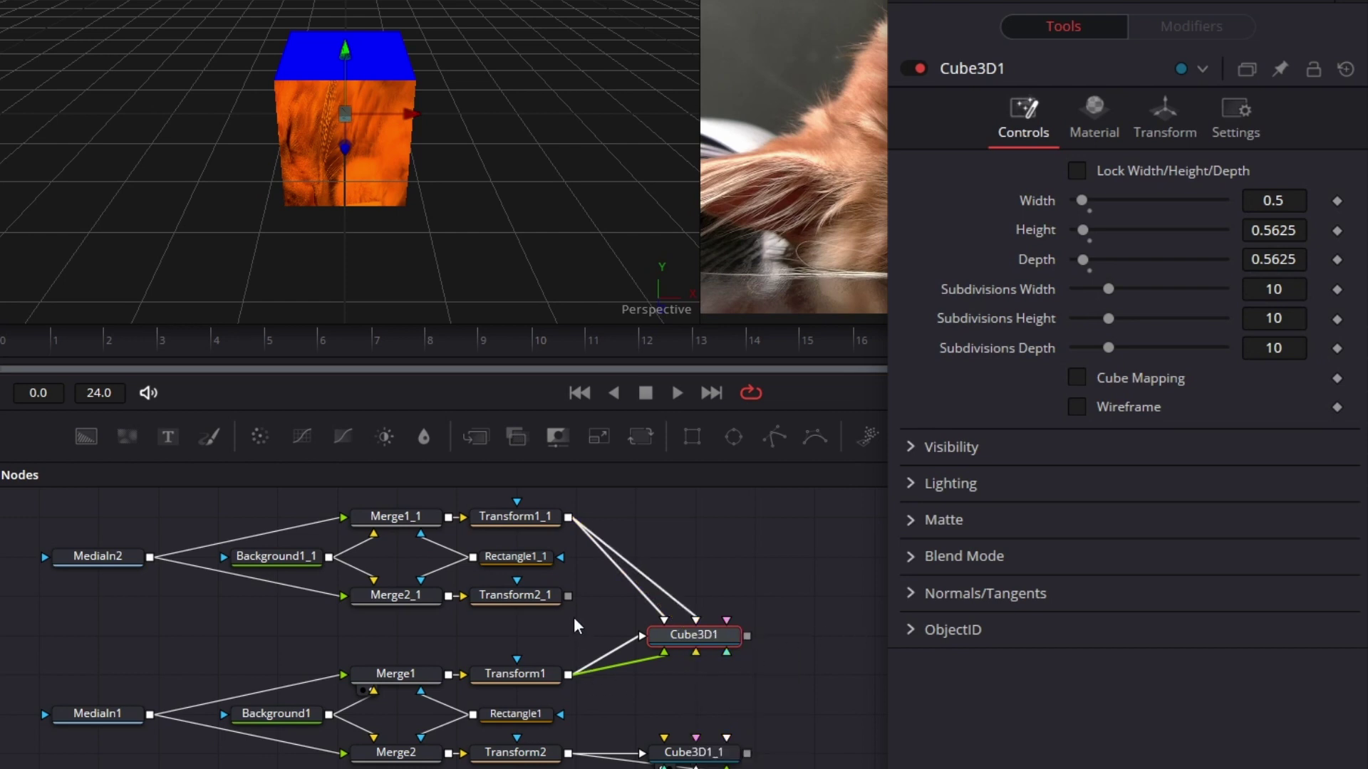
Connect Transform2_1 to the Top and Bottom inputs of Cube3D1_1.
drag(568, 595, 704, 755)
click(745, 713)
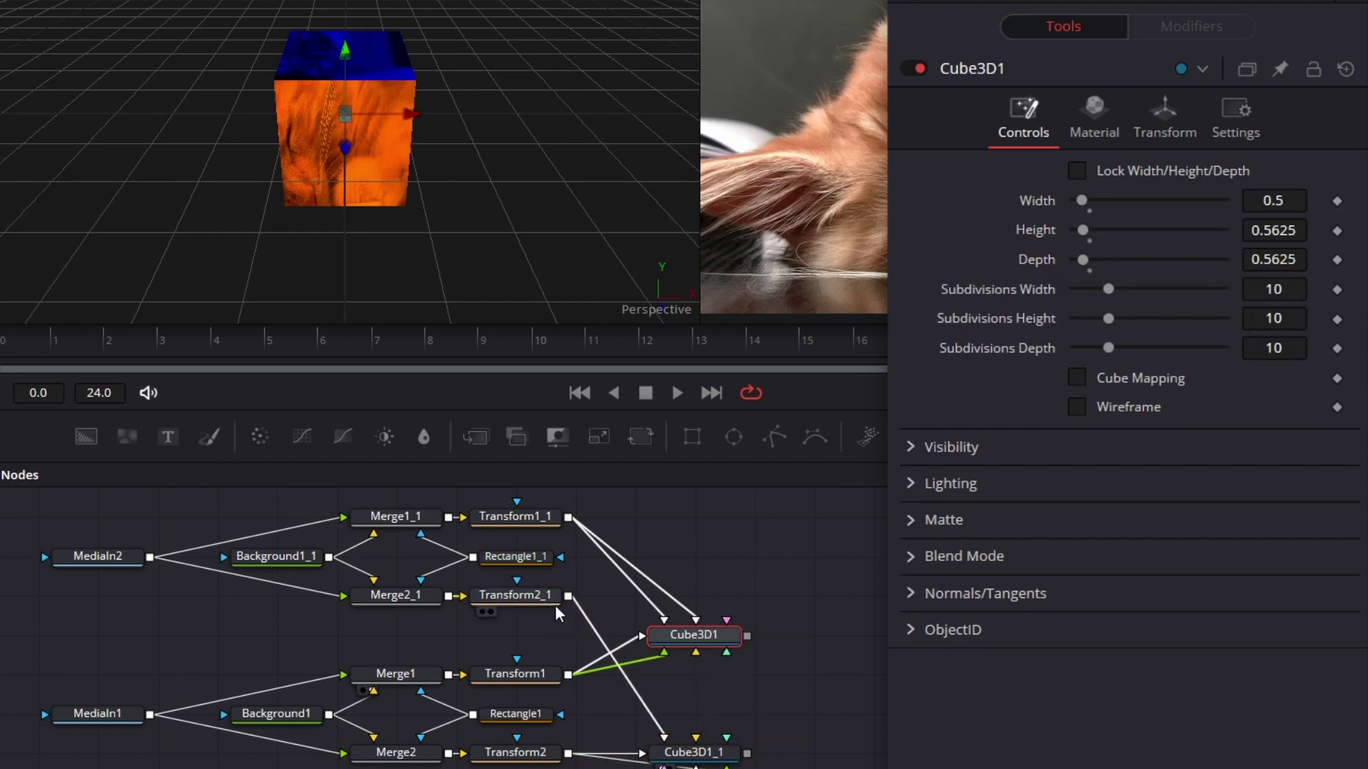
drag(569, 597, 691, 753)
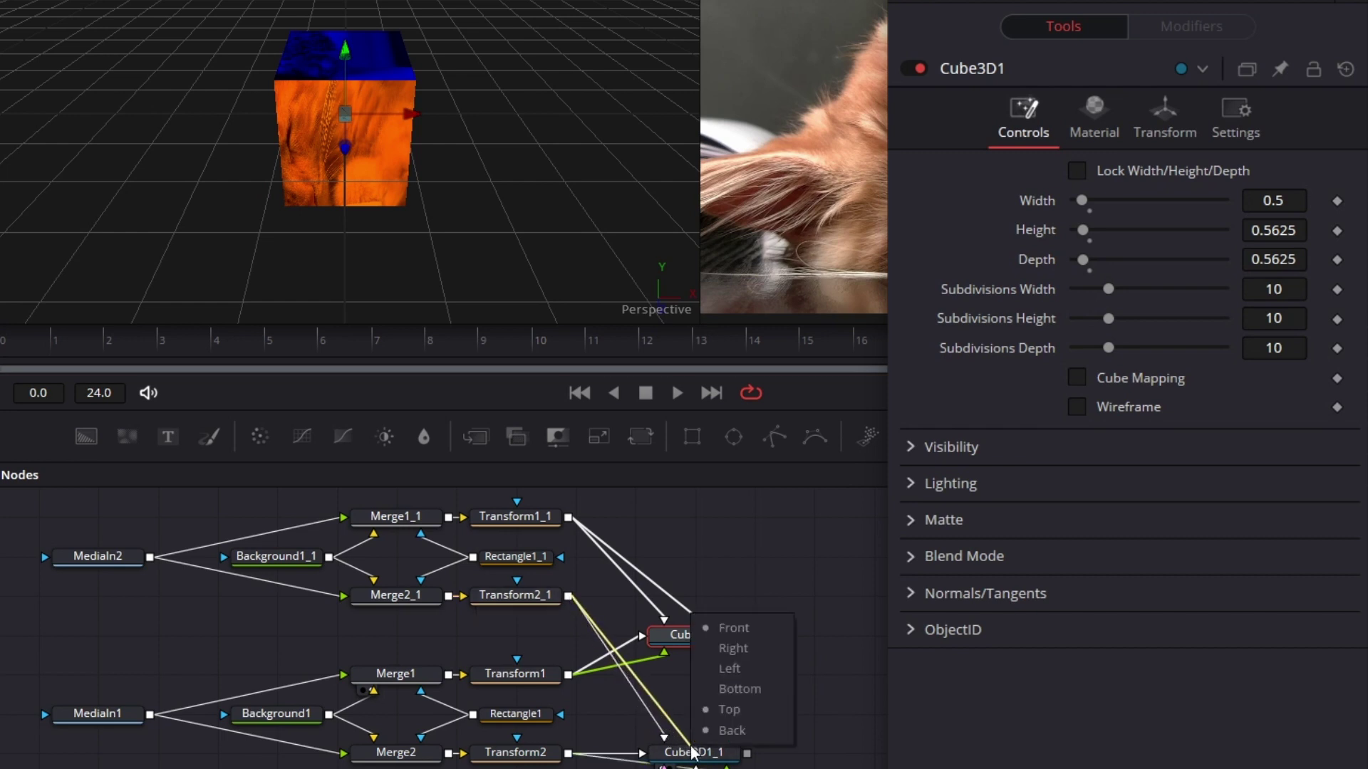
click(738, 690)
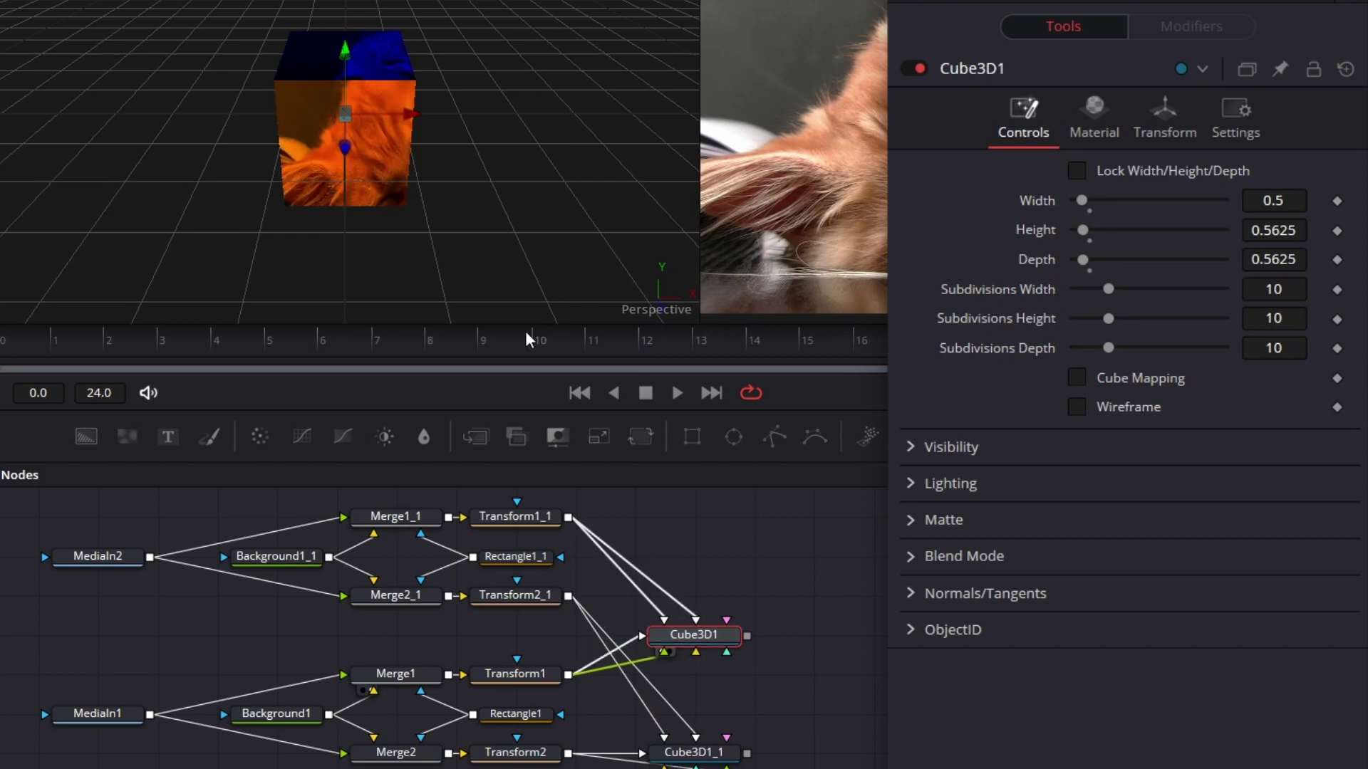
Show Cube3D1_1 in the second viewer to compare it with Cube3D1.
drag(729, 758, 678, 752)
click(677, 753)
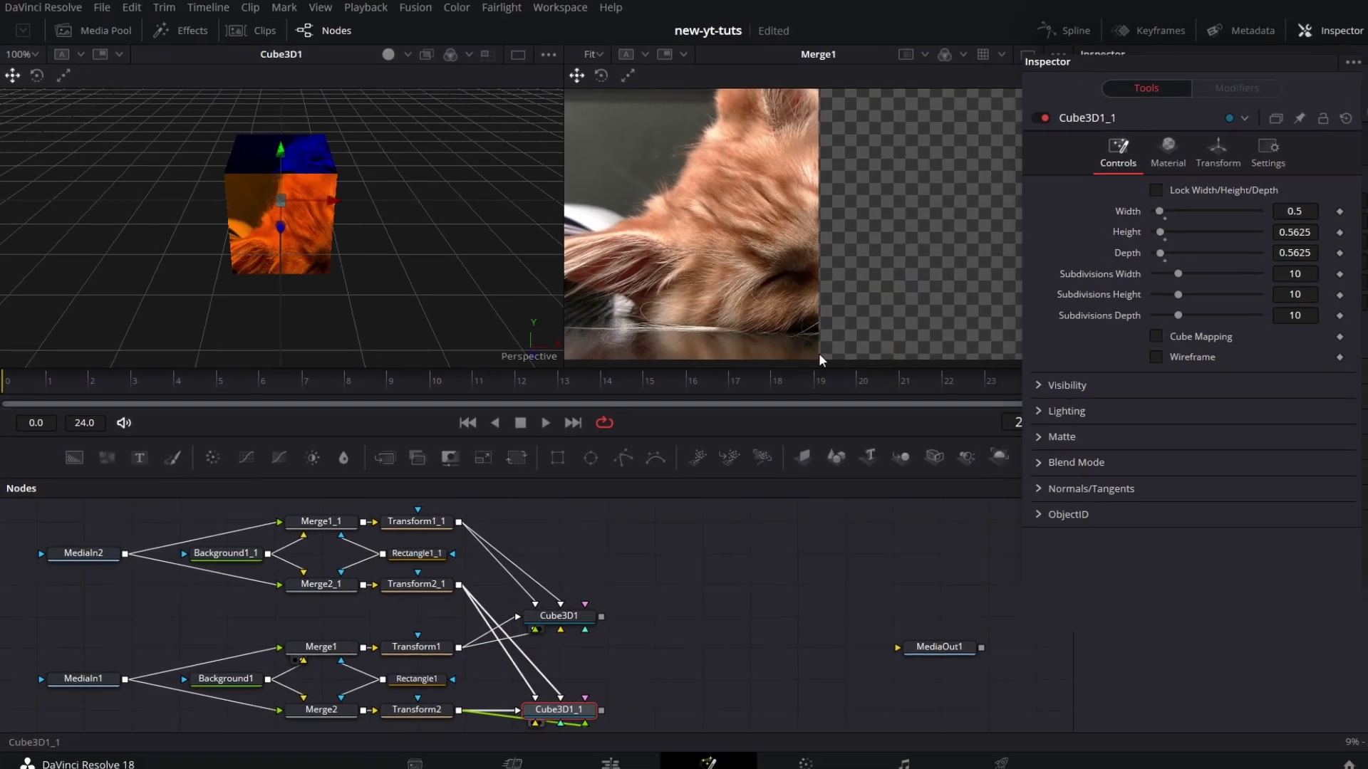
key(2)
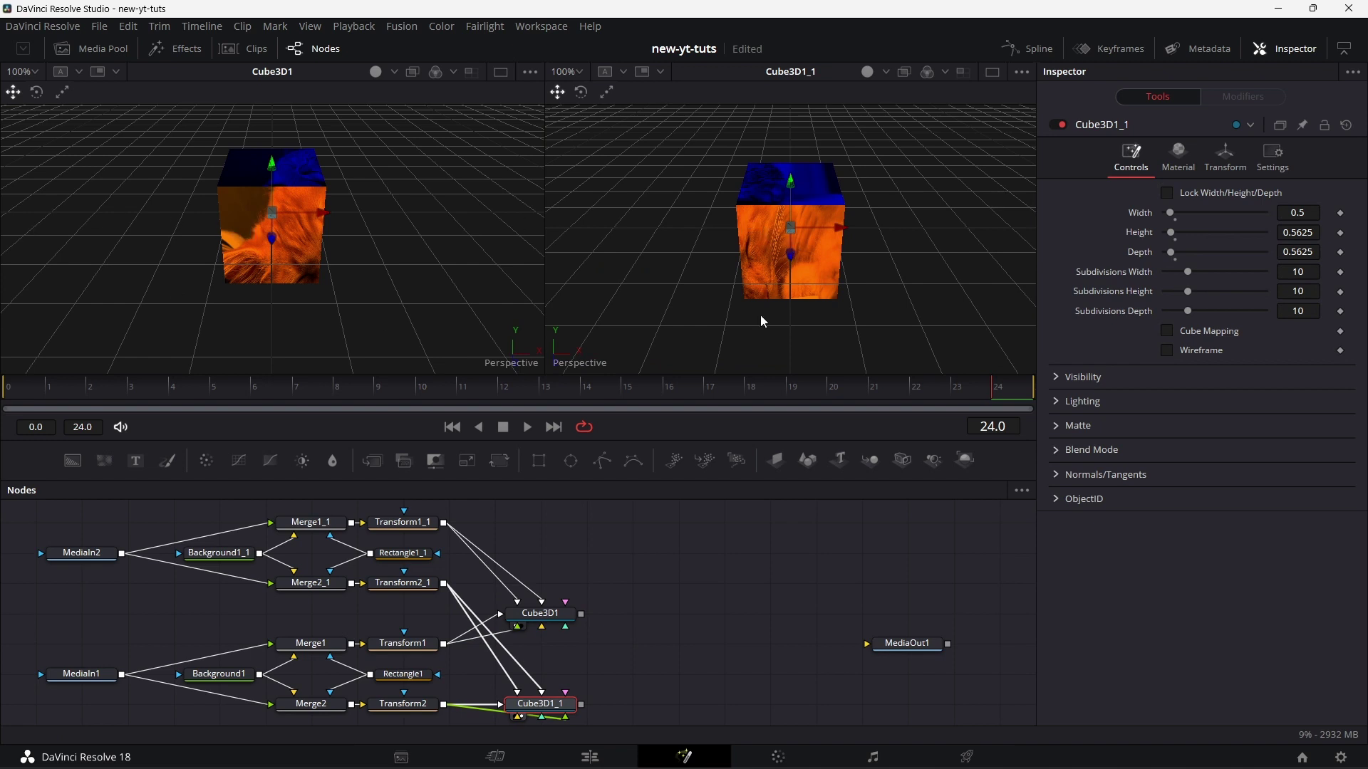
Move Cube3D1 level with MediaIn2 and Cube3D1_1 level with MediaIn1, and add a Merge3D node between the cubes.
drag(530, 628, 575, 567)
drag(550, 705, 595, 675)
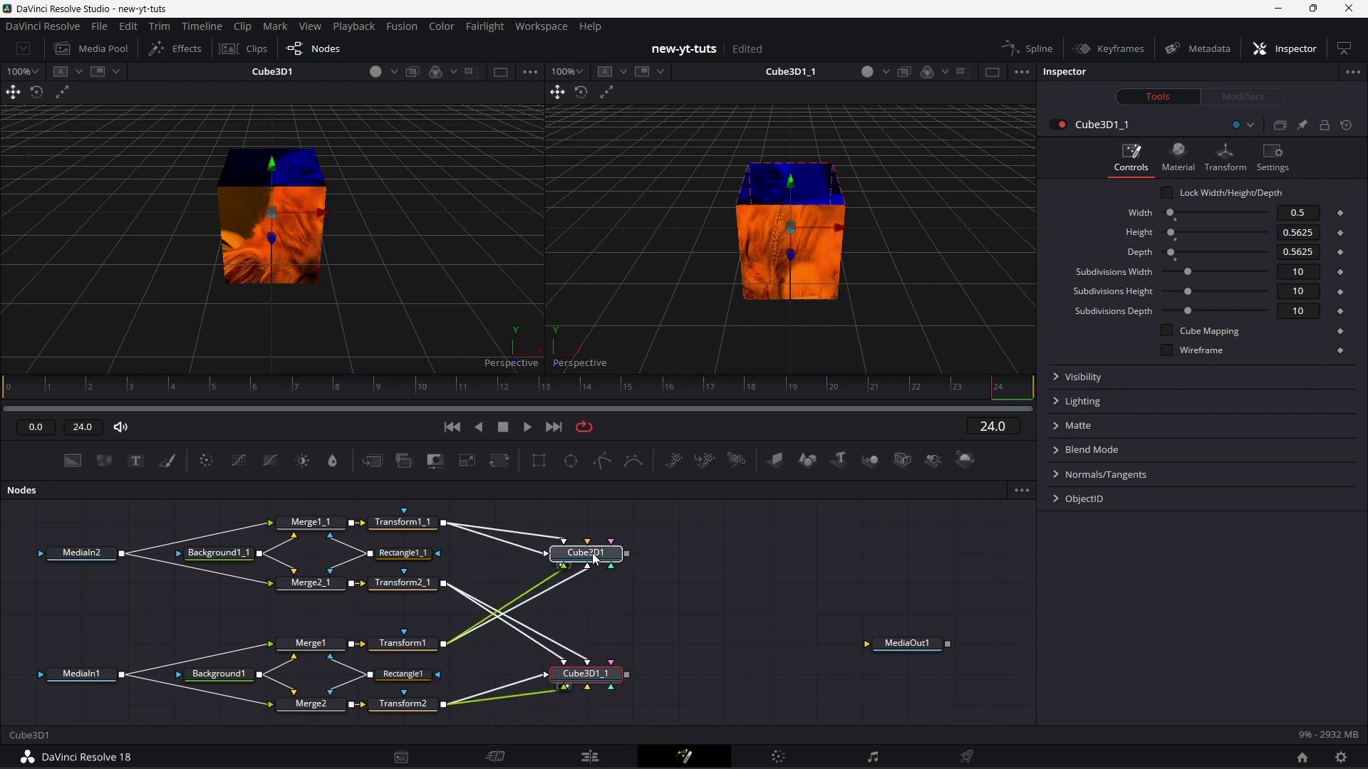
click(701, 586)
click(785, 578)
drag(870, 460, 651, 613)
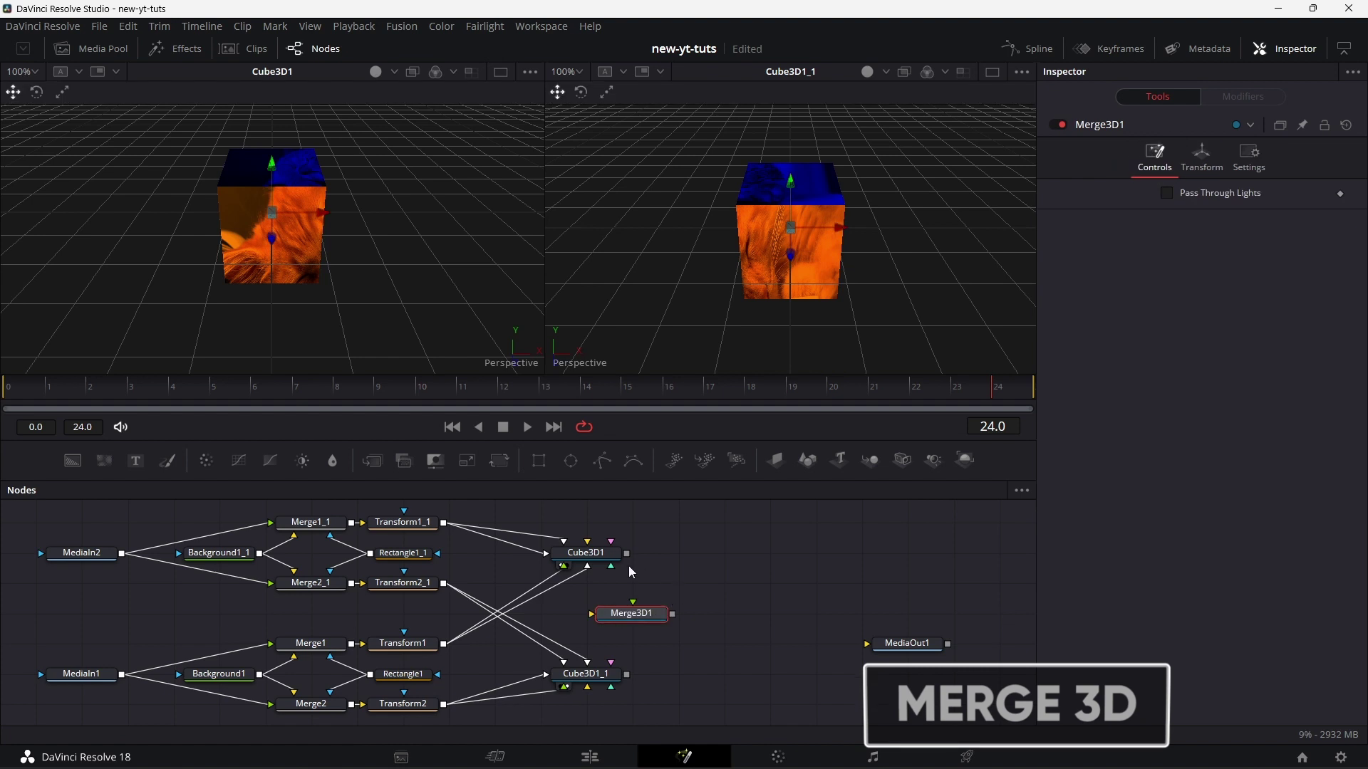
Connect Cube3D1 and Cube3D1_1 to Merge3D1 and show the merge in the second viewer.
drag(627, 553, 631, 617)
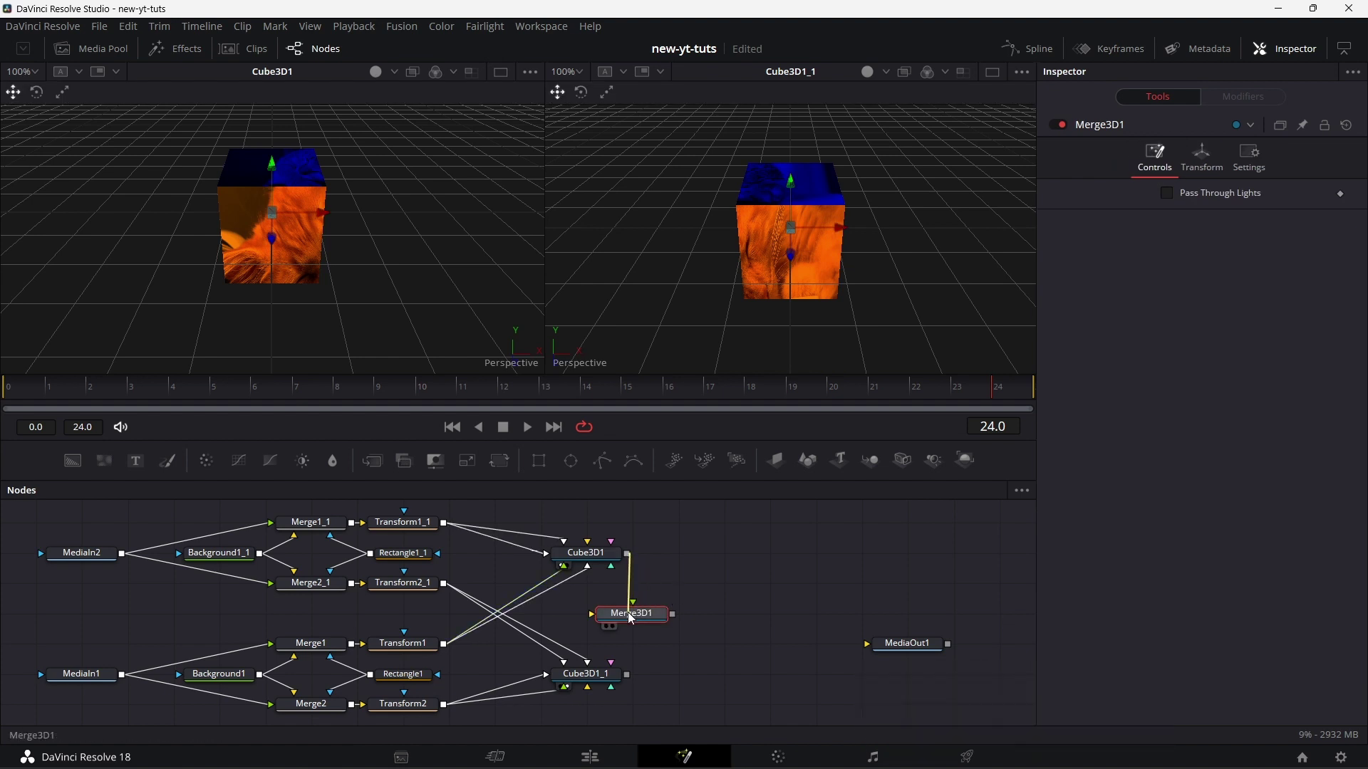
drag(626, 674, 643, 623)
key(2)
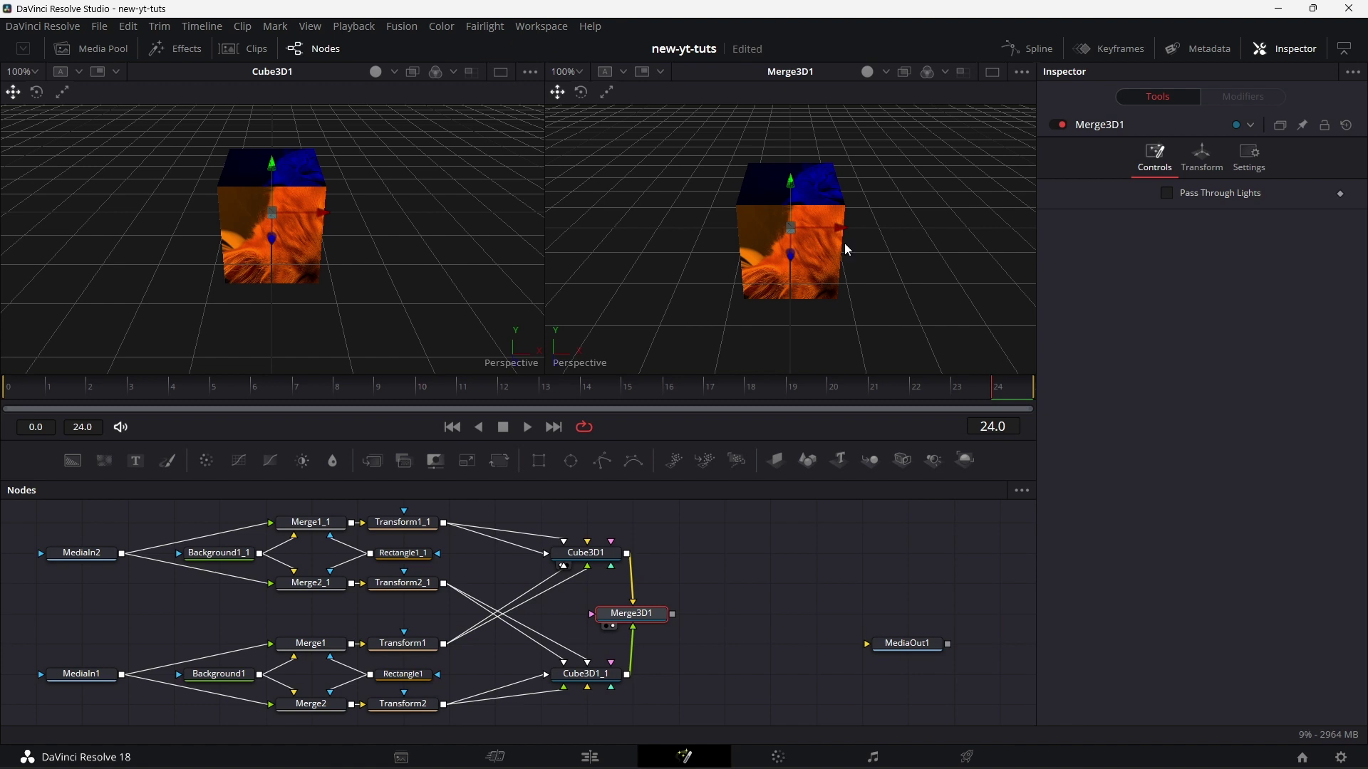
Set Cube3D1's X translation to -0.25.
click(586, 553)
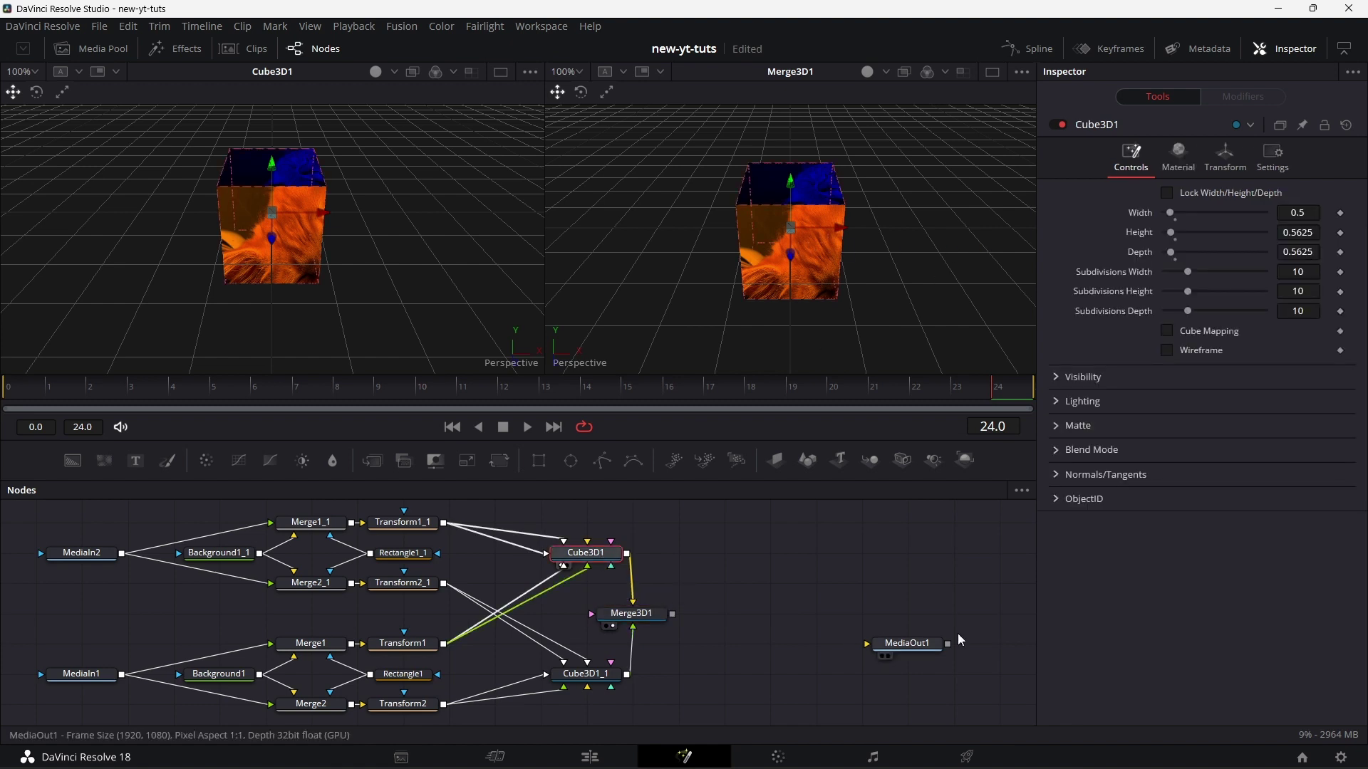
click(1225, 155)
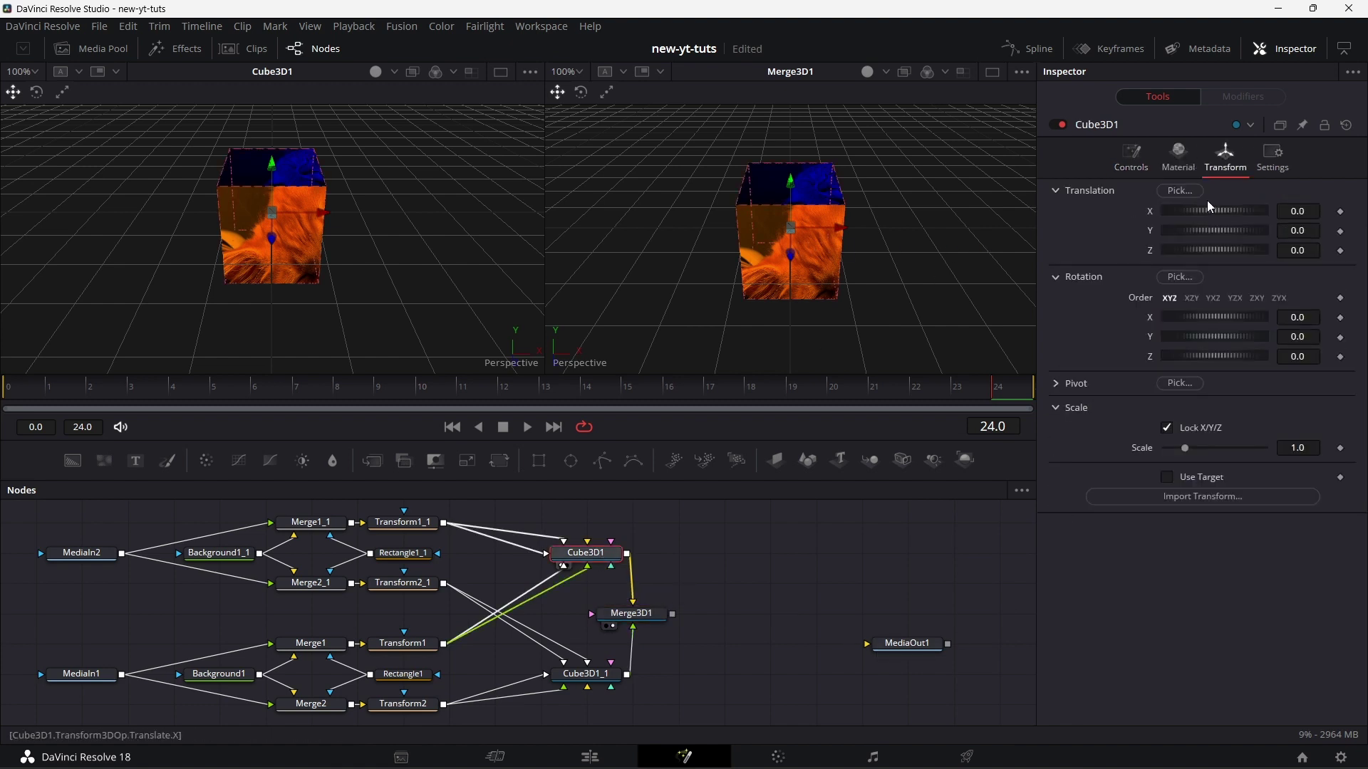
click(1307, 213)
text(0.25)
key(Tab)
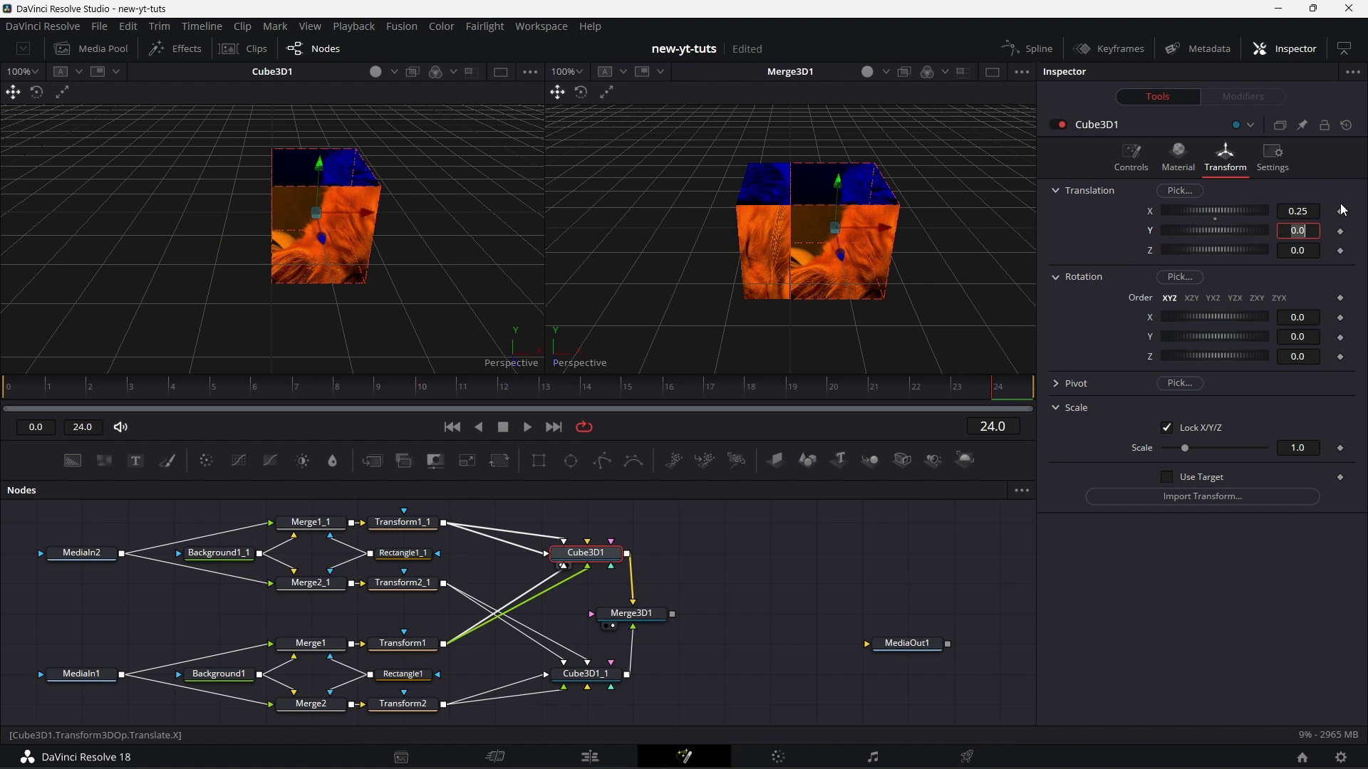
click(1289, 212)
text(-)
key(Tab)
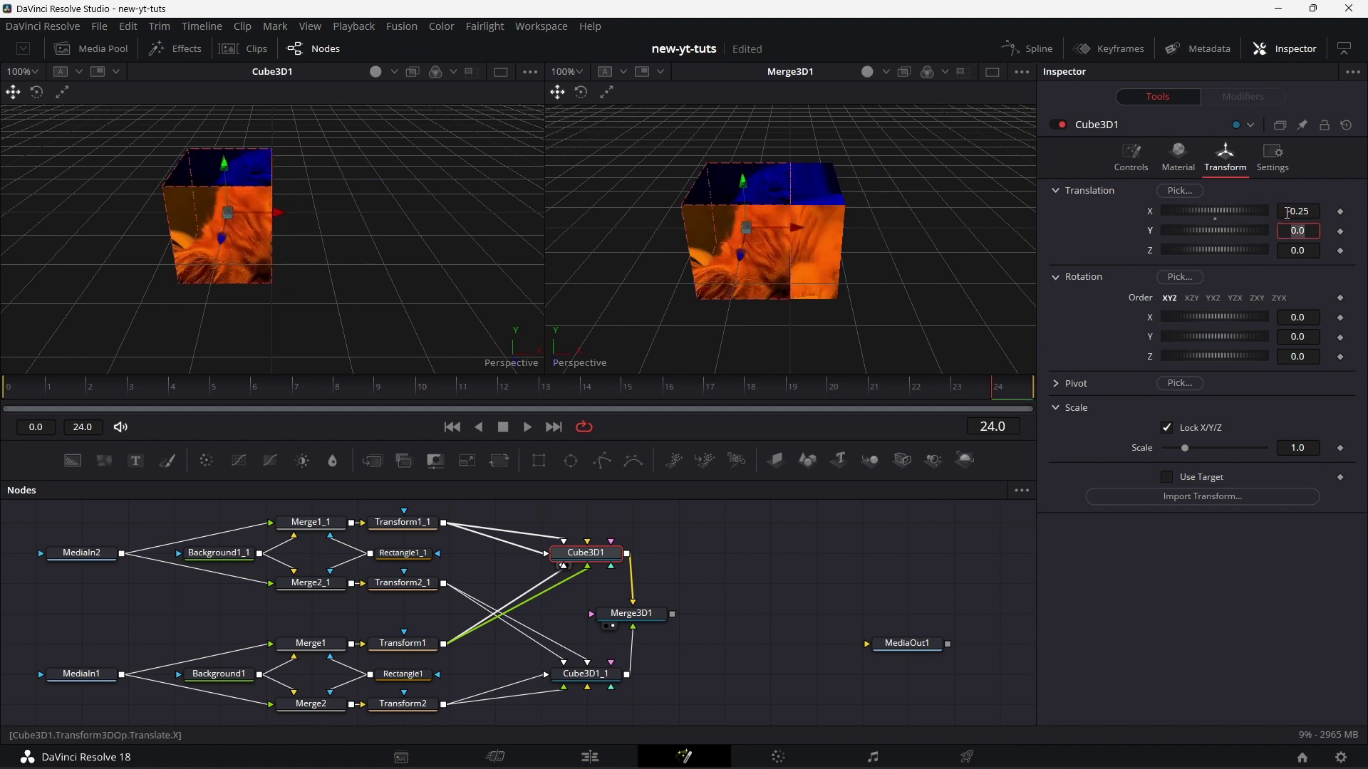
Set Cube3D1_1's X translation to 0.25 so it sits beside the other cube, and deselect it.
click(602, 682)
click(1226, 155)
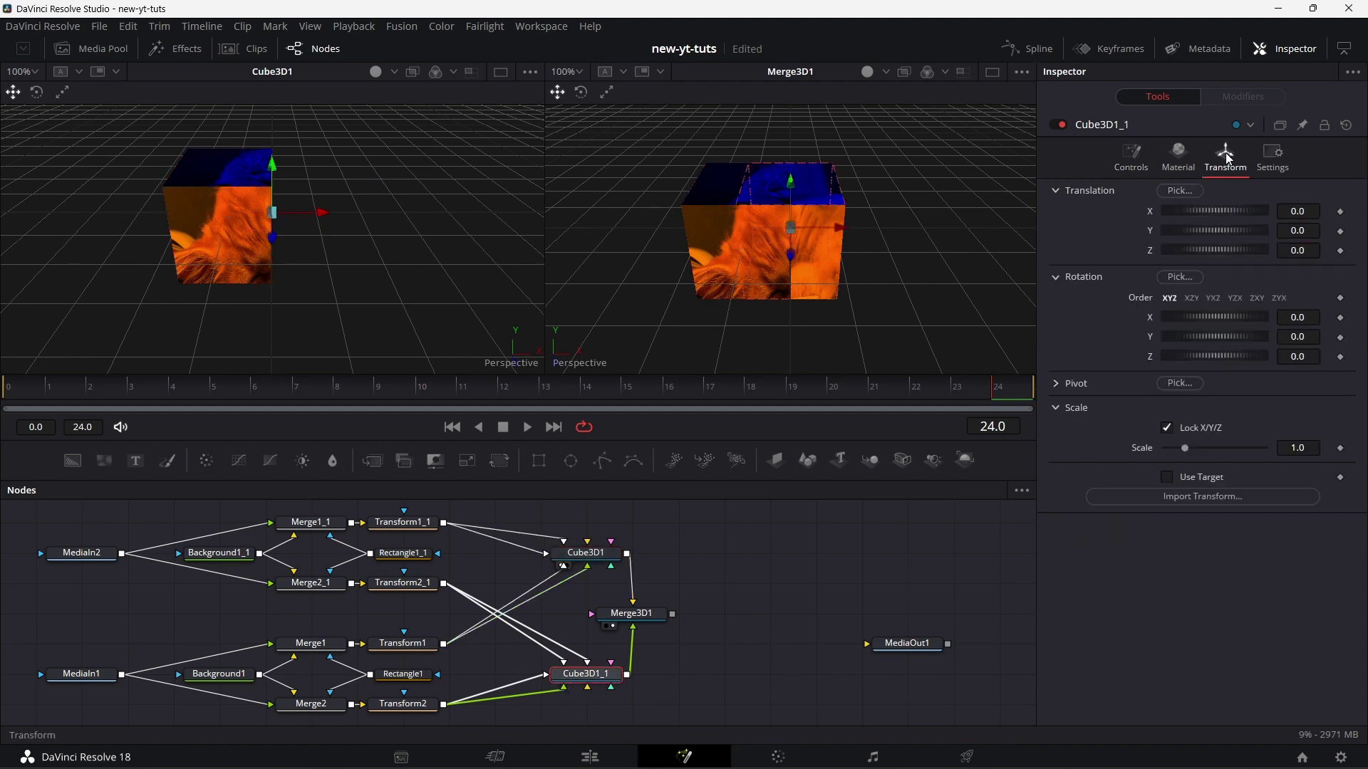
click(1308, 212)
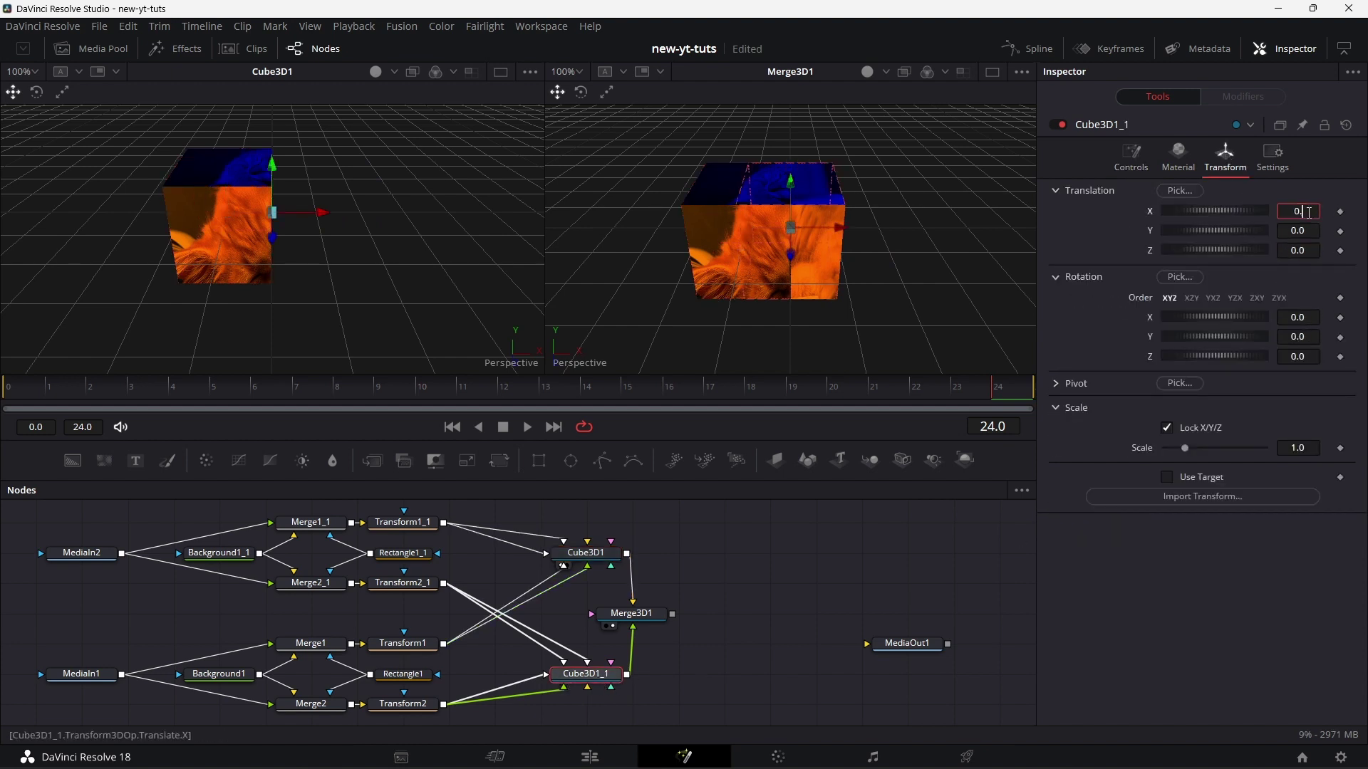
text(0.25)
key(Tab)
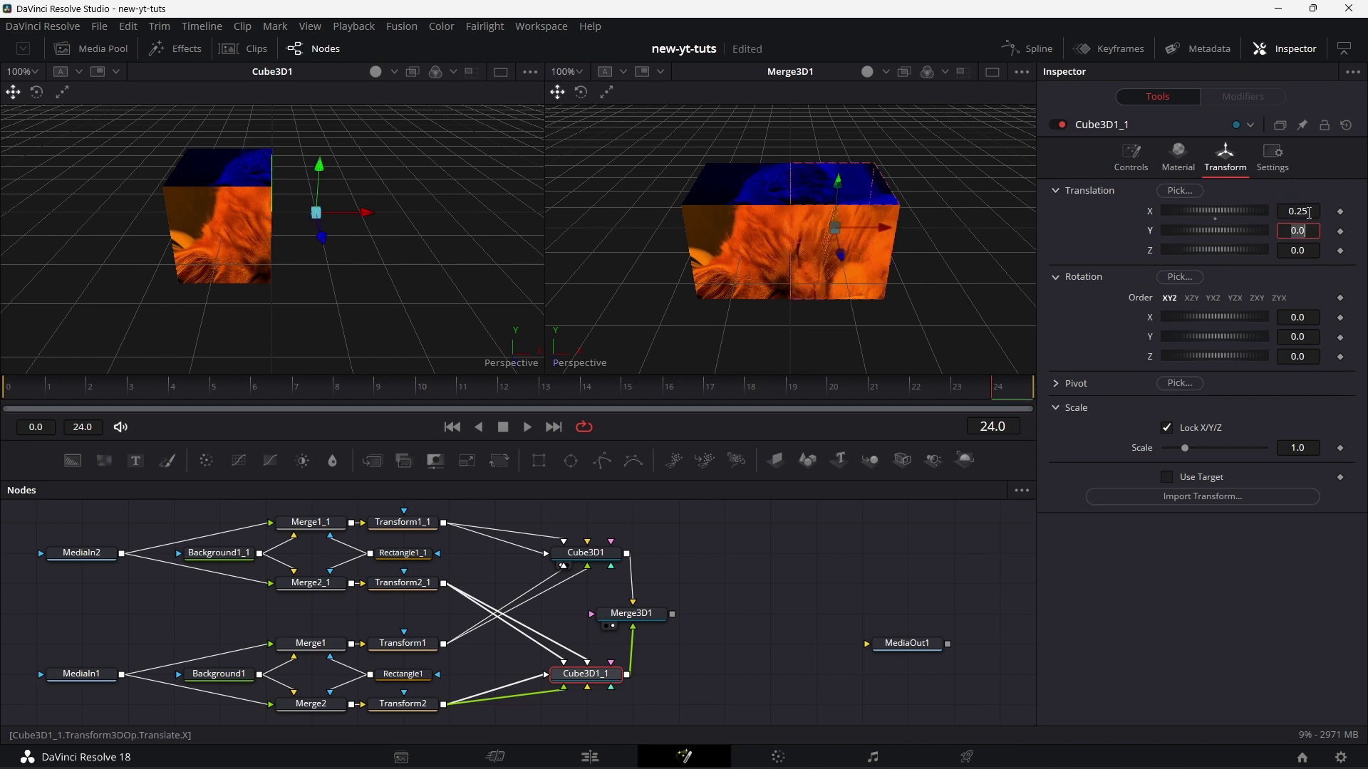
click(751, 607)
drag(845, 253, 842, 215)
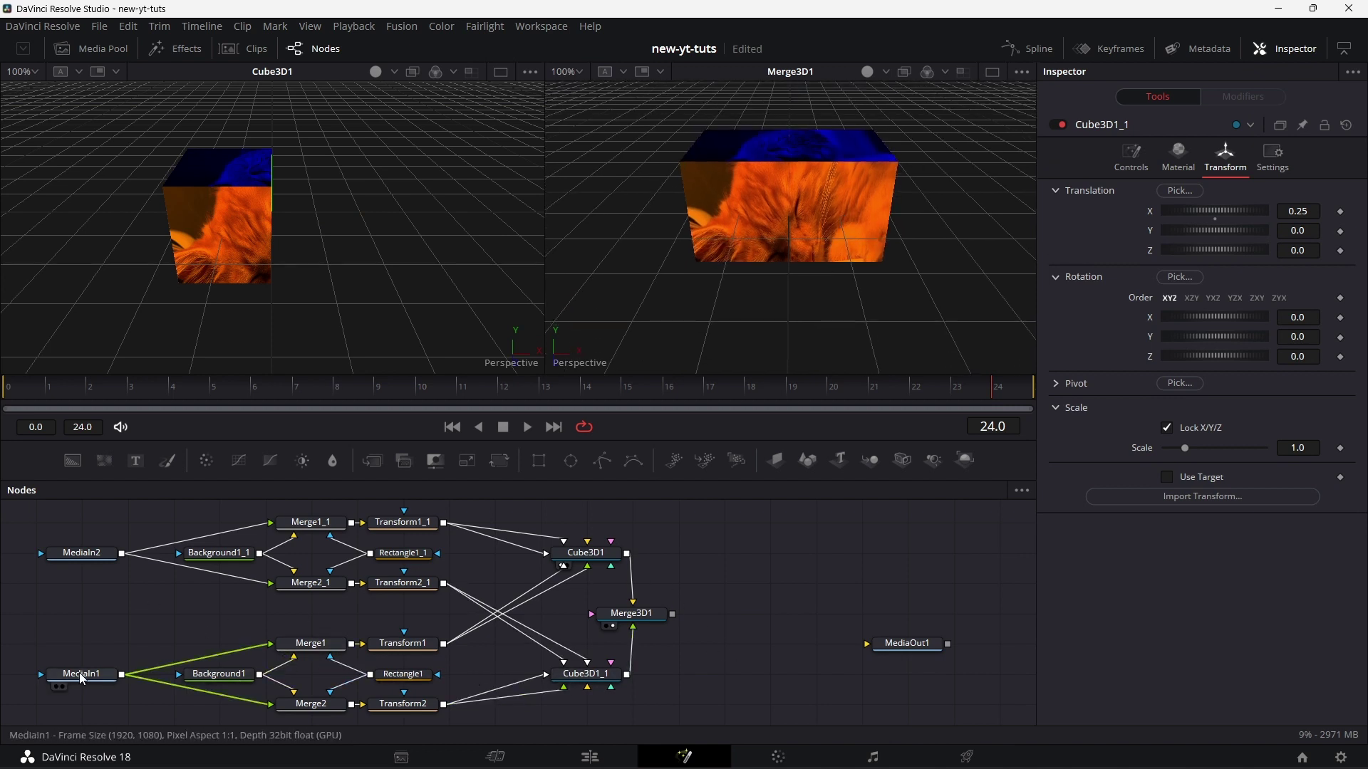
Show MediaIn1 in the first viewer and set the diffuse color of Cube3D1's Front face to white.
drag(90, 680, 195, 258)
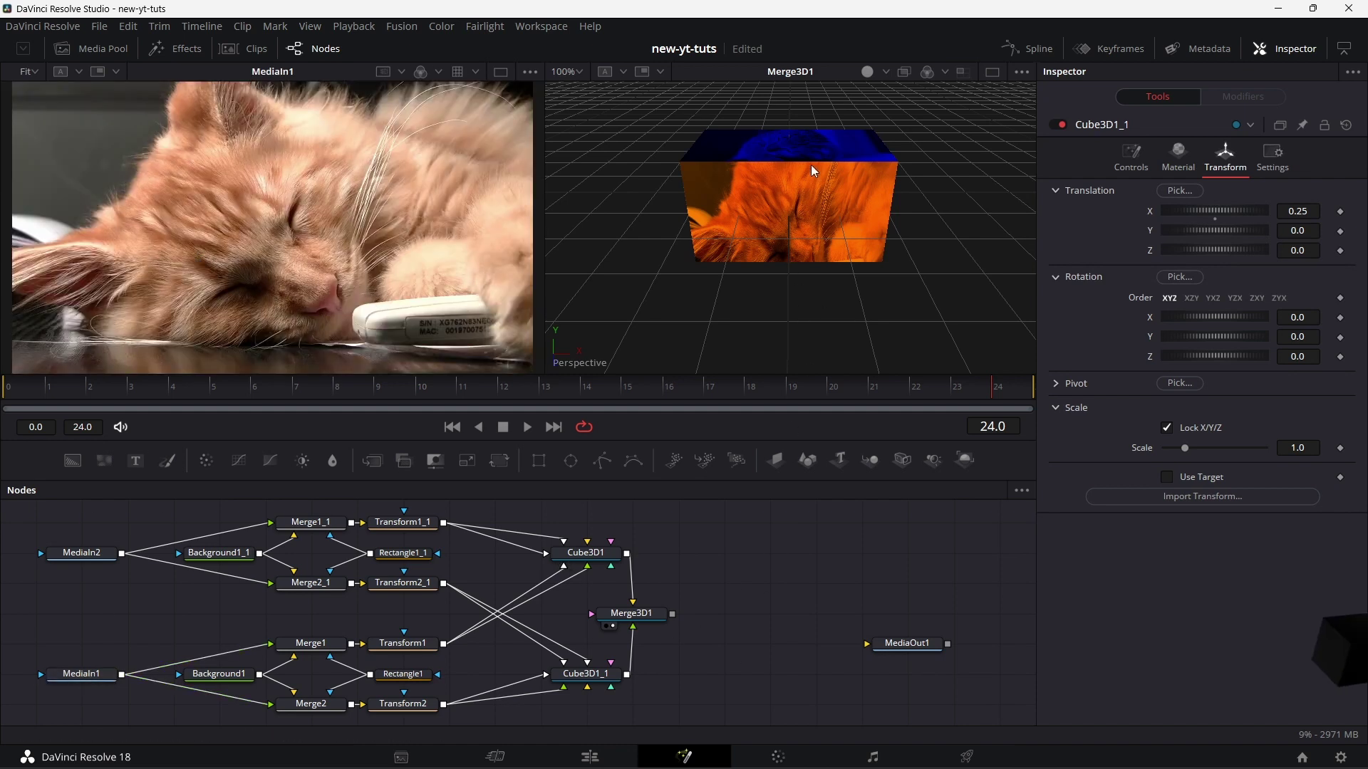
click(609, 555)
click(1179, 150)
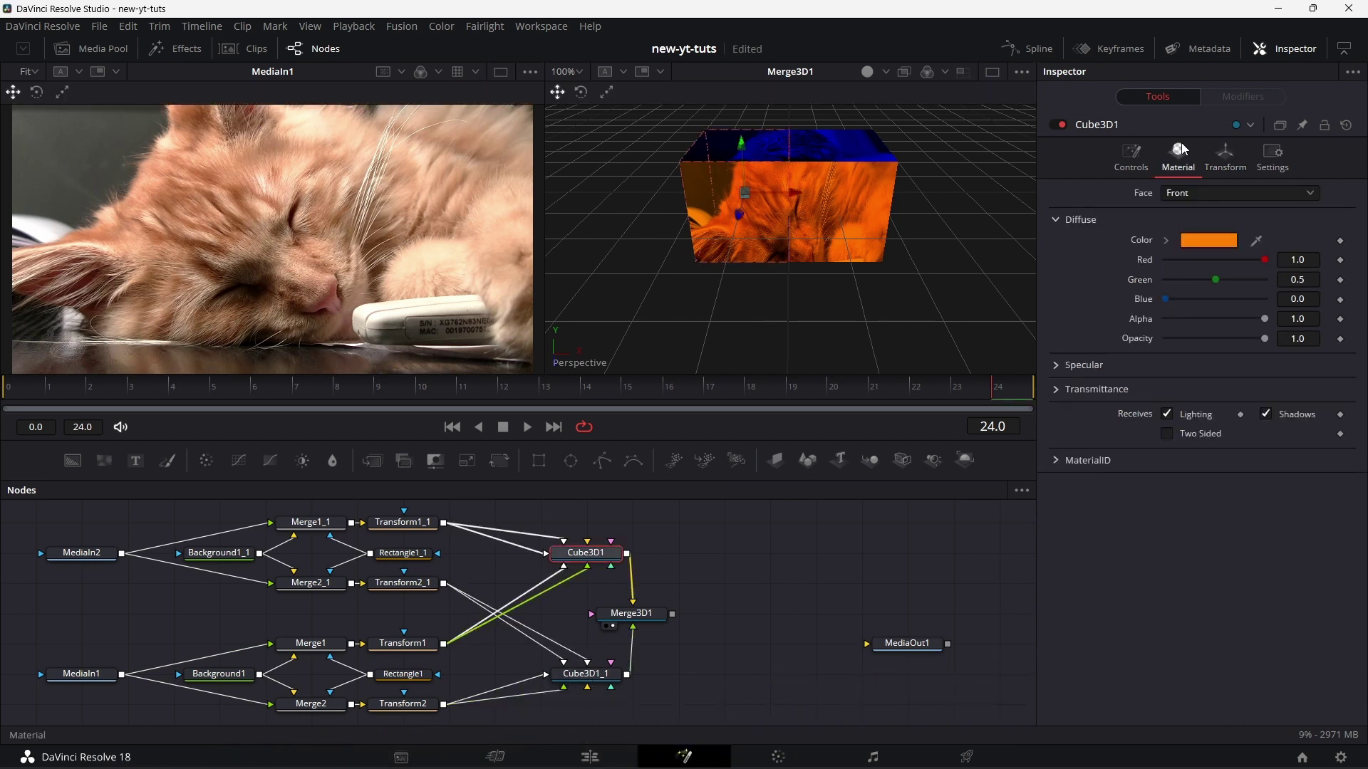
click(1197, 241)
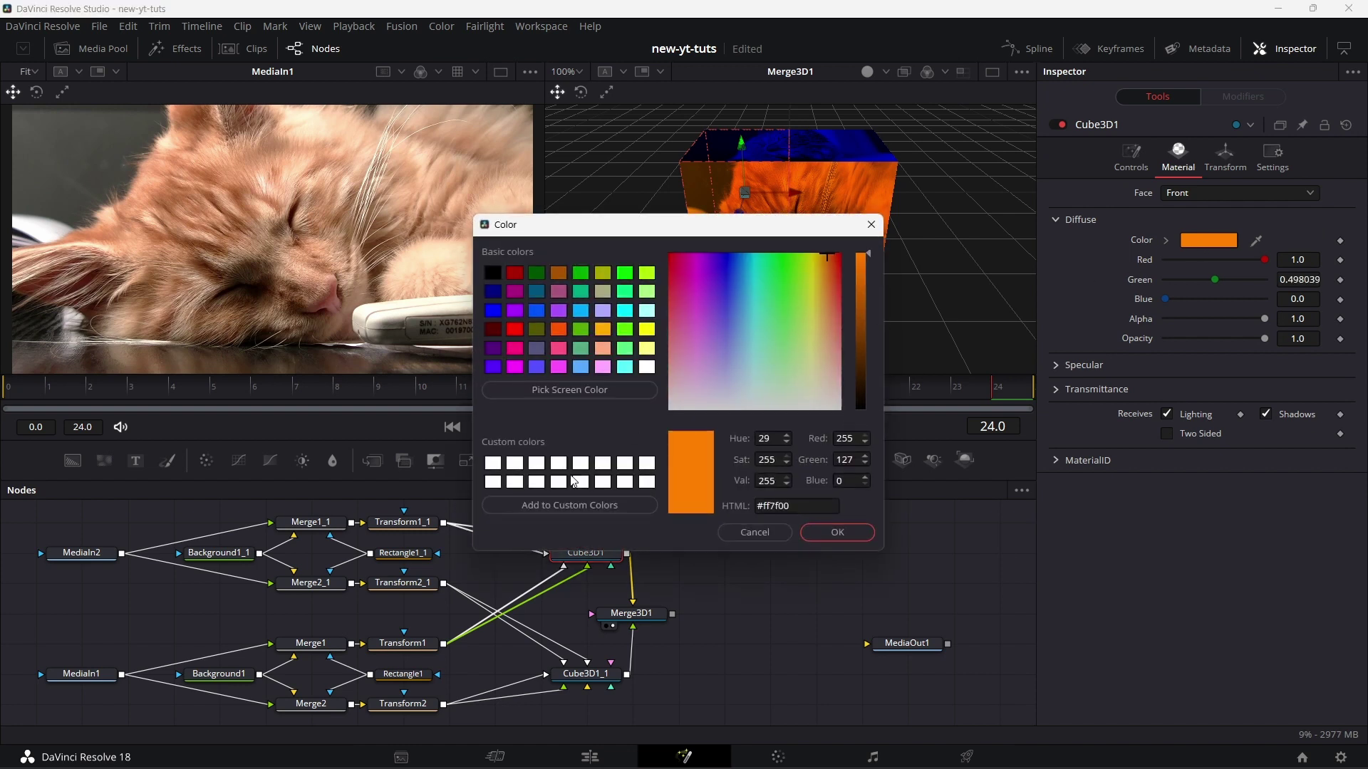
click(494, 462)
click(823, 534)
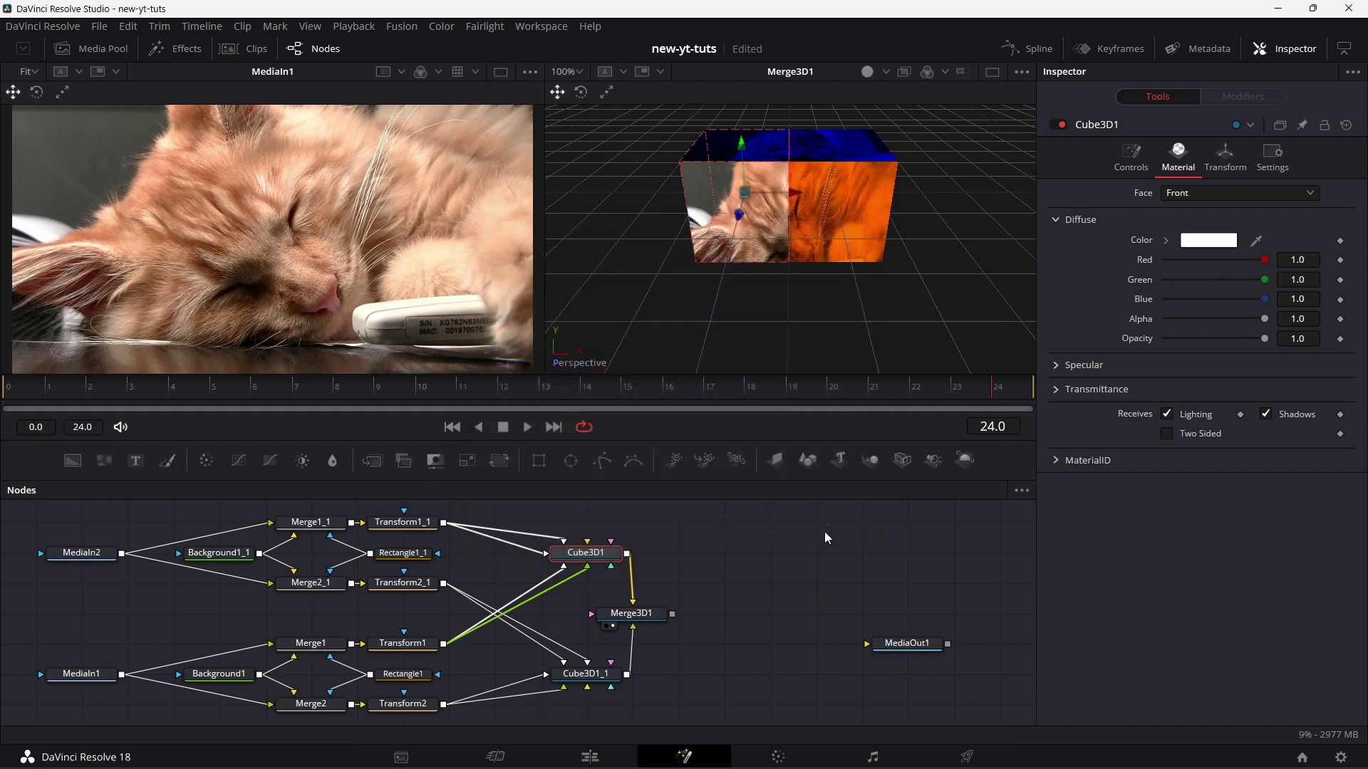
Set the diffuse color of Cube3D1's Right and Left faces to white.
click(1222, 190)
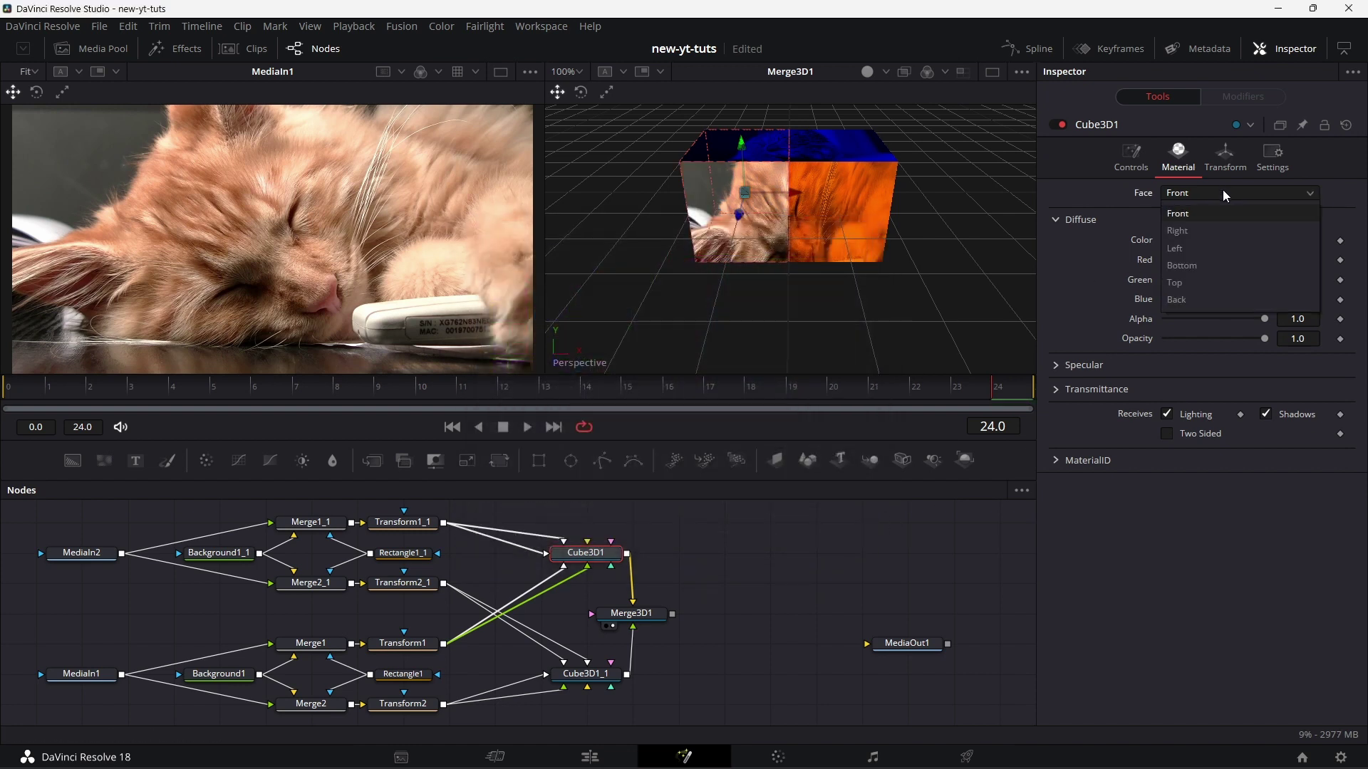
click(1214, 232)
click(1207, 241)
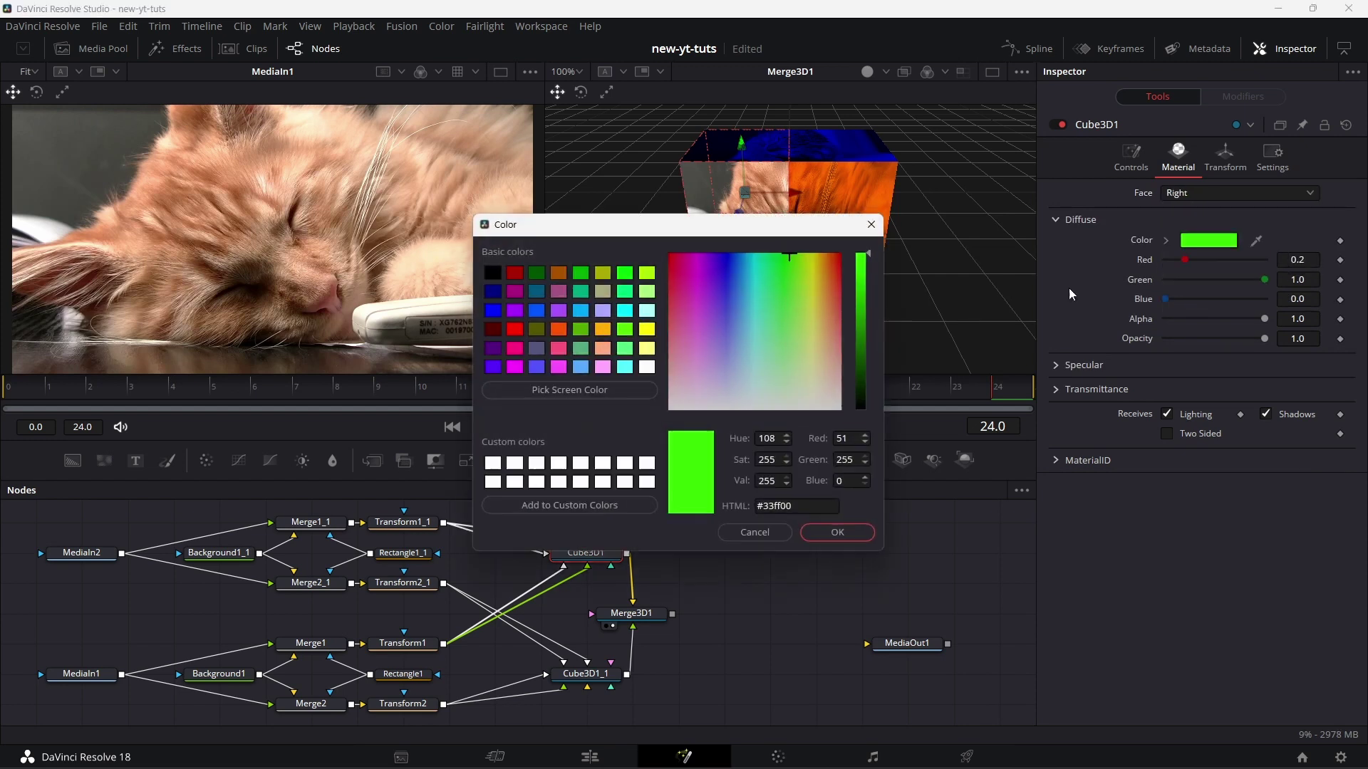
click(493, 464)
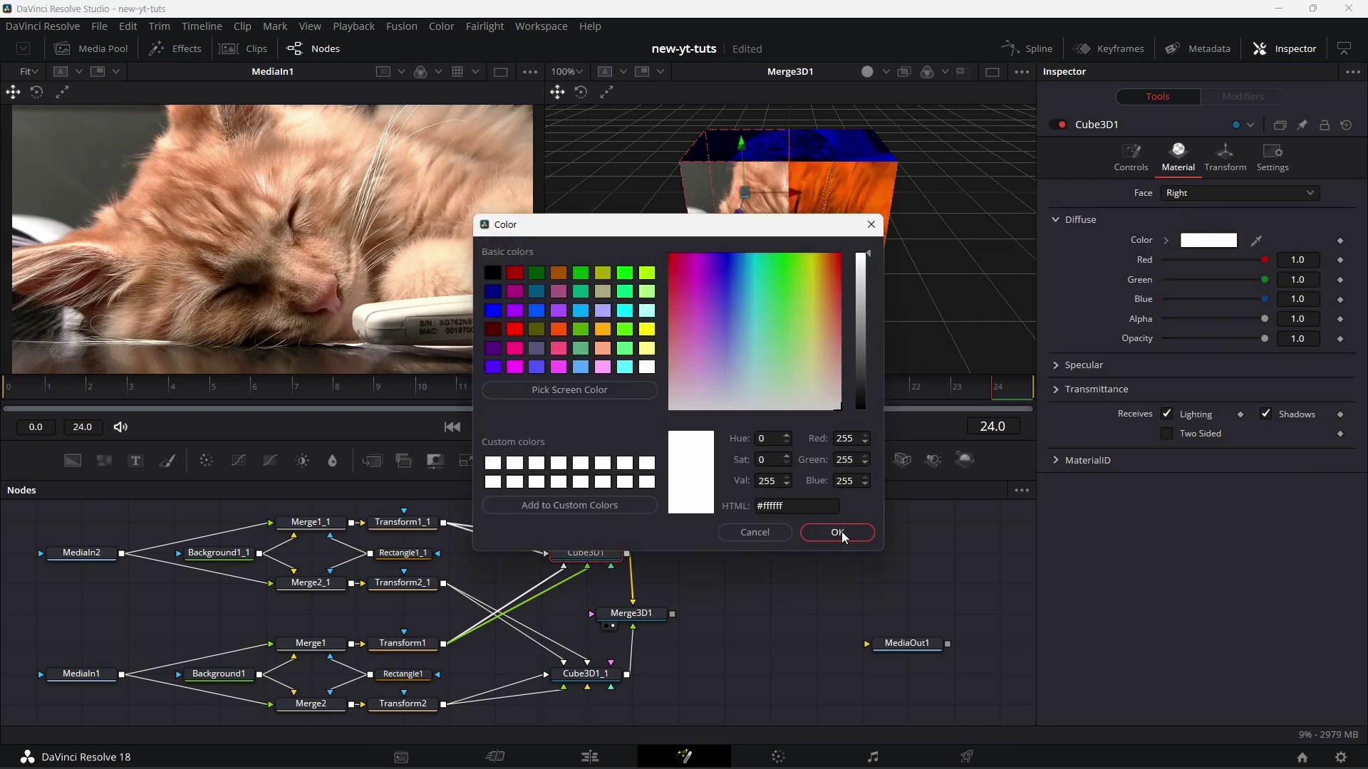
click(838, 532)
click(1208, 189)
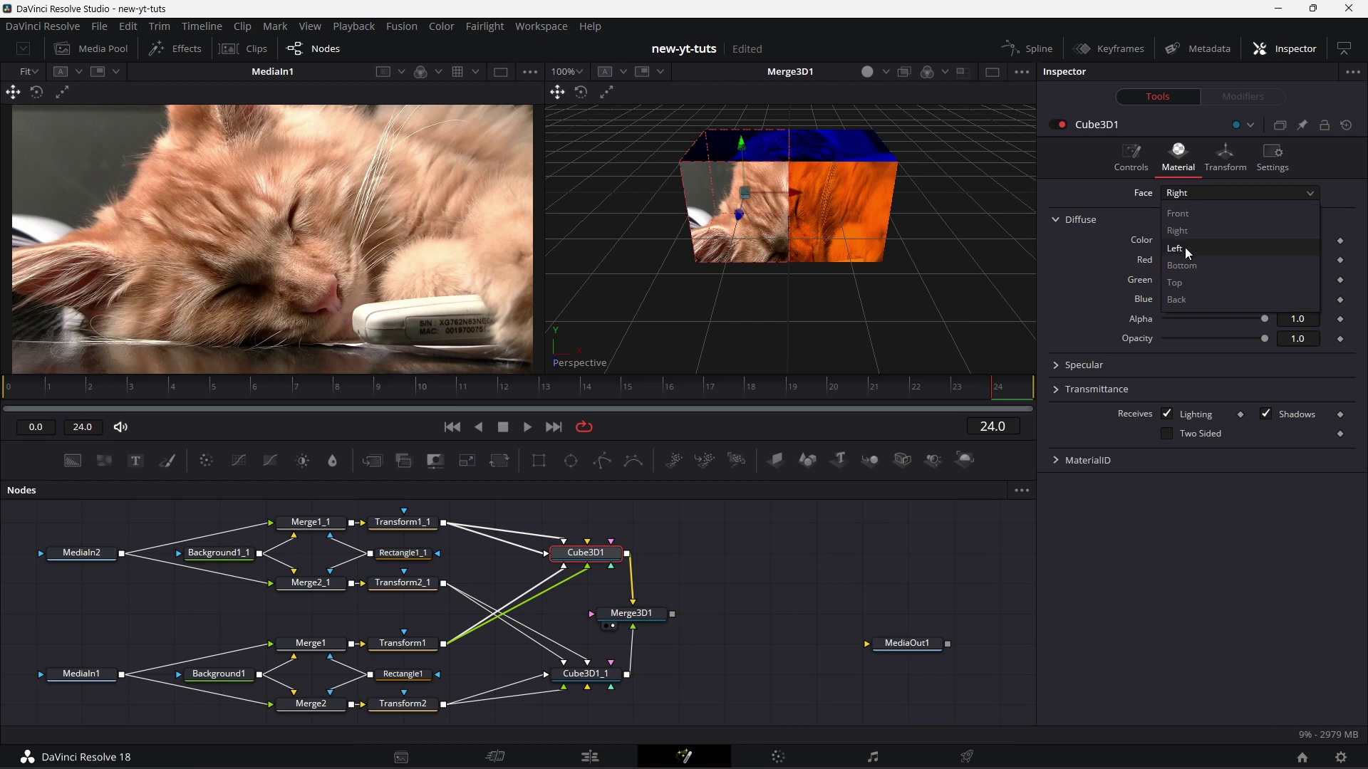
click(1185, 246)
click(1204, 240)
click(538, 470)
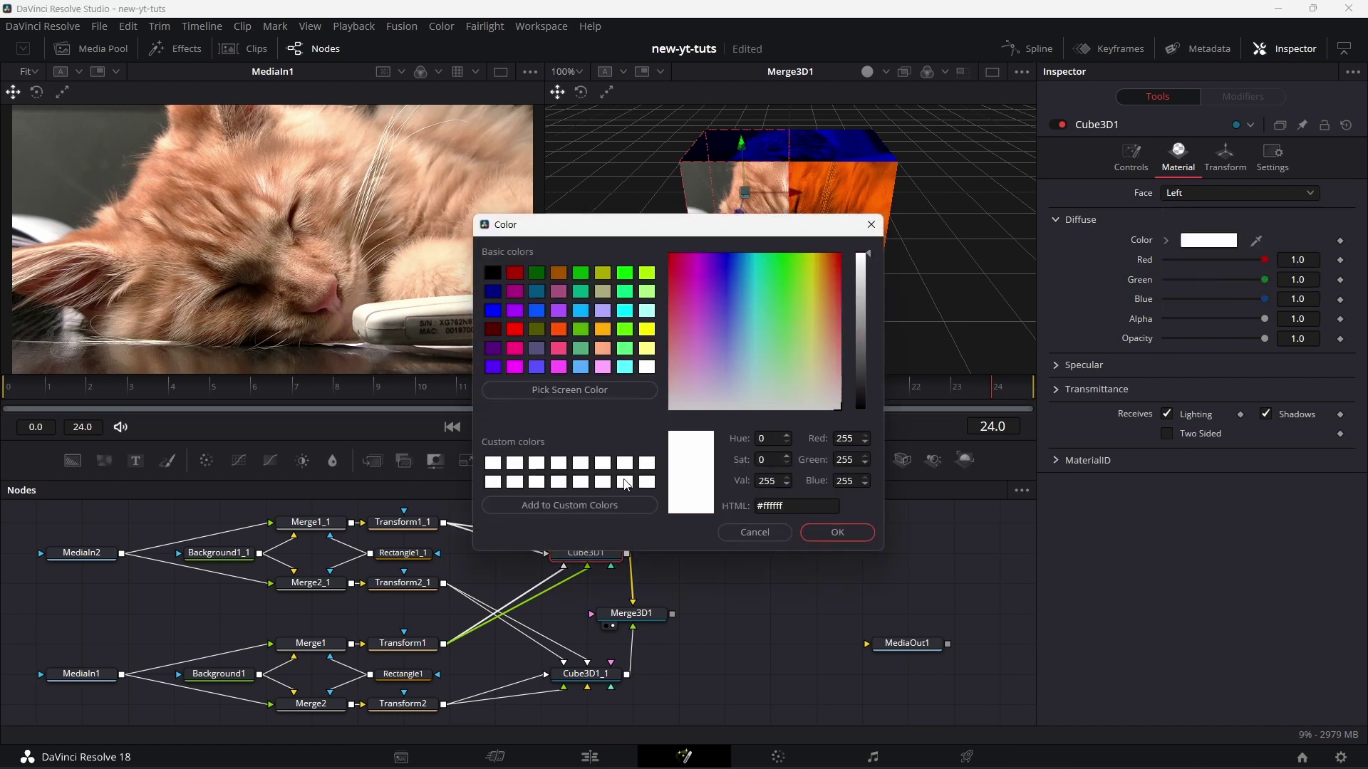
click(861, 536)
Set the diffuse color of Cube3D1's Bottom, Top and Back faces to white.
click(1212, 192)
click(1206, 265)
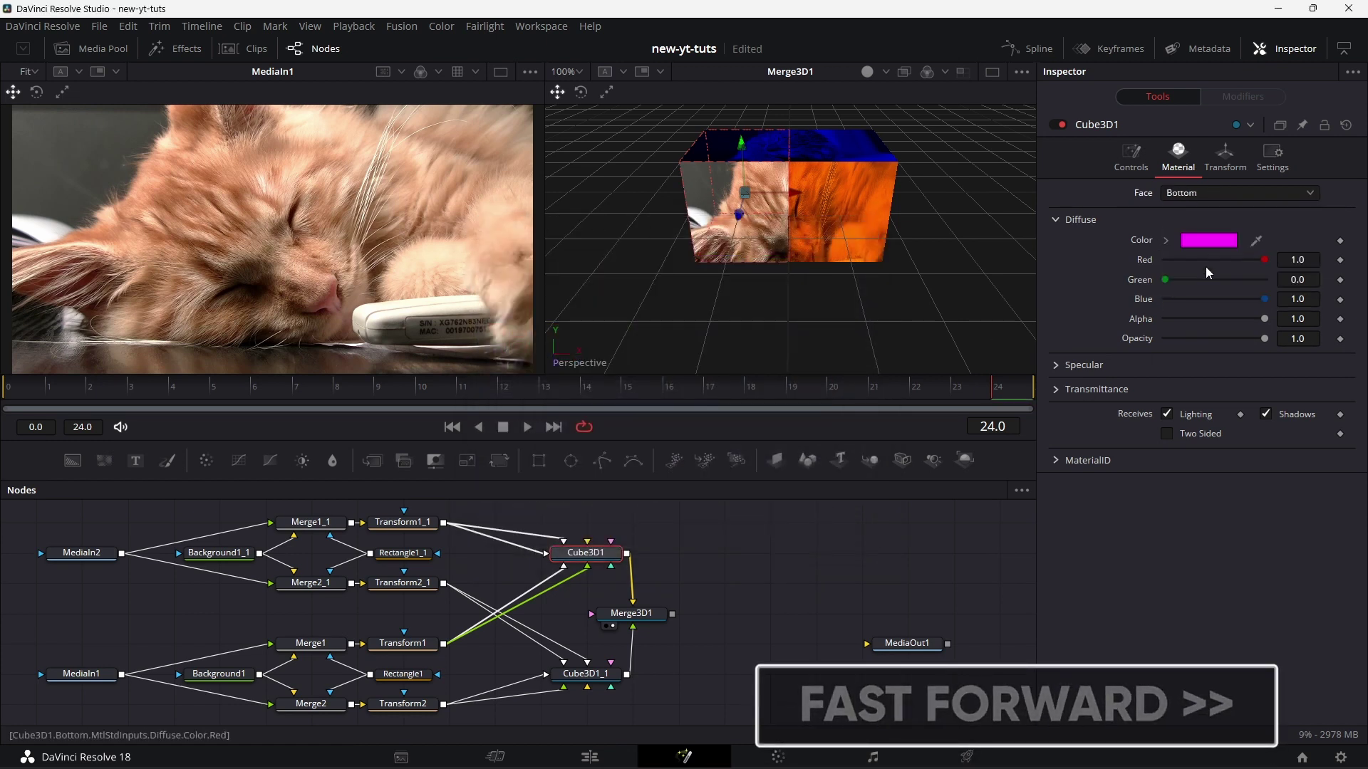
click(1206, 241)
click(493, 463)
click(845, 536)
click(1216, 190)
click(1202, 283)
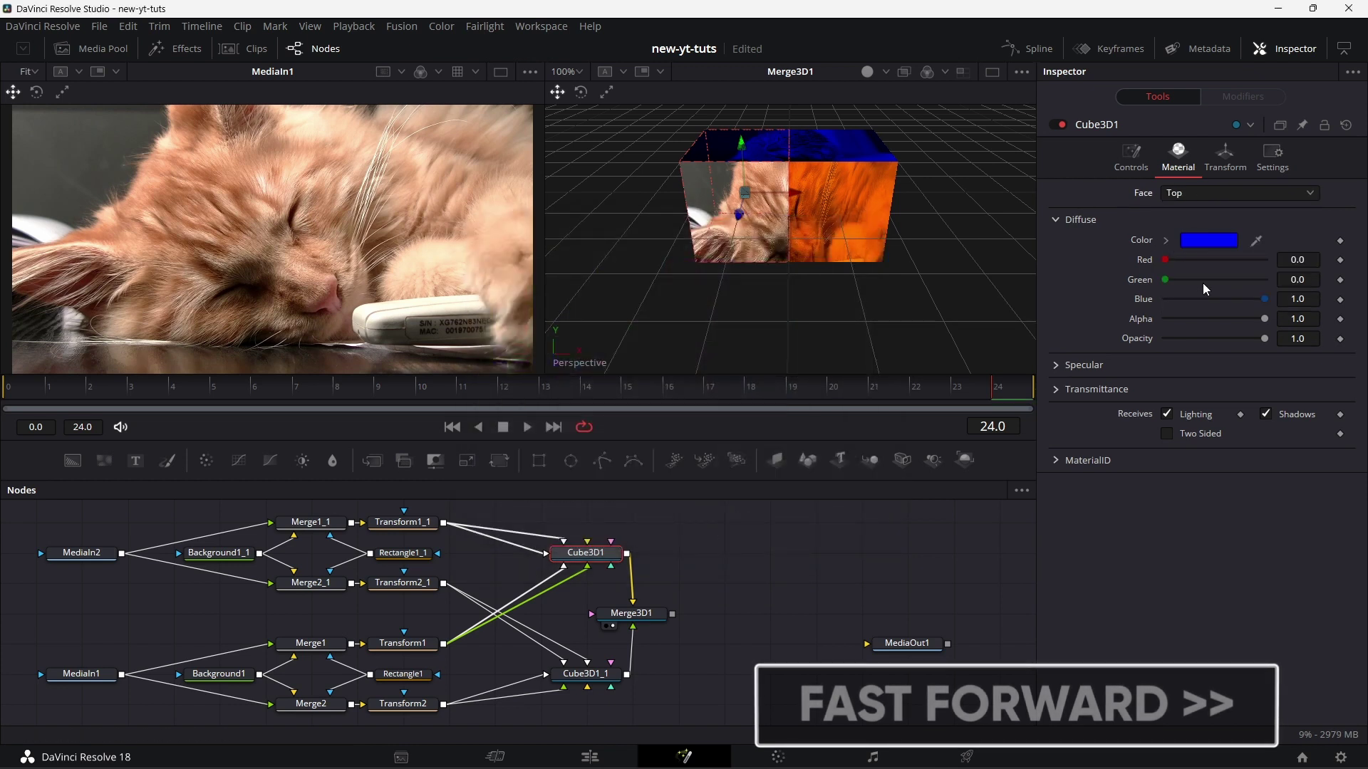
click(1208, 240)
click(492, 464)
click(844, 536)
Set the diffuse color of Cube3D1_1's Front face to white.
click(584, 674)
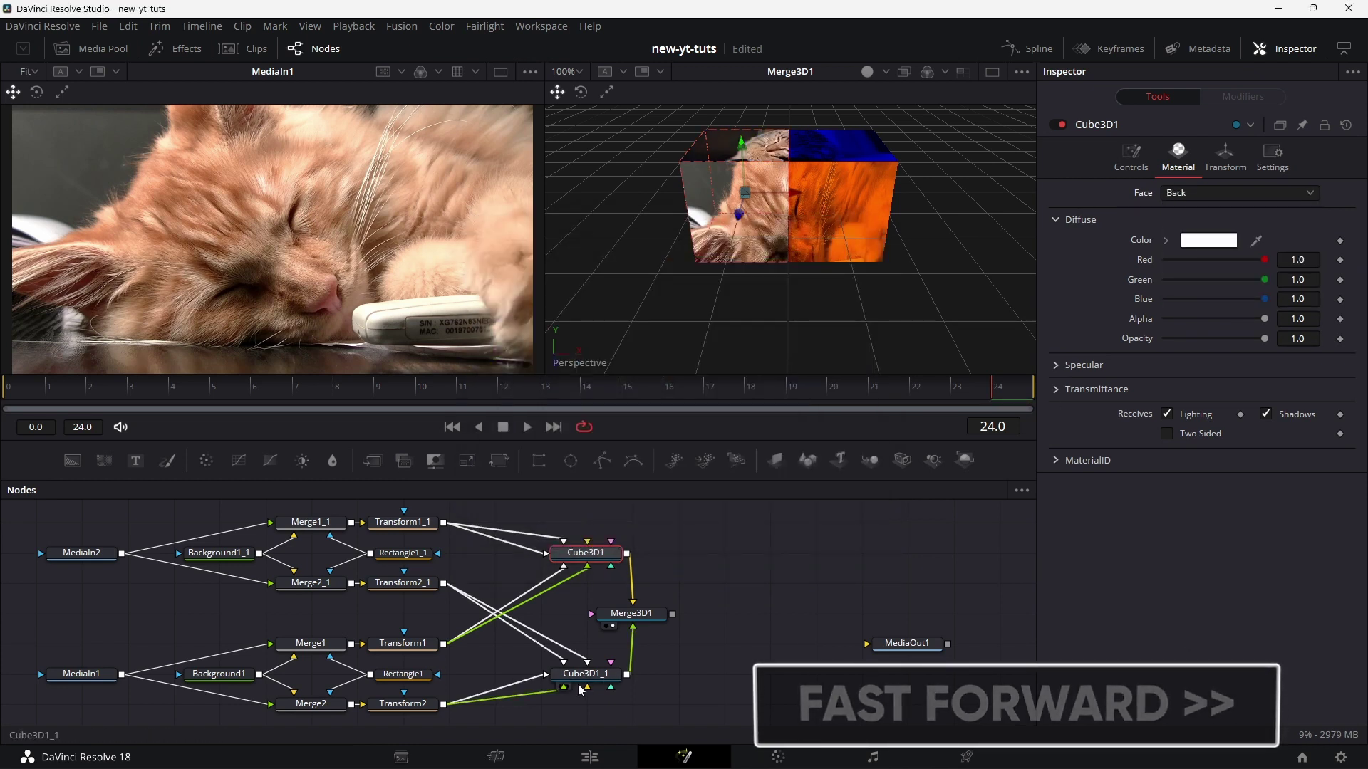
click(1177, 157)
click(1209, 240)
click(536, 463)
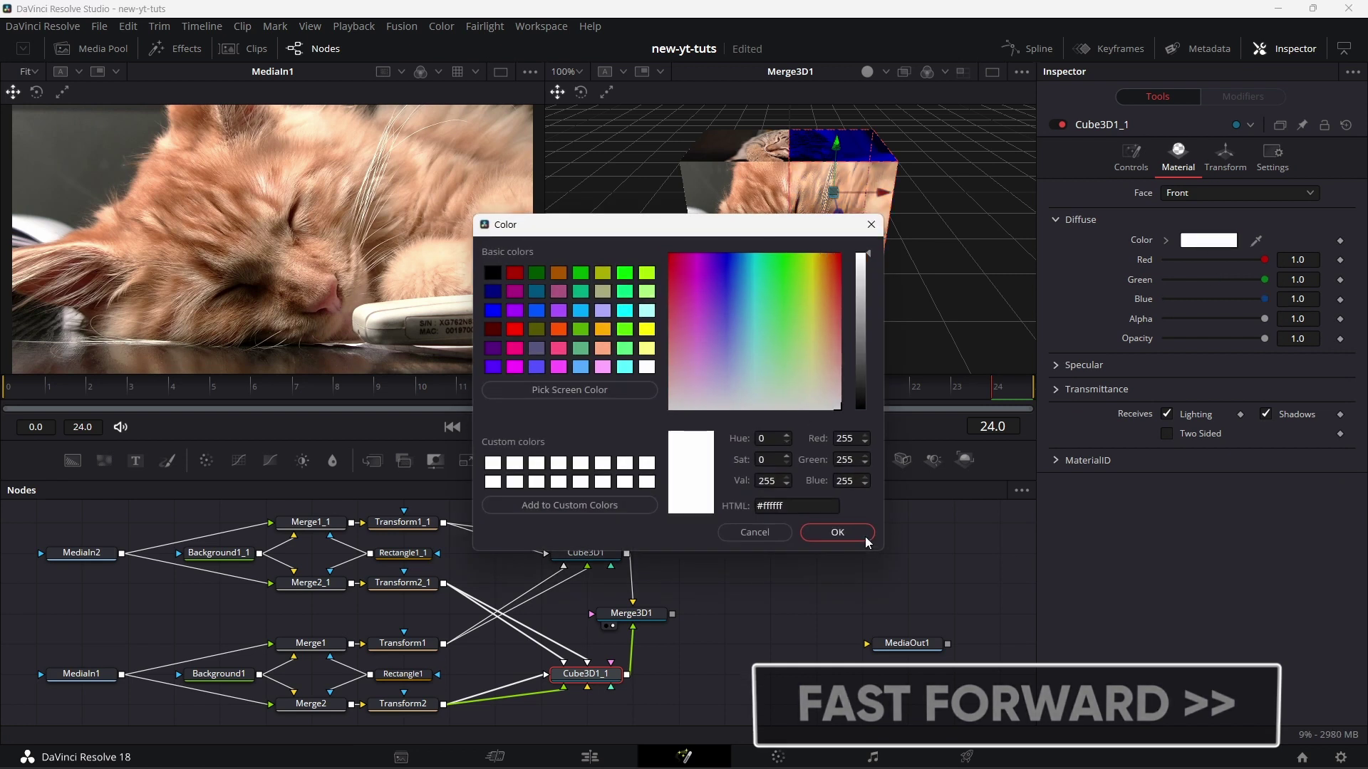
click(860, 536)
Set the diffuse color of Cube3D1_1's Right and Left faces to white.
click(1199, 194)
click(1201, 229)
click(1204, 241)
click(536, 463)
click(826, 533)
click(1192, 192)
click(1201, 243)
click(1209, 240)
click(537, 463)
click(837, 532)
Set the diffuse color of Cube3D1_1's Top and Bottom faces to white and deselect the cube.
click(1218, 189)
click(1206, 283)
click(1209, 241)
click(536, 463)
click(826, 523)
click(1218, 192)
click(1201, 270)
click(1209, 240)
click(536, 463)
click(826, 524)
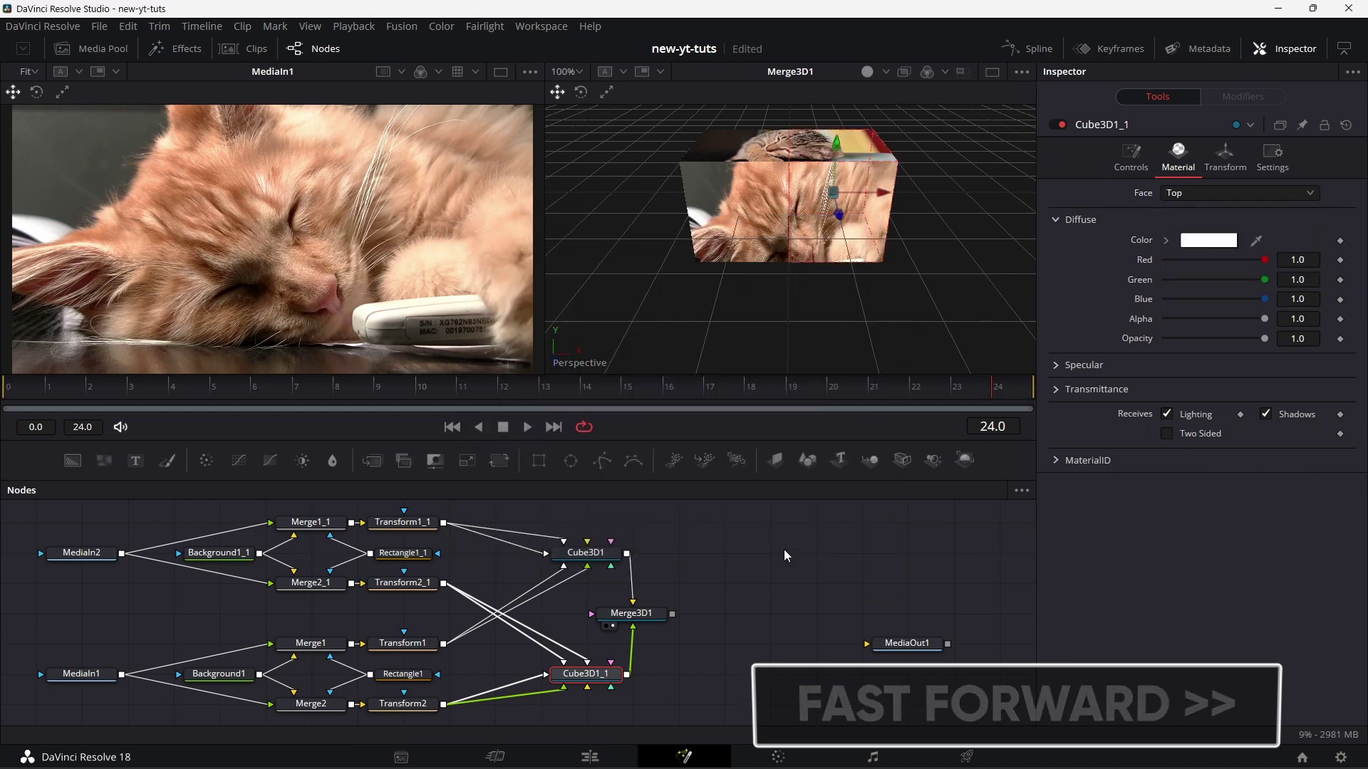
click(761, 589)
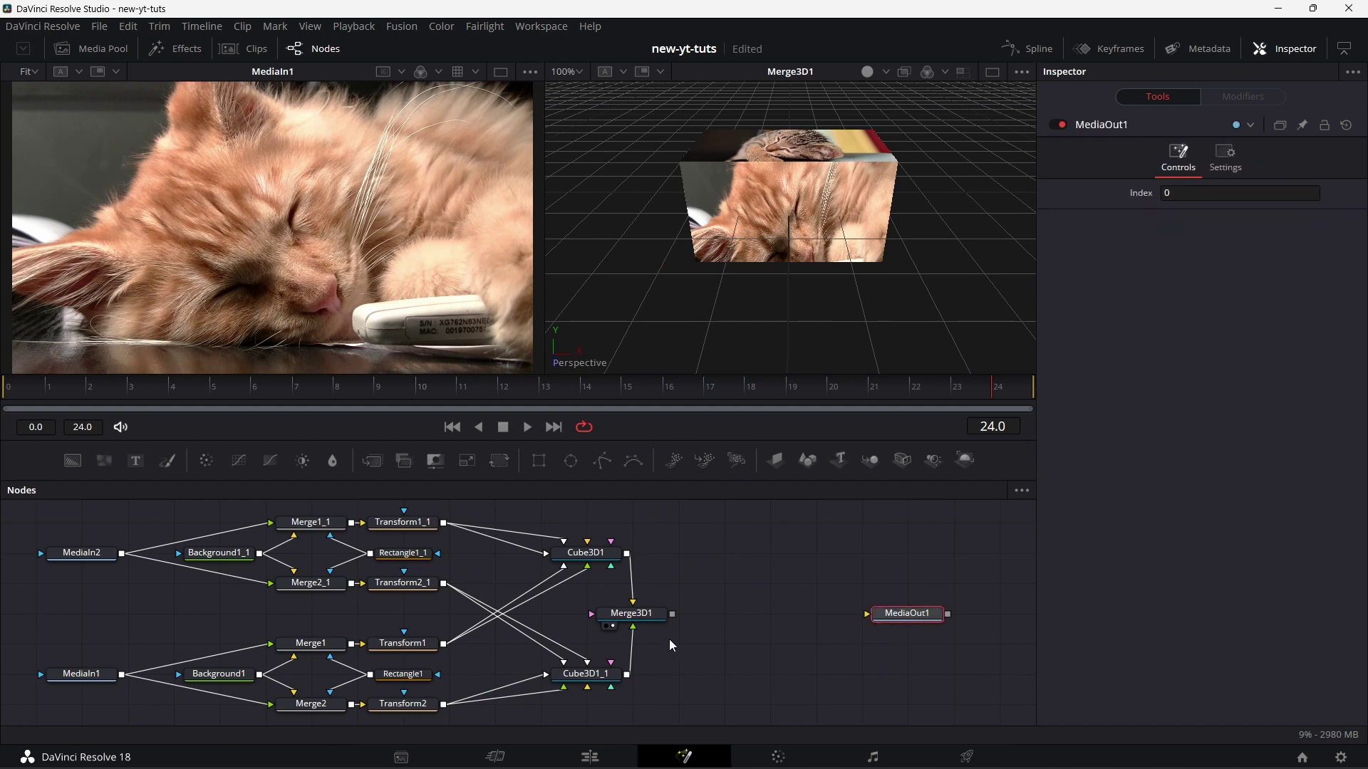
Add a Camera3D node connected into Merge3D1, and add a Renderer3D node fed by Merge3D1's output.
drag(902, 460, 645, 618)
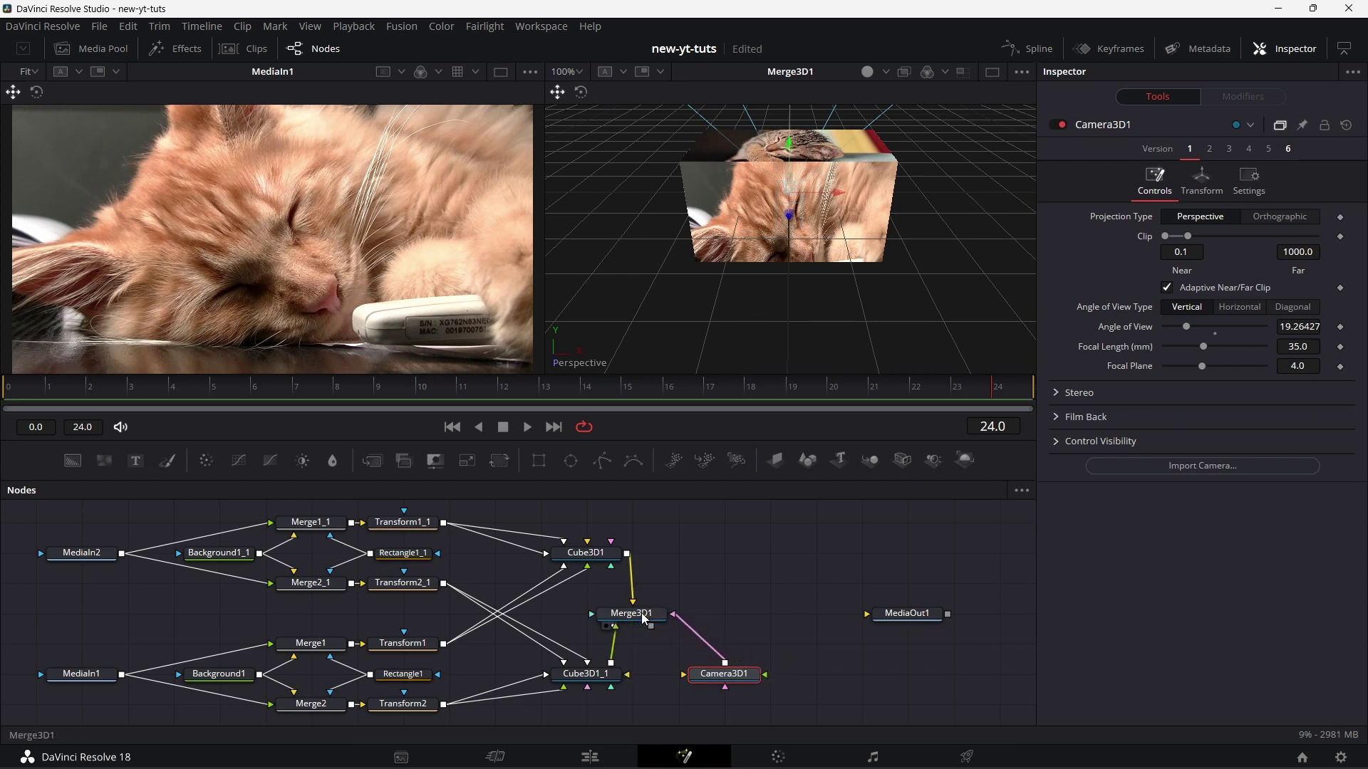
drag(725, 674, 680, 673)
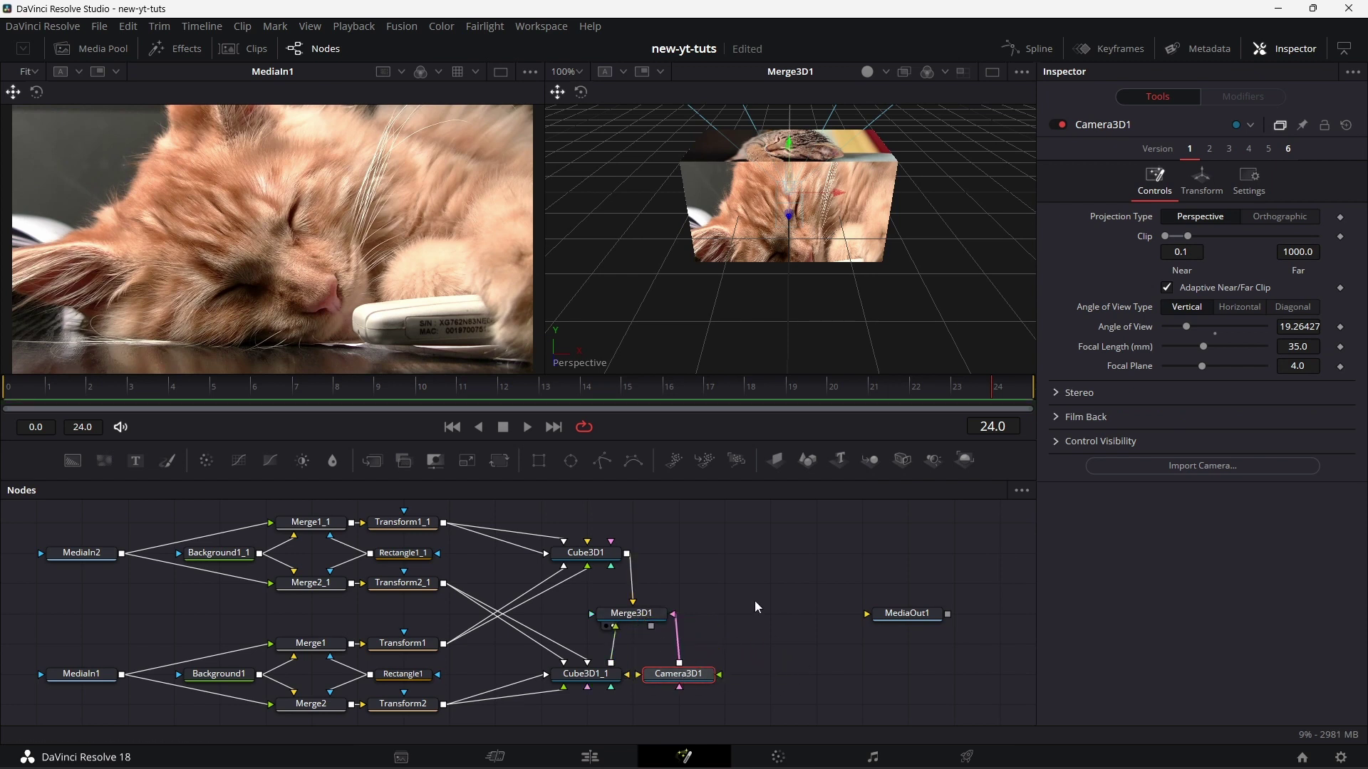
drag(965, 459, 761, 609)
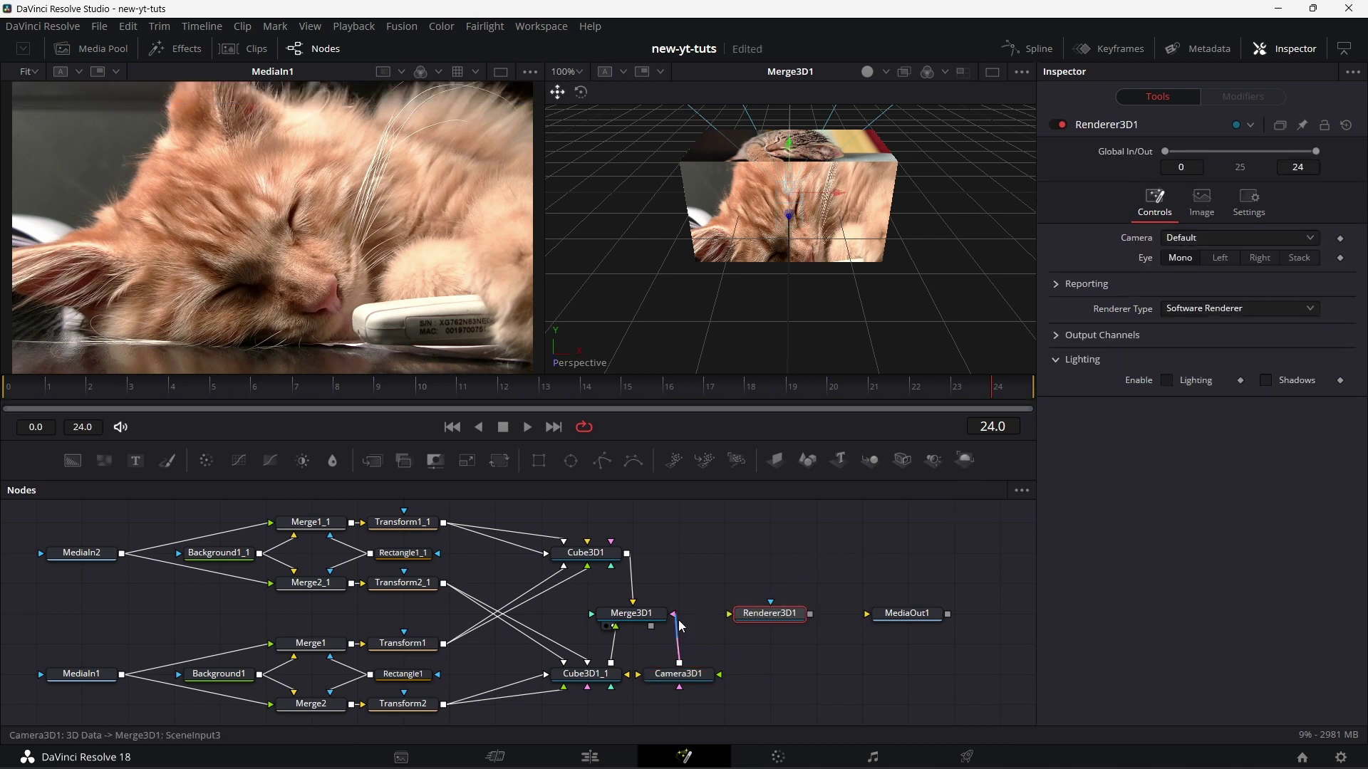
drag(653, 631, 762, 615)
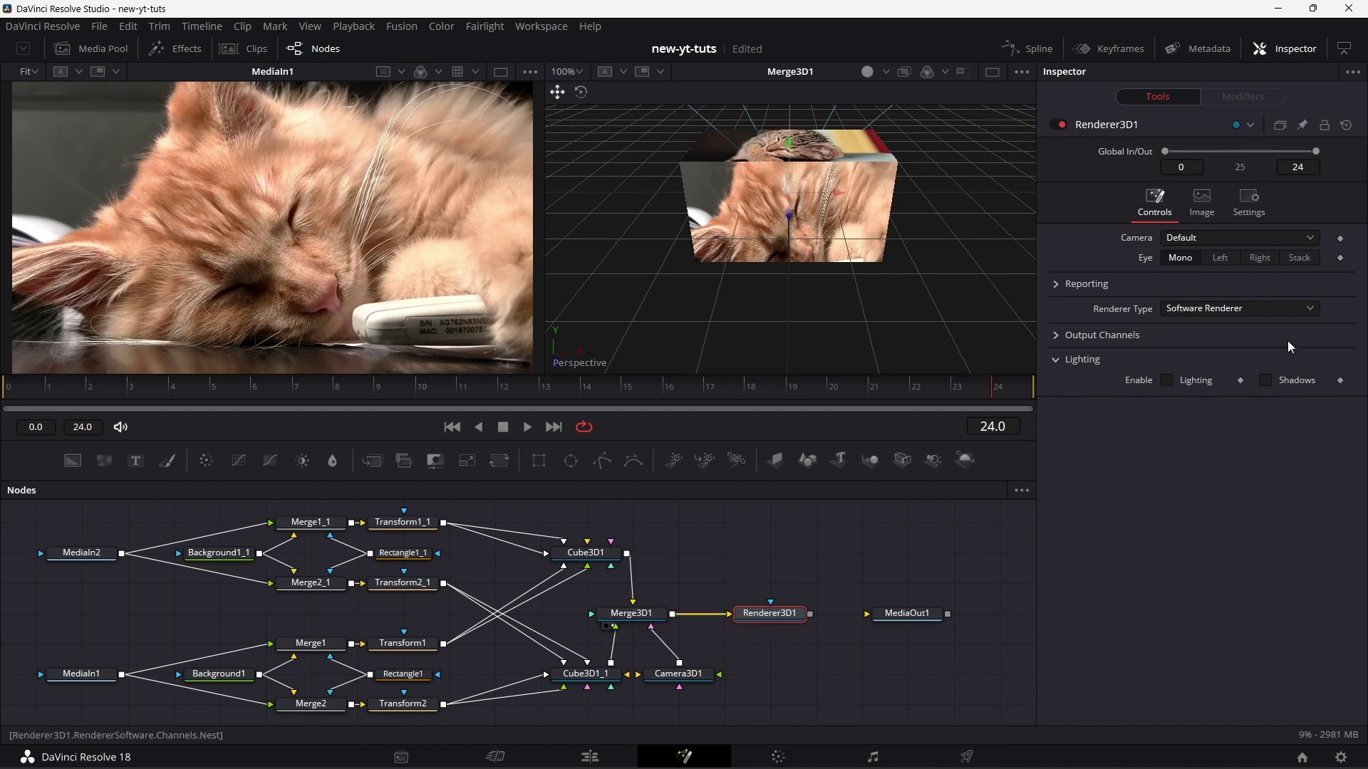
Set Renderer3D1's renderer type to OpenGL Renderer and show its output in the first viewer.
click(1309, 309)
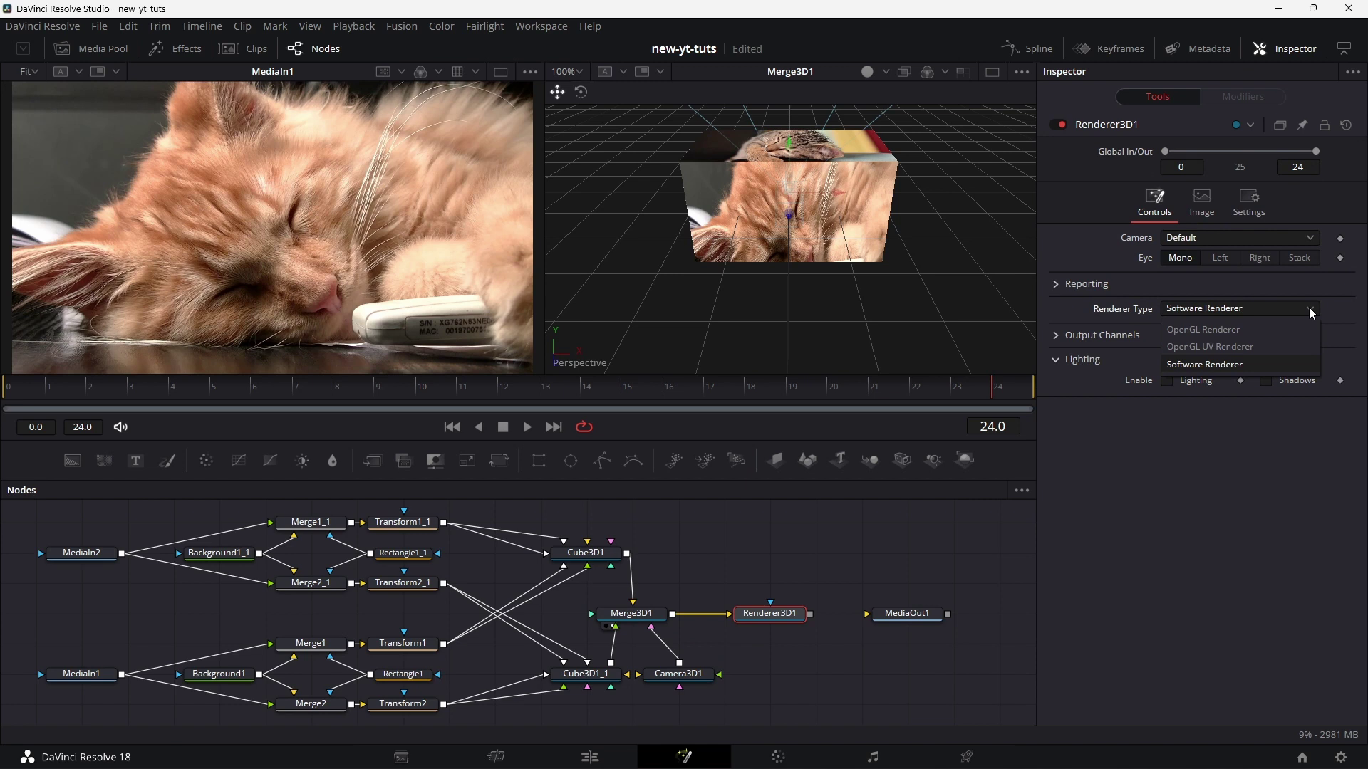
click(1255, 329)
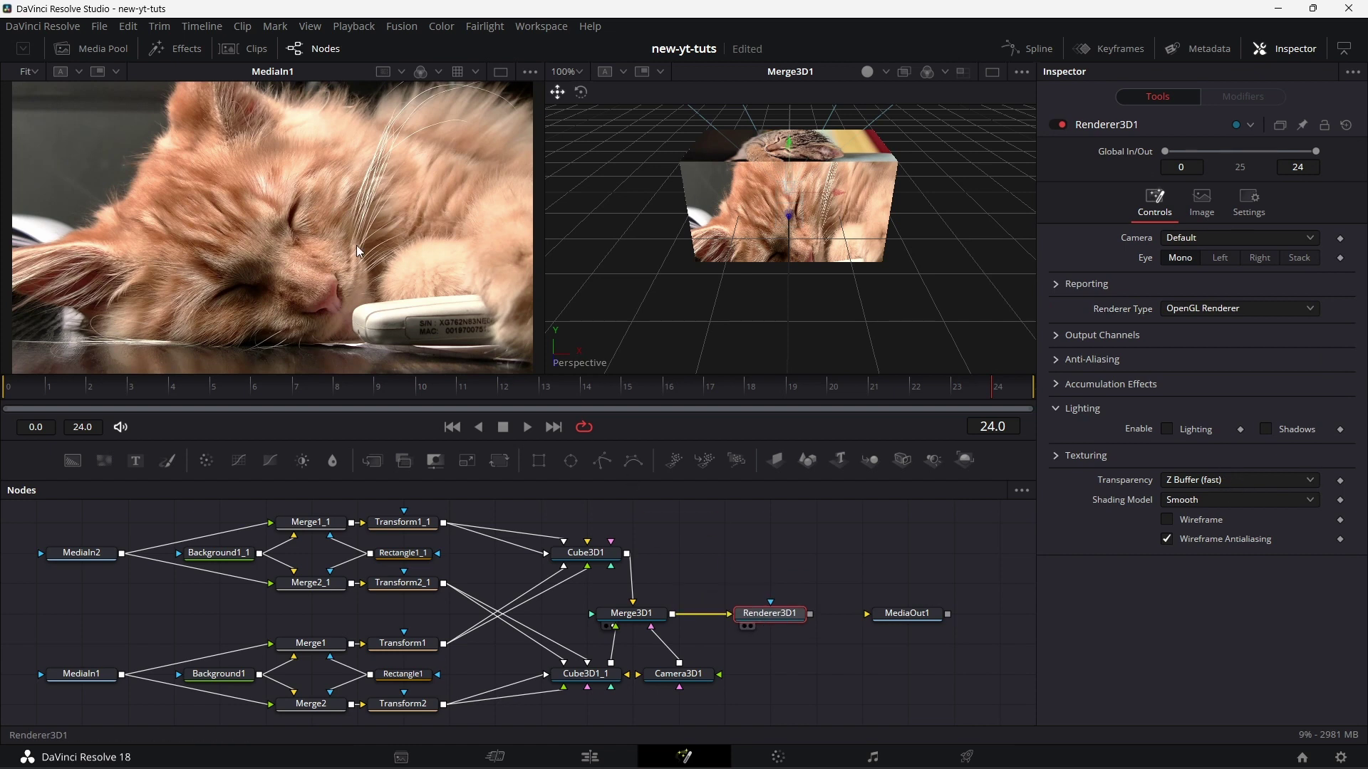
key(1)
Move Camera3D1 back along Z to a translation of 1.95.
click(684, 674)
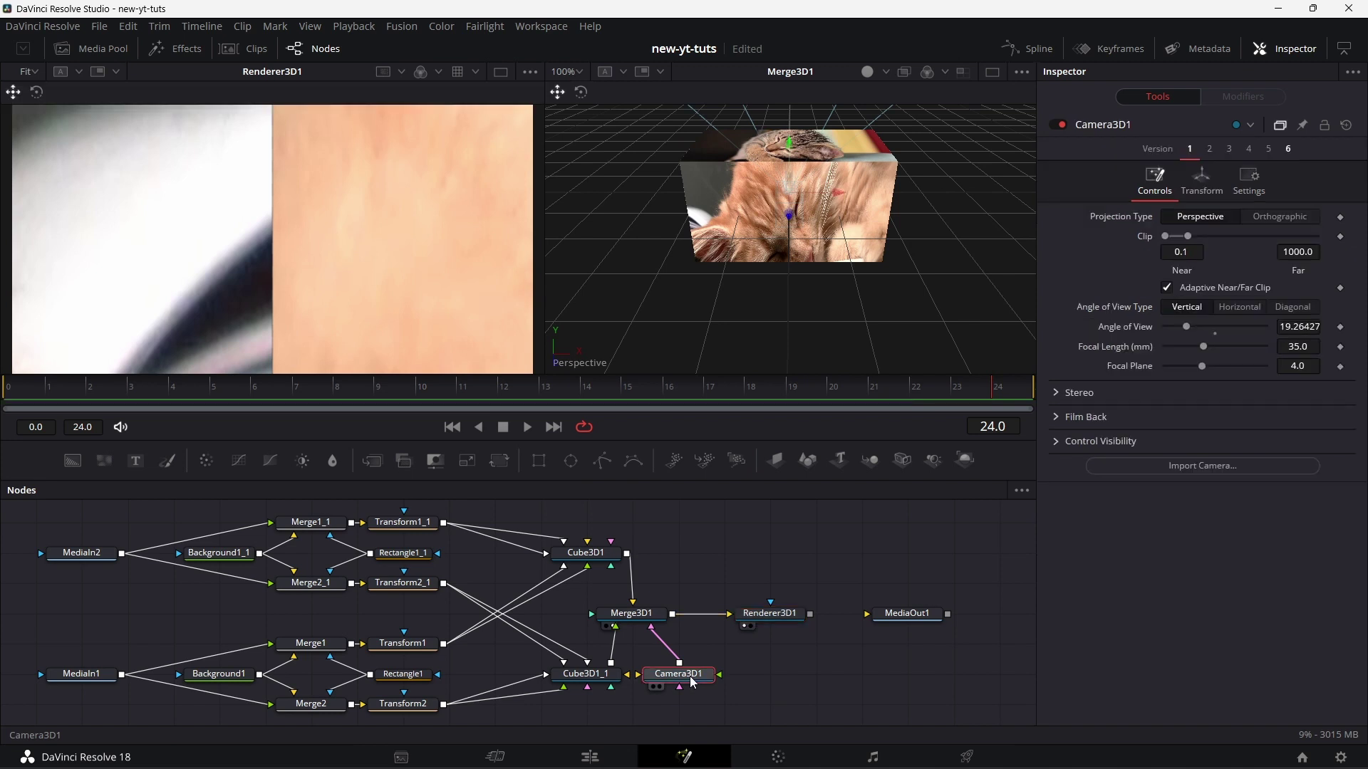
click(1203, 178)
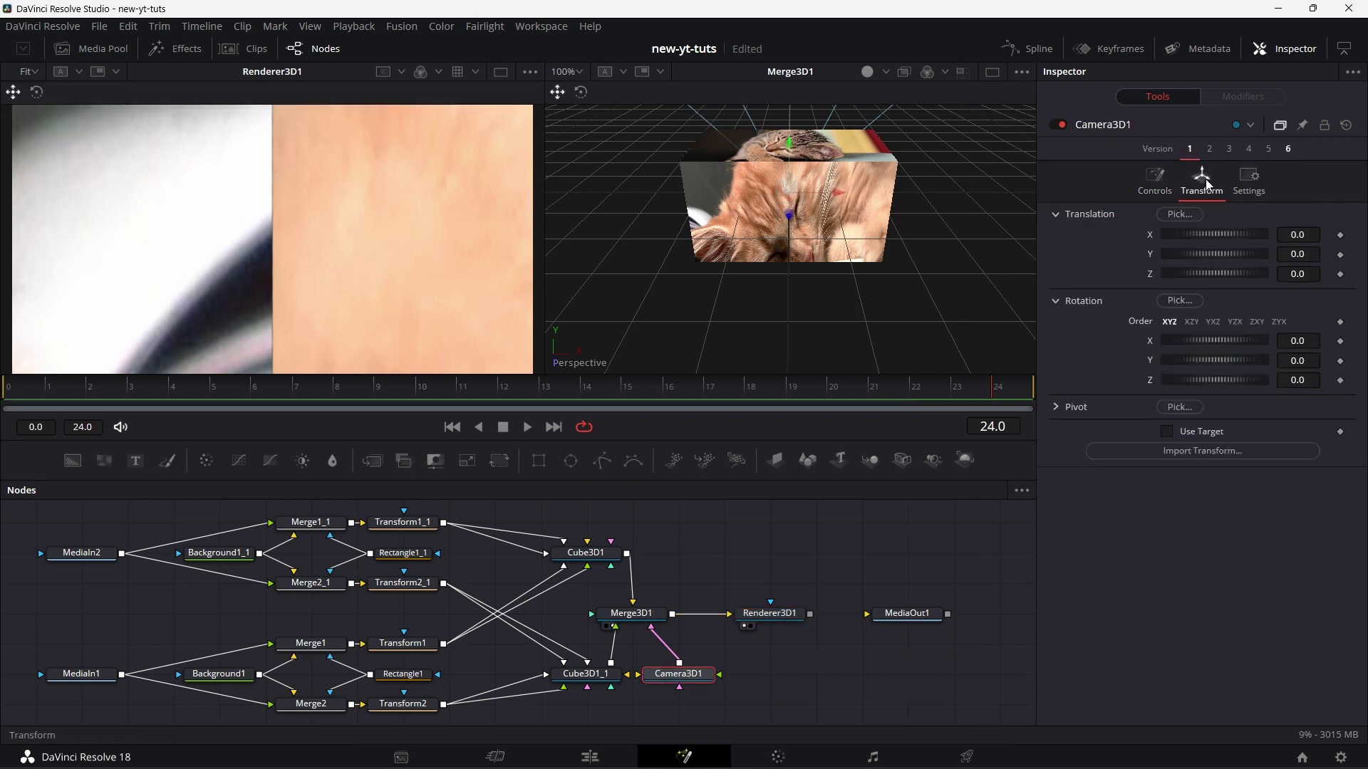
drag(1205, 275, 1216, 275)
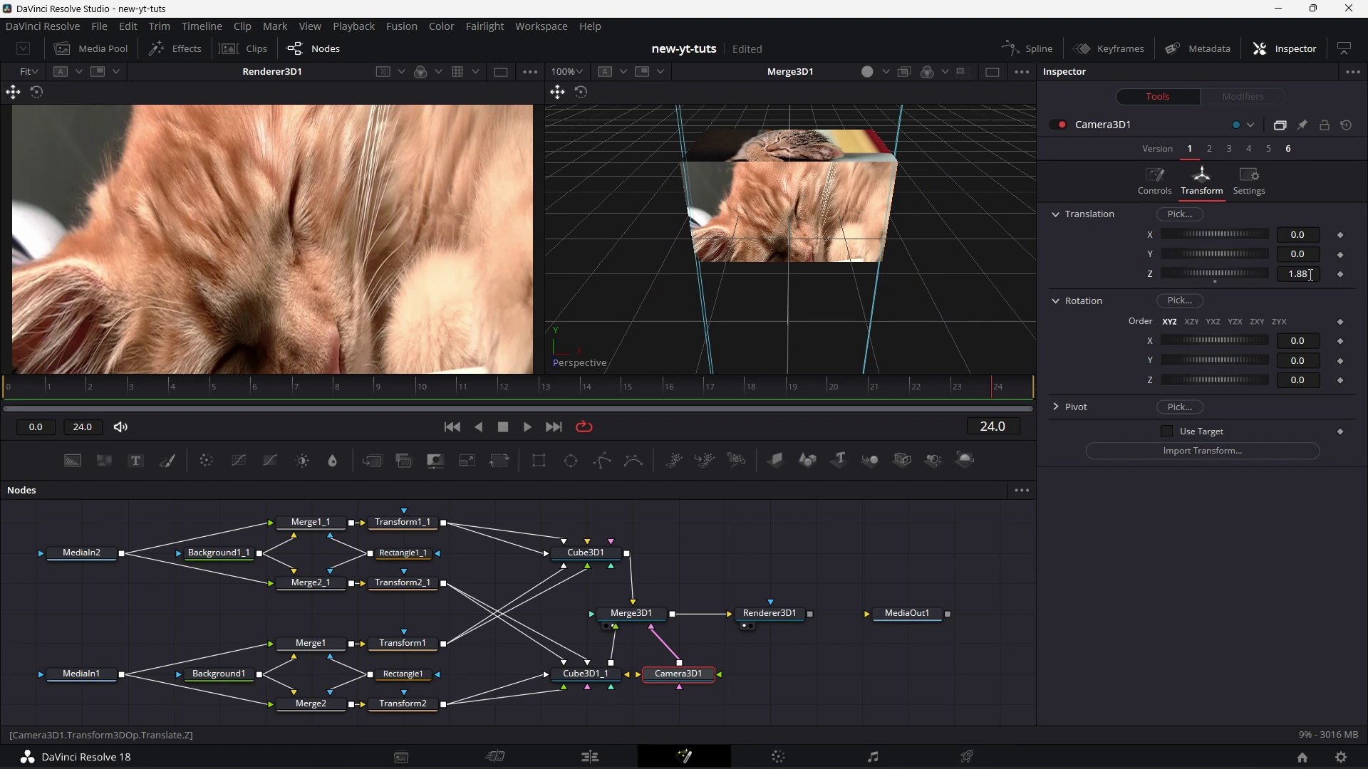
scroll(1307, 275, up, 1)
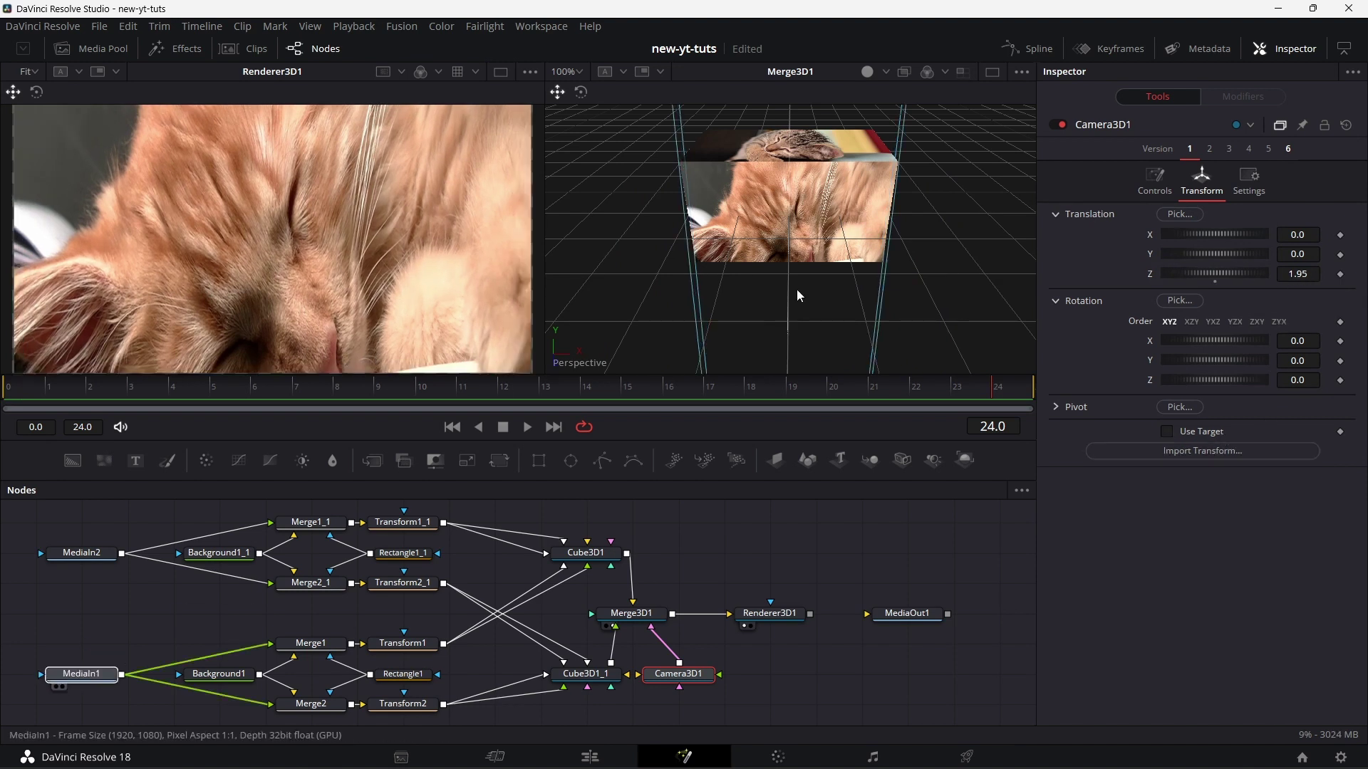
Show MediaIn1 in the second viewer for comparison and fine-tune Camera3D1's Z translation to 1.94.
drag(796, 290, 795, 290)
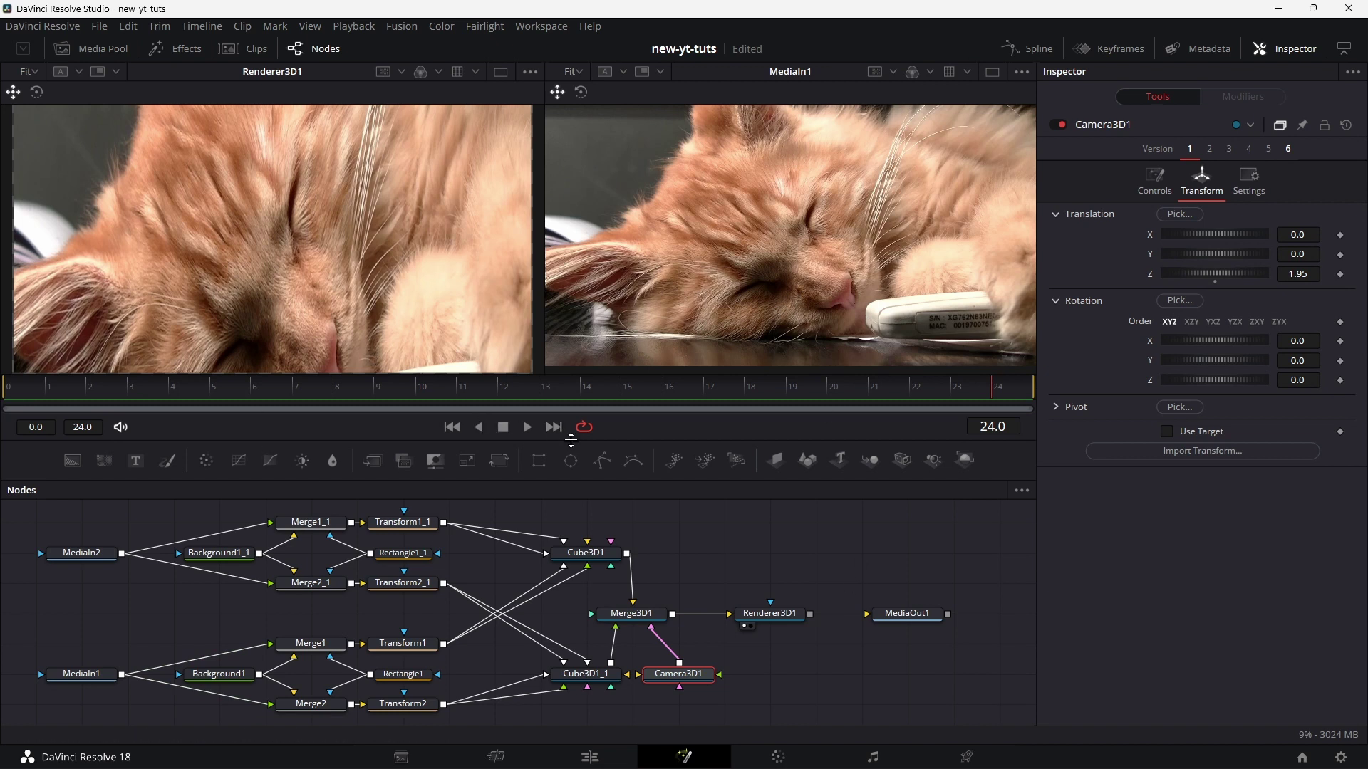
drag(571, 441, 572, 493)
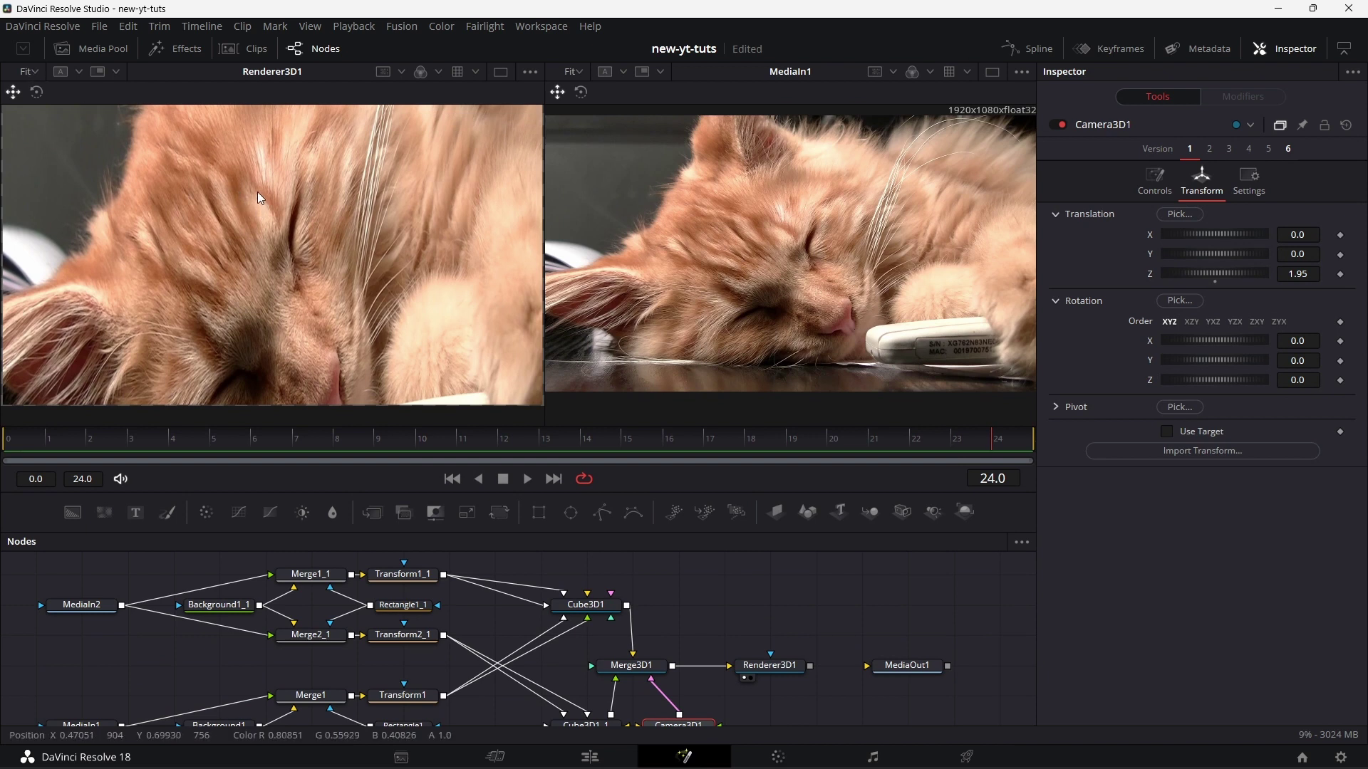
scroll(257, 191, down, 1)
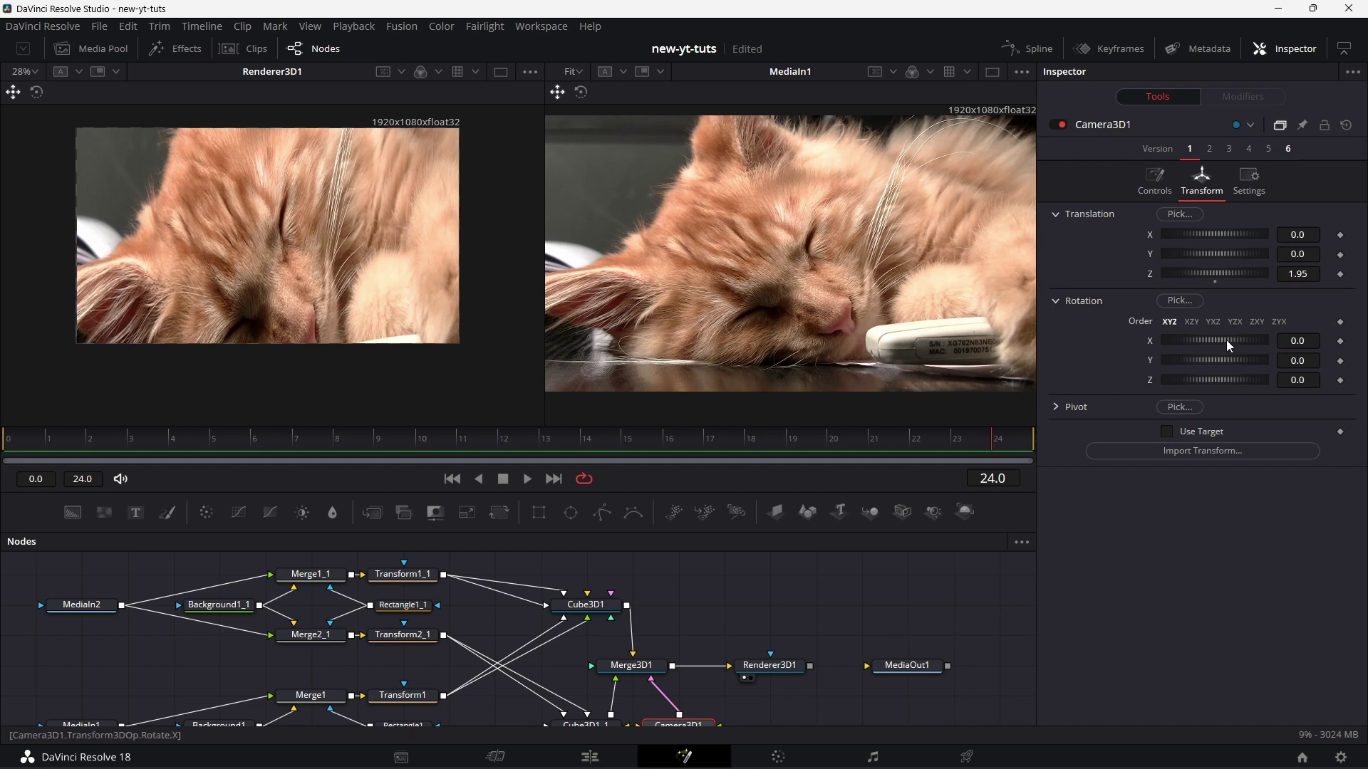
scroll(1303, 278, down, 1)
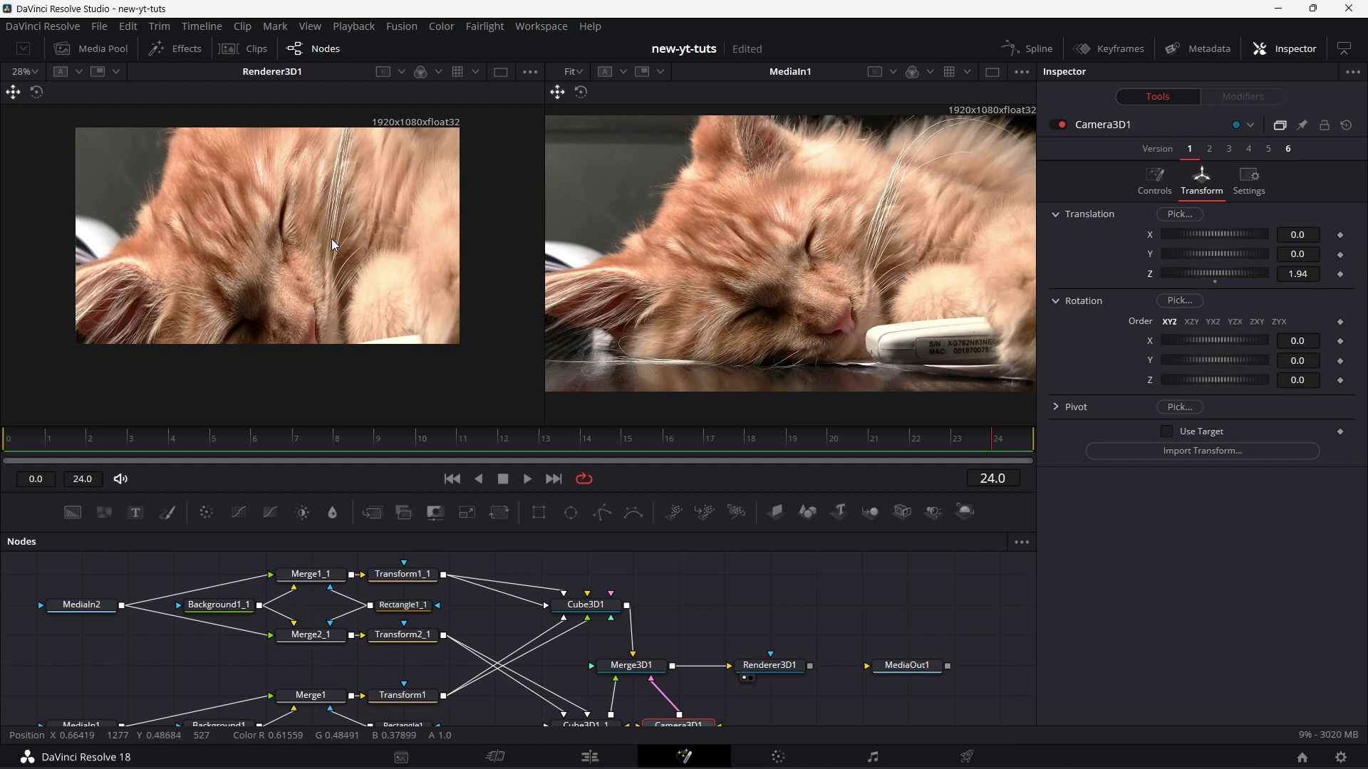
Turn off Use Size and Aspect on Transform1_1 and Transform2_1 and reset each Y Size to 1.0.
click(402, 574)
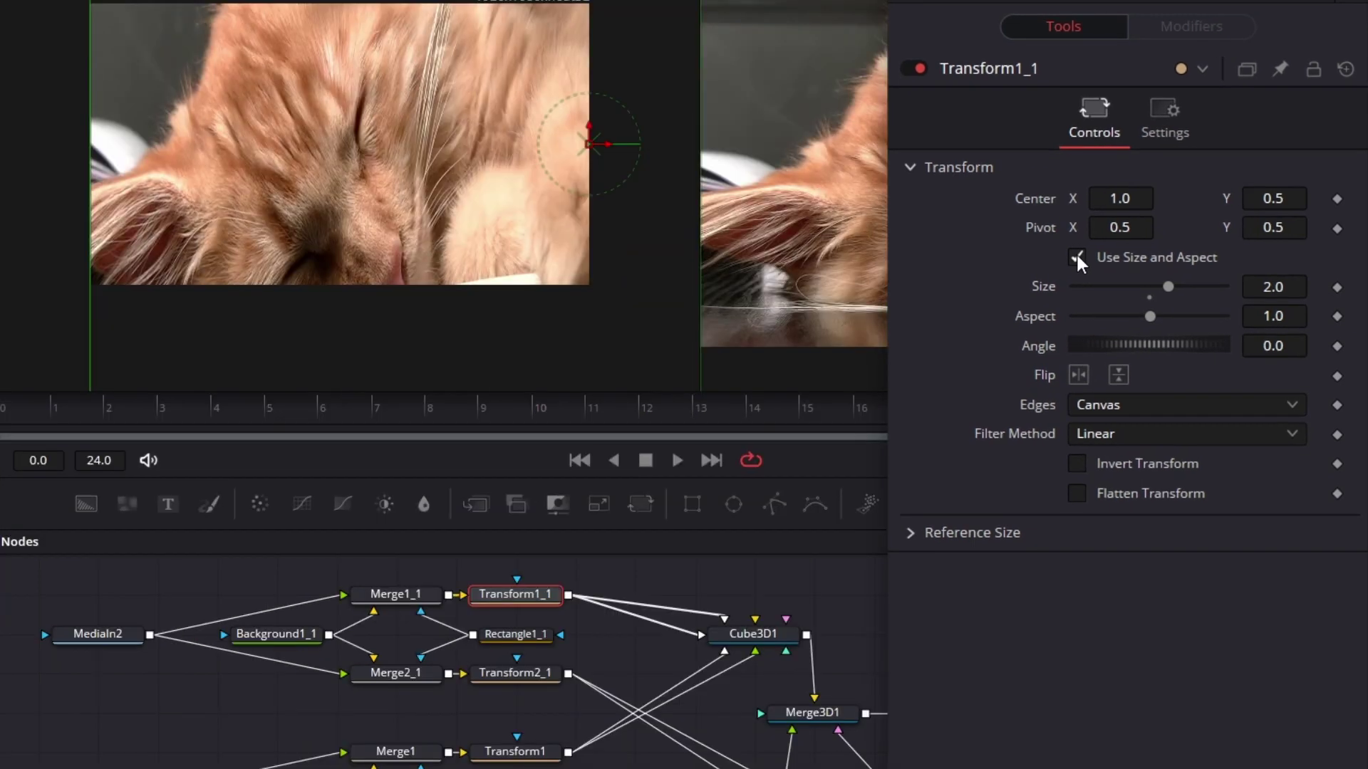
click(1077, 258)
double_click(1040, 315)
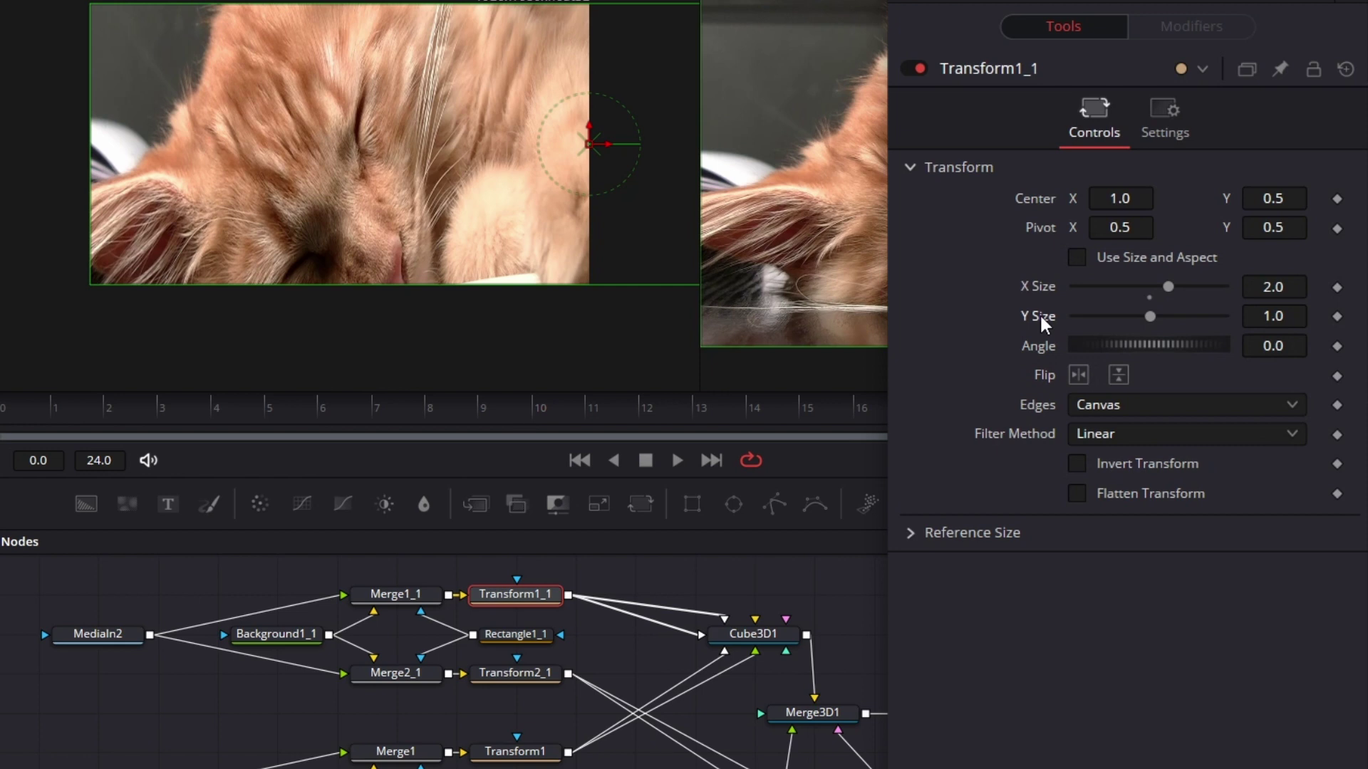
click(525, 673)
click(1077, 258)
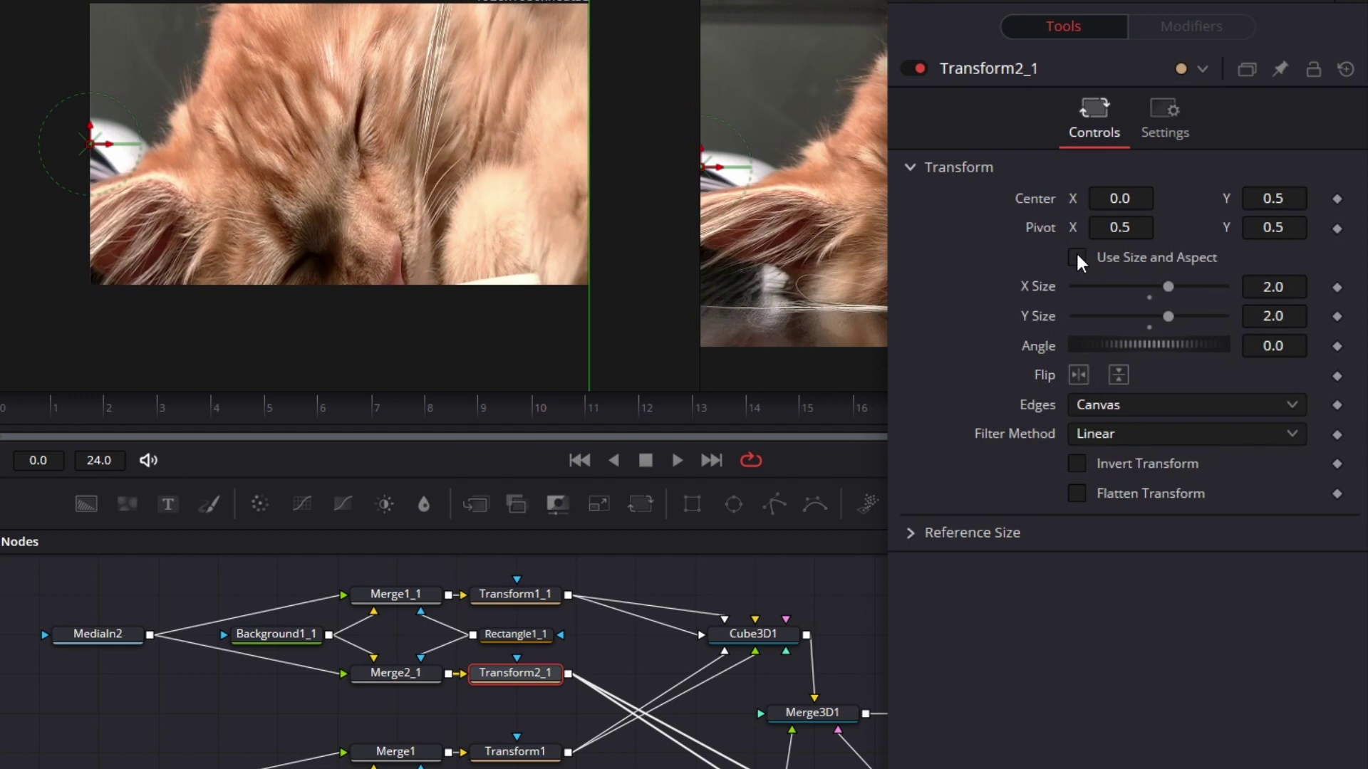
double_click(1041, 318)
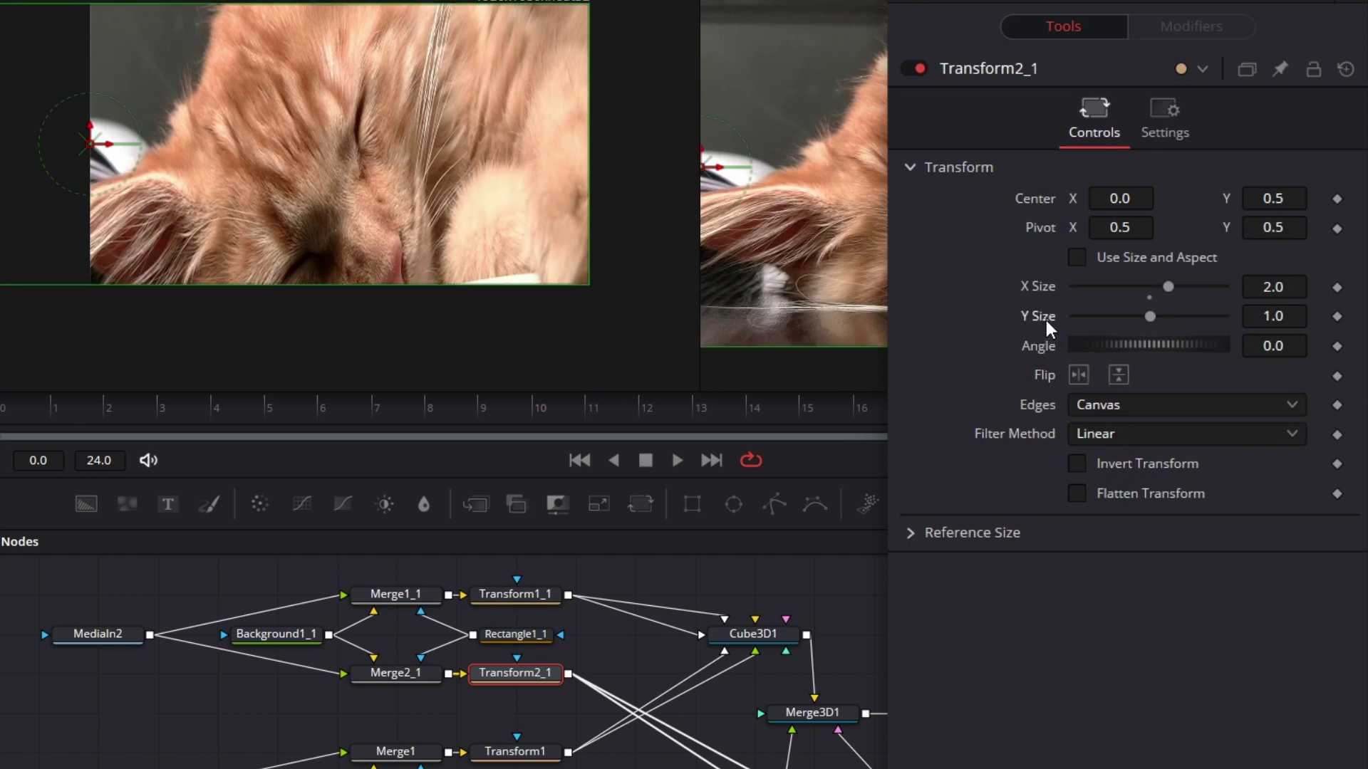
Turn off Use Size and Aspect on Transform1 and set its X Size to 2, keeping Y Size at 1.0.
scroll(519, 704, down, 2)
click(520, 693)
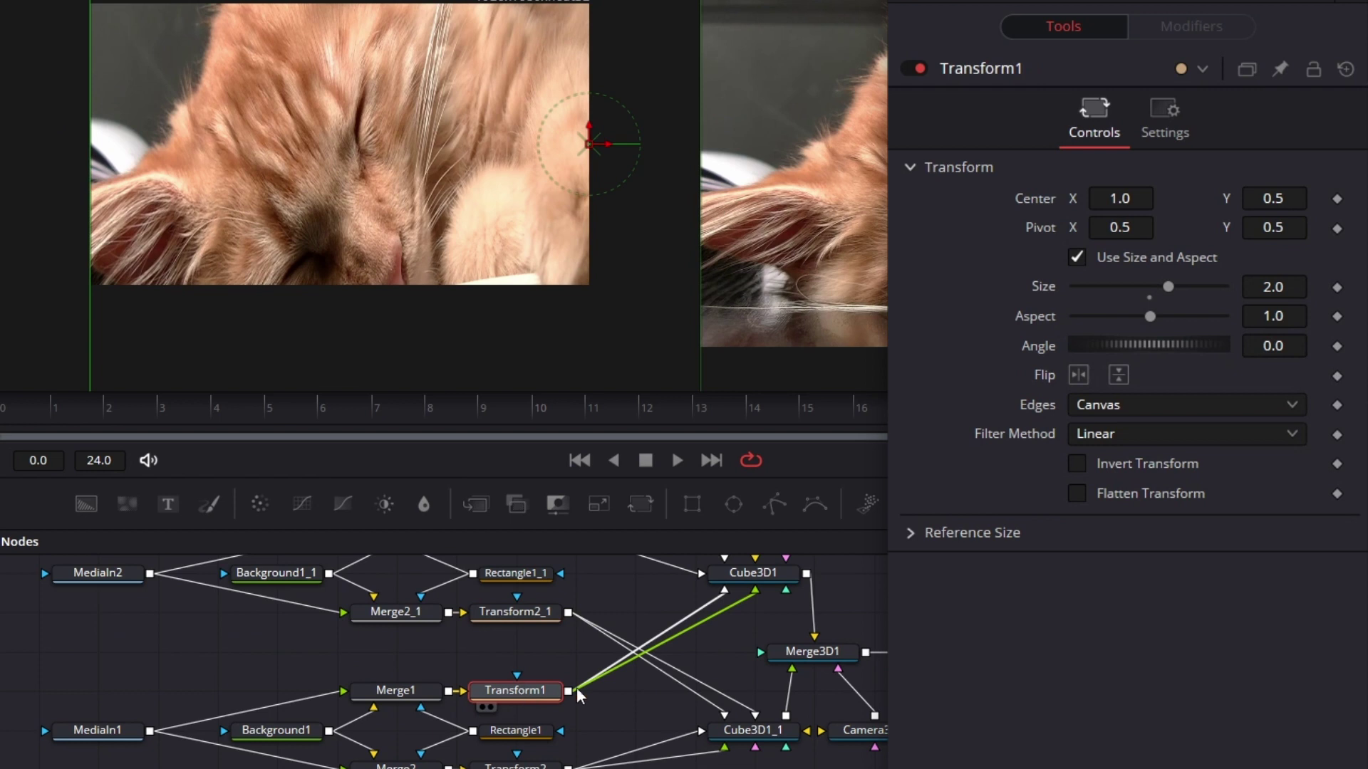
click(1078, 256)
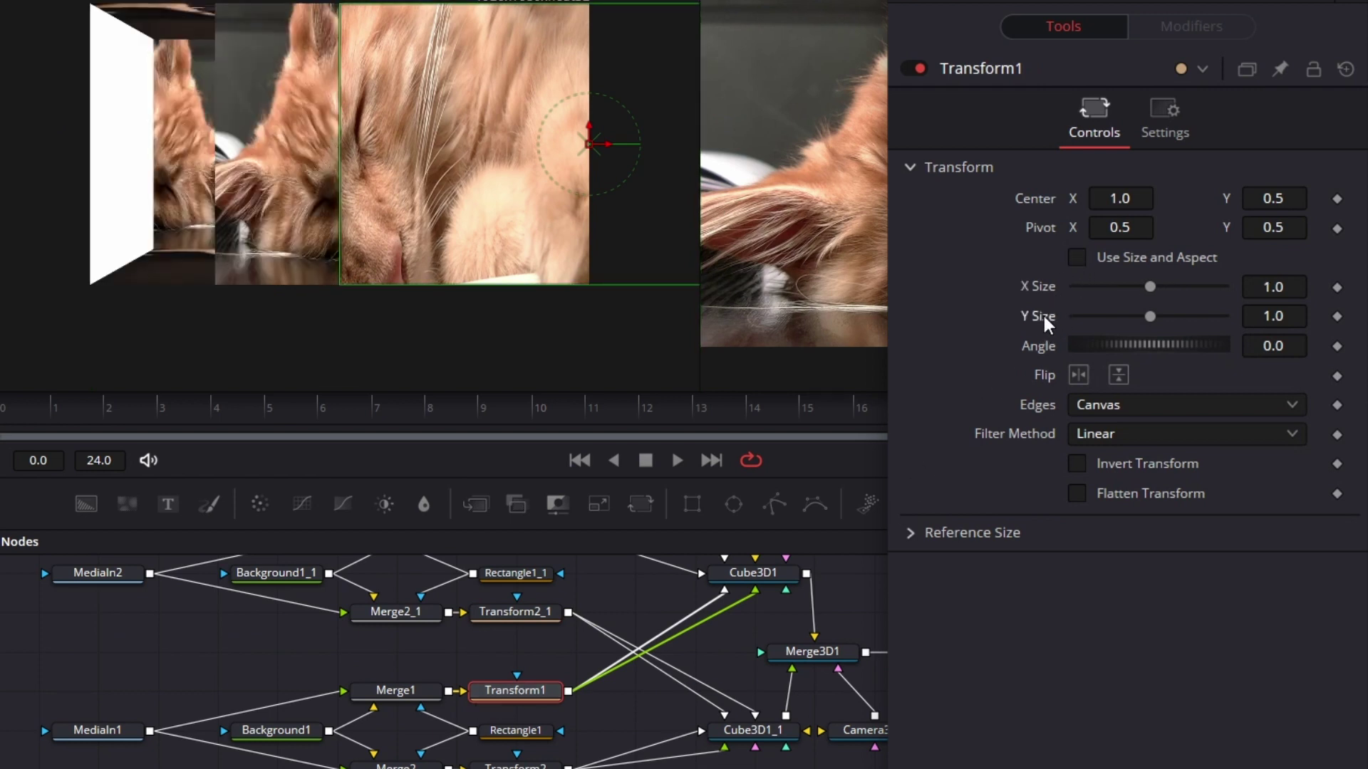
click(1290, 286)
text(2)
key(Return)
Turn off Use Size and Aspect on Transform2 and set its X Size to 2, keeping Y Size at 1.0.
scroll(537, 695, down, 2)
click(535, 708)
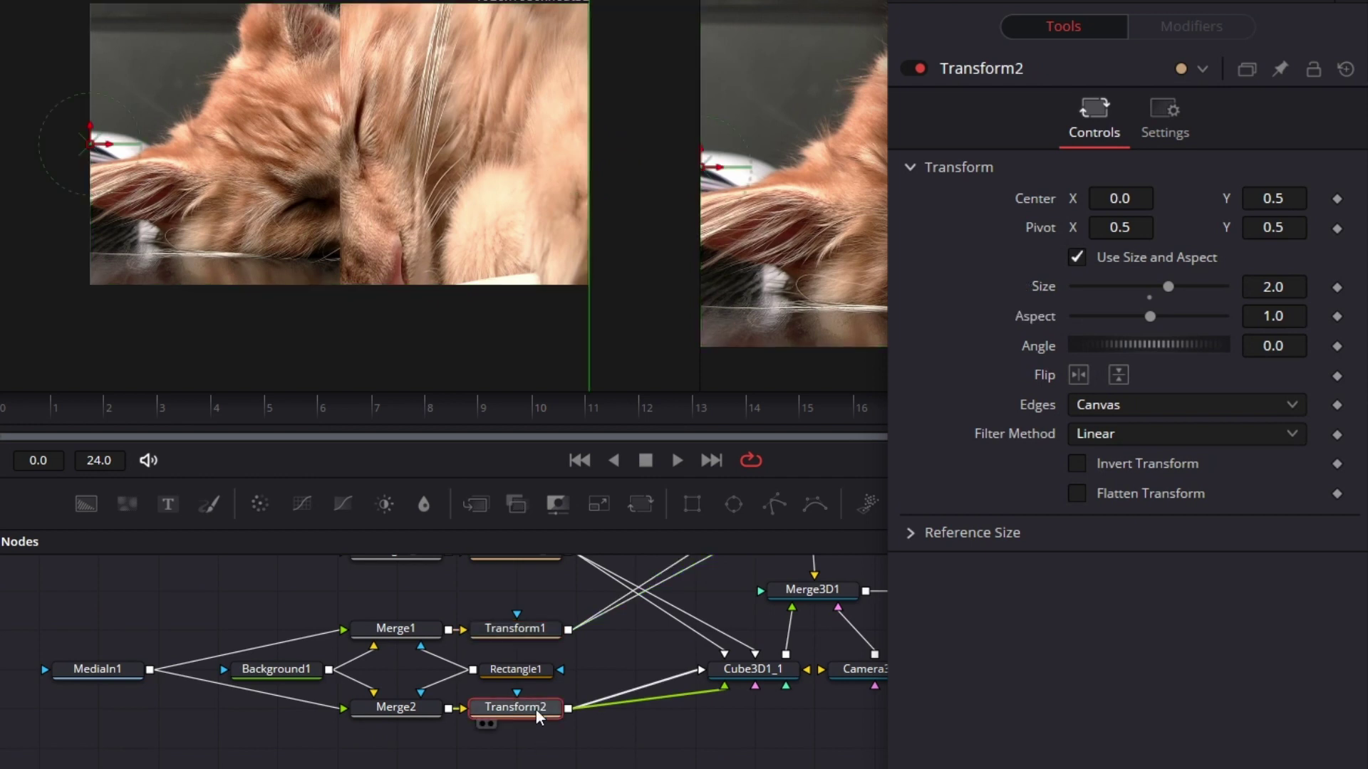
click(1078, 255)
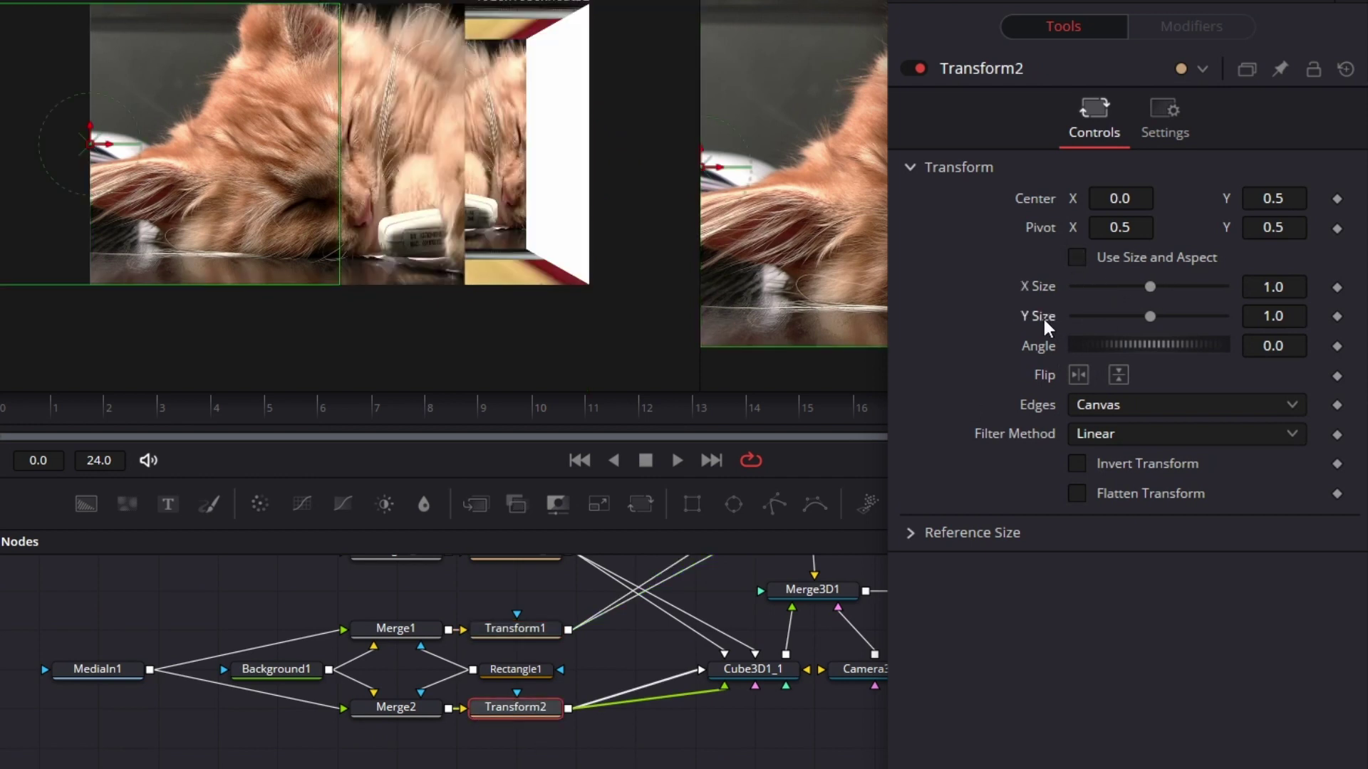
click(1275, 288)
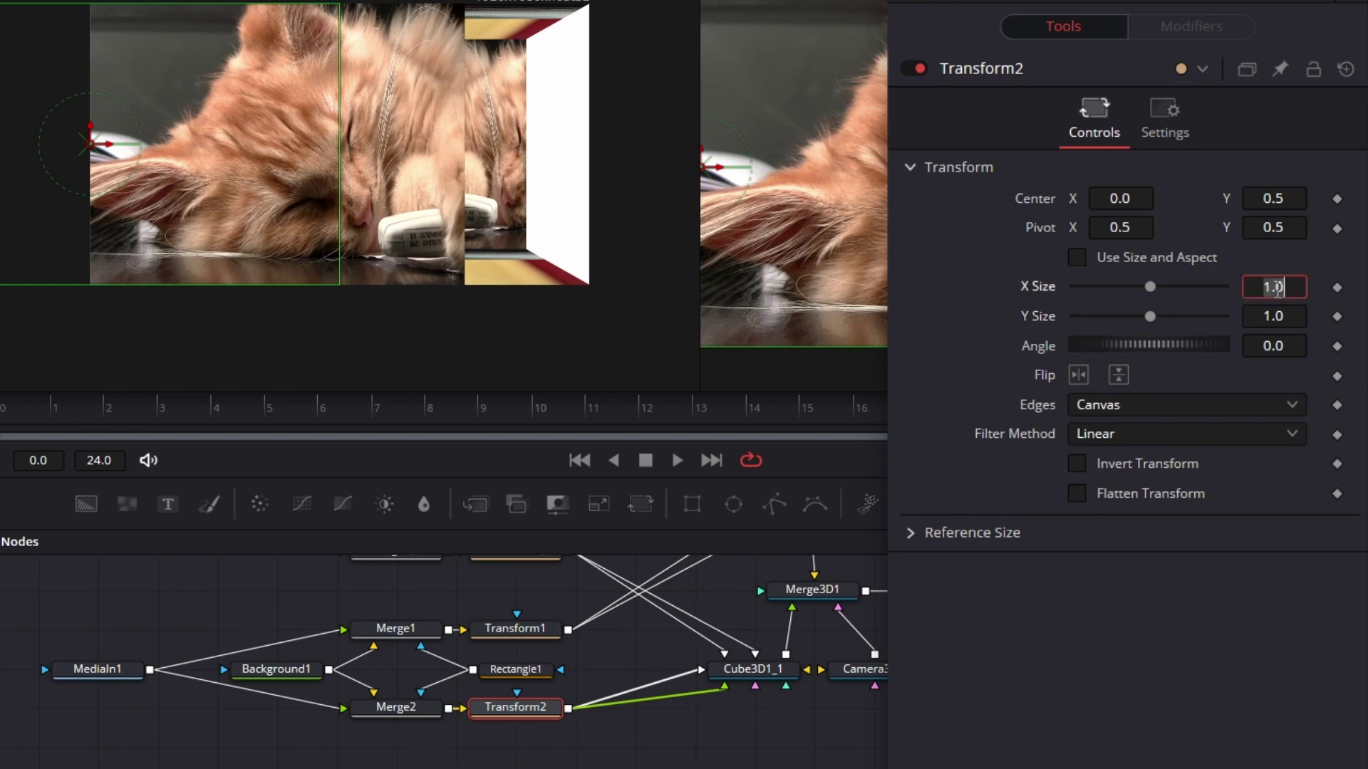
text(2)
key(Tab)
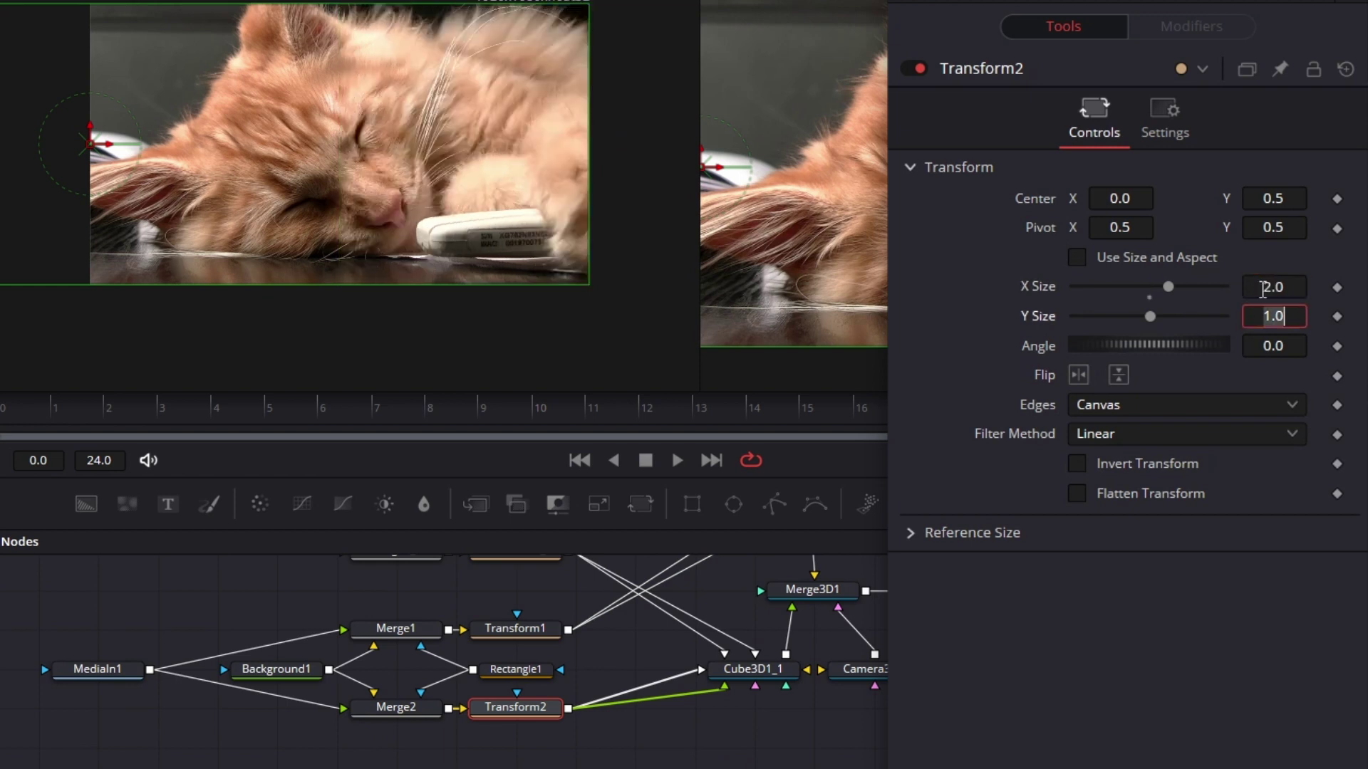
Review the transform and camera settings, and compare the original MediaIn1 with Renderer3D1's output in the first viewer.
click(512, 626)
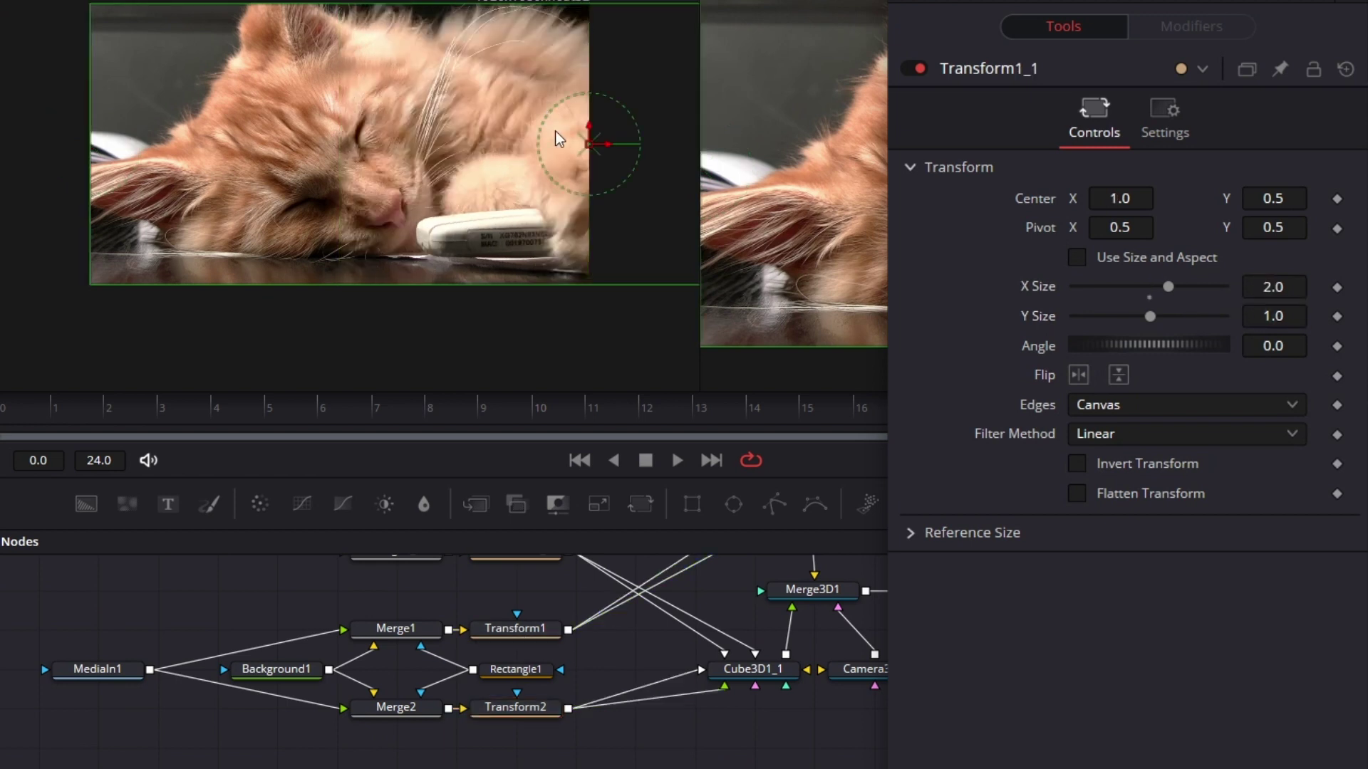
drag(639, 228, 638, 243)
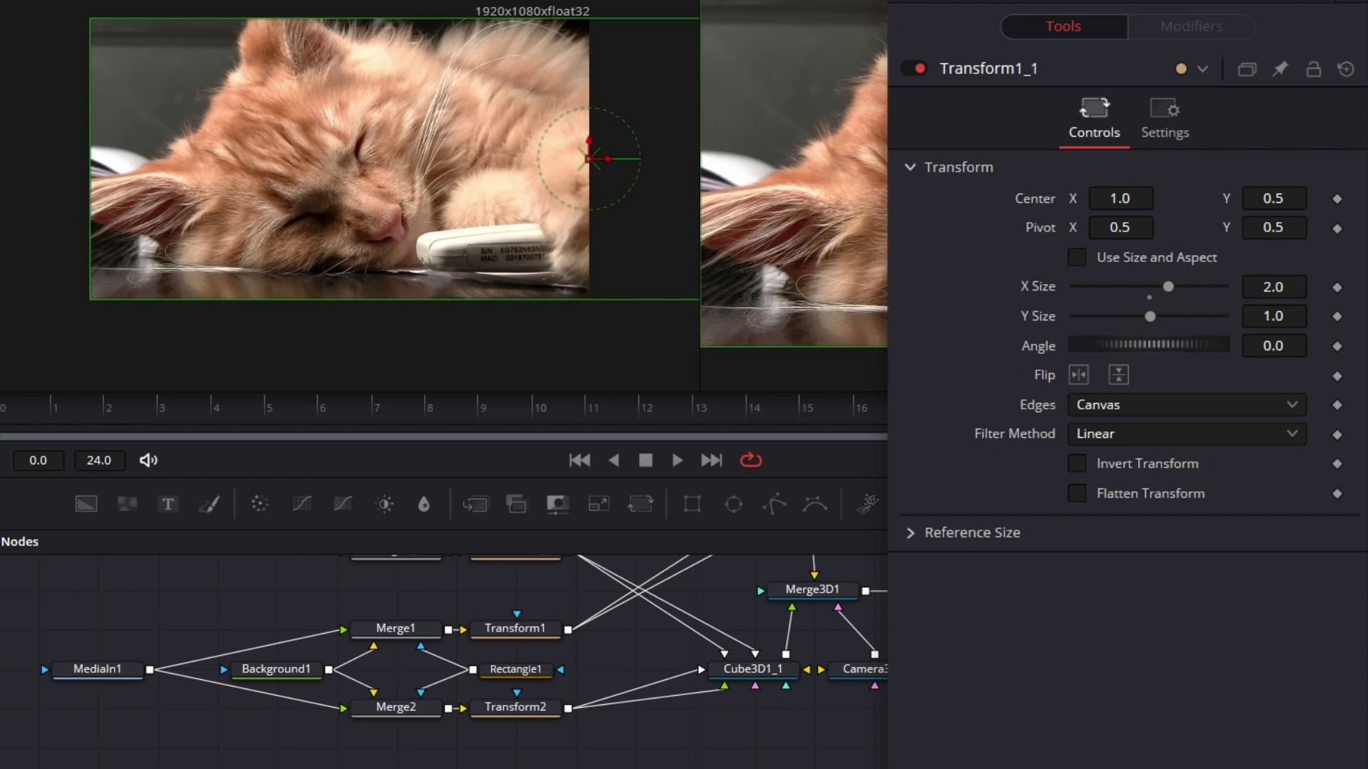
scroll(852, 641, up, 1)
click(855, 684)
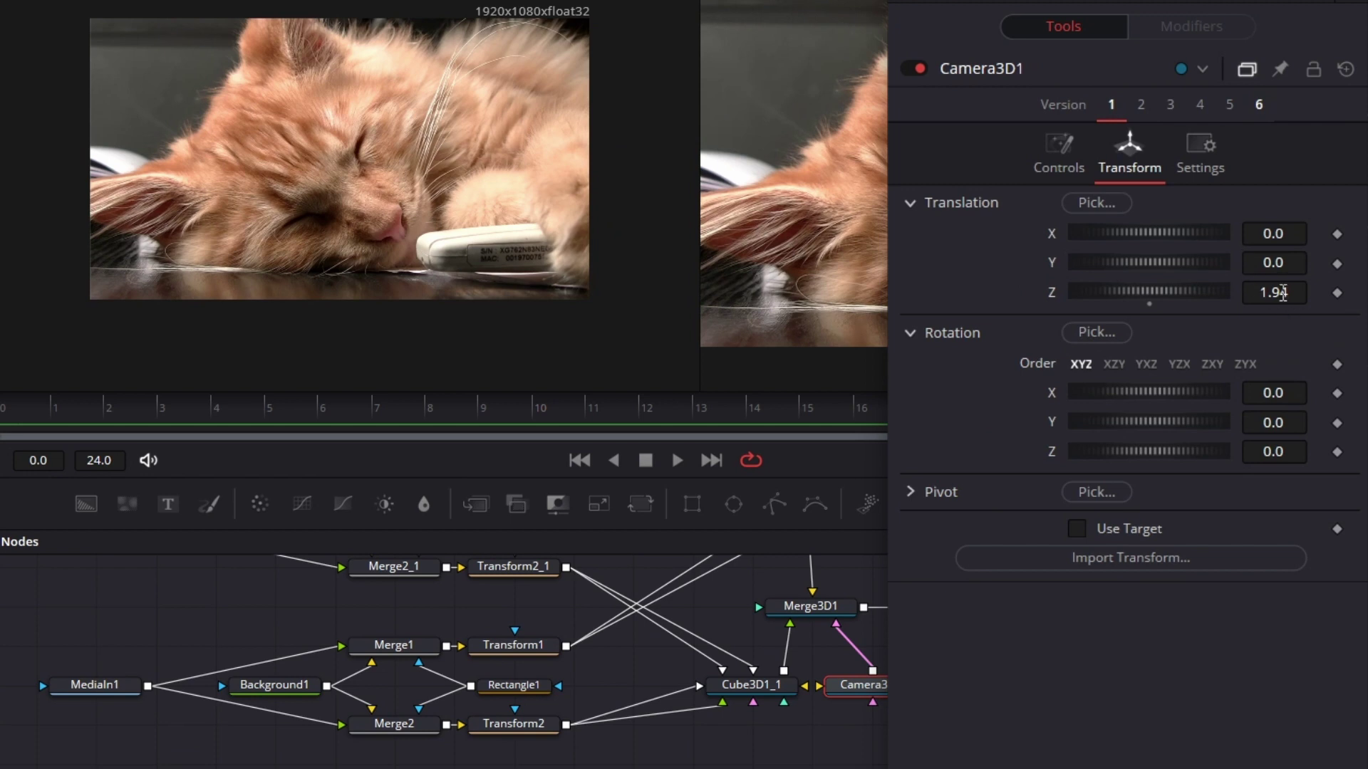
drag(1282, 293, 1281, 293)
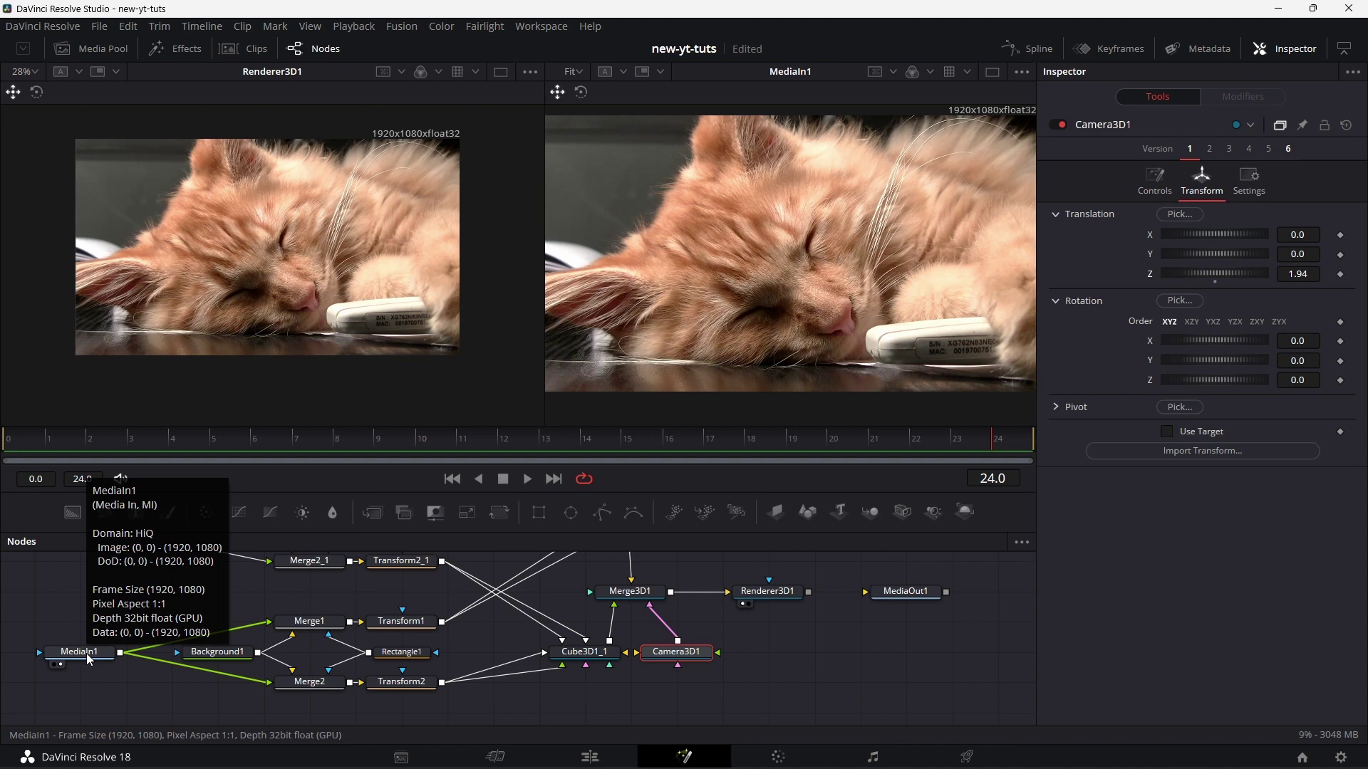
click(54, 664)
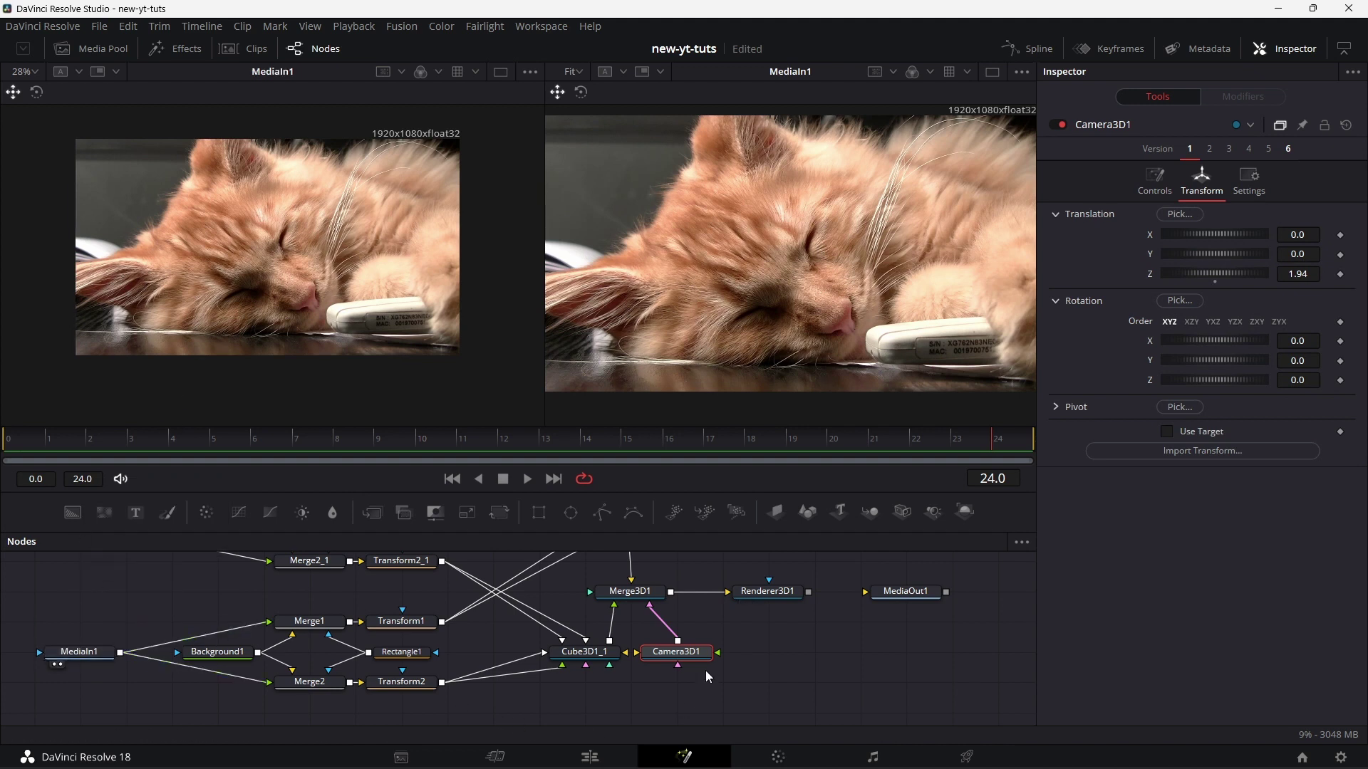
drag(755, 596, 233, 340)
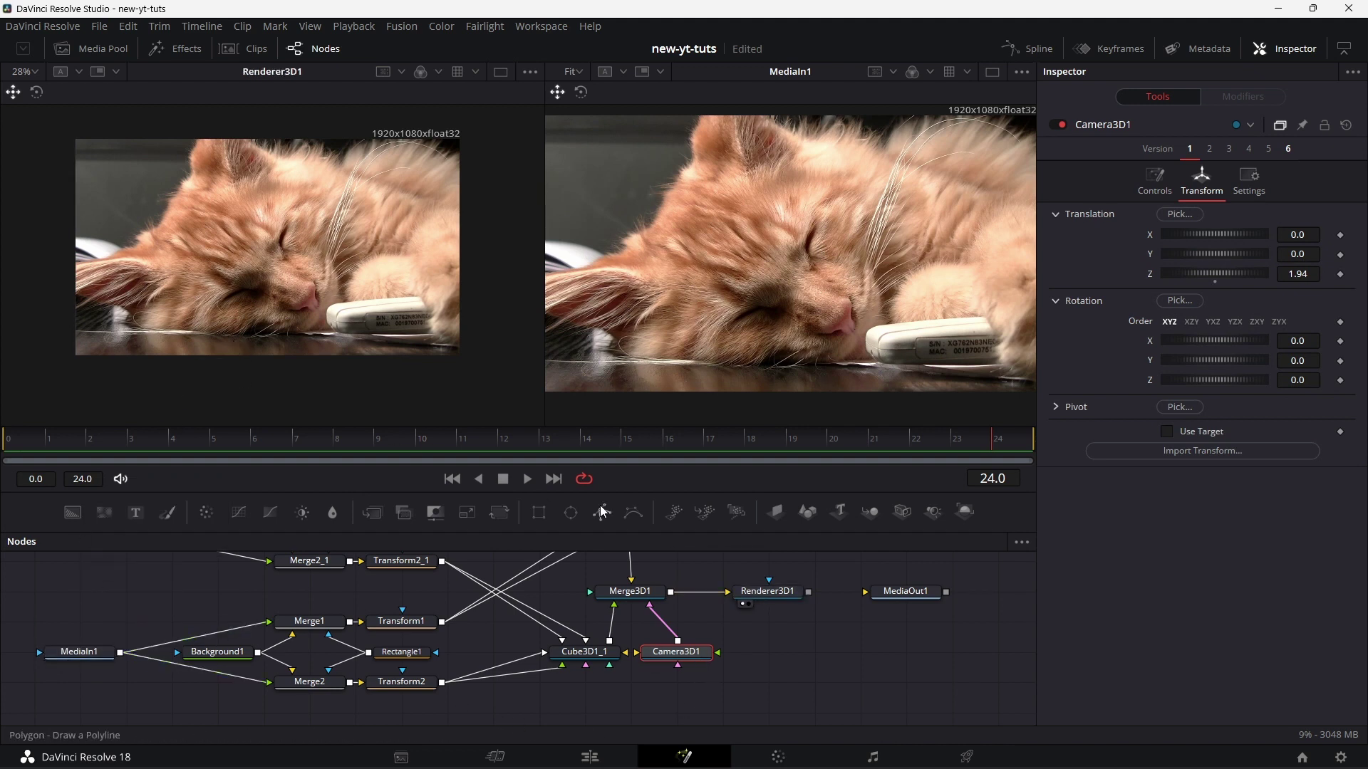
Connect Renderer3D1 to MediaOut1 and shift Merge3D1, Camera3D1, Renderer3D1 and MediaOut1 together away from the cube nodes to make room.
drag(871, 662, 866, 690)
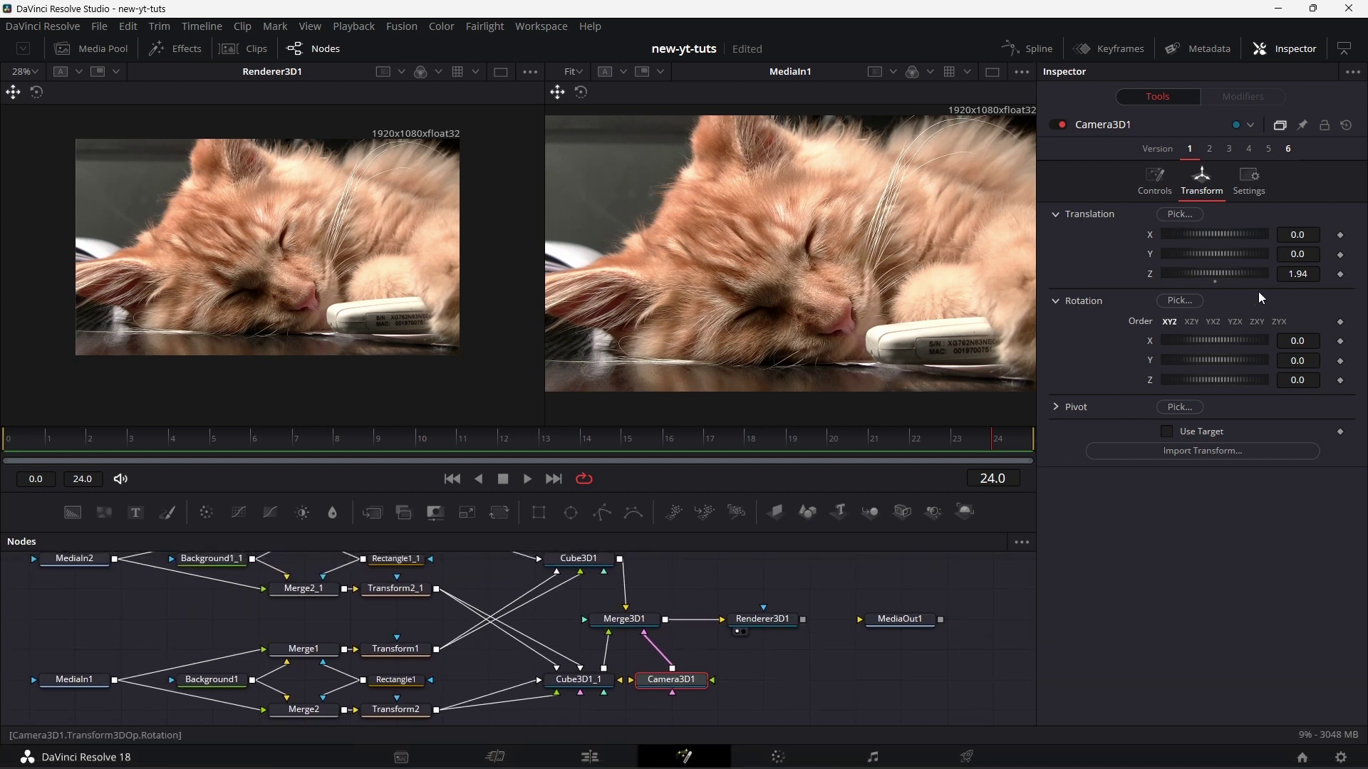
drag(803, 619, 861, 619)
mouse_move(761, 659)
mouse_down()
mouse_move(766, 672)
mouse_move(809, 665)
mouse_move(770, 668)
mouse_up()
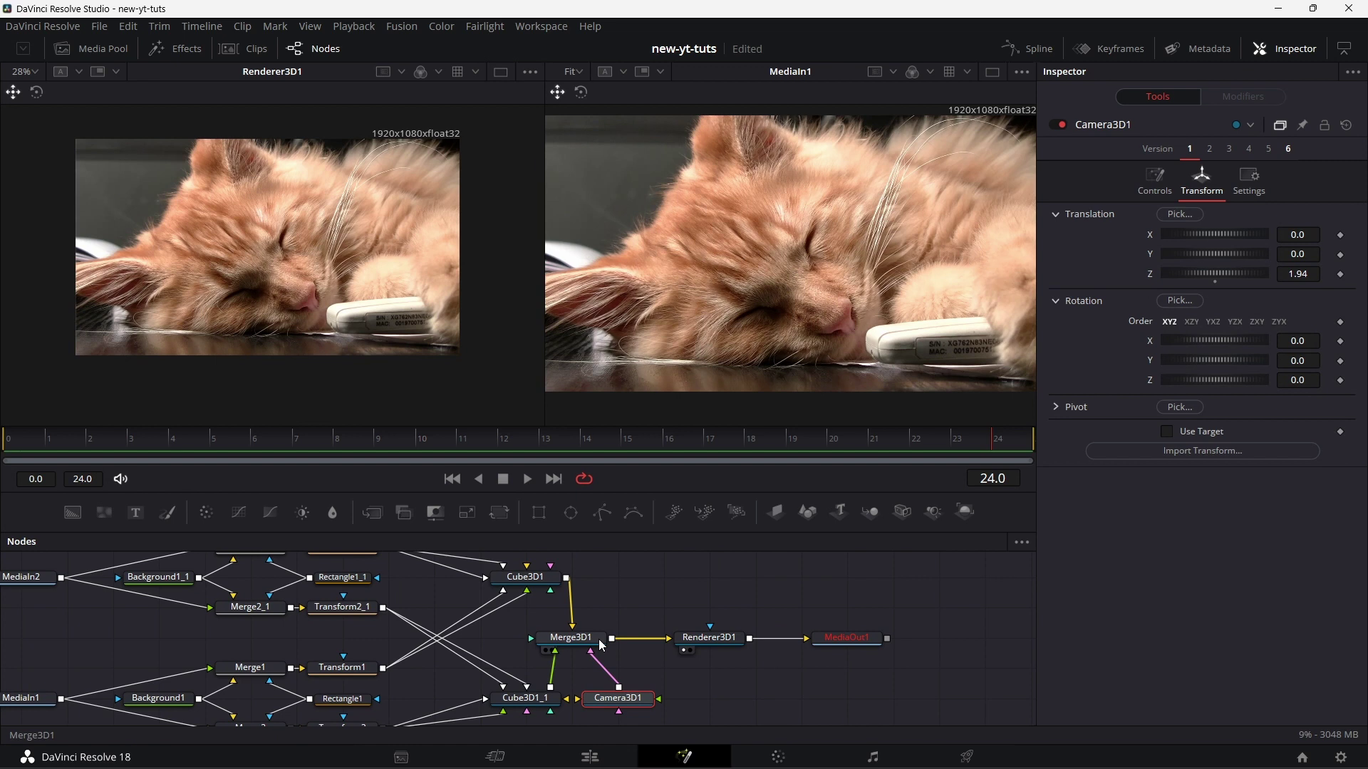
drag(593, 612, 832, 702)
drag(577, 648, 695, 649)
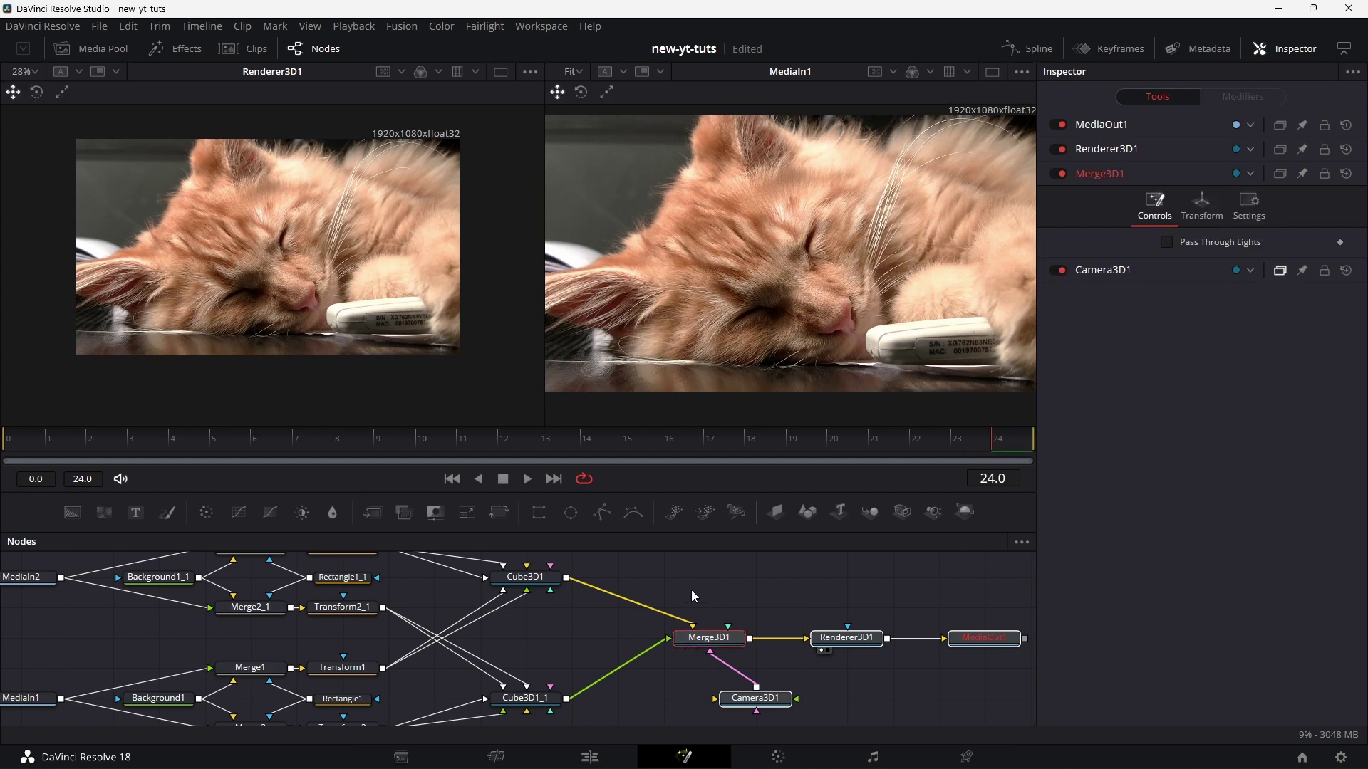
Insert a Transform 3D node between Cube3D1 and Merge3D1.
click(542, 578)
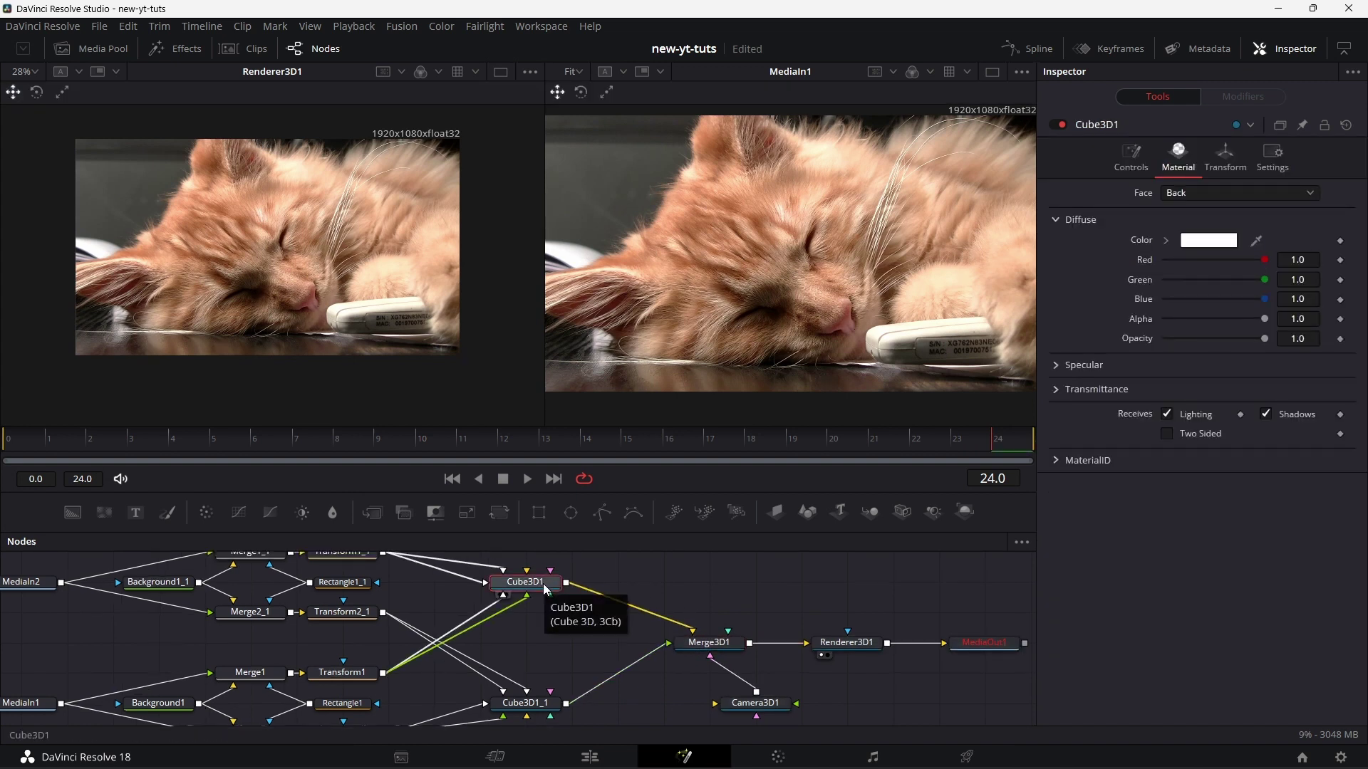
key(ctrl+space)
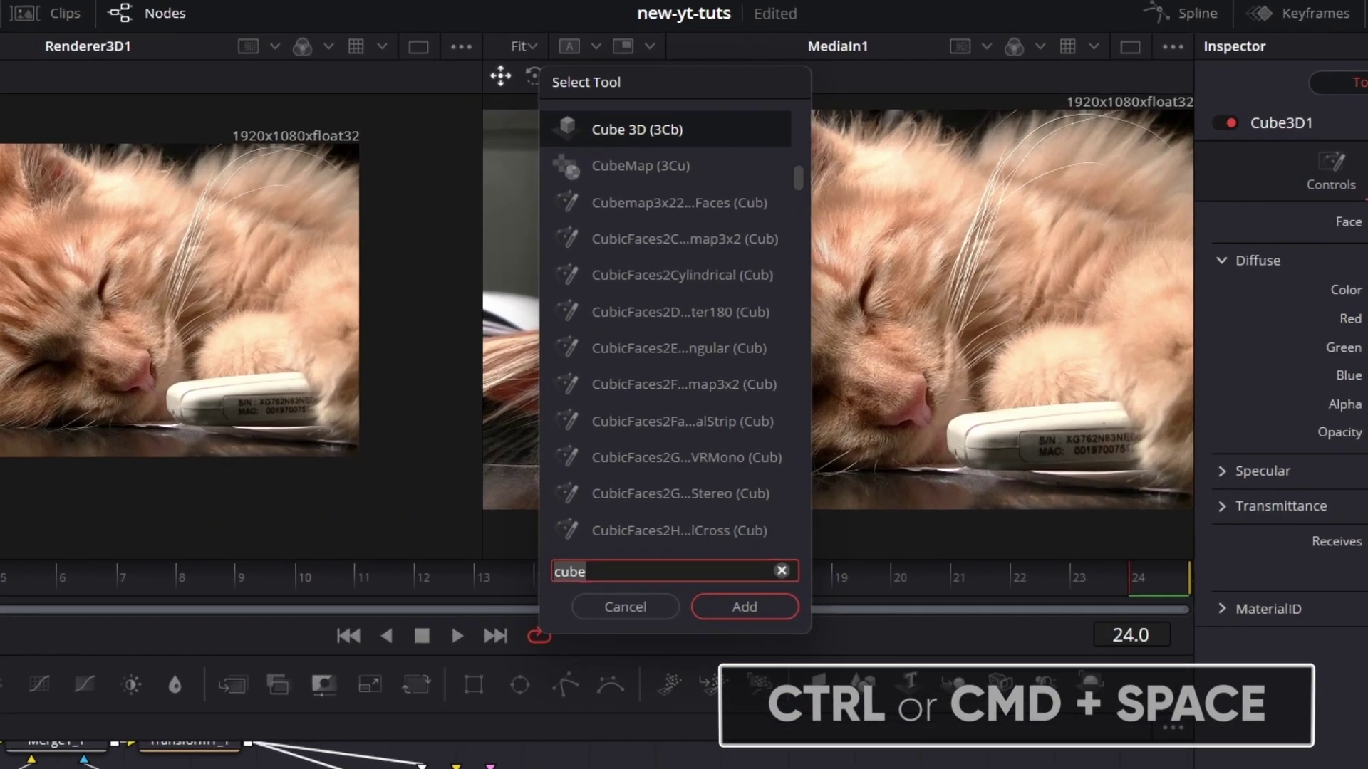
text(transf)
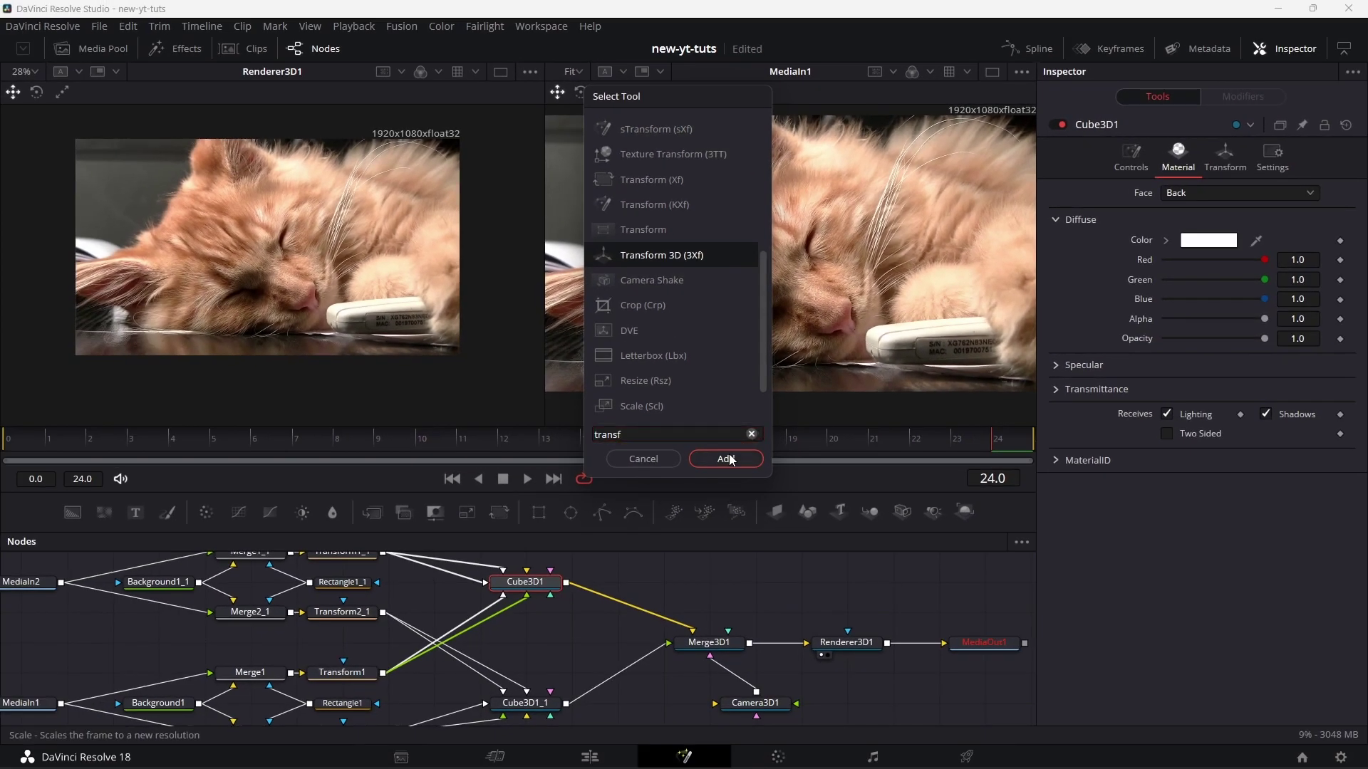
click(734, 664)
Insert a Transform 3D node between Cube3D1_1 and Merge3D1 and select the transform node after Cube3D1.
click(531, 702)
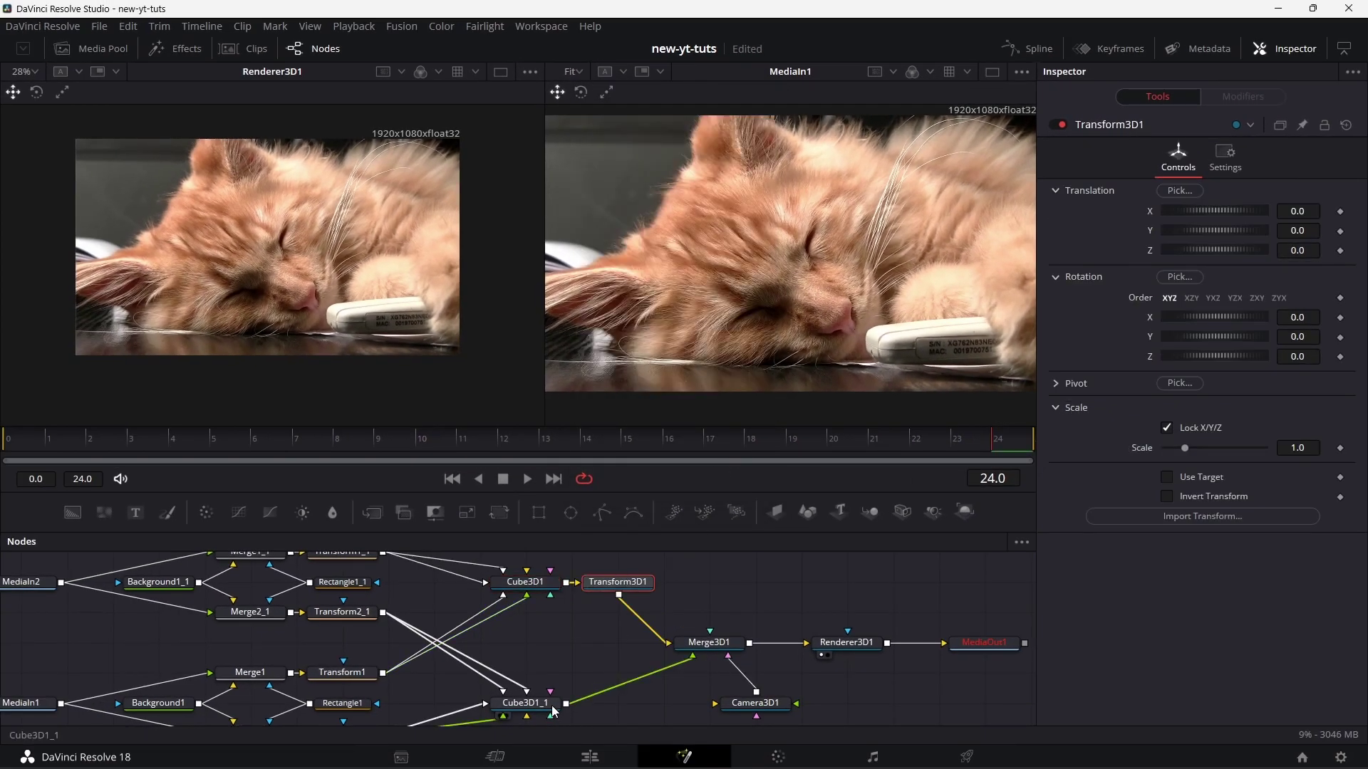
scroll(554, 709, down, 1)
key(ctrl+space)
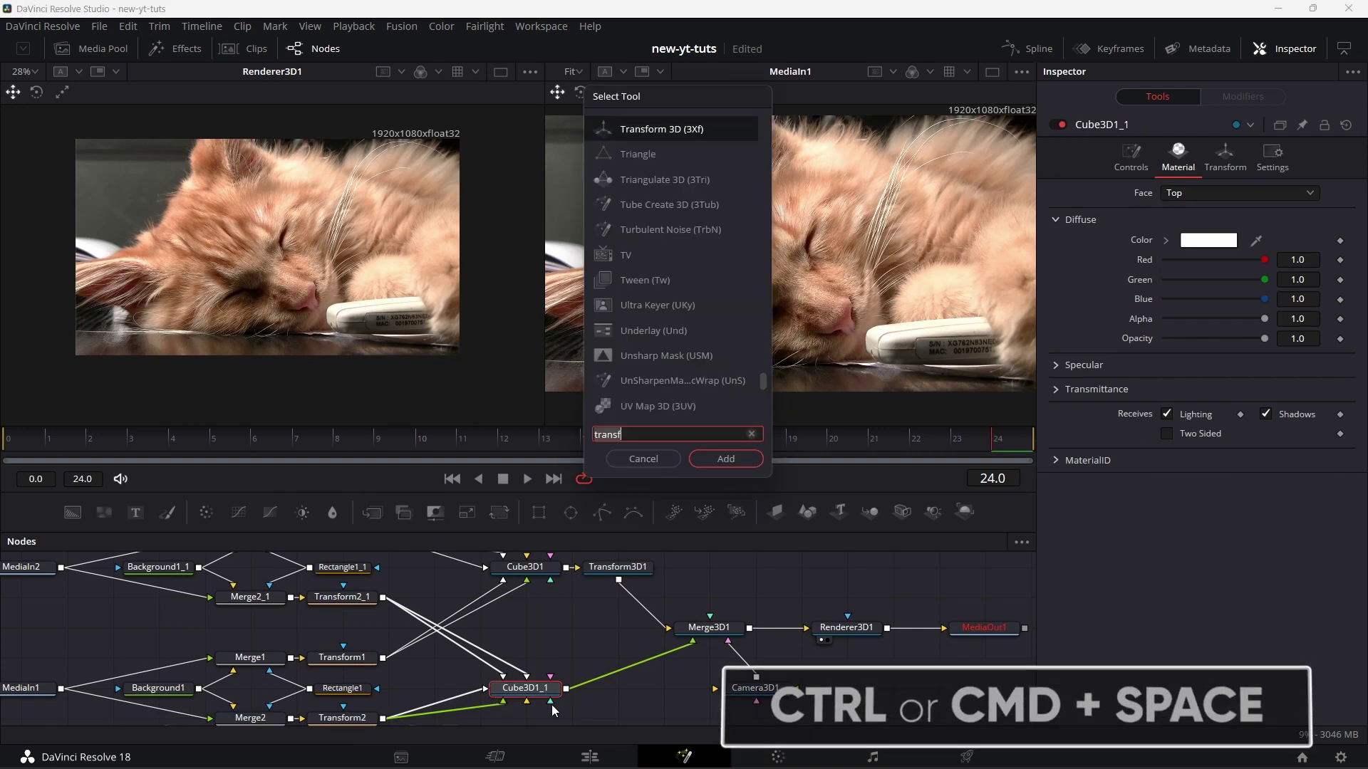
text(transf)
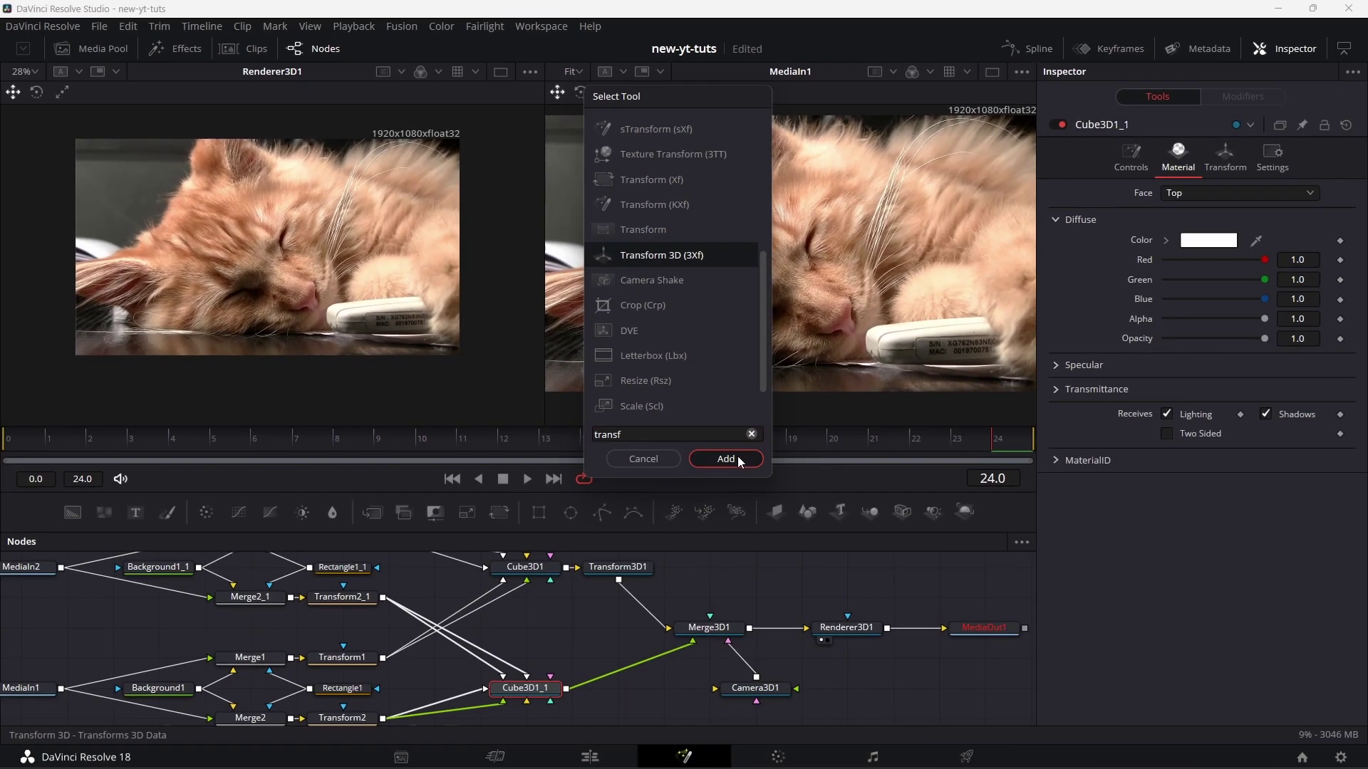
click(751, 657)
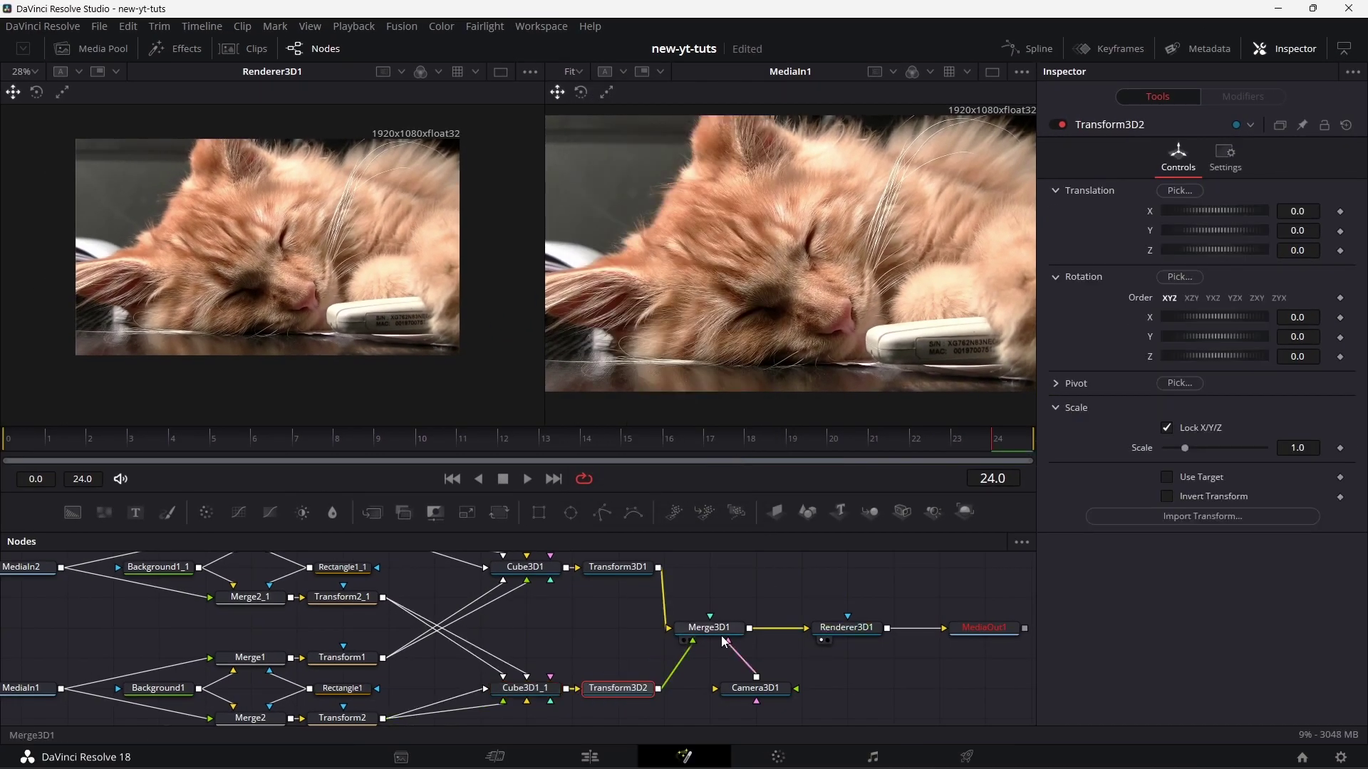
mouse_move(631, 572)
mouse_down()
mouse_move(686, 576)
mouse_move(652, 579)
mouse_up()
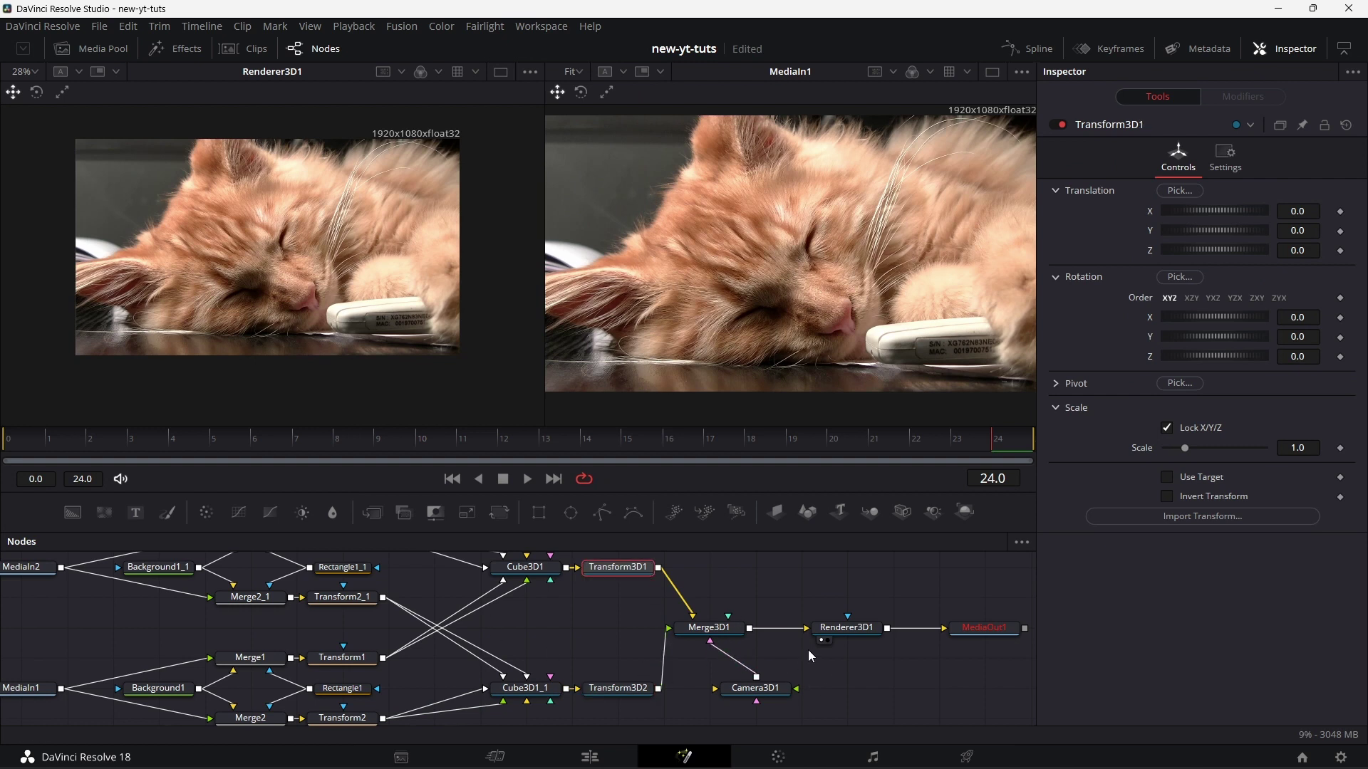
Move Merge3D1, Camera3D1, Renderer3D1 and MediaOut1 together closer to the two Transform 3D nodes.
drag(716, 598, 958, 692)
drag(986, 639, 940, 639)
click(558, 665)
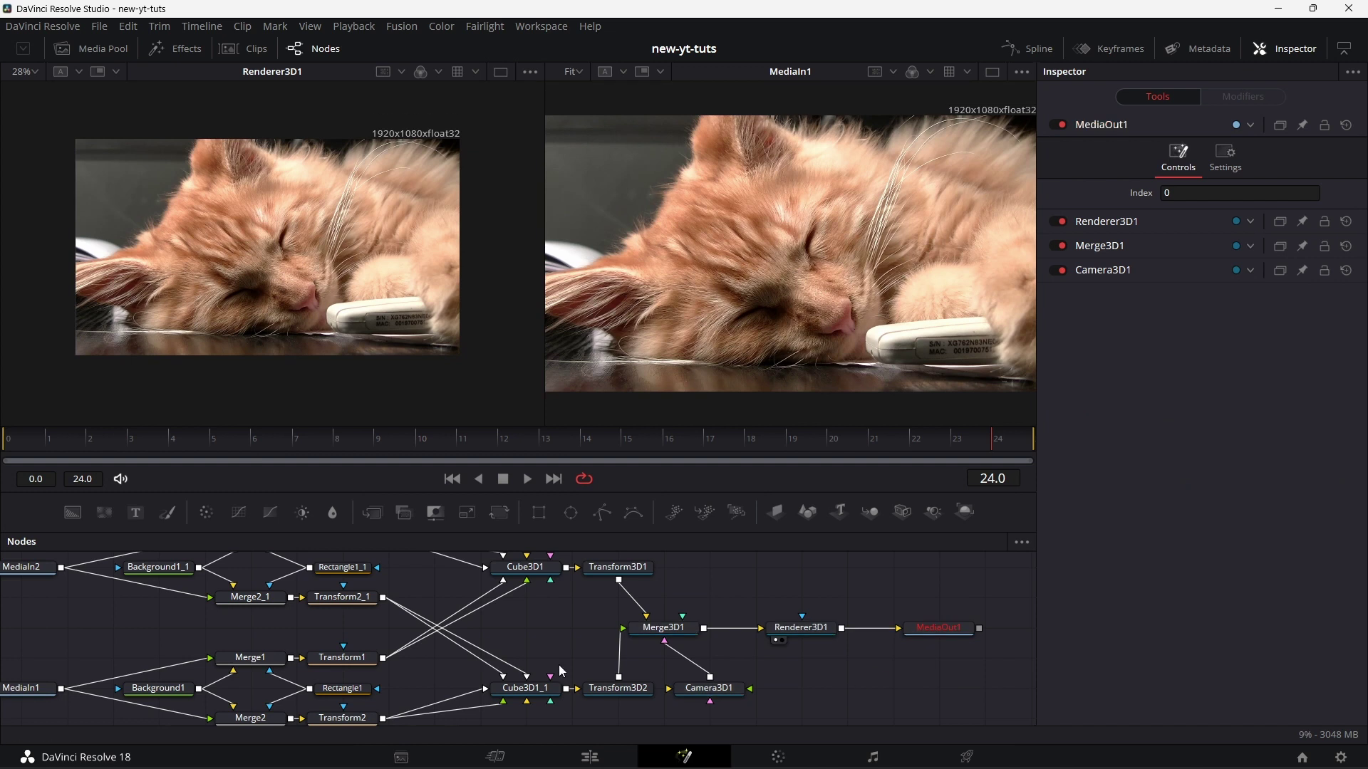
Pin Transform3D1's controls in the Inspector and select Transform3D2 so both nodes' settings are shown together.
click(636, 573)
scroll(634, 567, up, 1)
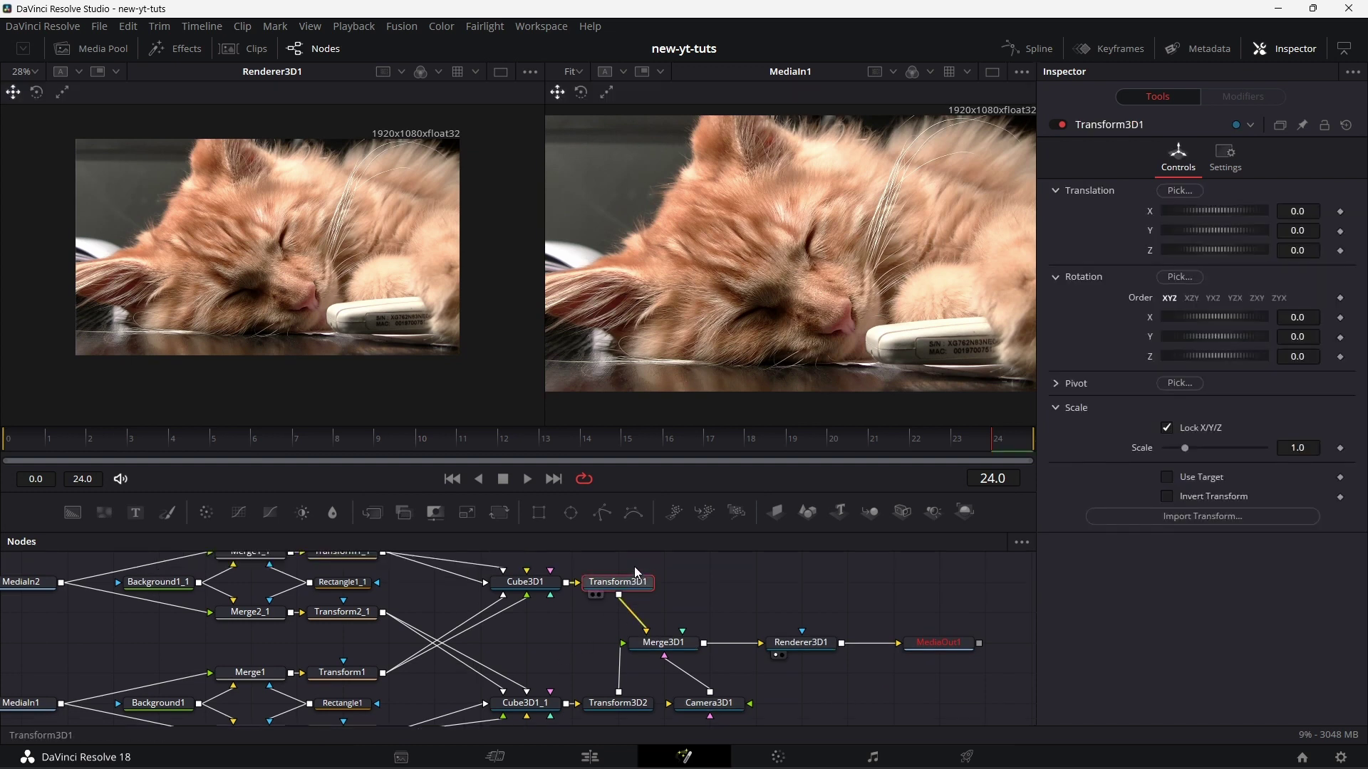
click(1301, 124)
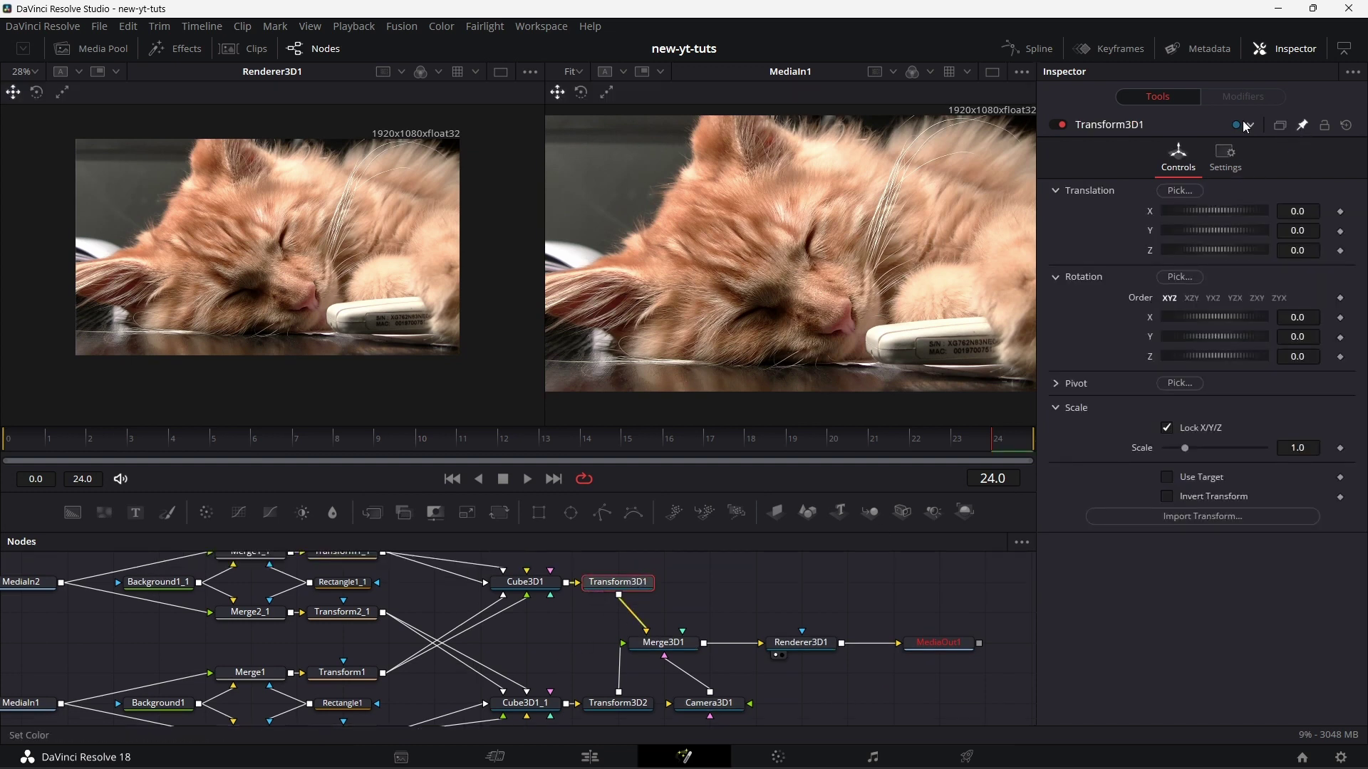
click(629, 709)
scroll(634, 701, down, 1)
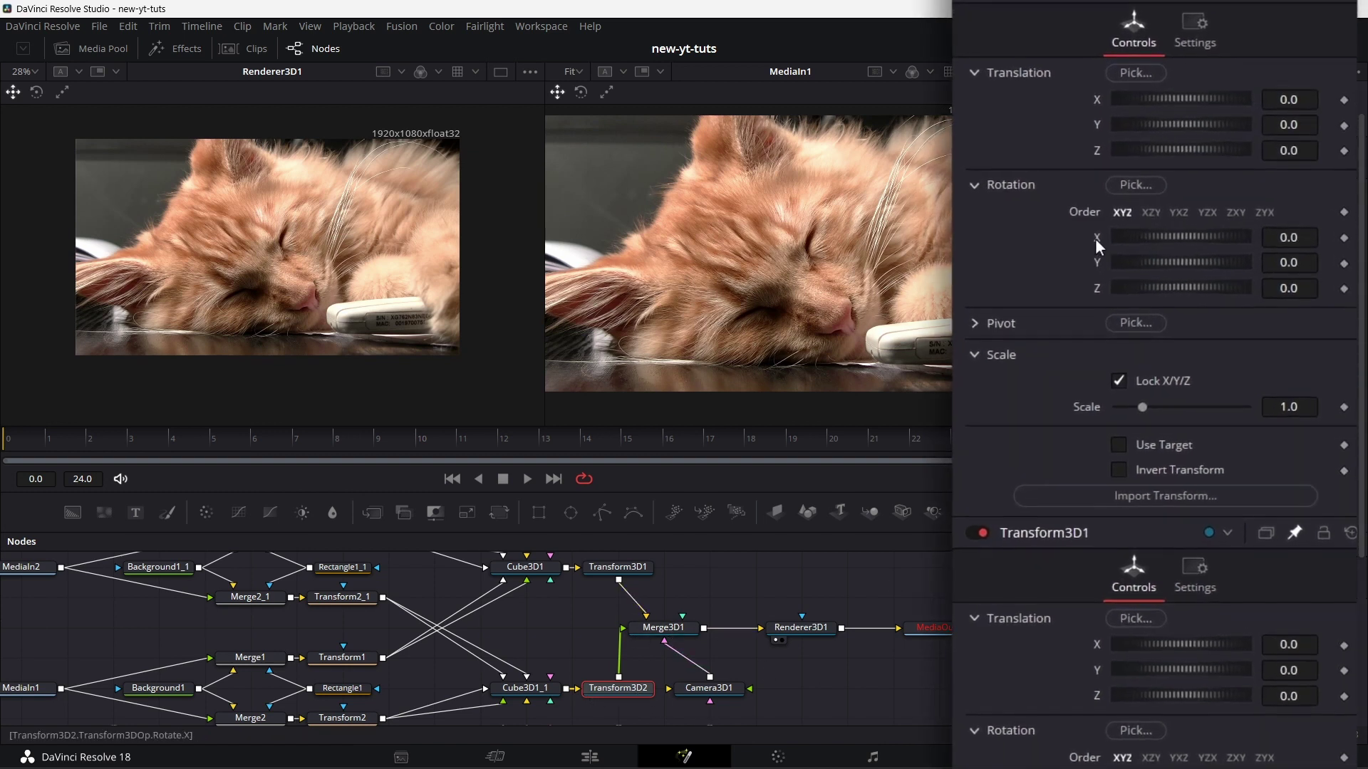
Link Transform3D2's X rotation to Transform3D1's with the expression -1*Transform3D1.Transform3DOp.Rotate.X.
right_click(1101, 237)
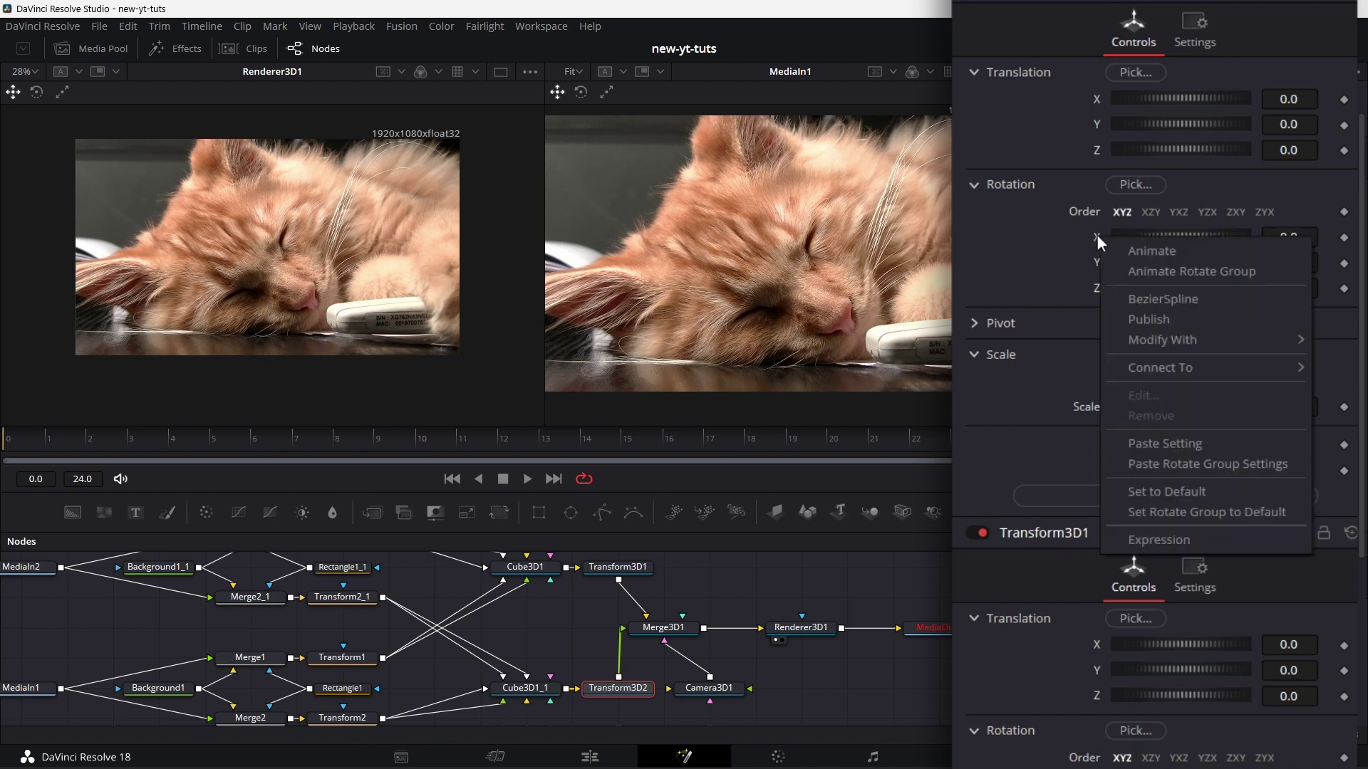
click(1212, 541)
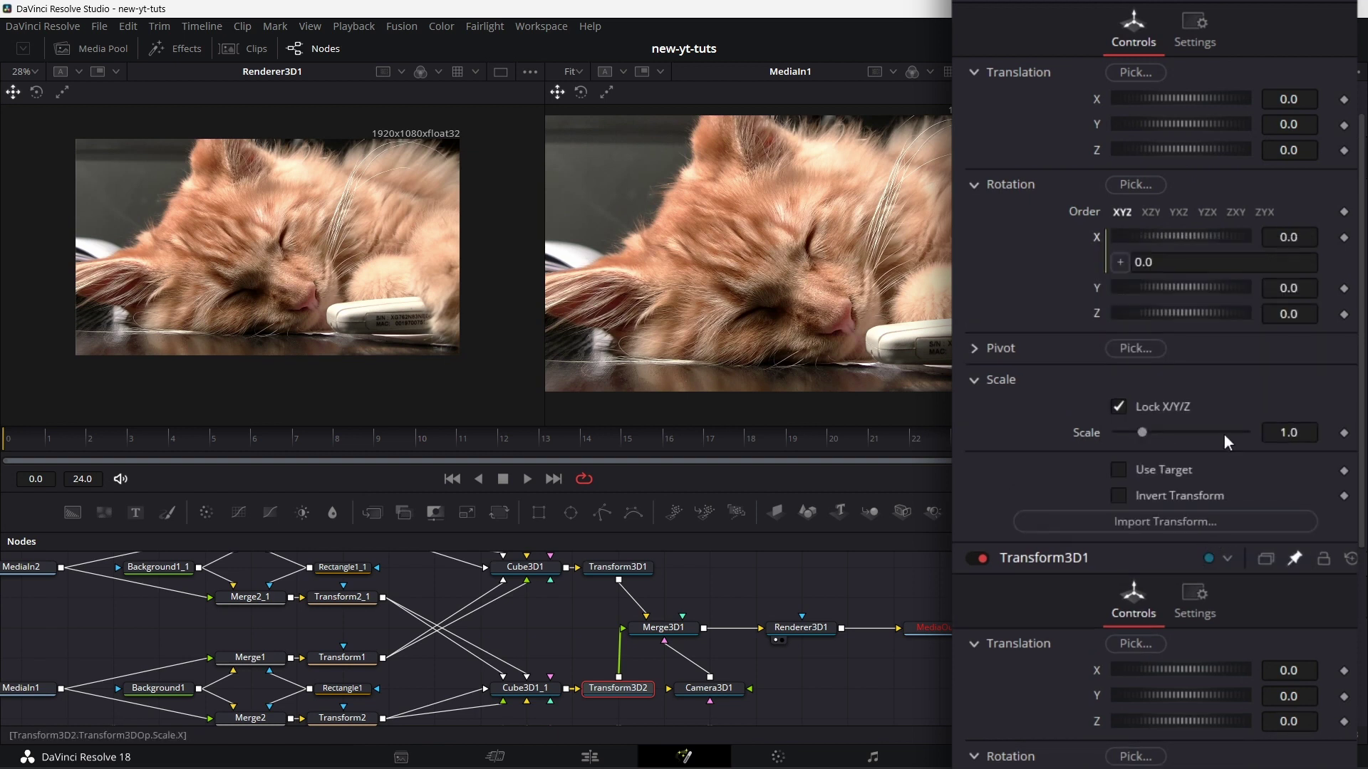
drag(1120, 263, 1097, 489)
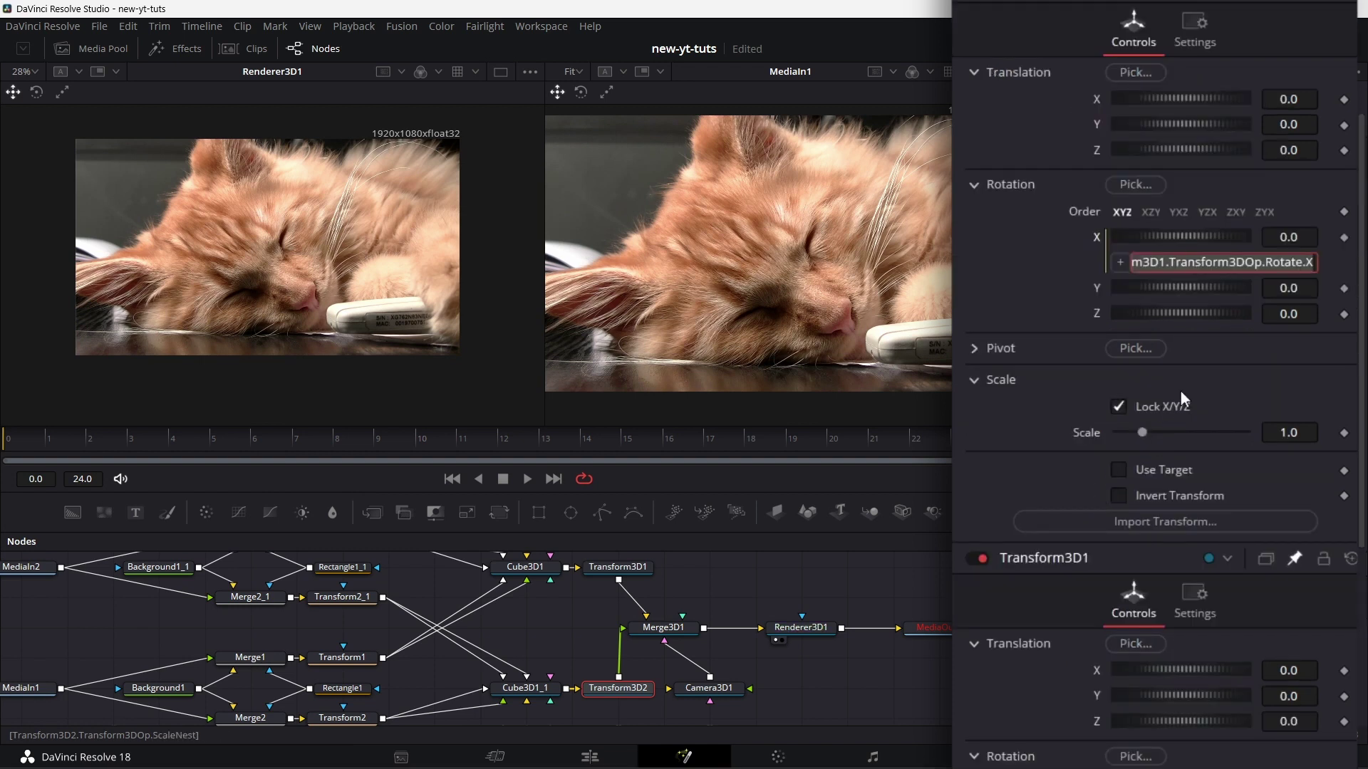
click(1312, 263)
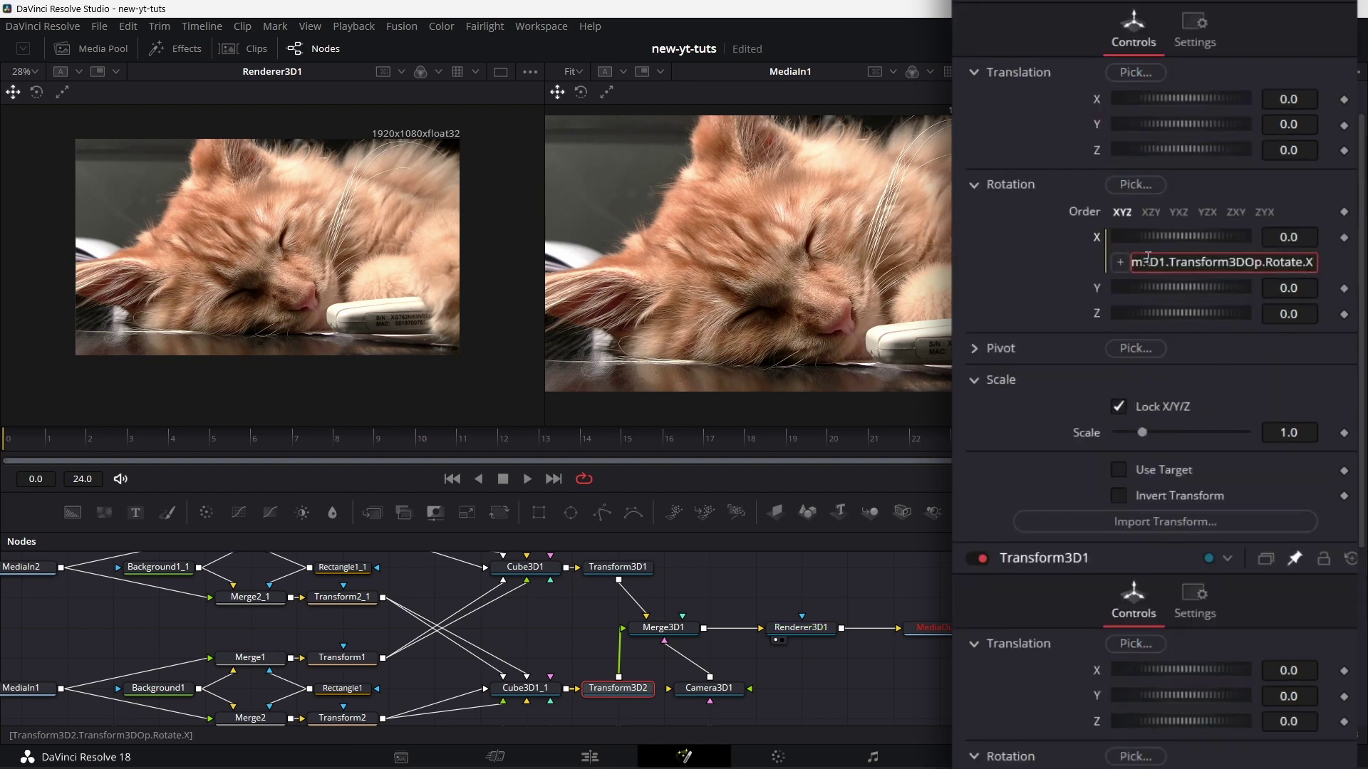
key(Home)
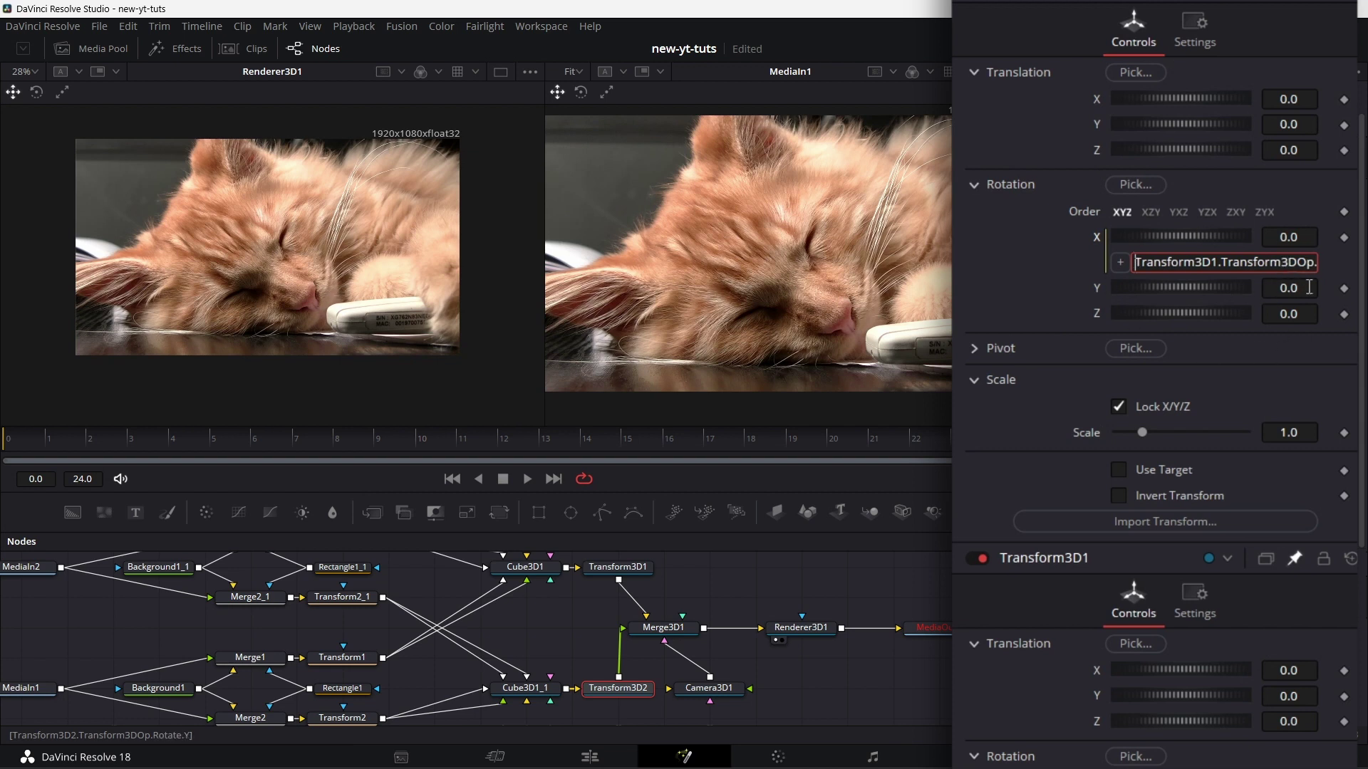
text(-1)
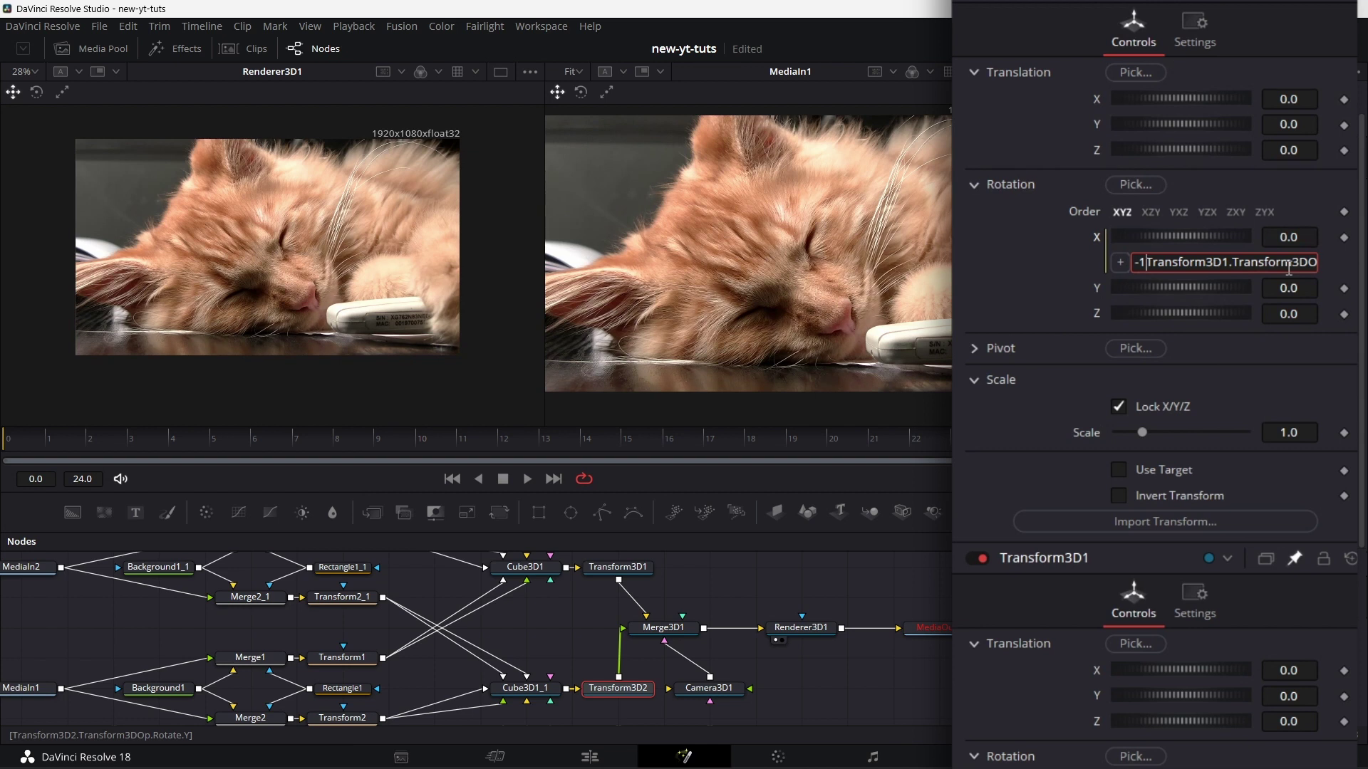
text(*)
key(Tab)
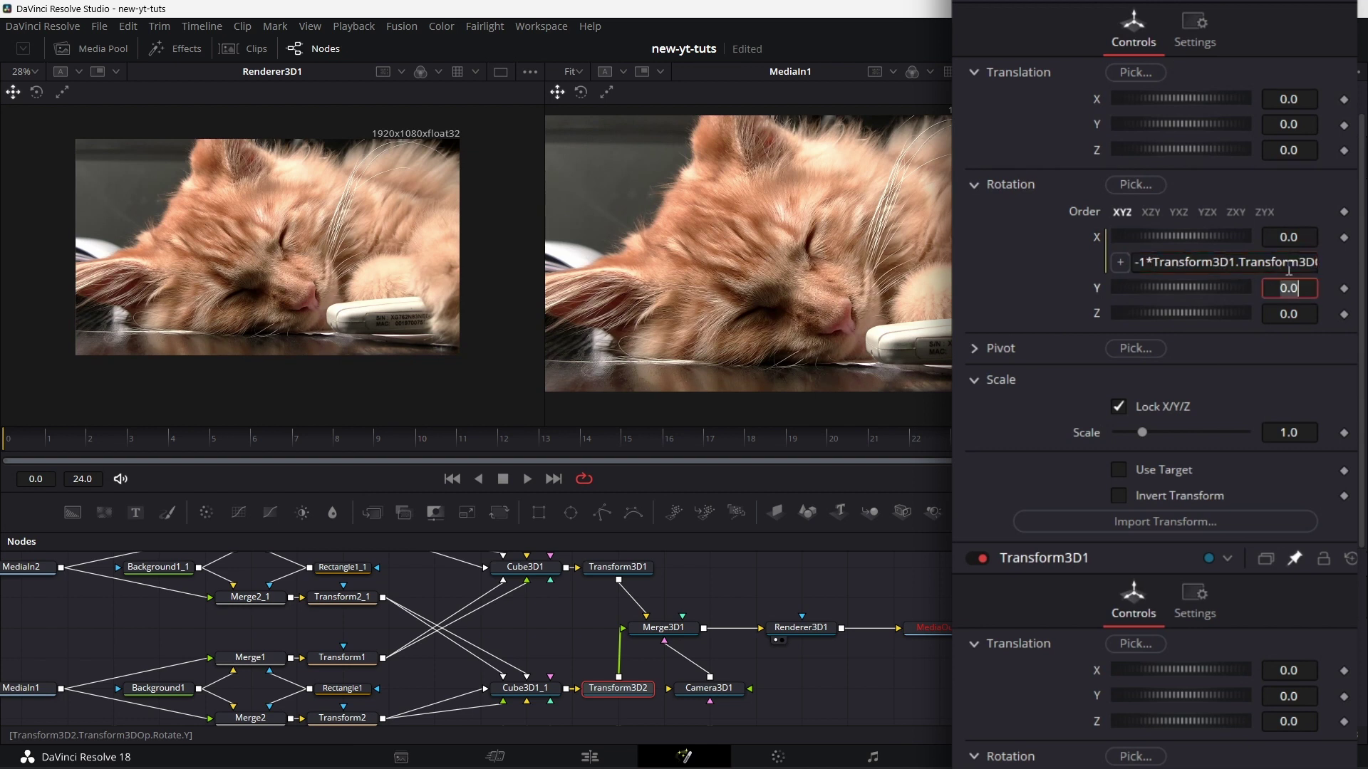
Apply an Anim Curves modifier to Transform3D1's X rotation.
click(639, 567)
scroll(638, 567, up, 1)
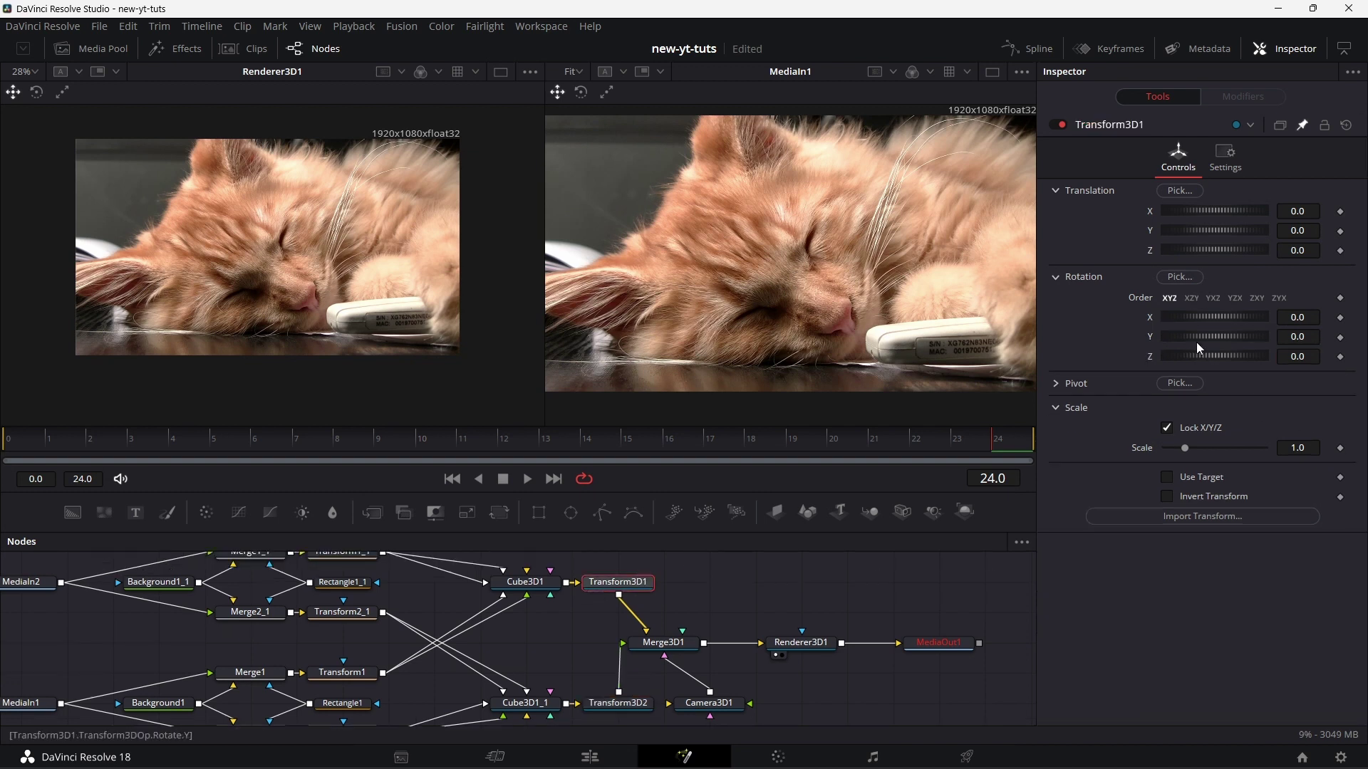
mouse_move(1196, 318)
mouse_down()
mouse_move(1213, 314)
mouse_move(1182, 312)
mouse_move(1214, 305)
mouse_up()
double_click(1214, 306)
right_click(1152, 322)
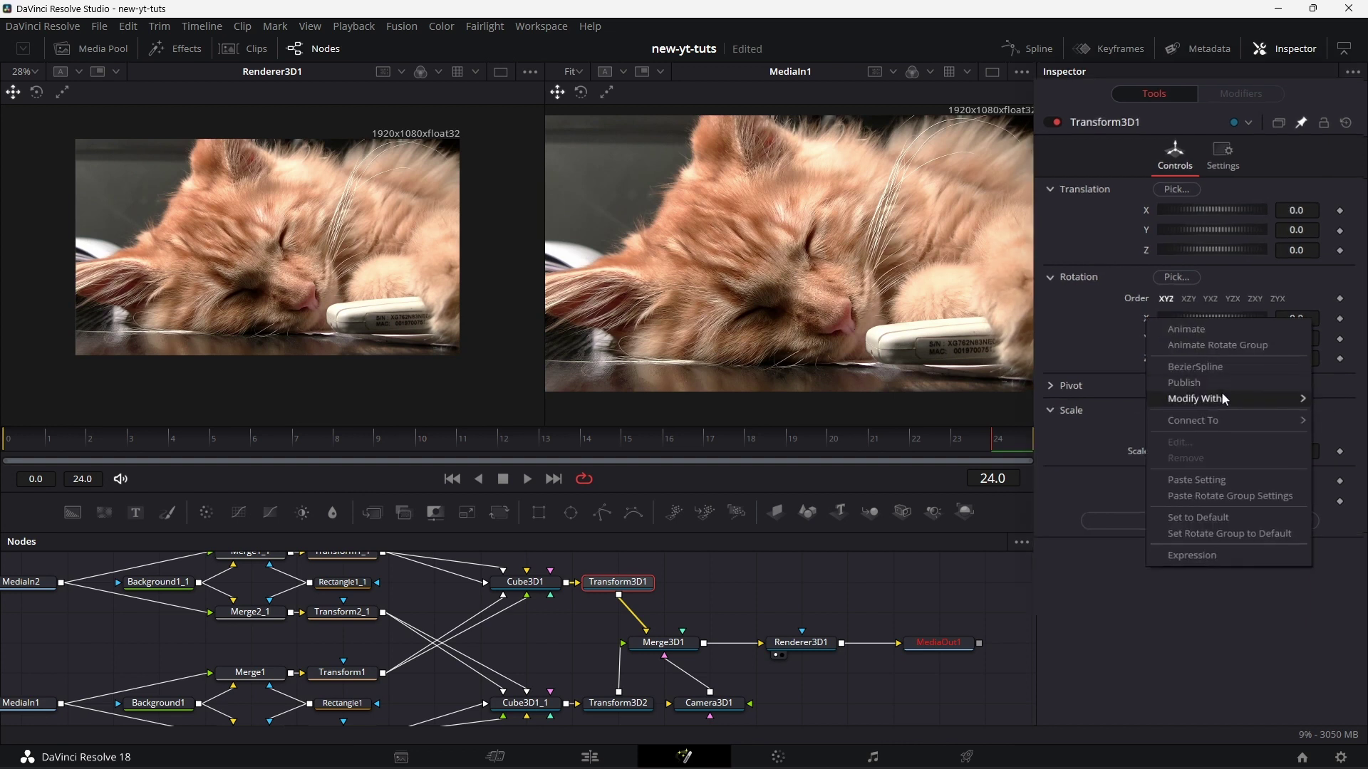
mouse_move(1224, 398)
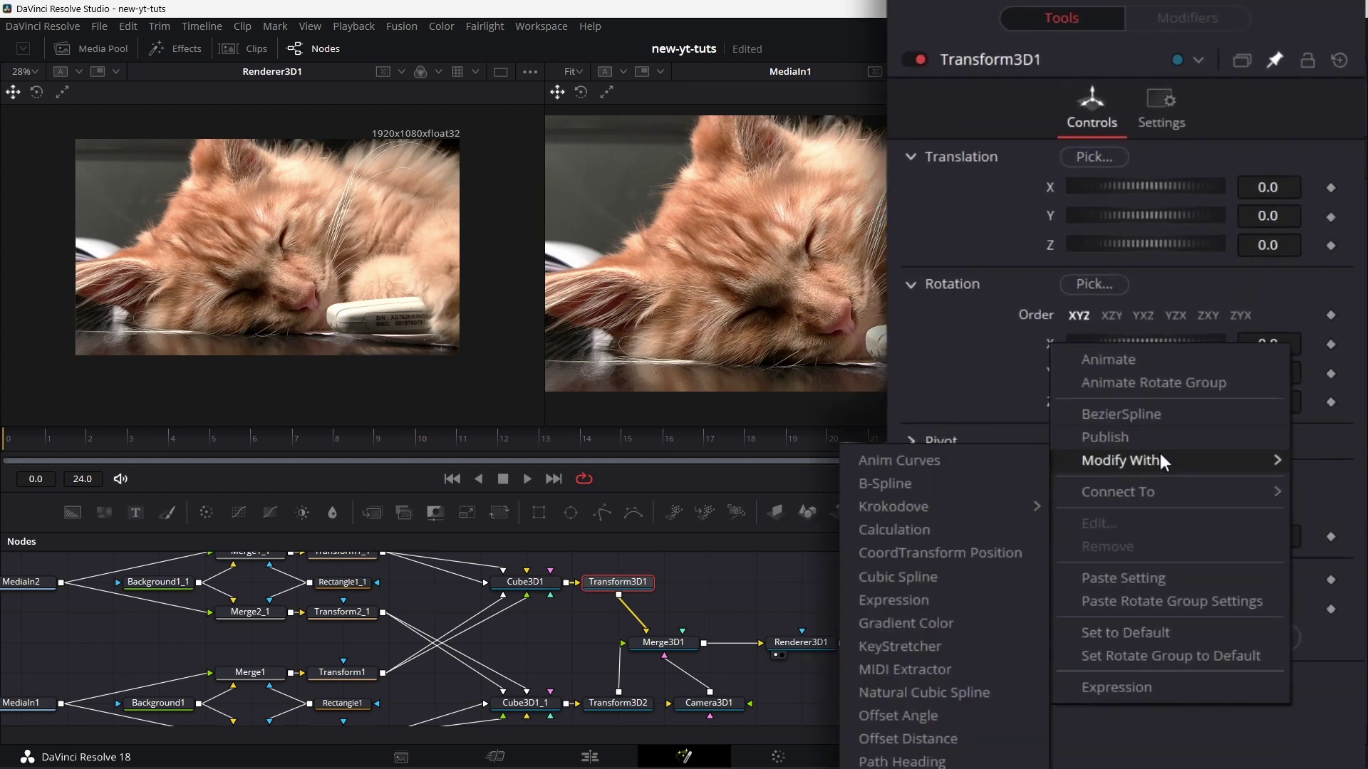
click(963, 467)
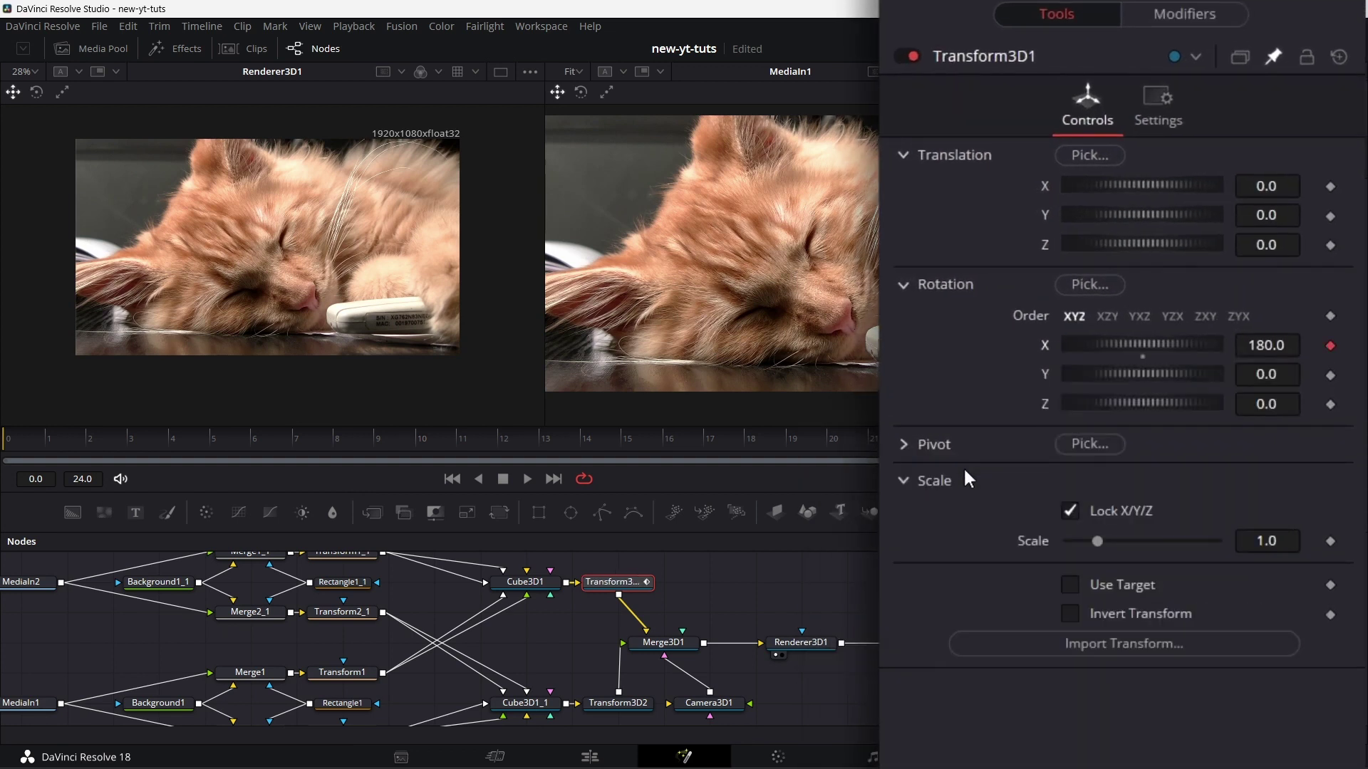
Set the scale of the Anim Curves modifier on Transform3D1's X rotation to 270.
click(1190, 16)
click(1282, 314)
text(270)
key(Return)
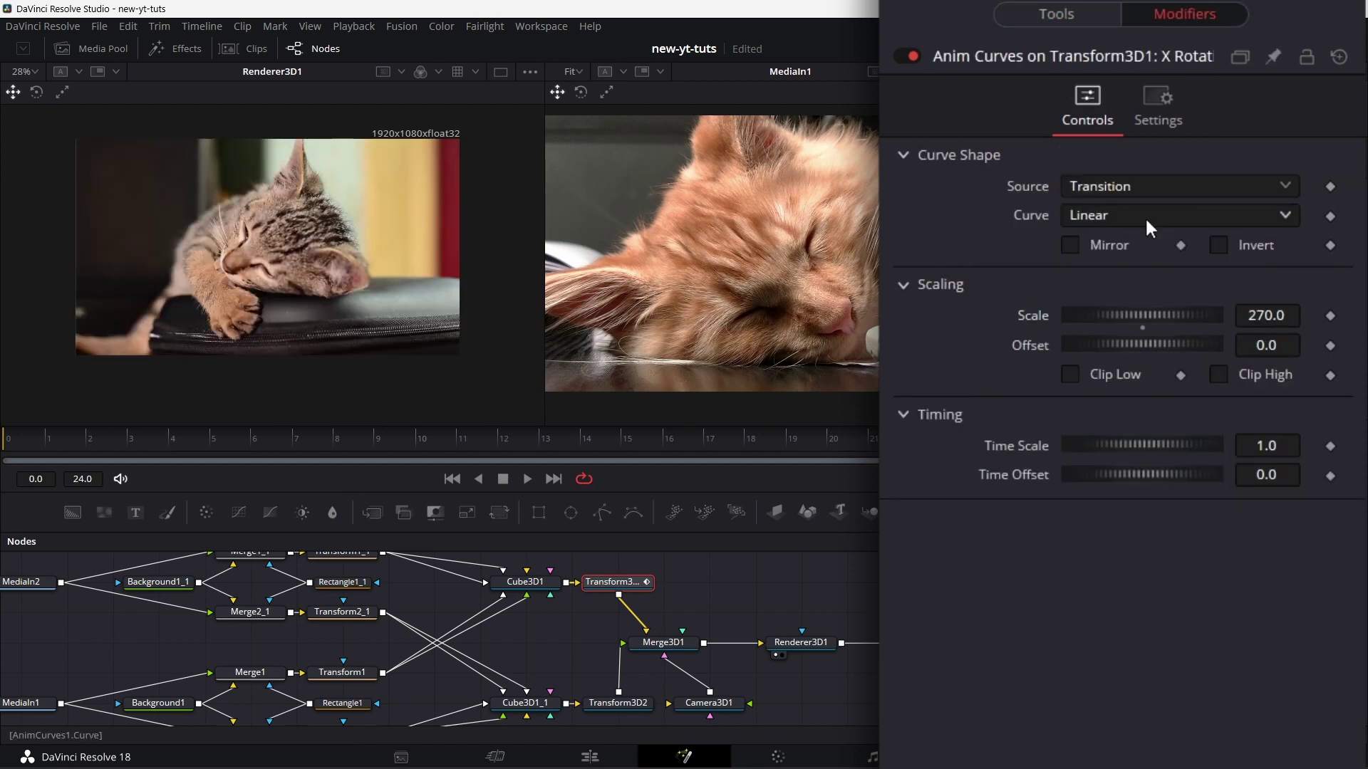
Change the rotation modifier's curve to Easing with Back for both In and Out.
click(1144, 216)
click(1134, 276)
click(1130, 245)
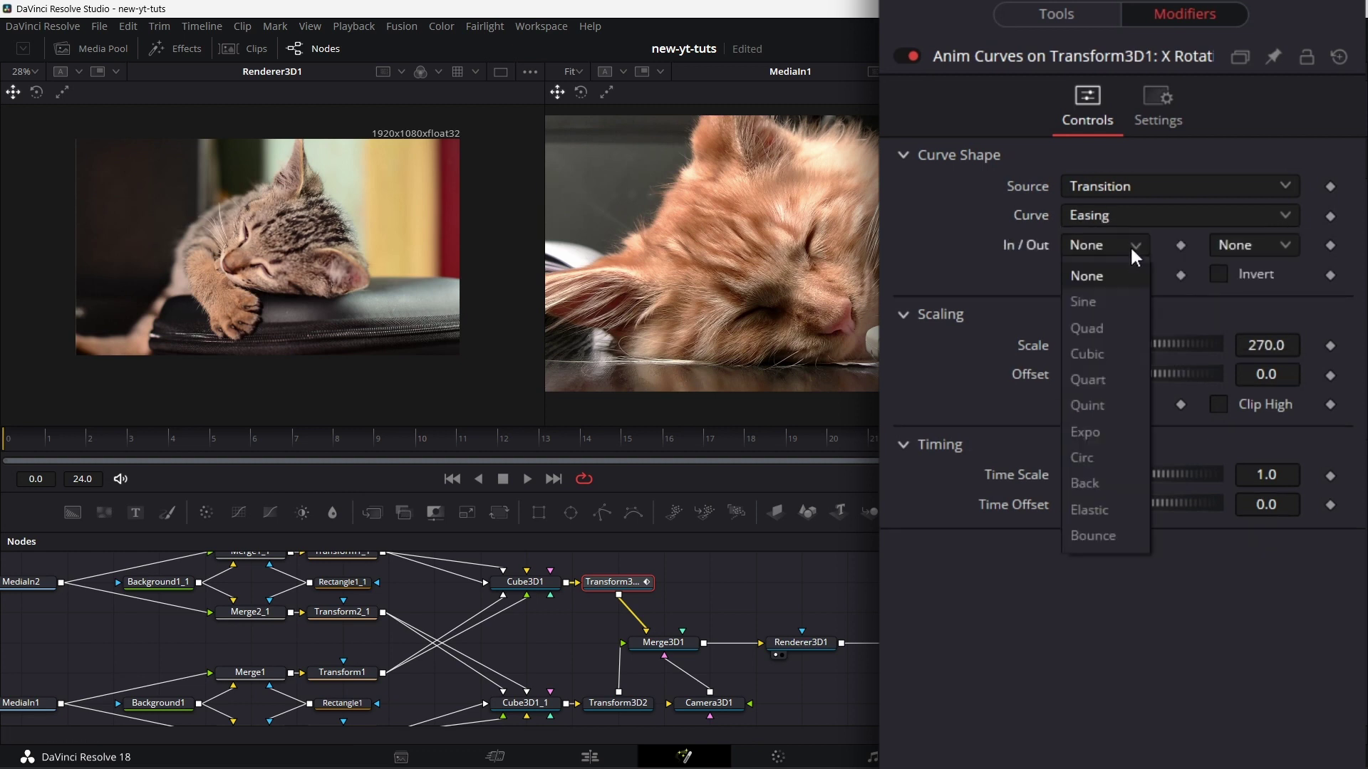
click(1085, 481)
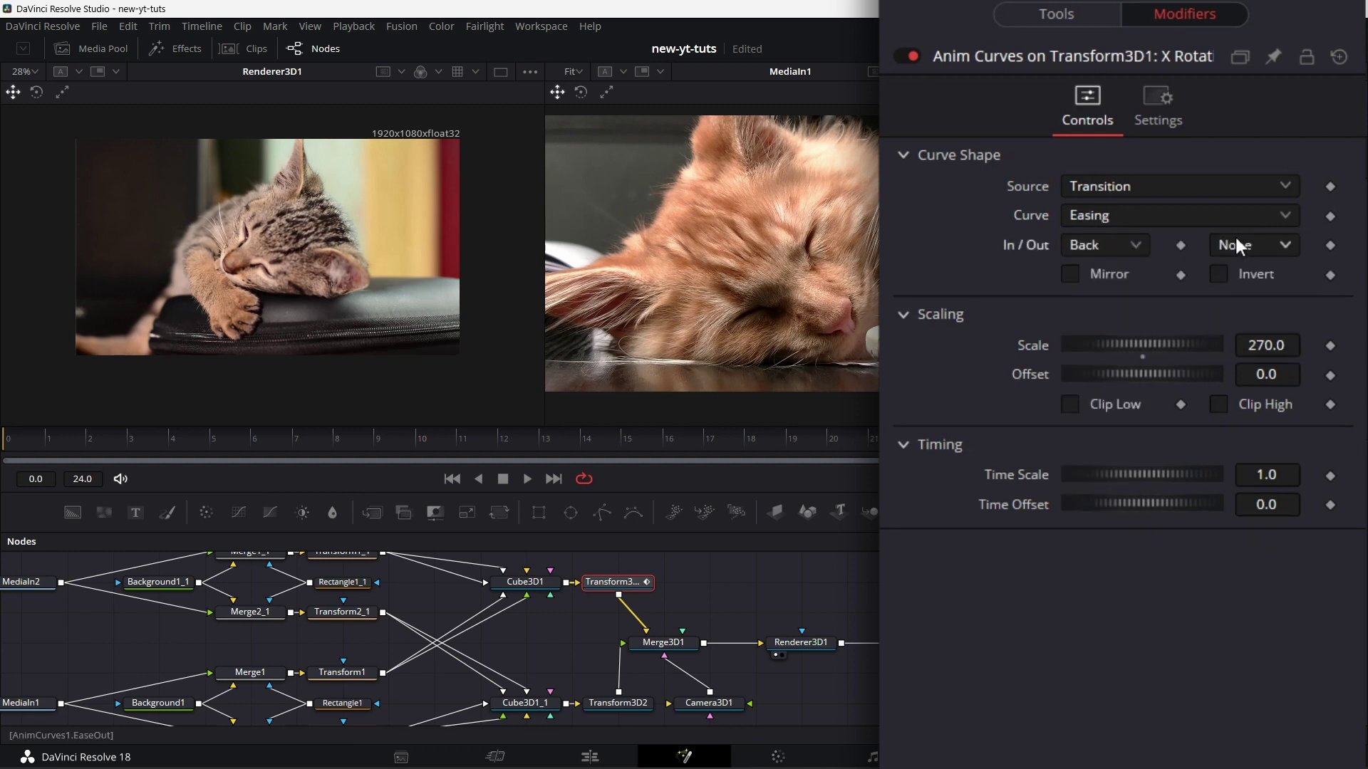
click(1259, 242)
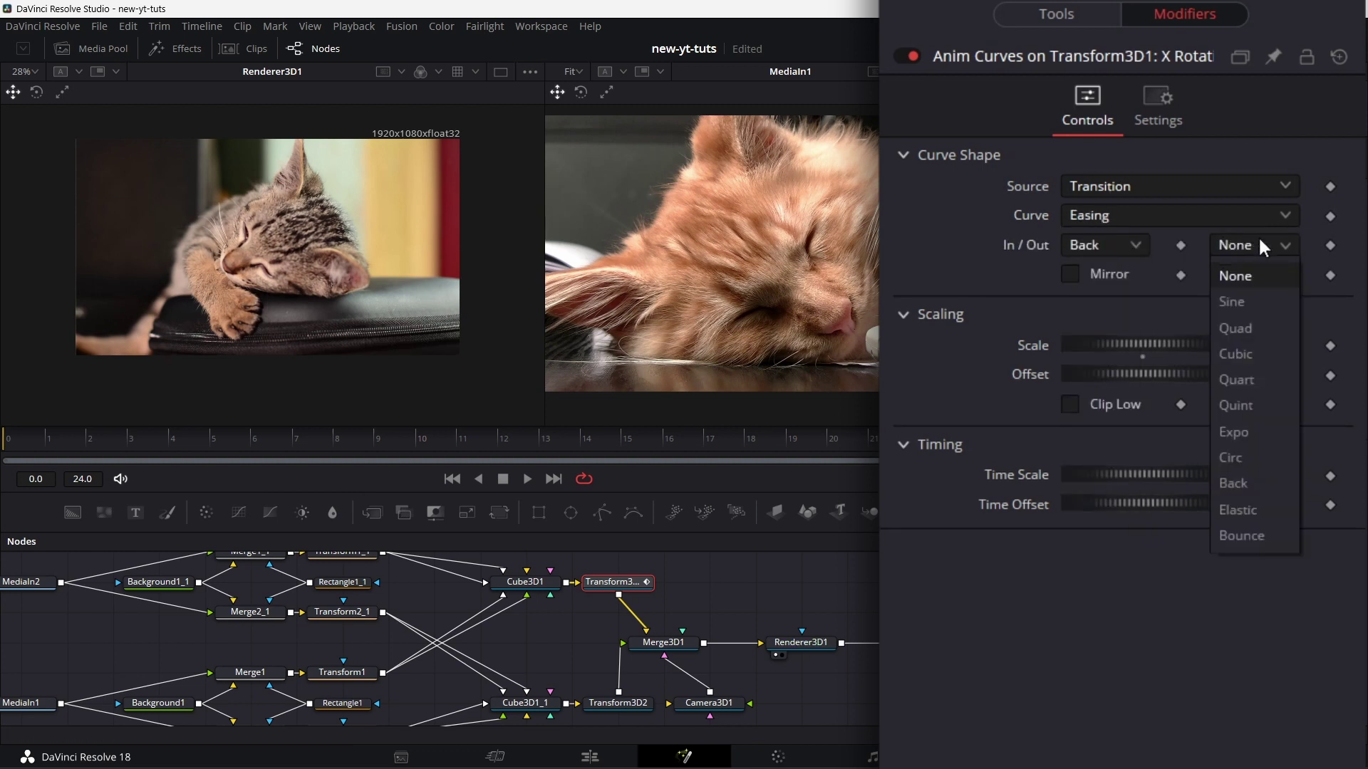
click(1247, 484)
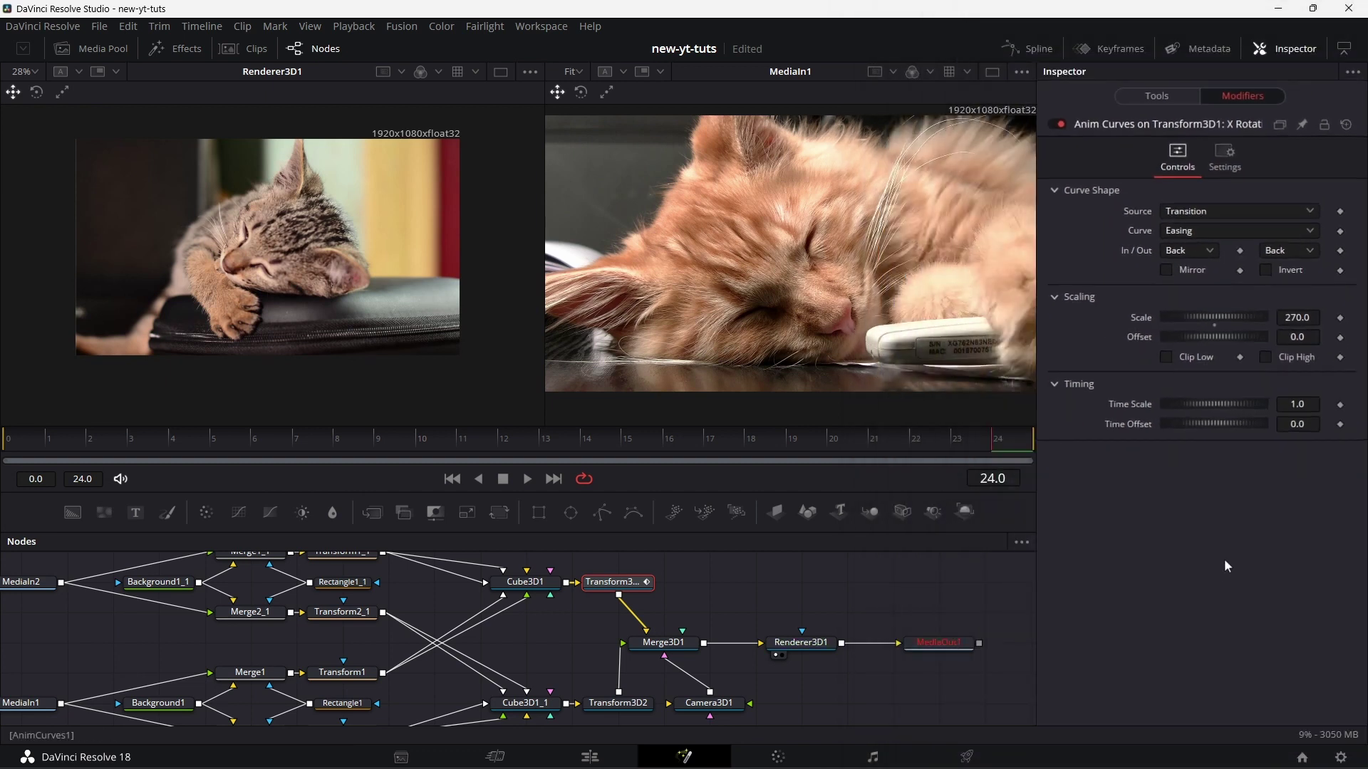
Go to frame 0, switch to a single viewer and display Renderer3D1's output in it.
click(11, 443)
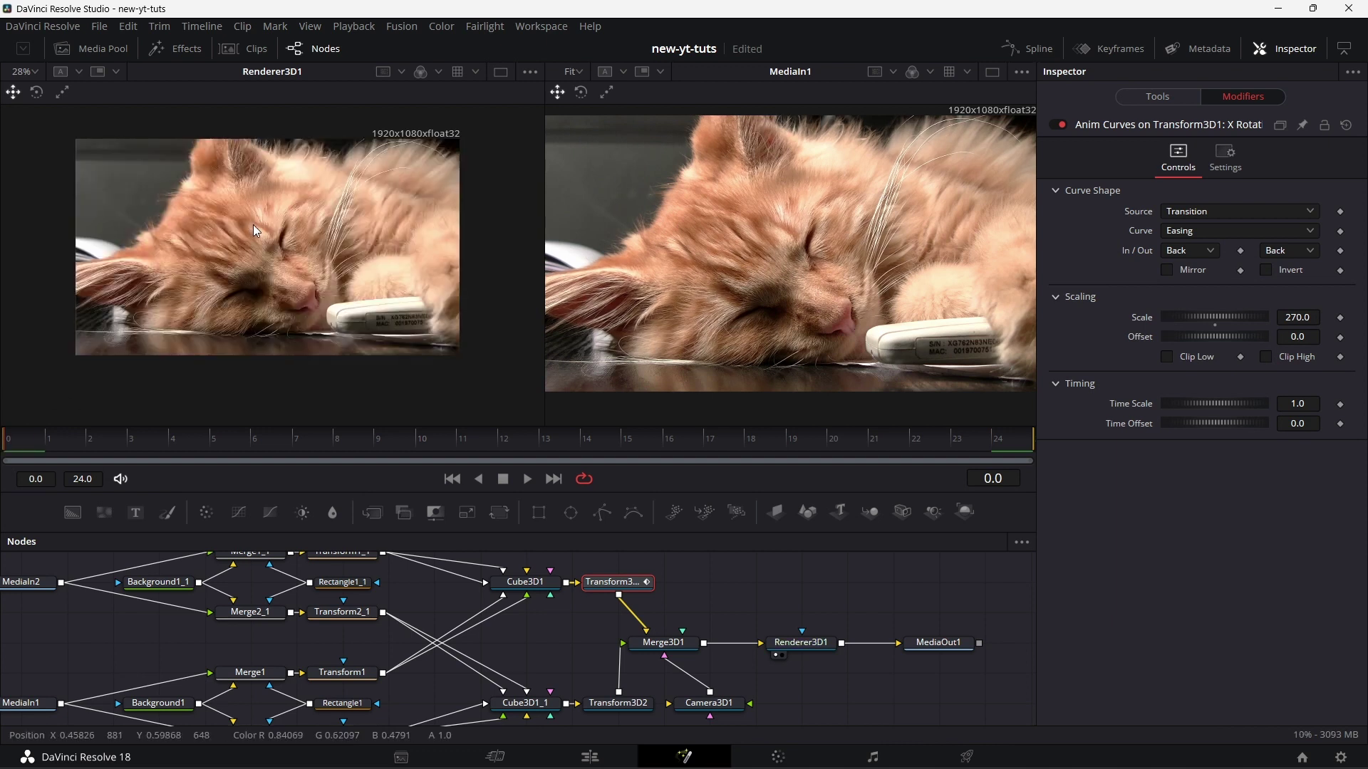
click(997, 76)
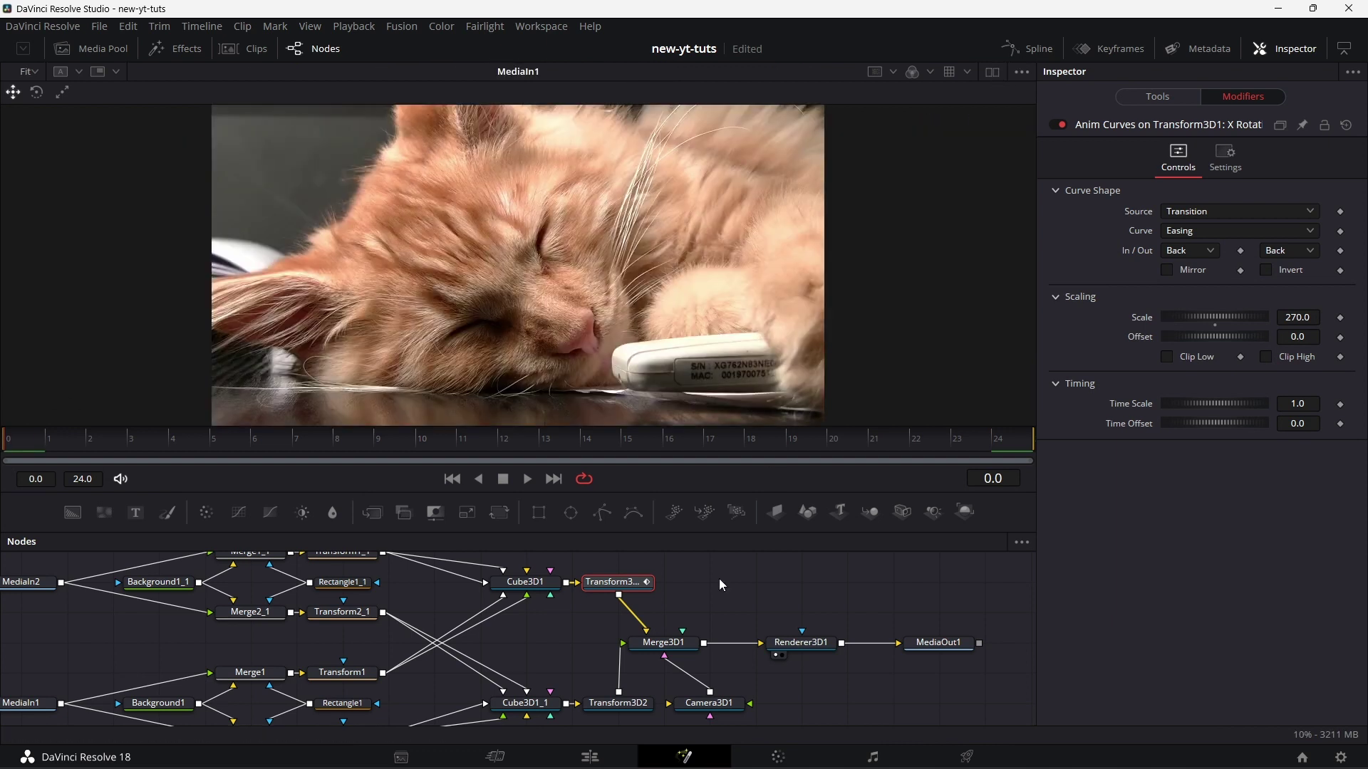
click(809, 650)
key(1)
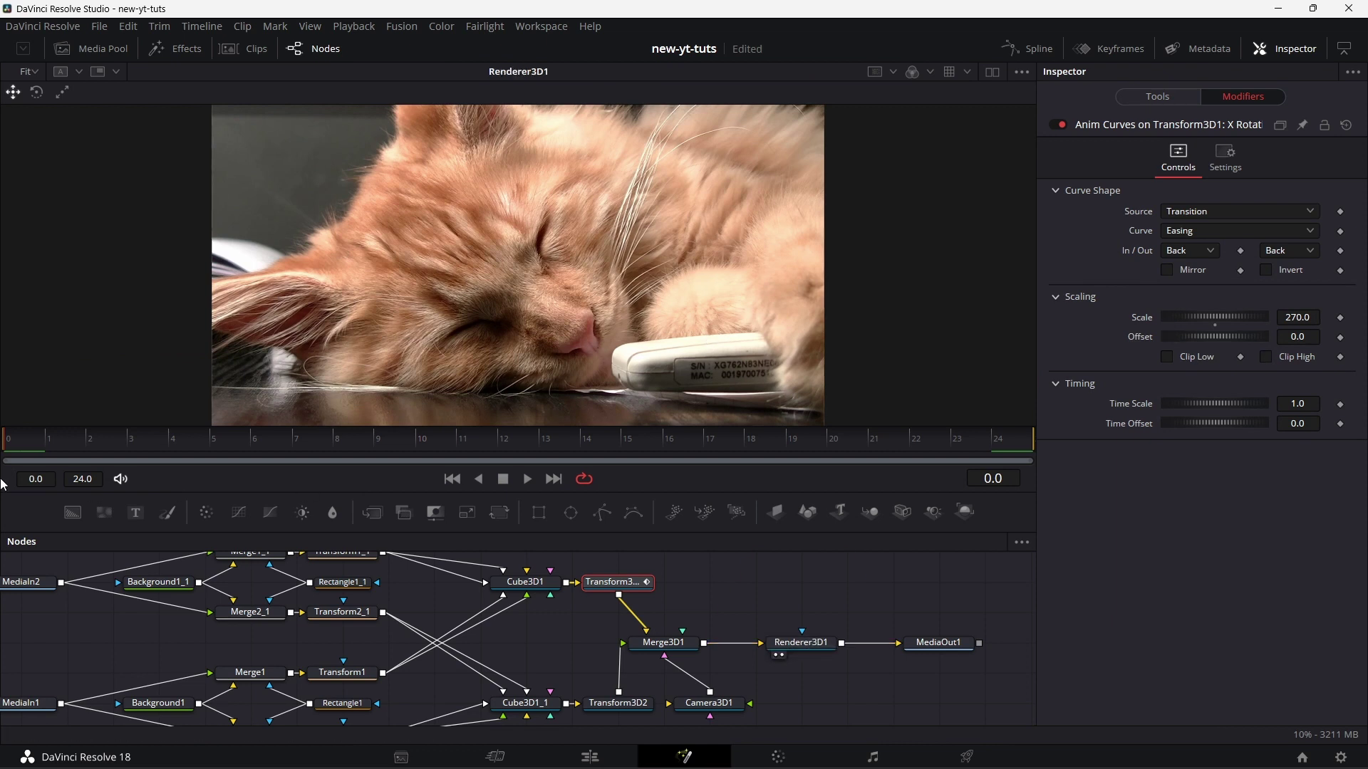
Play back the rotating cube transition, return to the start and examine the middle frame 12.
click(529, 480)
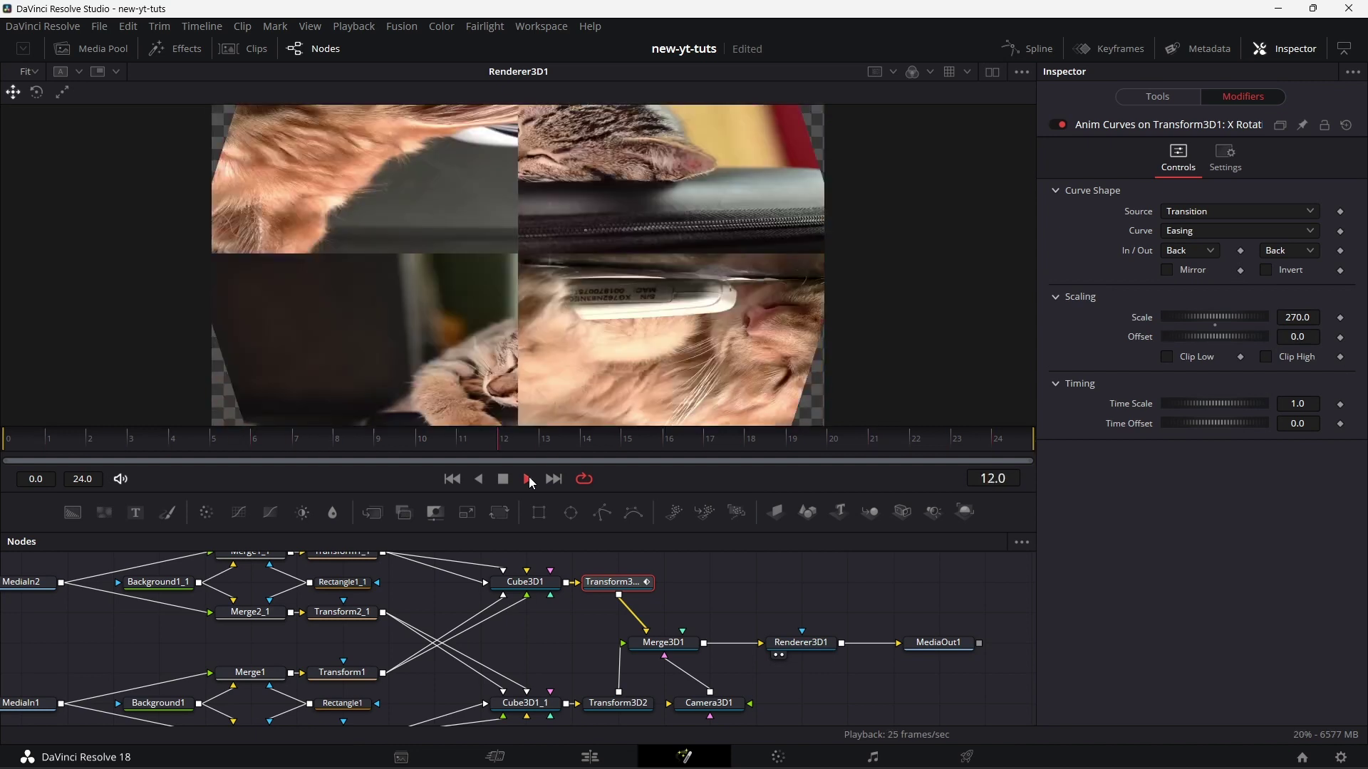
click(503, 483)
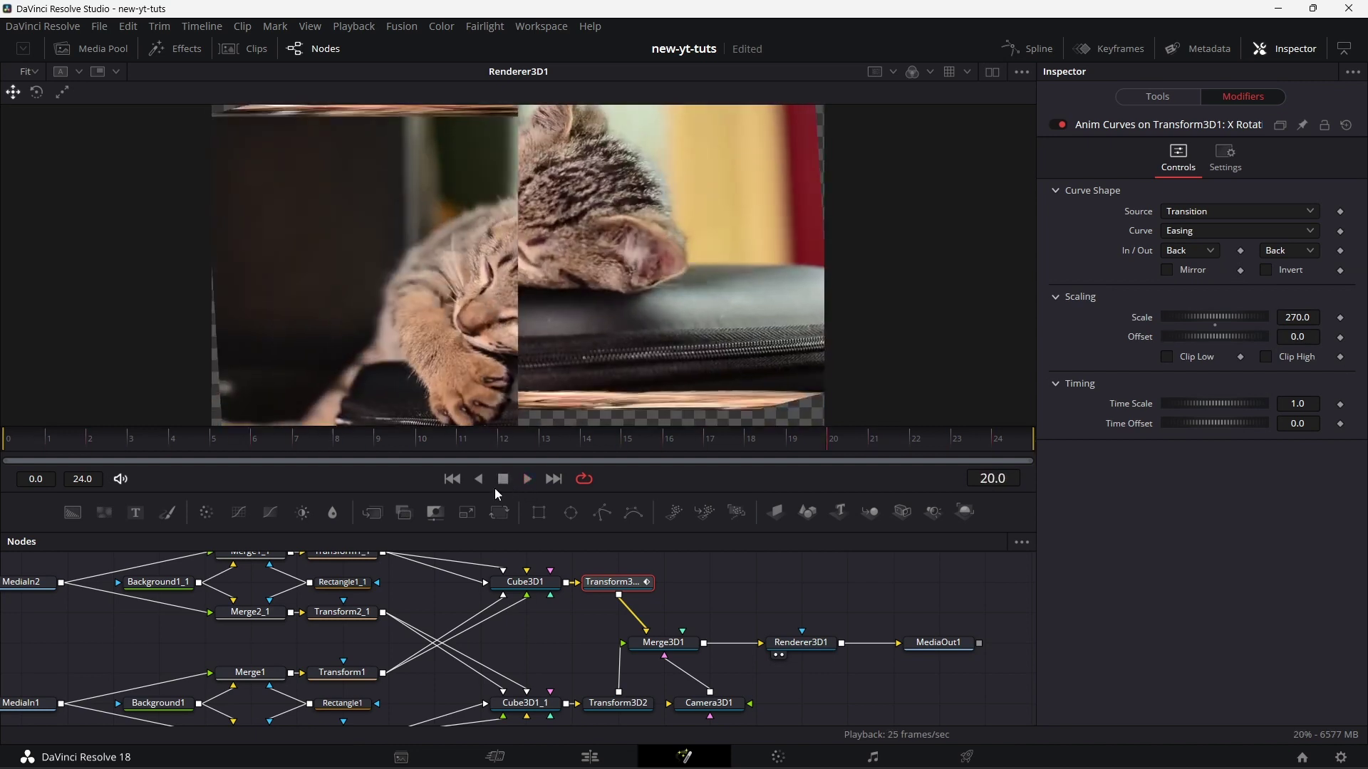
click(17, 444)
drag(824, 603, 798, 602)
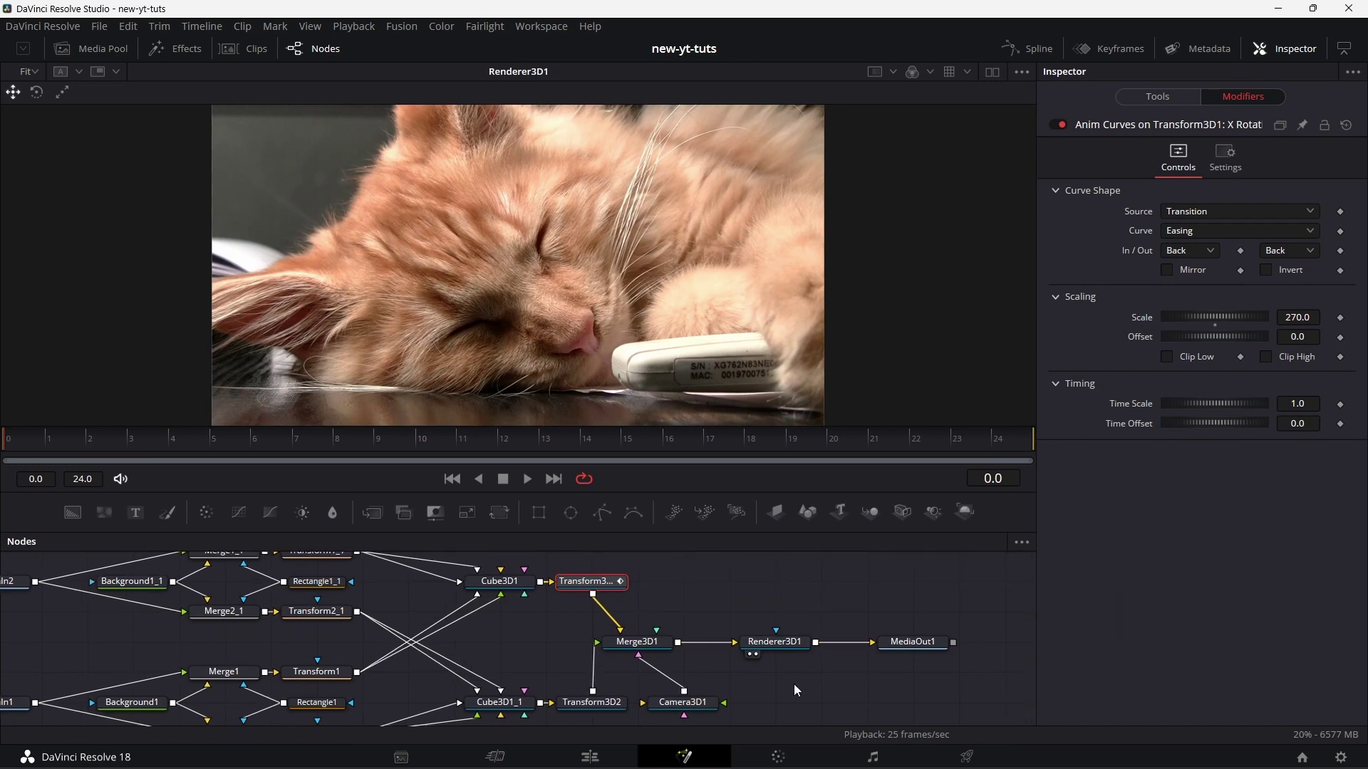
drag(818, 663, 782, 667)
click(498, 440)
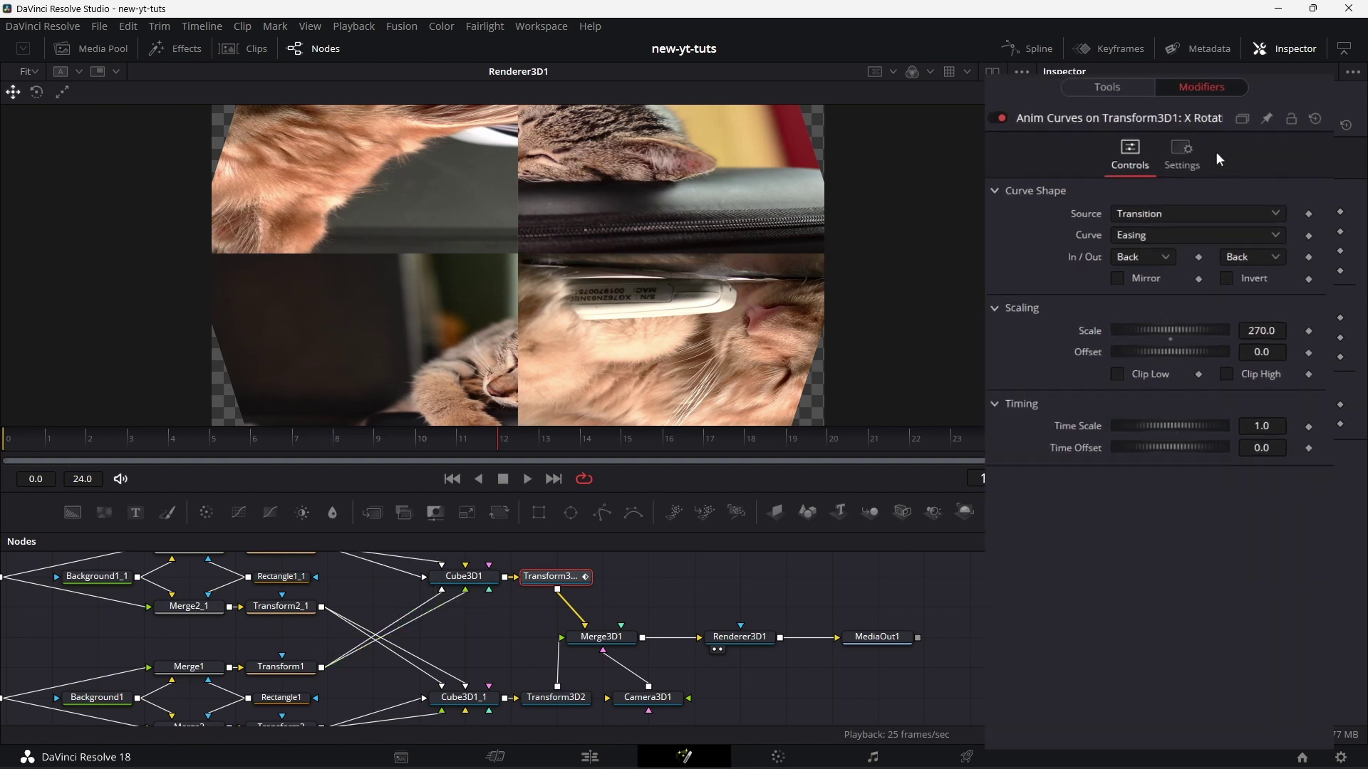
Add an expression to Transform3D2's X translation that multiplies Transform3D1's X translation by -1.
click(1275, 80)
click(555, 697)
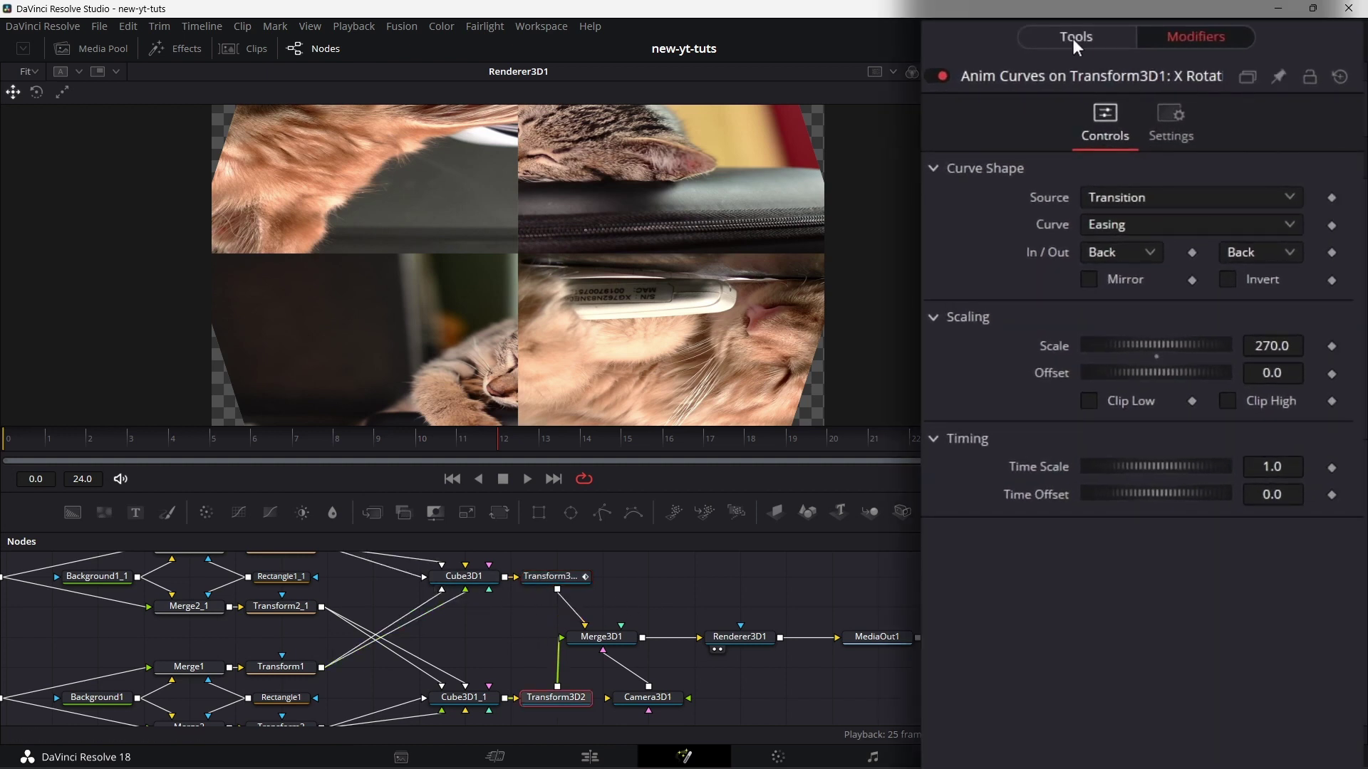
click(1074, 39)
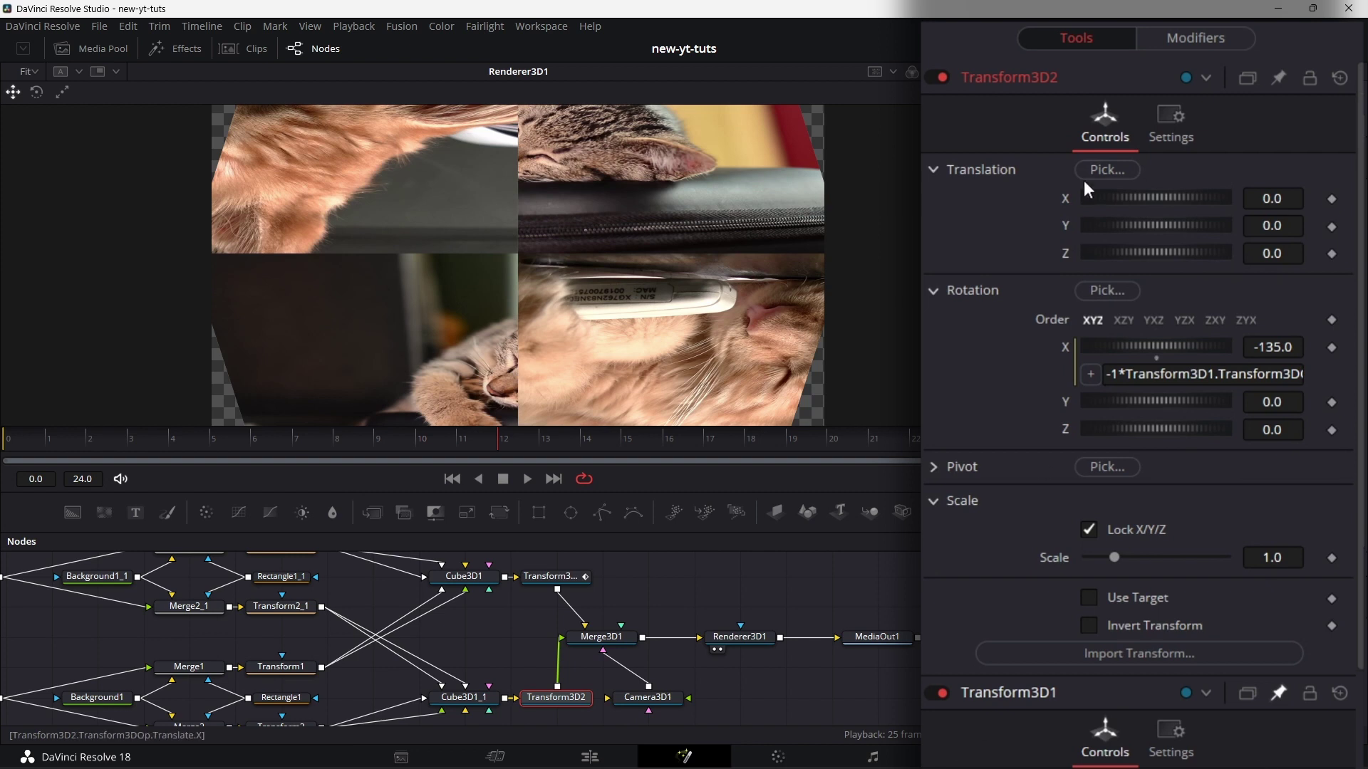
right_click(1066, 200)
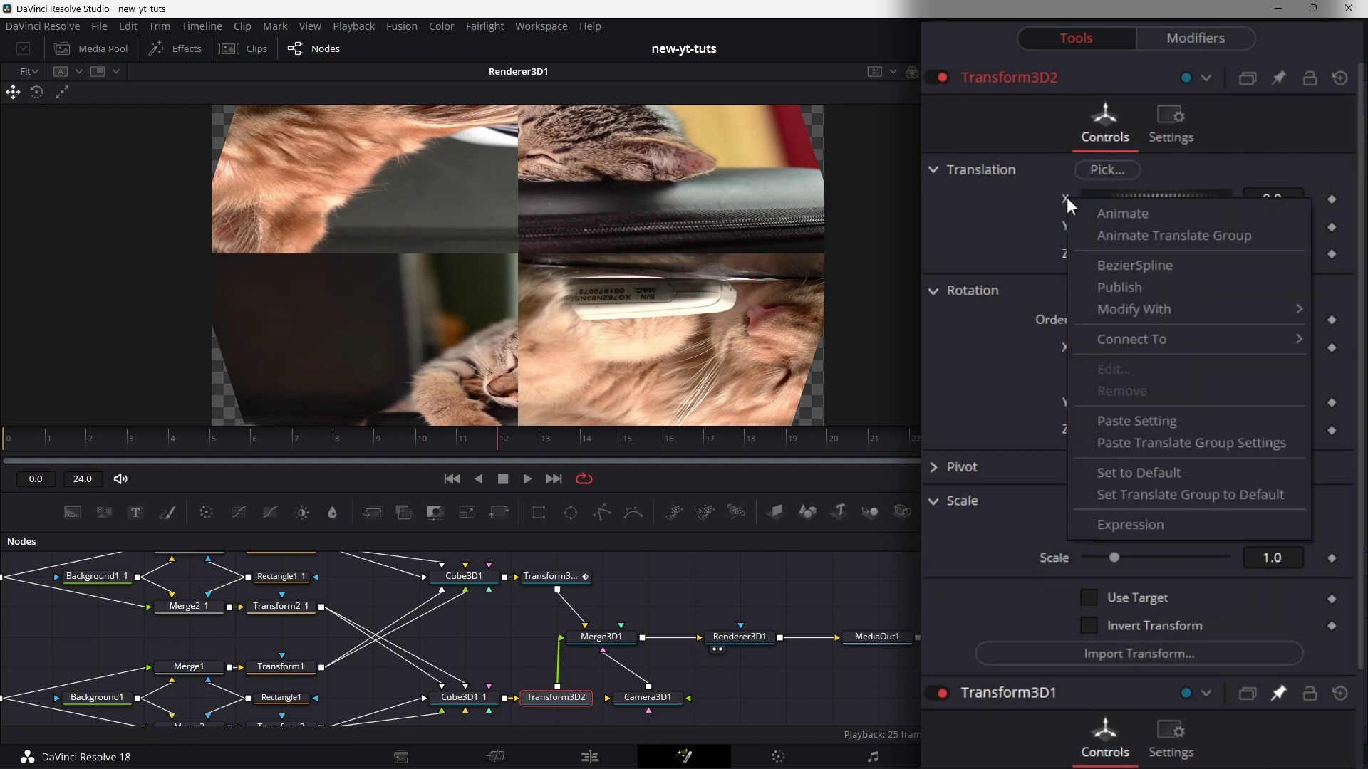
click(1148, 522)
drag(1091, 227, 1070, 745)
scroll(1143, 228, up, 3)
key(Home)
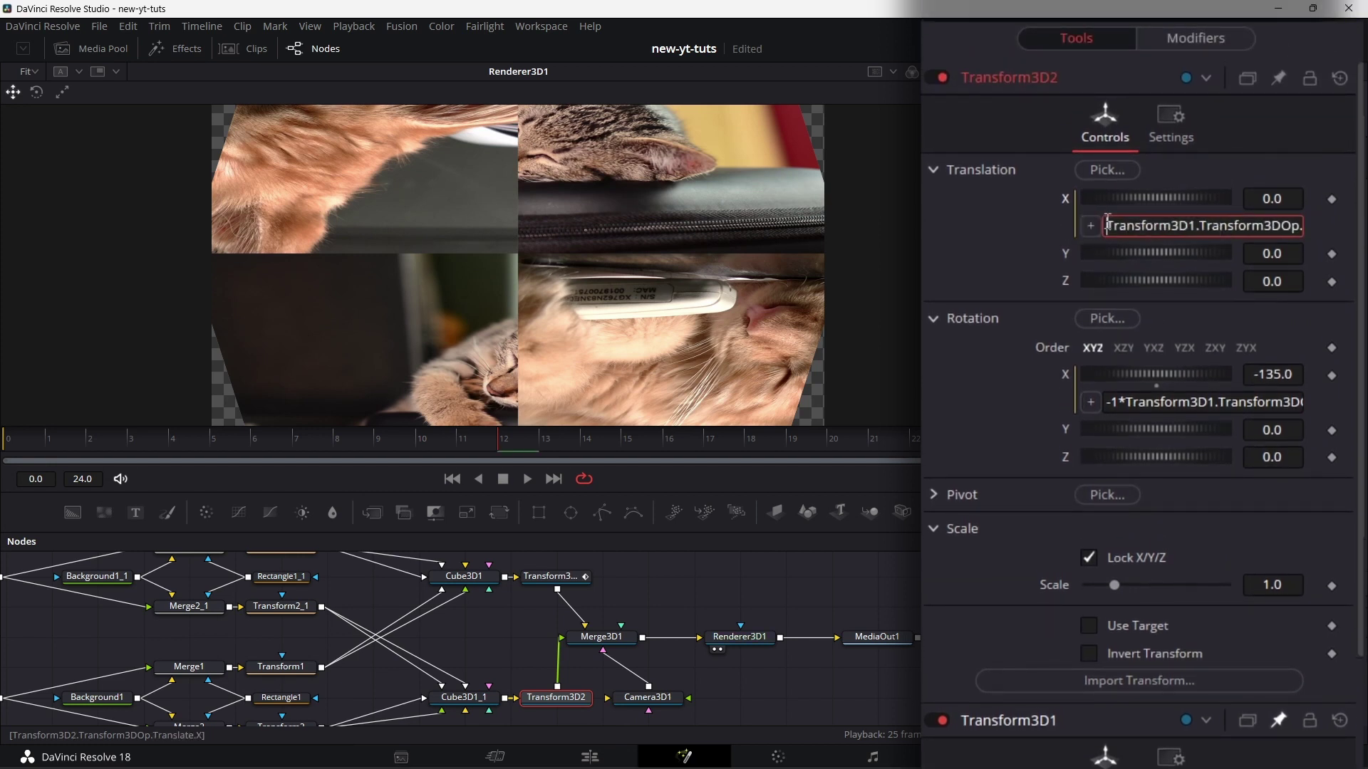
text(-1*)
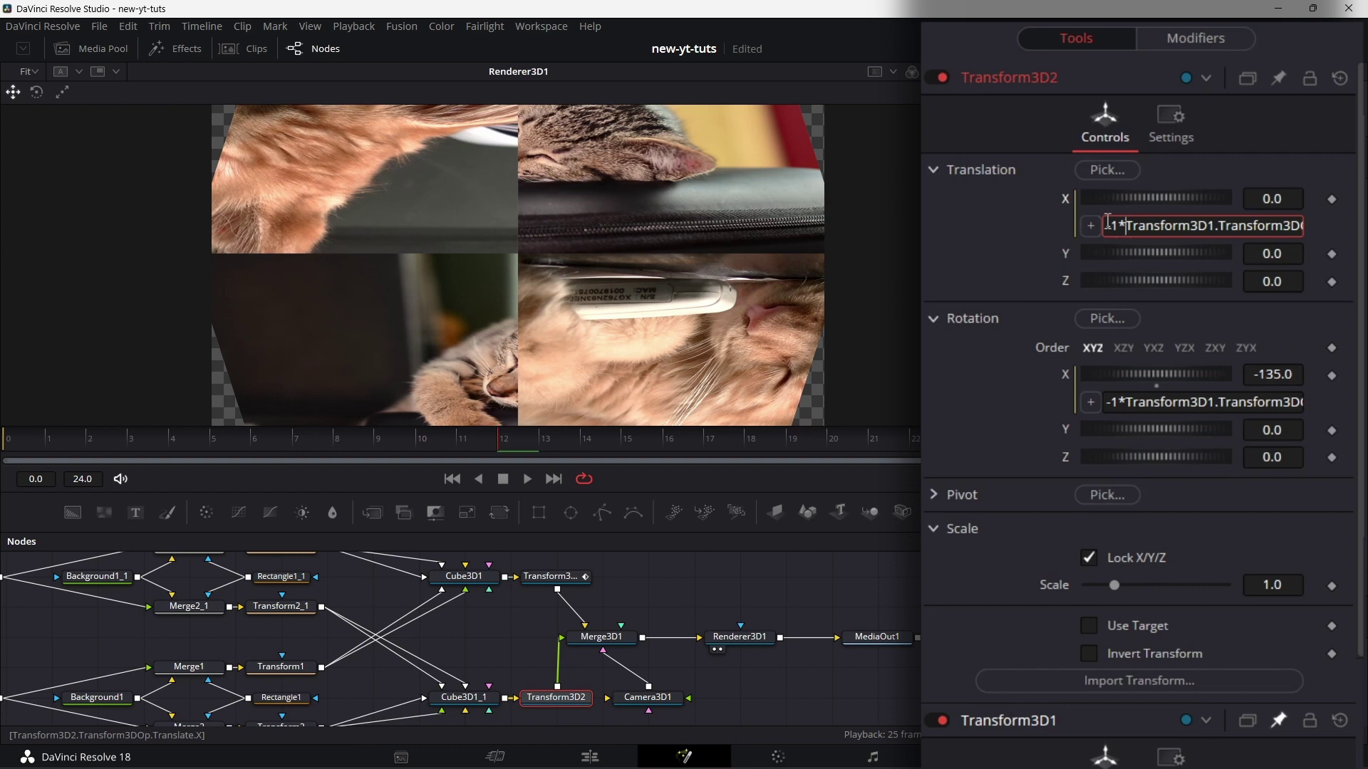
key(Tab)
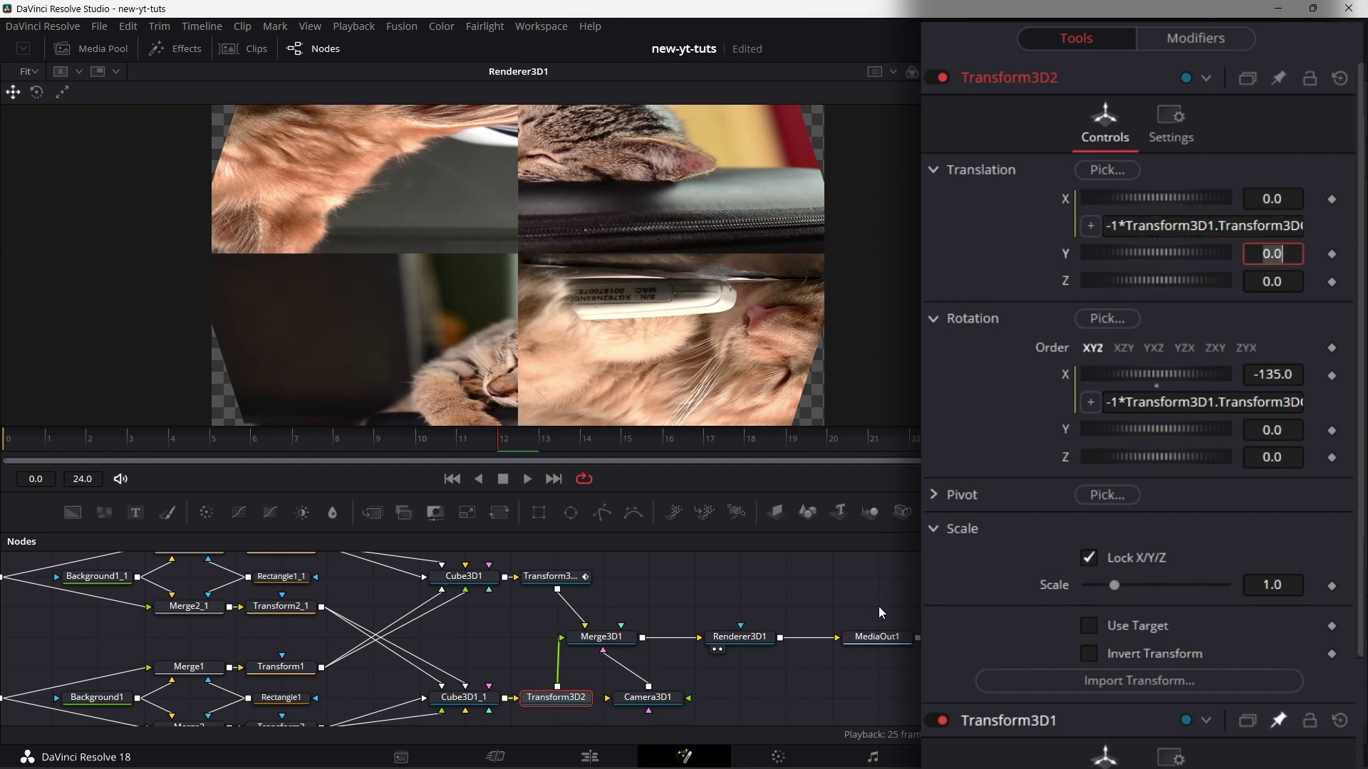
Apply an Anim Curves modifier to Transform3D1's X translation.
click(550, 577)
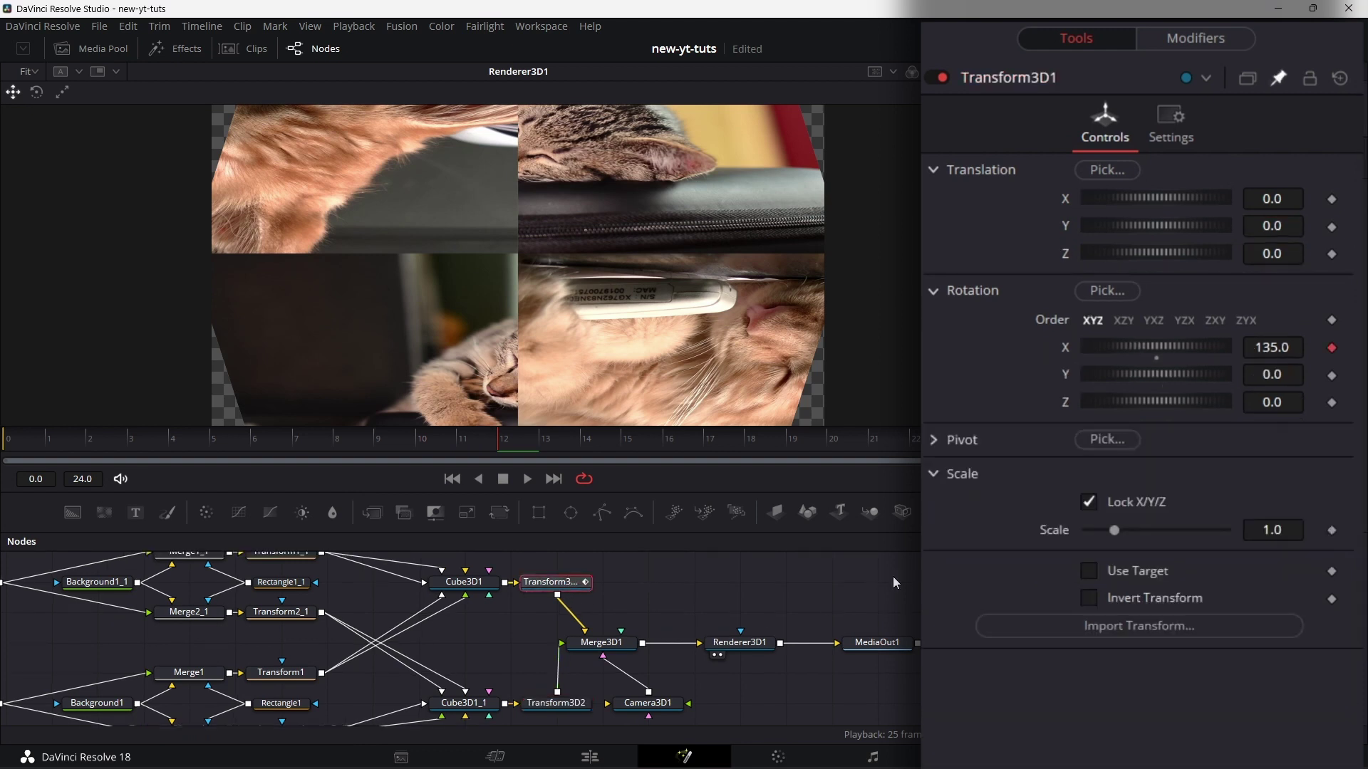
right_click(1066, 197)
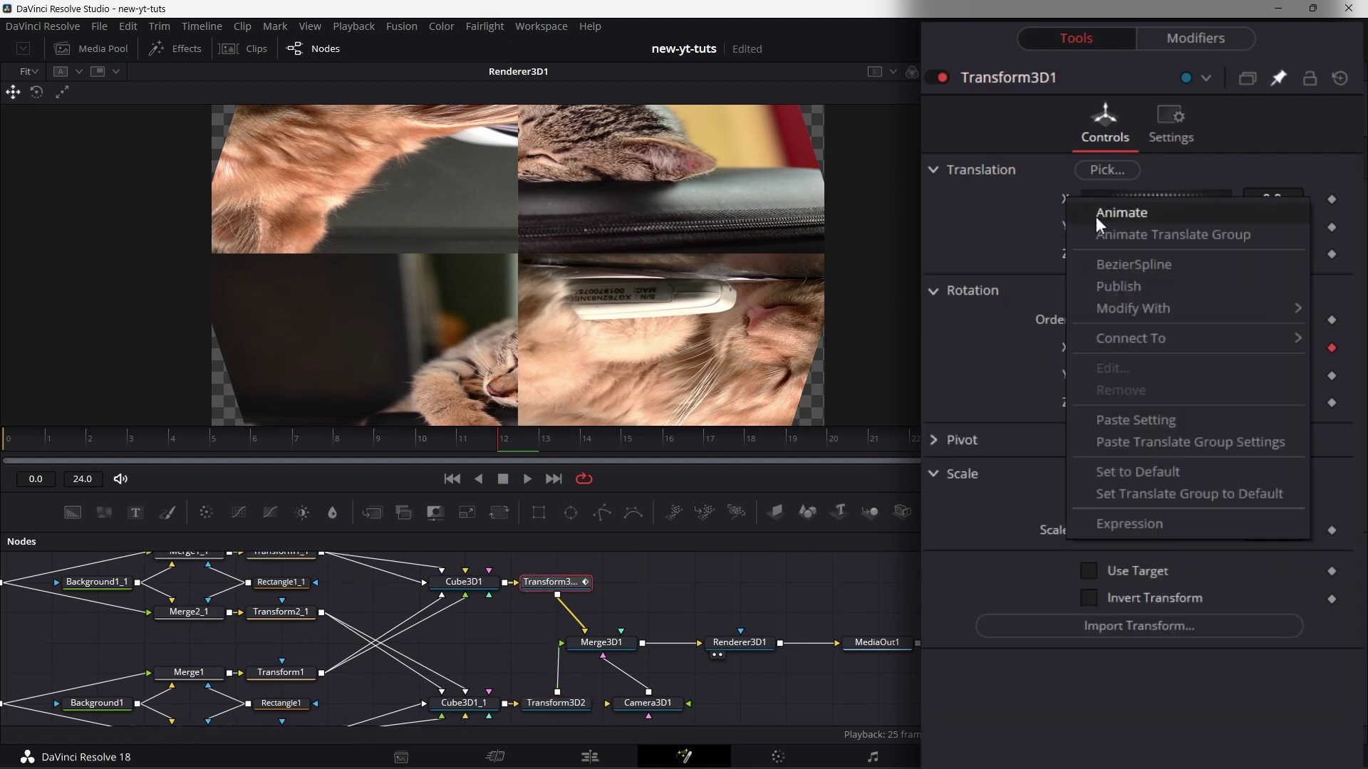
mouse_move(1138, 308)
click(997, 308)
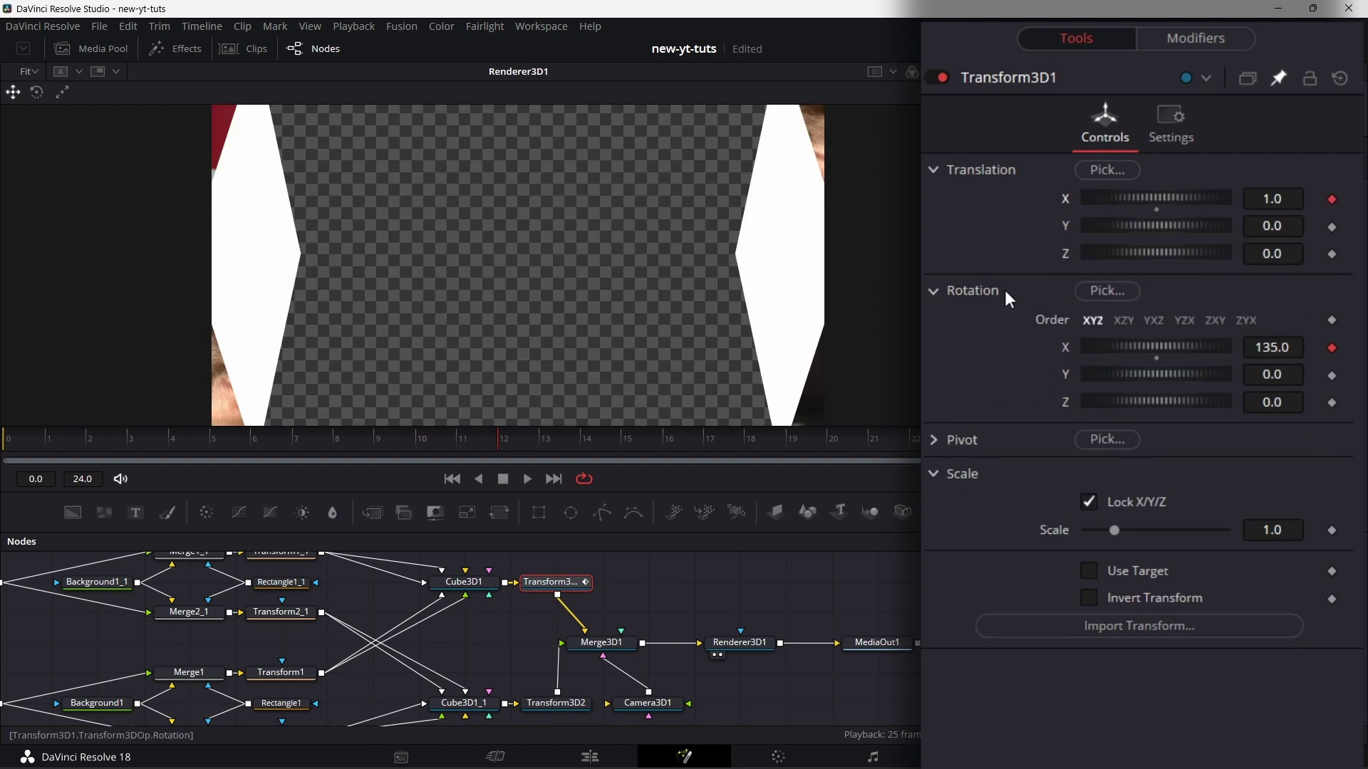
Set the X Offset modifier's scale to 0.25 and enable Mirror.
click(1196, 34)
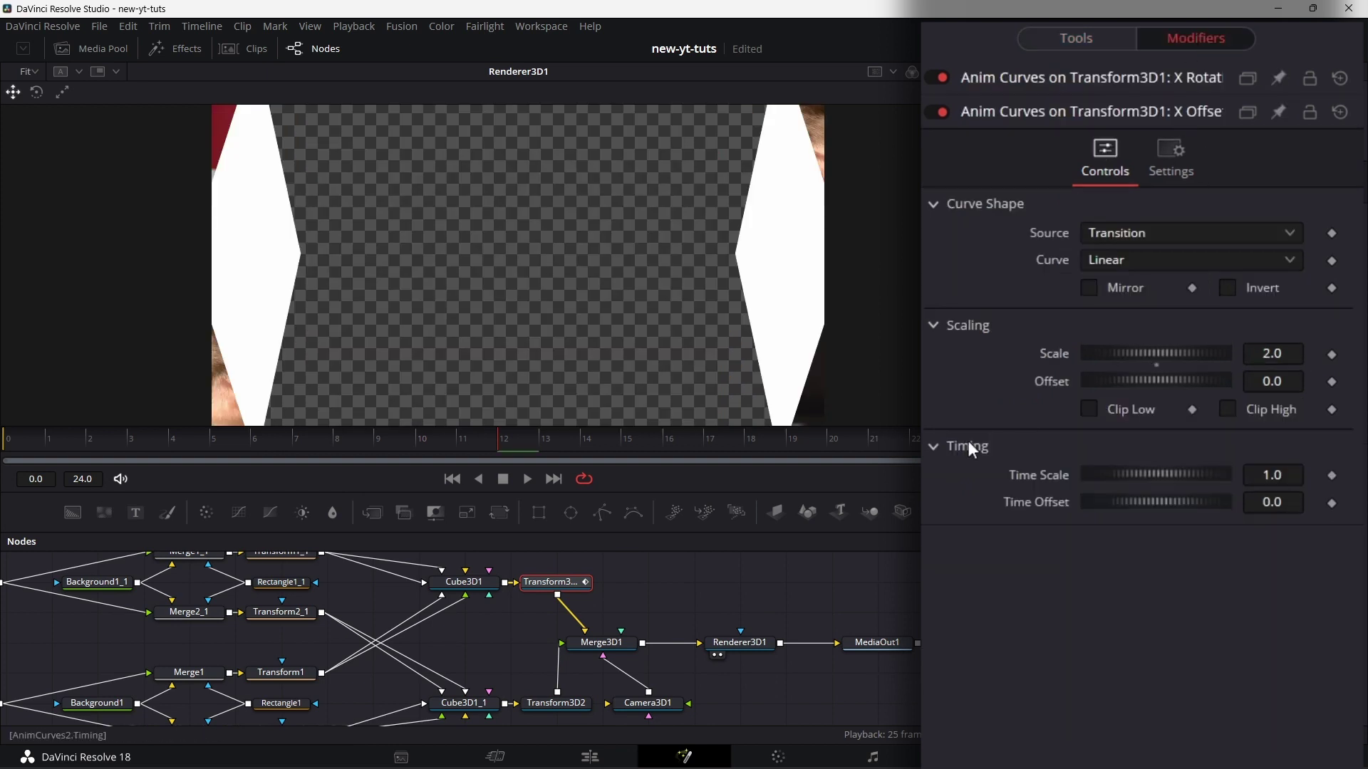
click(1289, 347)
text(0)
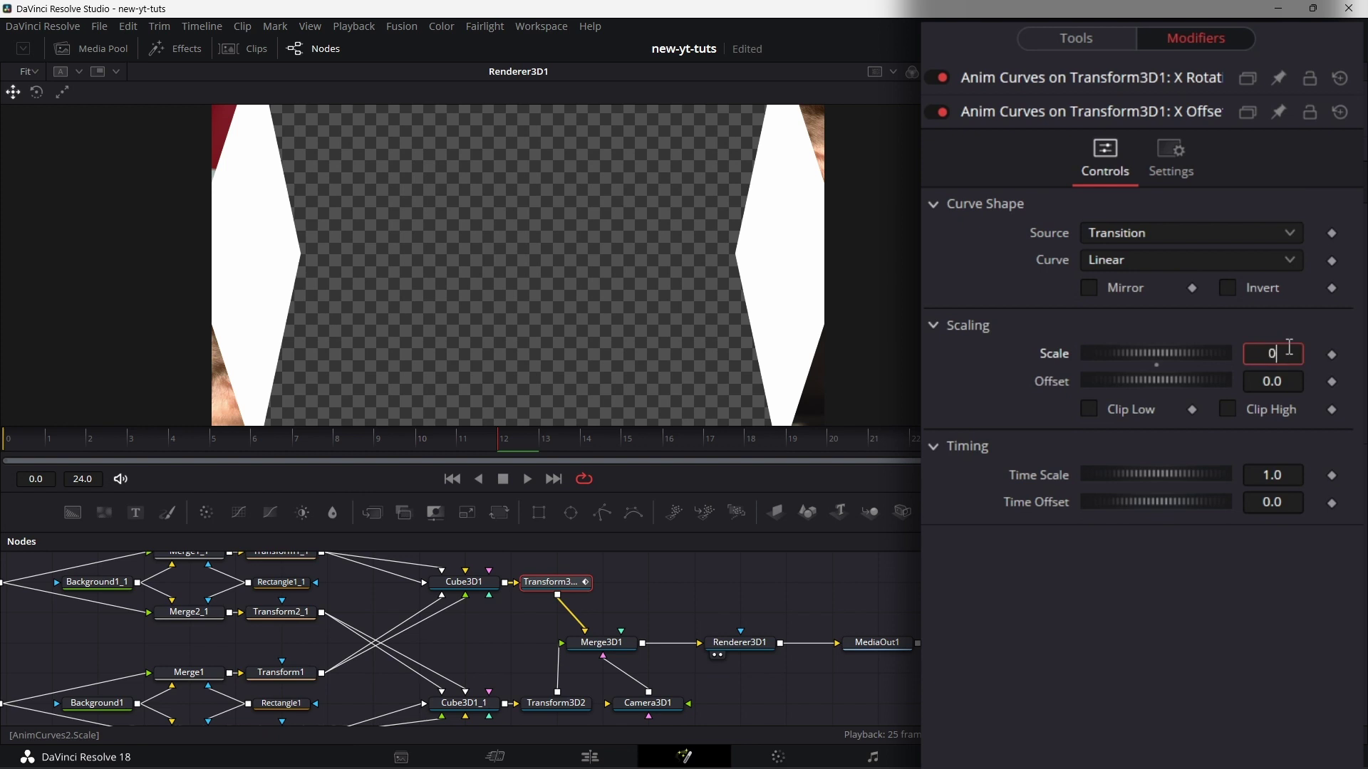
text(.25)
key(Tab)
click(1089, 286)
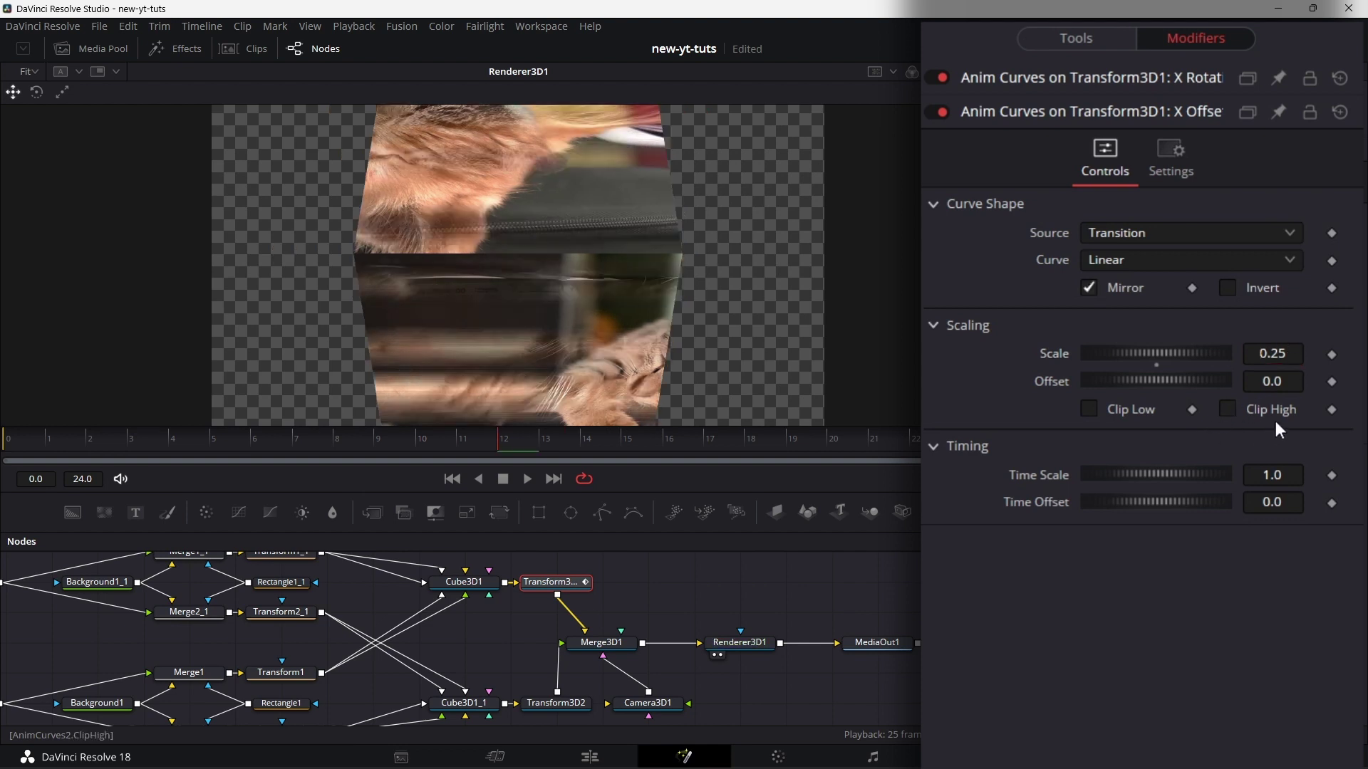
Reverse and reduce the X Offset modifier's scale to -0.025.
click(1260, 354)
text(-)
key(Tab)
click(1291, 367)
text(0)
key(Tab)
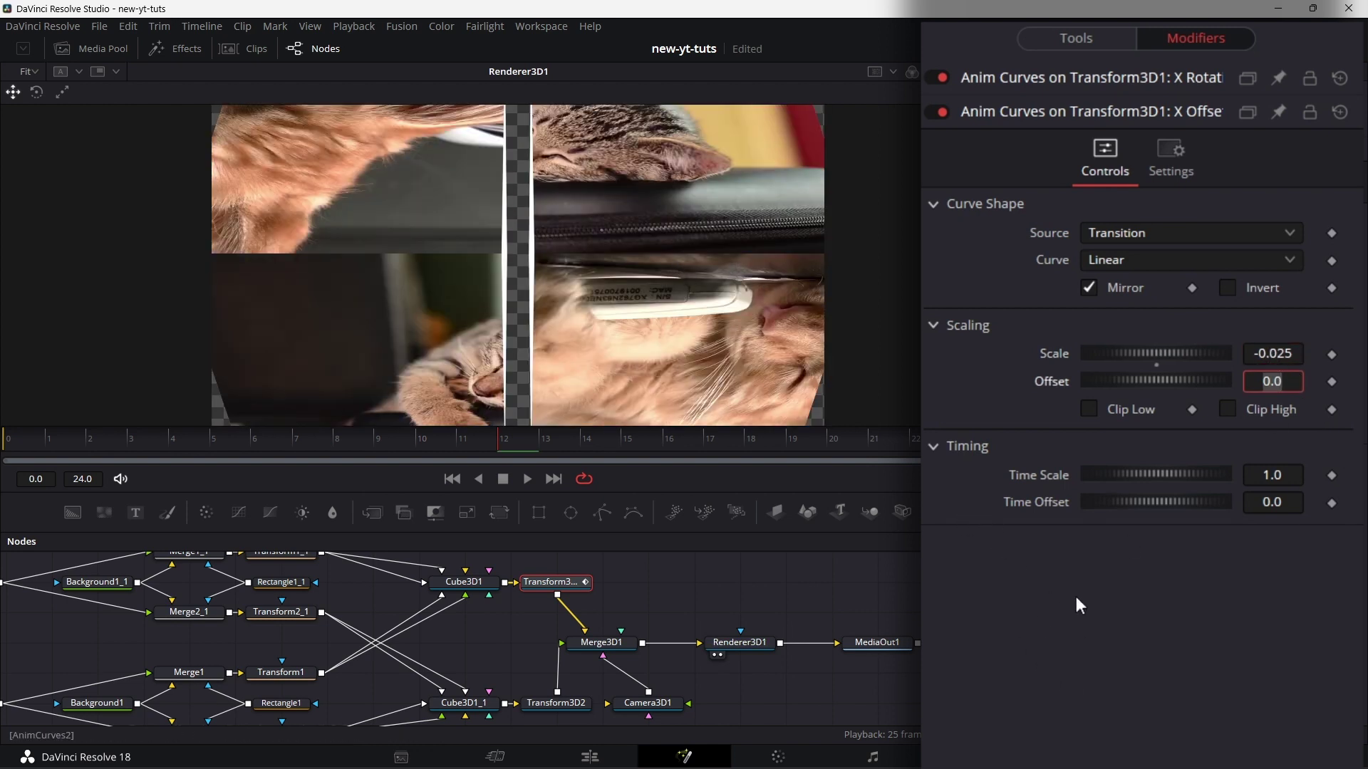
Change the X Offset modifier's curve to Custom and raise a new point near the top at about a quarter of its length.
click(1165, 258)
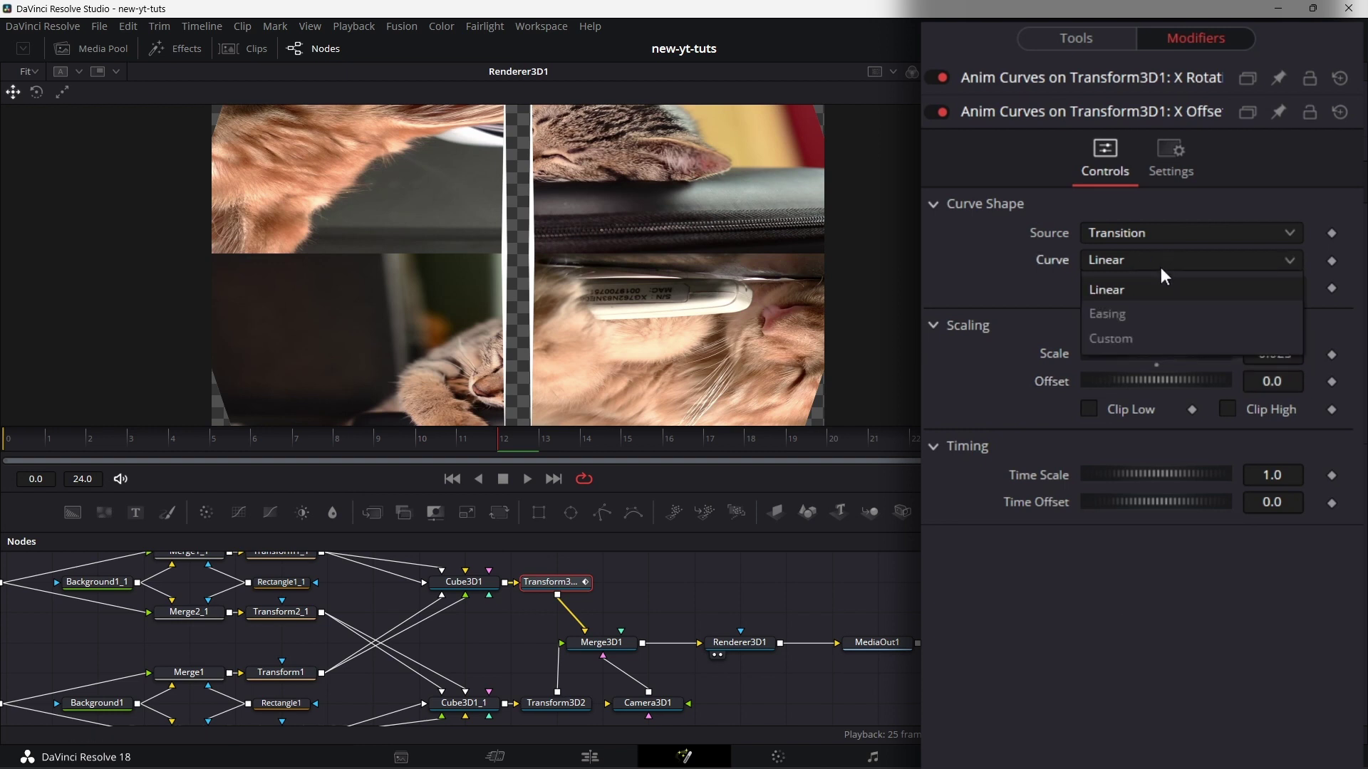
click(1162, 255)
click(1161, 254)
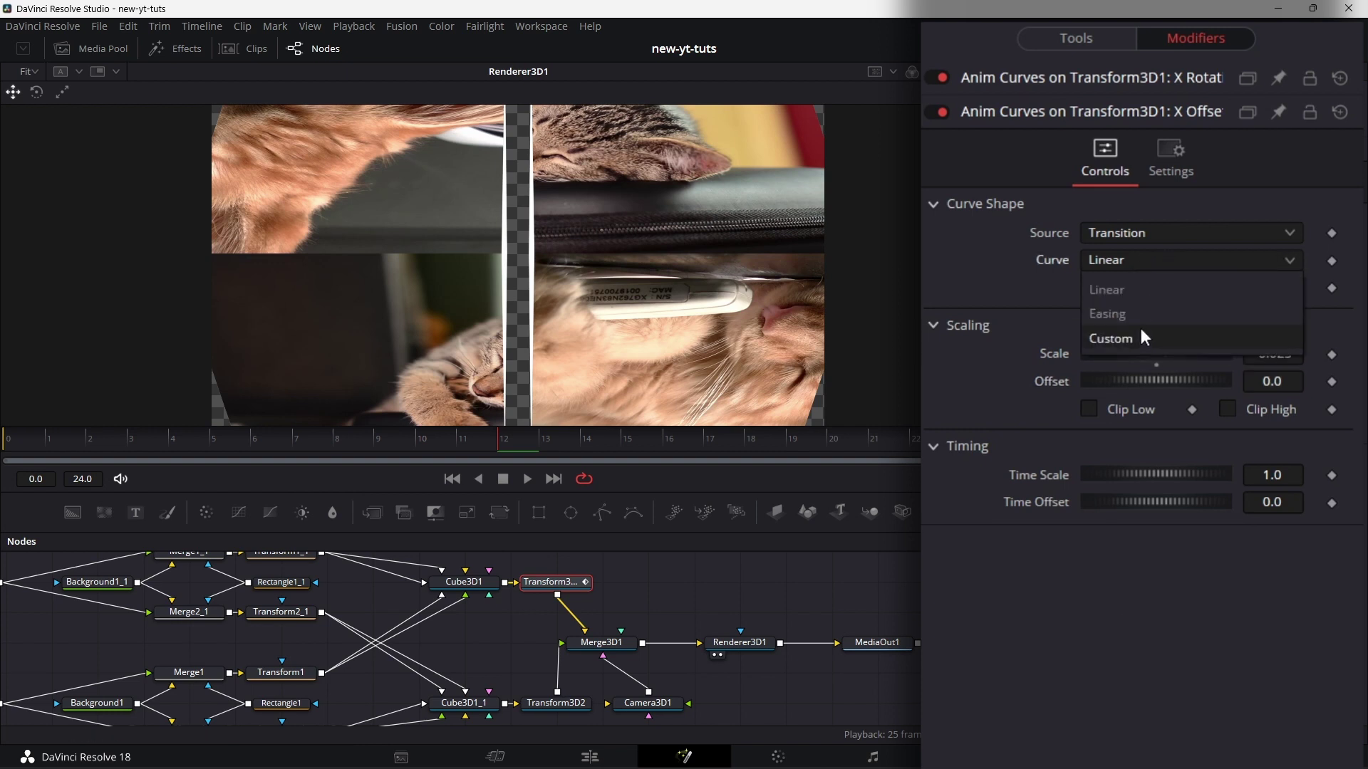
click(1139, 339)
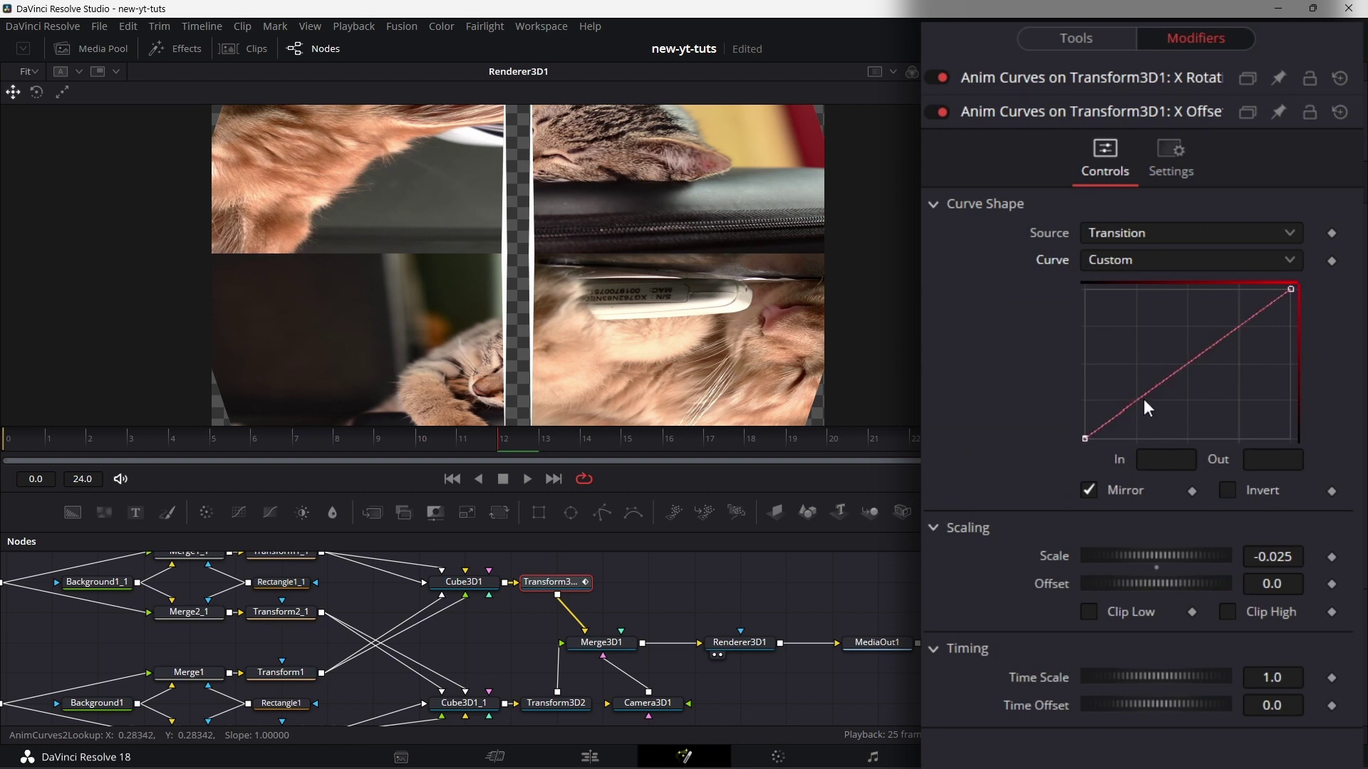
drag(1145, 395, 1135, 289)
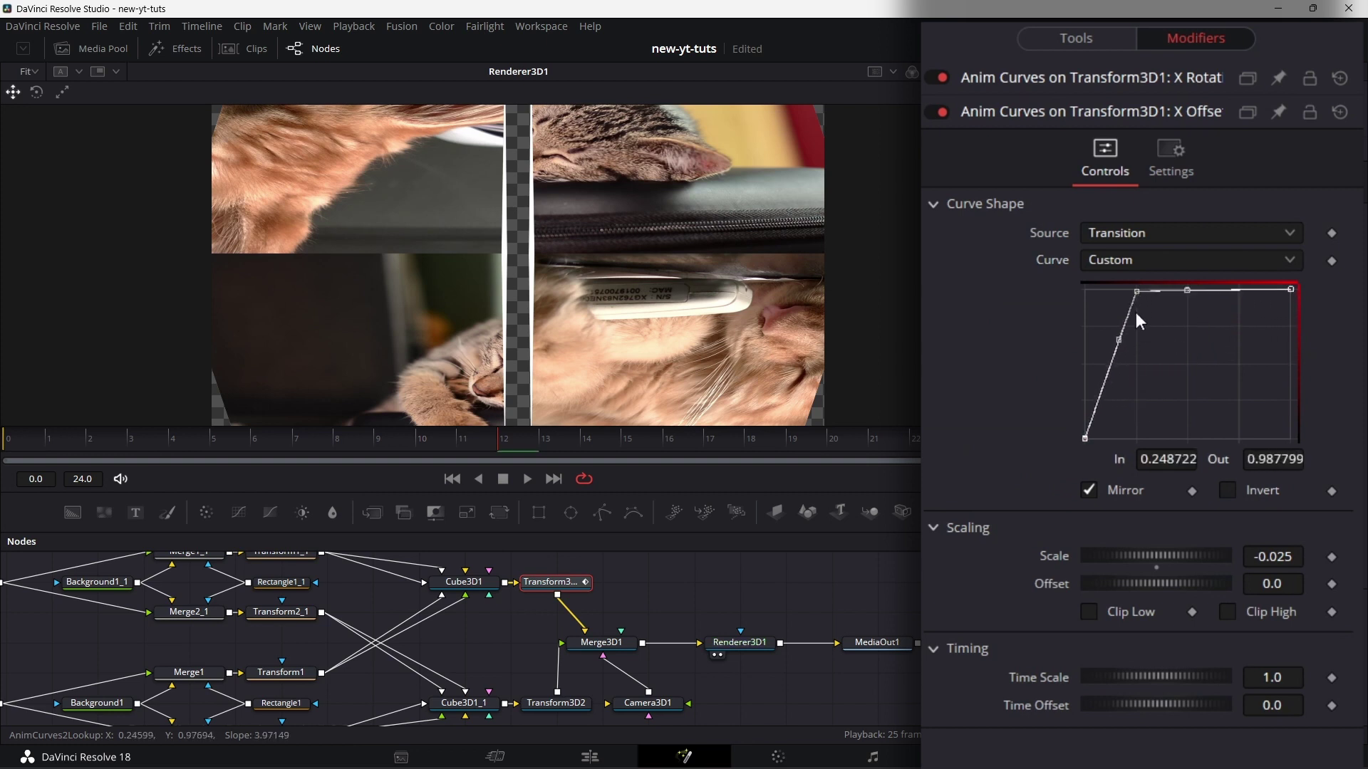
Set the new curve point to In 0.2 and Out 1.0, and pull the incoming handle horizontally to the graph's left edge.
click(1188, 463)
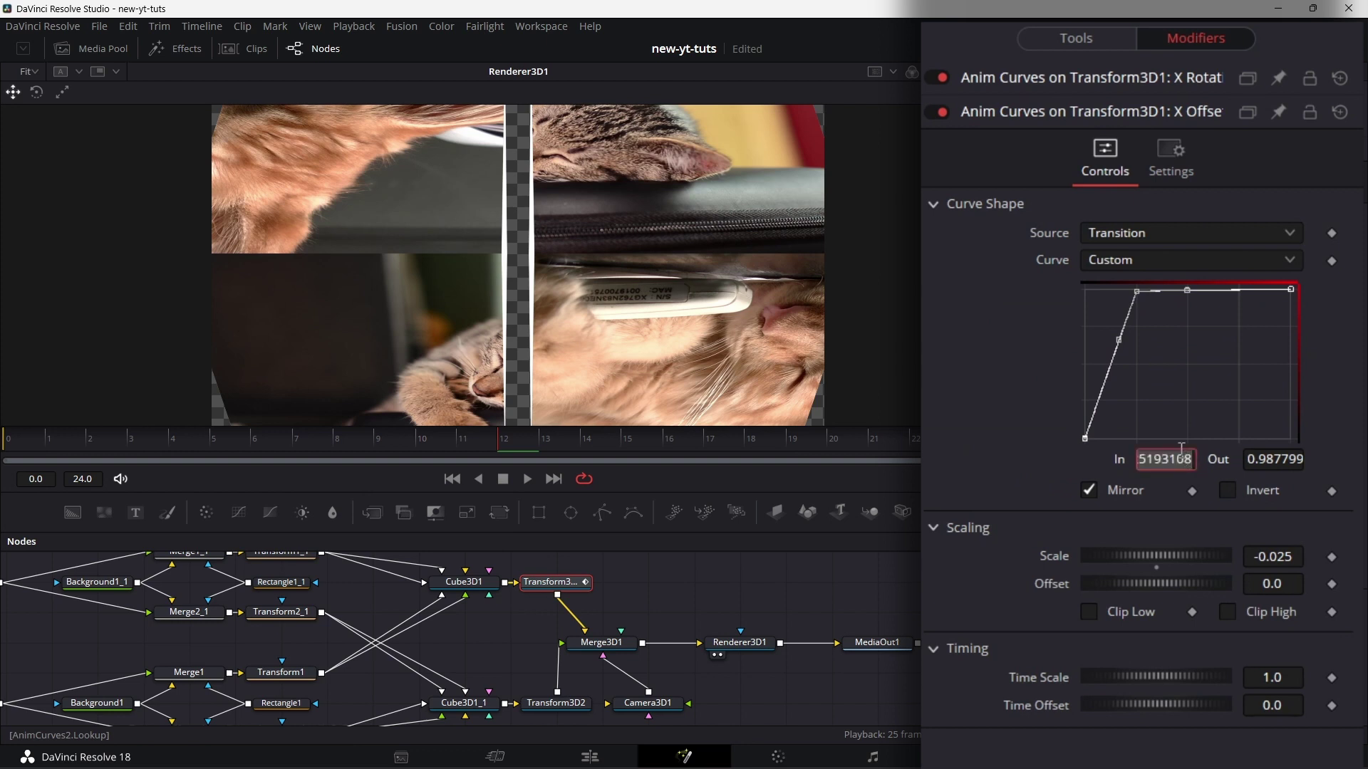
text(0.2)
key(Tab)
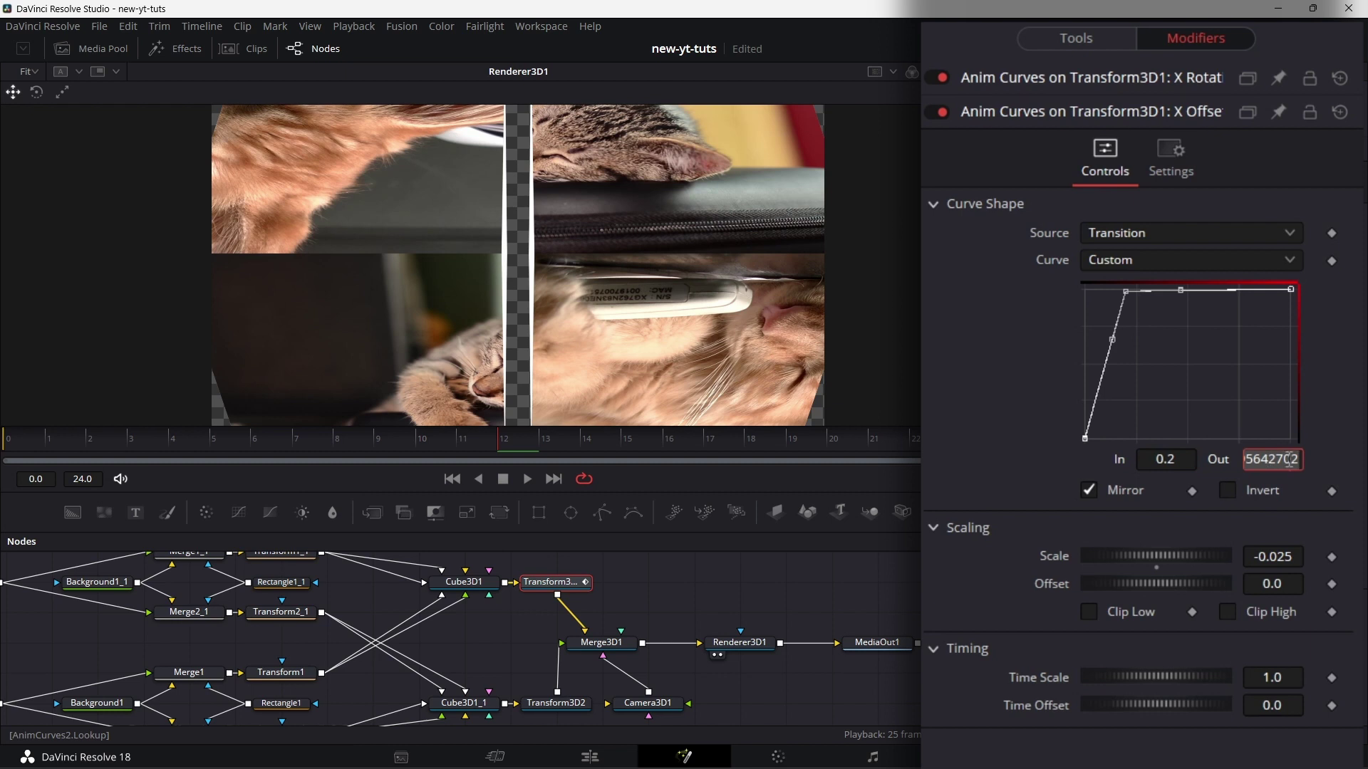
text(1)
key(Tab)
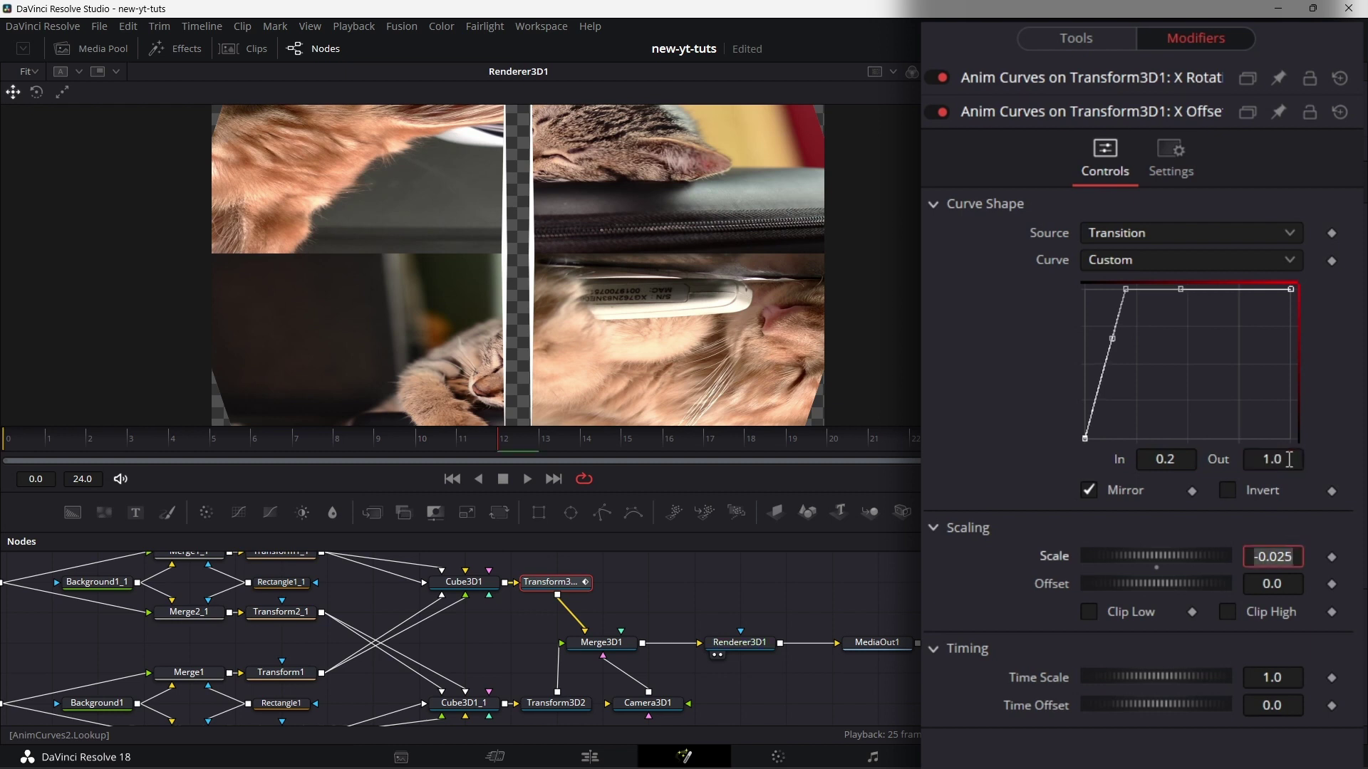
drag(1111, 337, 1081, 288)
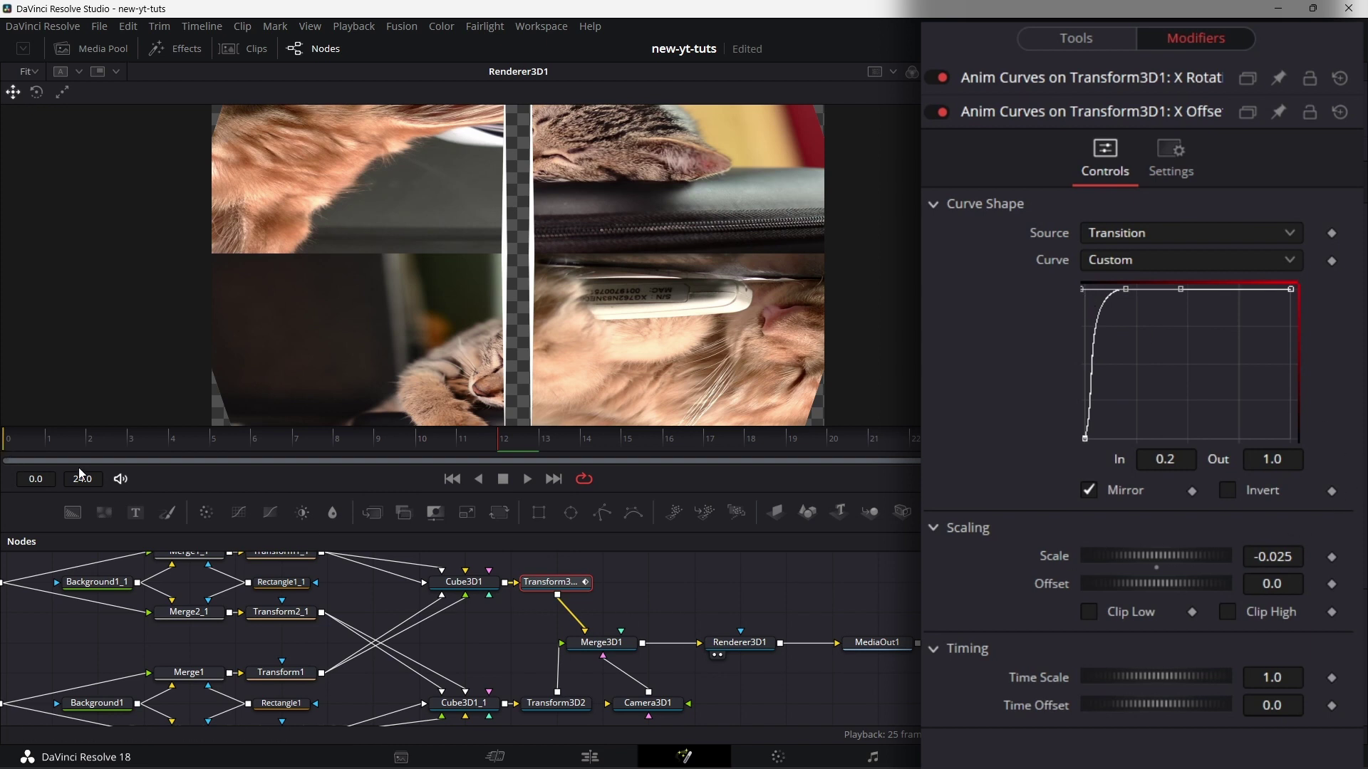
Play back the transition from frame 0 to check how the cubes separate, and stop it.
click(11, 446)
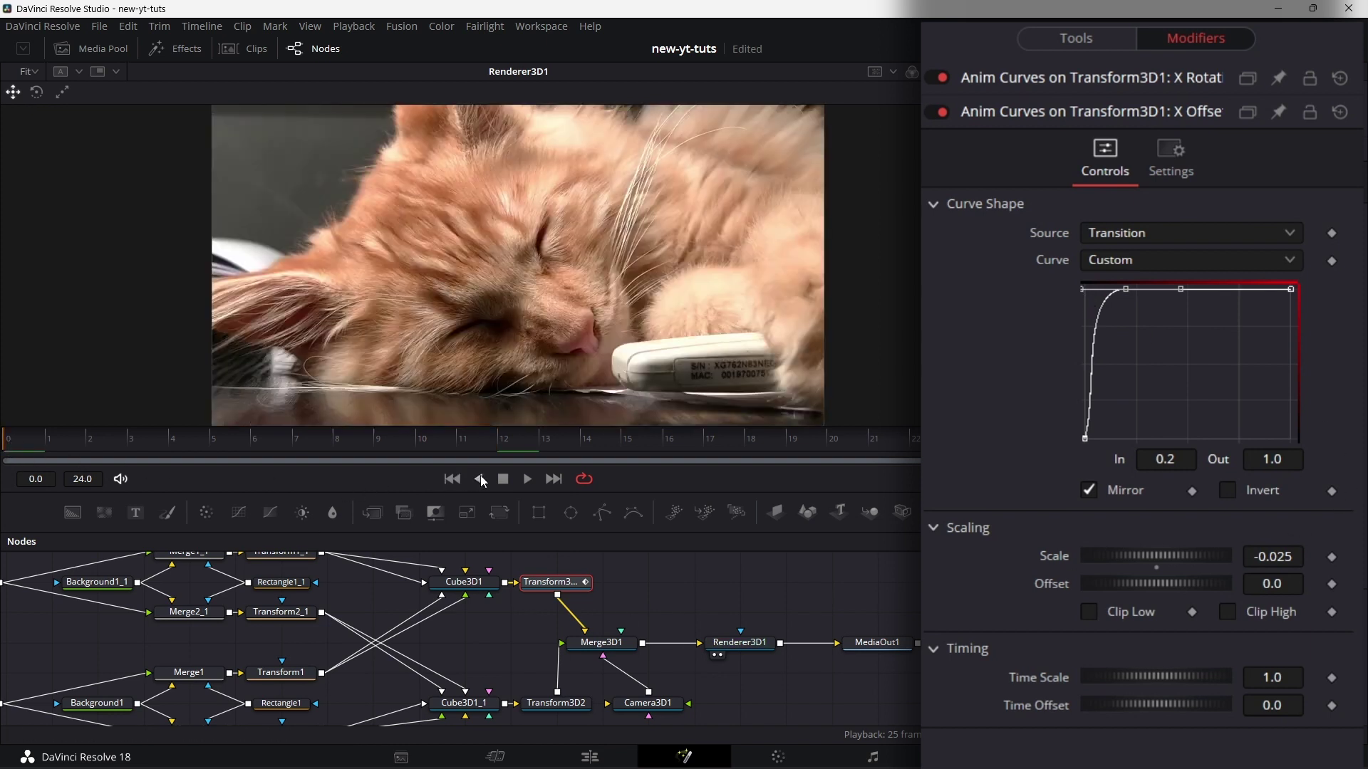
click(527, 477)
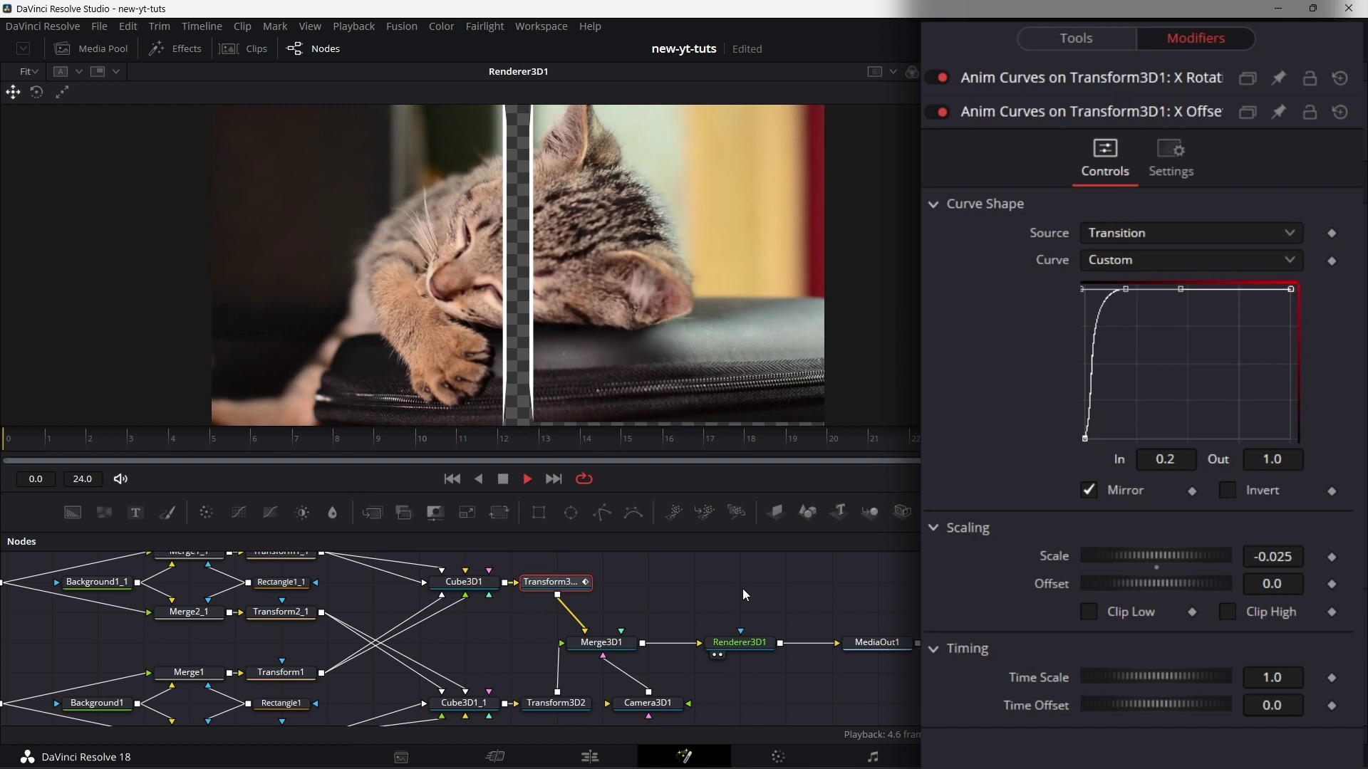
key(space)
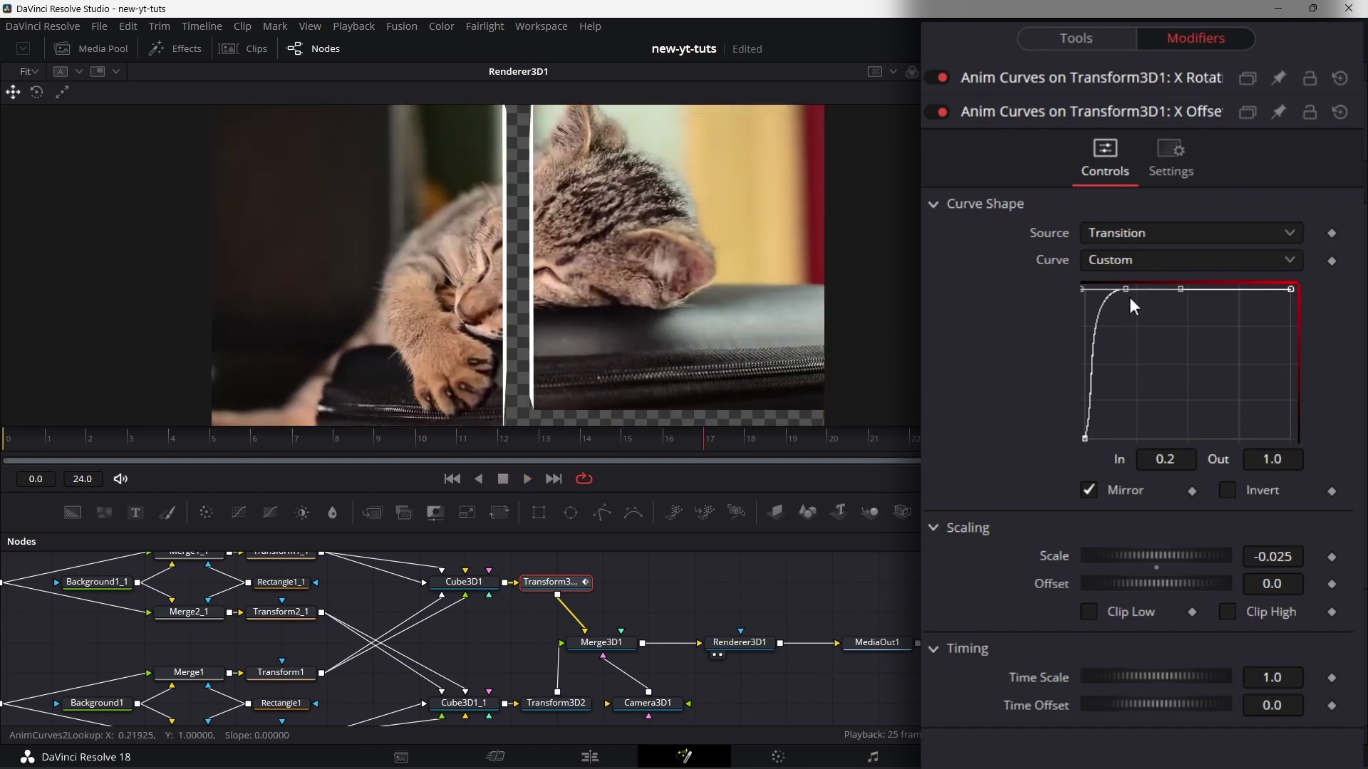
Set the curve point's In value to 0.3 and shorten its incoming handle to soften the rise.
key(BackSpace)
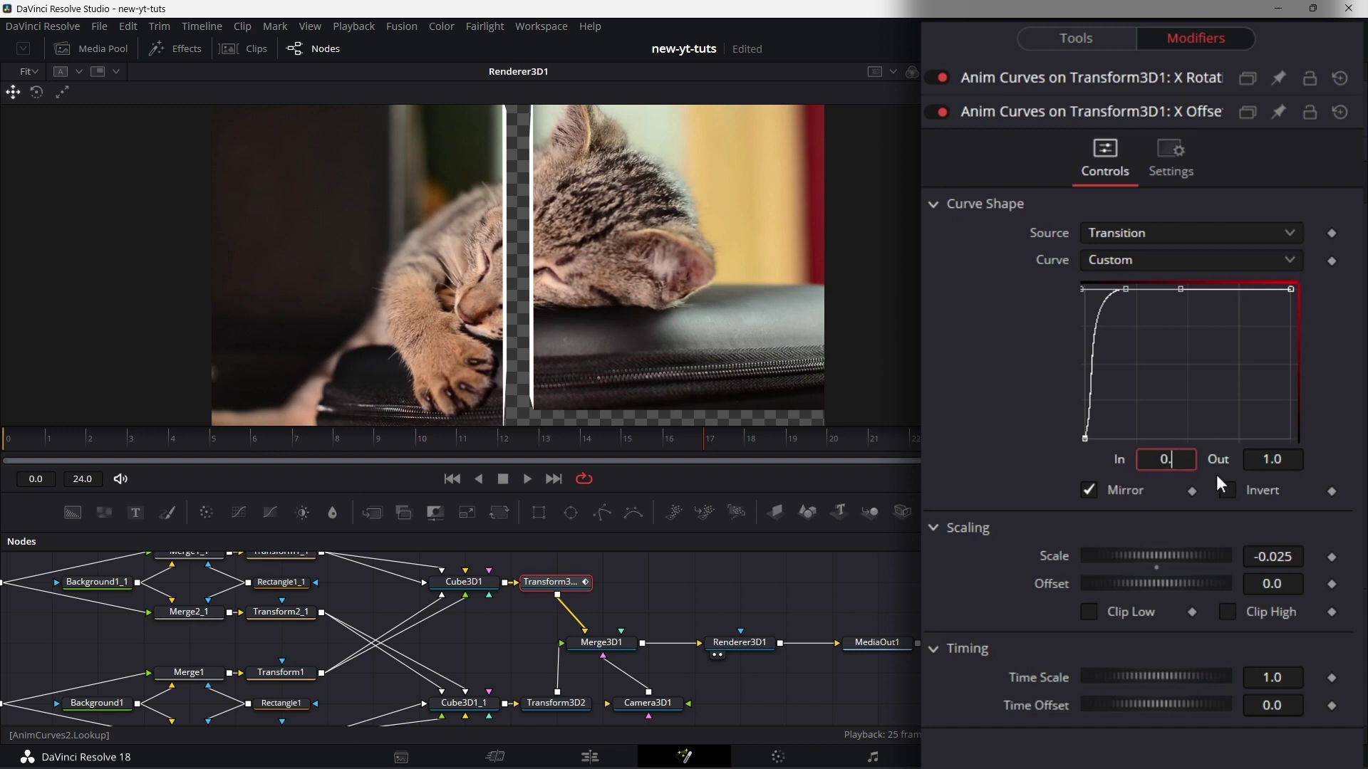
text(3)
key(Tab)
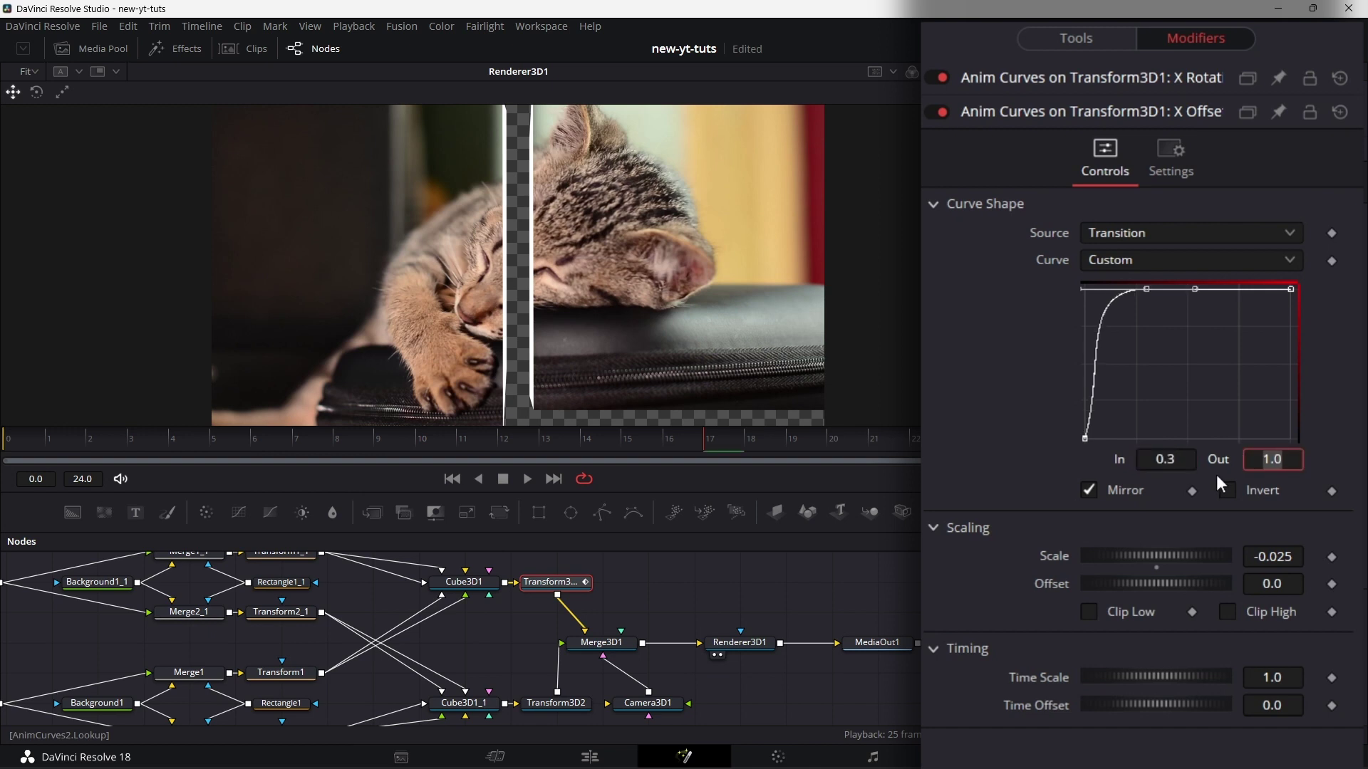
drag(1082, 289, 1105, 288)
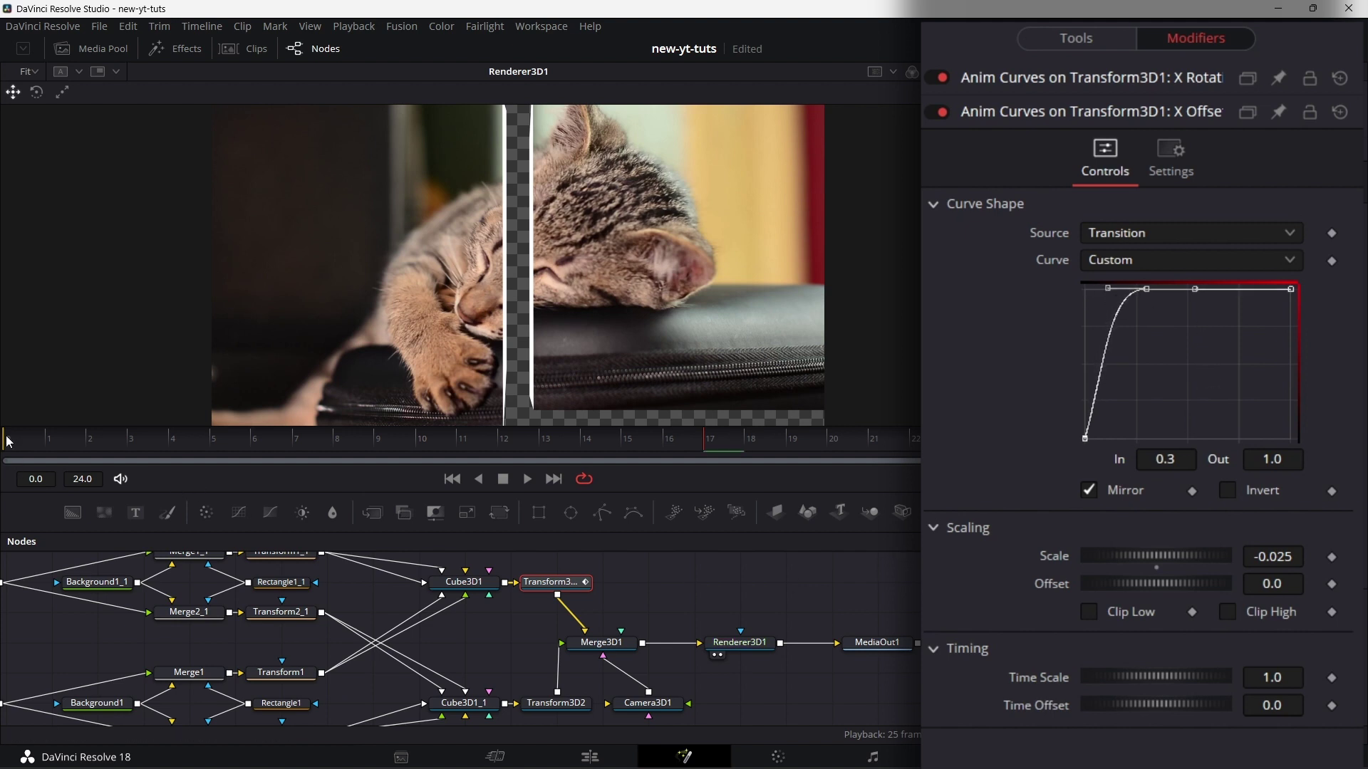
Play the transition while setting the curve point's In value to 0.35, and stop playback.
click(528, 478)
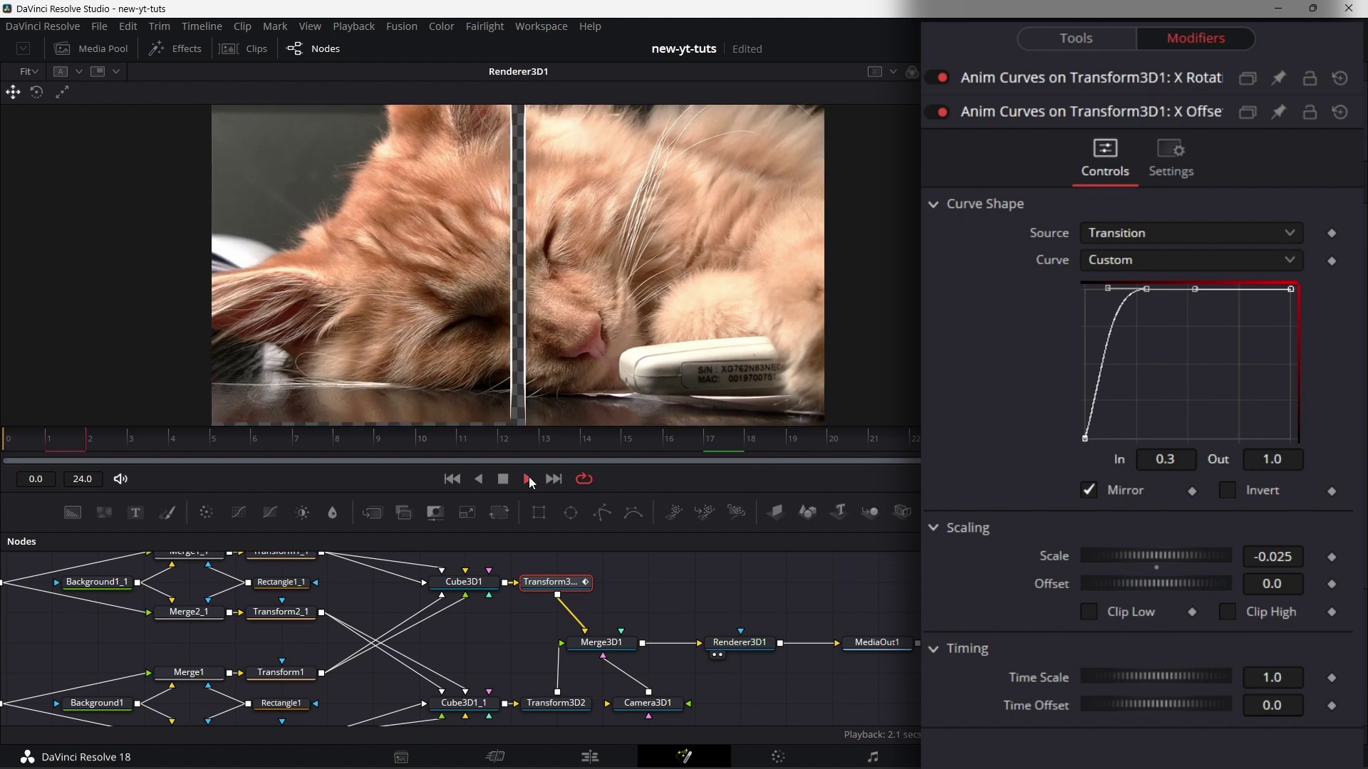
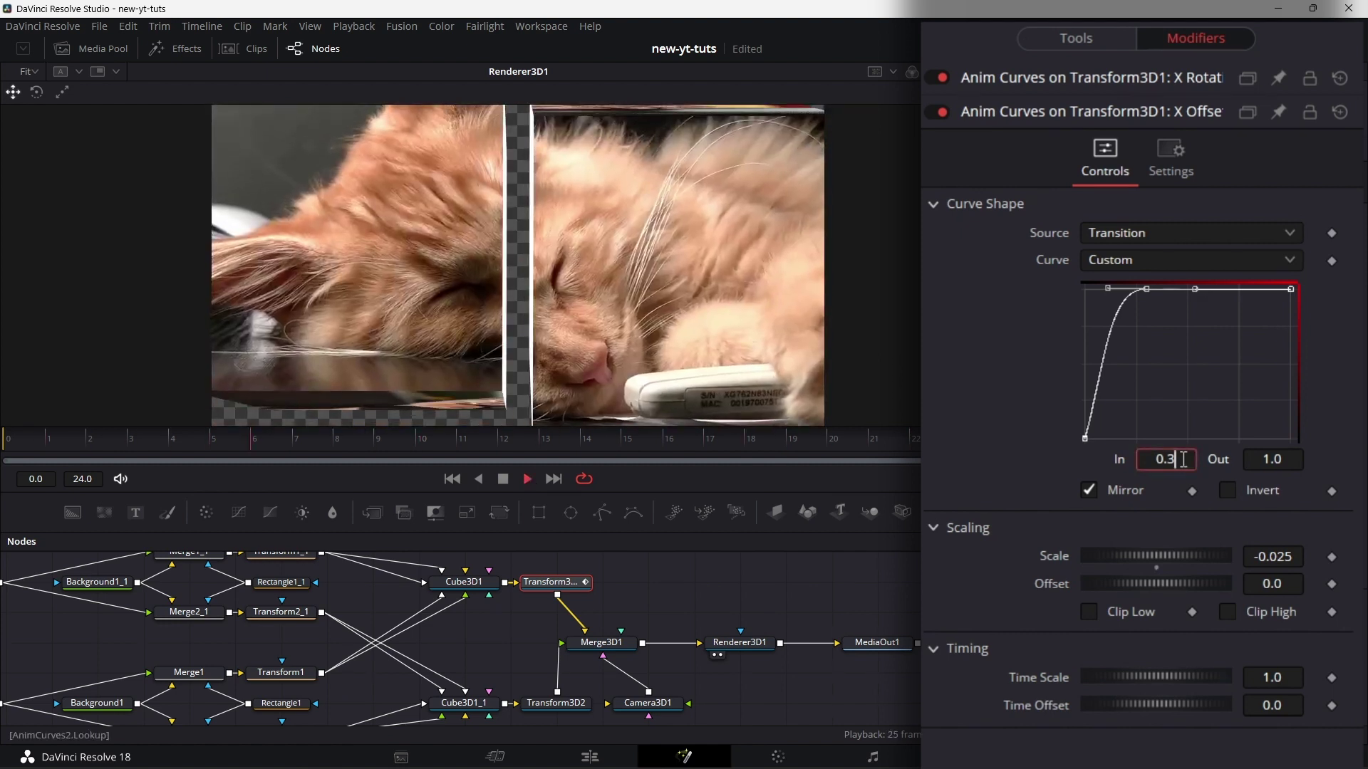
text(5)
key(Tab)
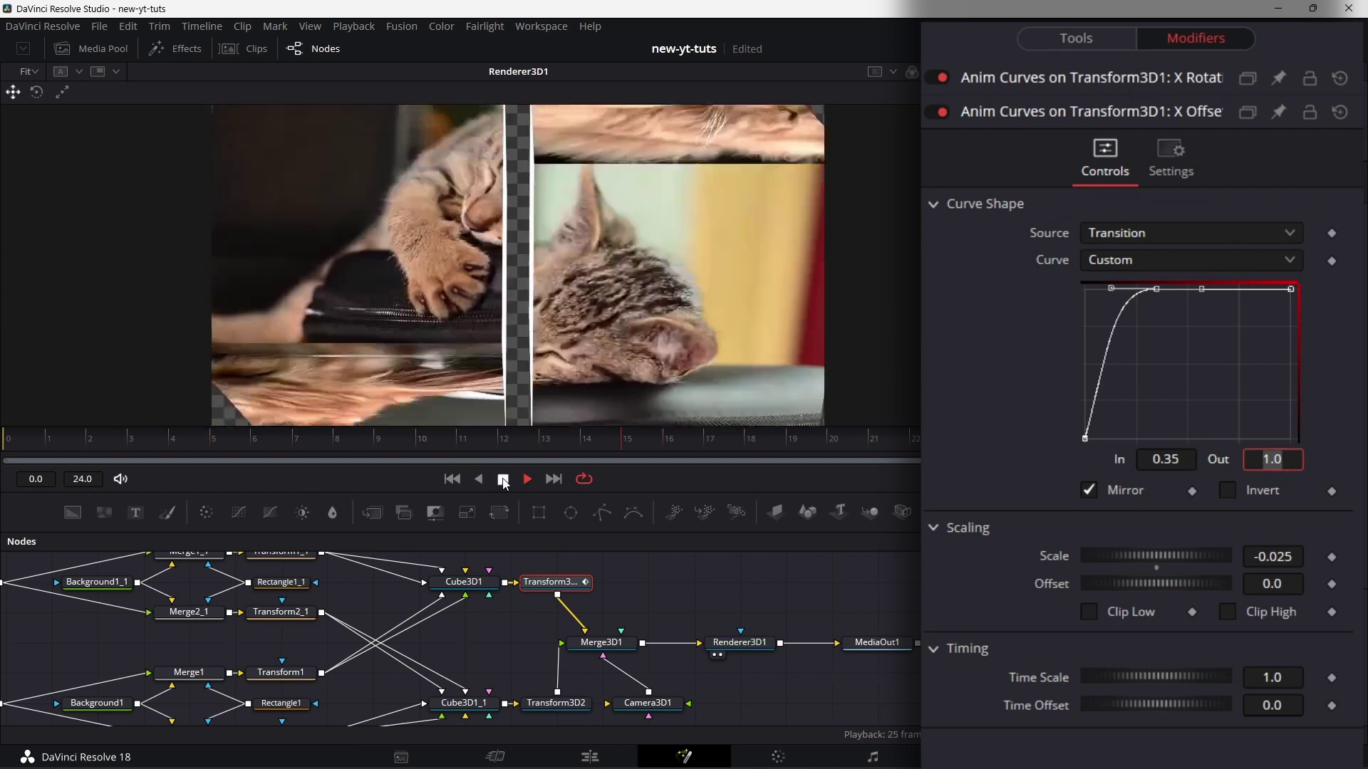
key(space)
Add an unconnected Background node in the empty space above Renderer3D1.
drag(716, 608, 704, 647)
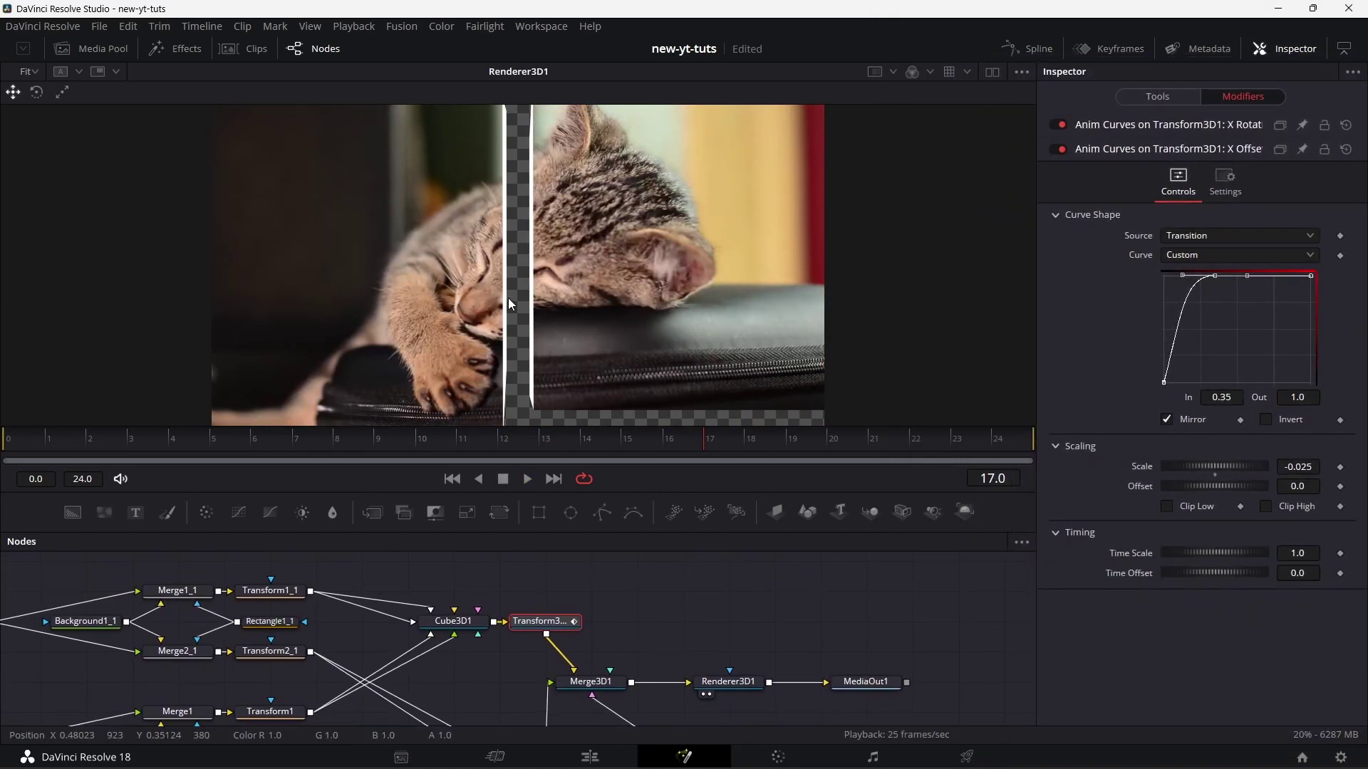
drag(732, 629, 732, 603)
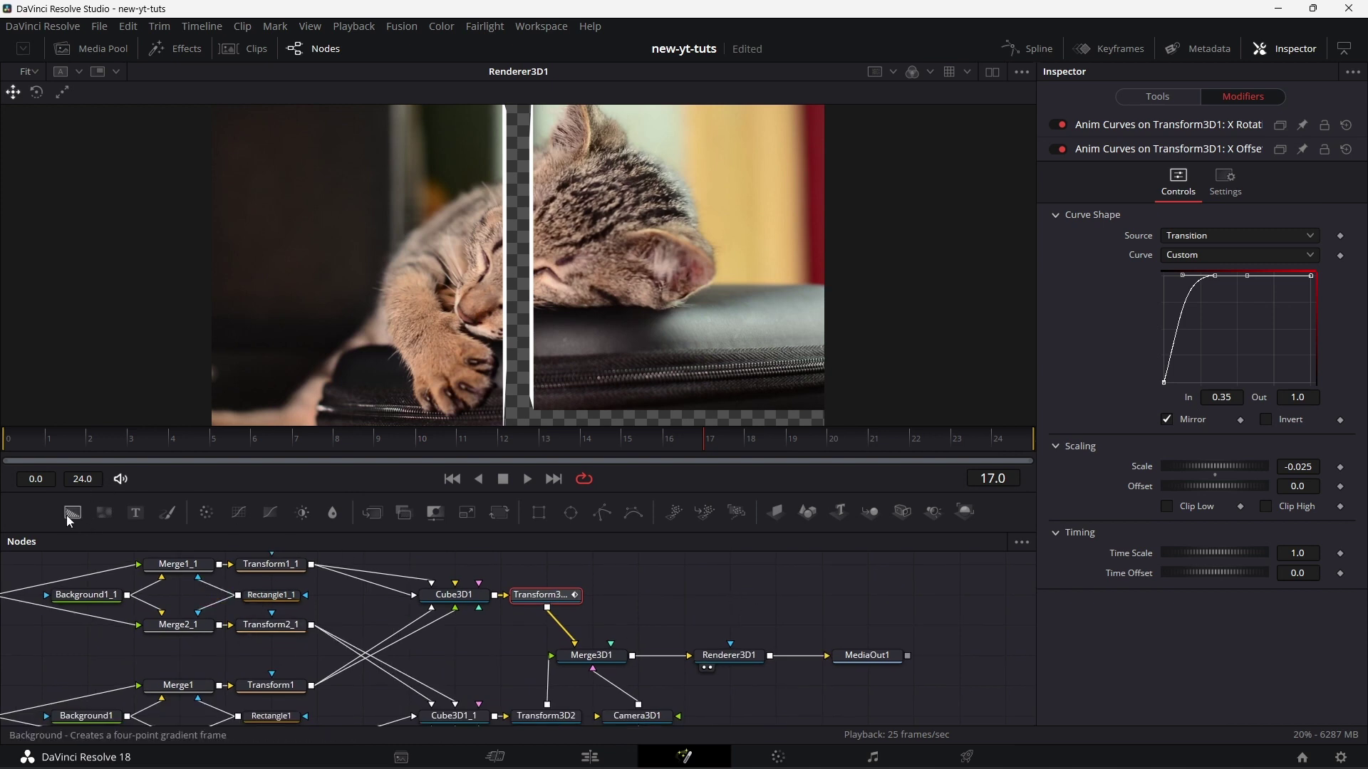
drag(76, 521, 767, 607)
drag(678, 611, 682, 604)
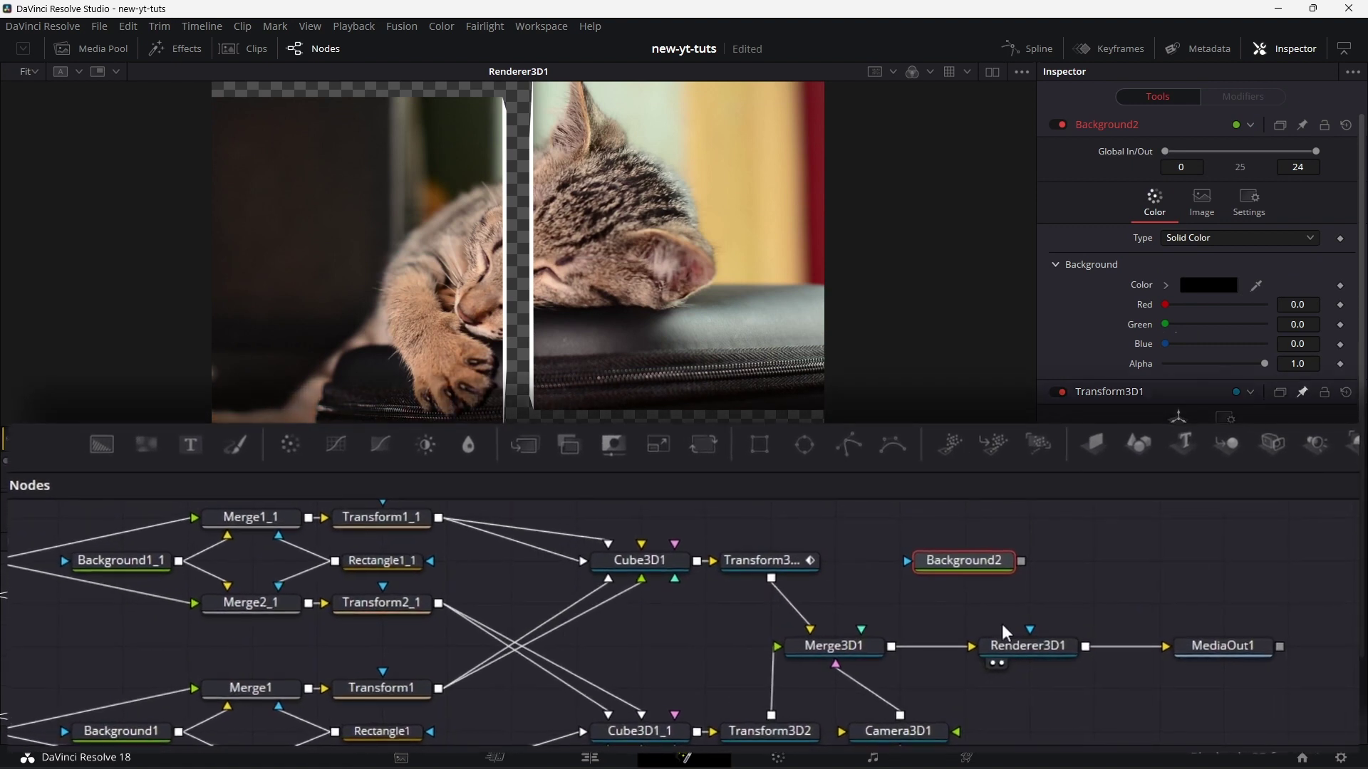
Connect the new Background node to the Right and Left face inputs of Cube3D1.
drag(942, 562, 656, 559)
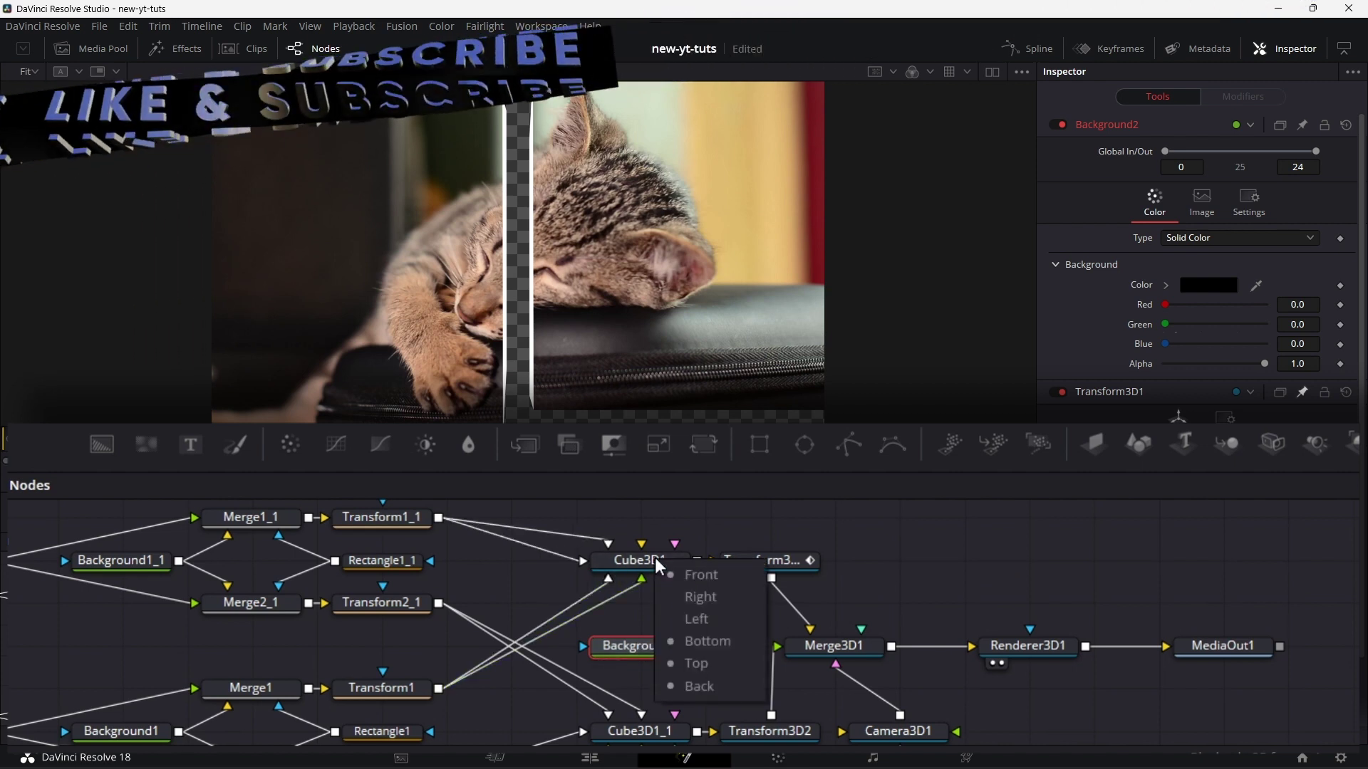
click(713, 599)
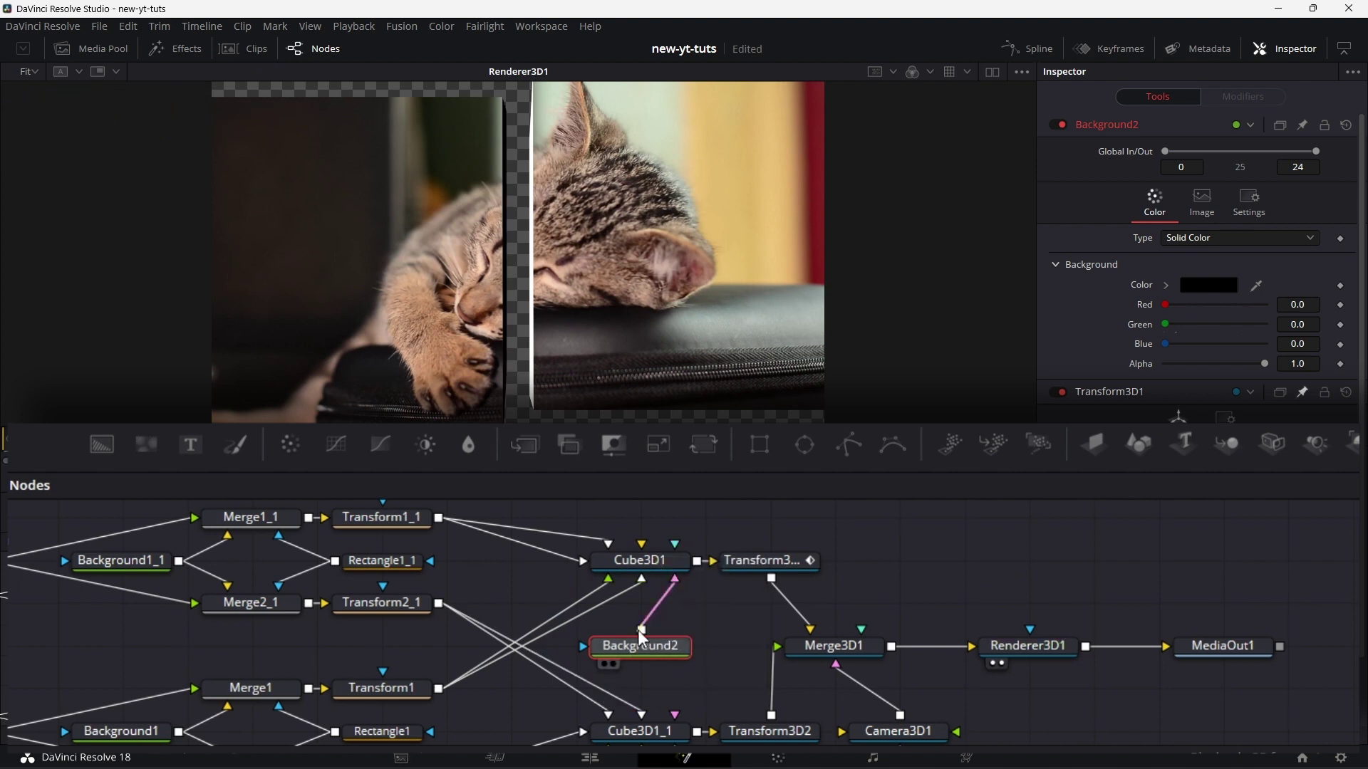
drag(688, 604, 652, 562)
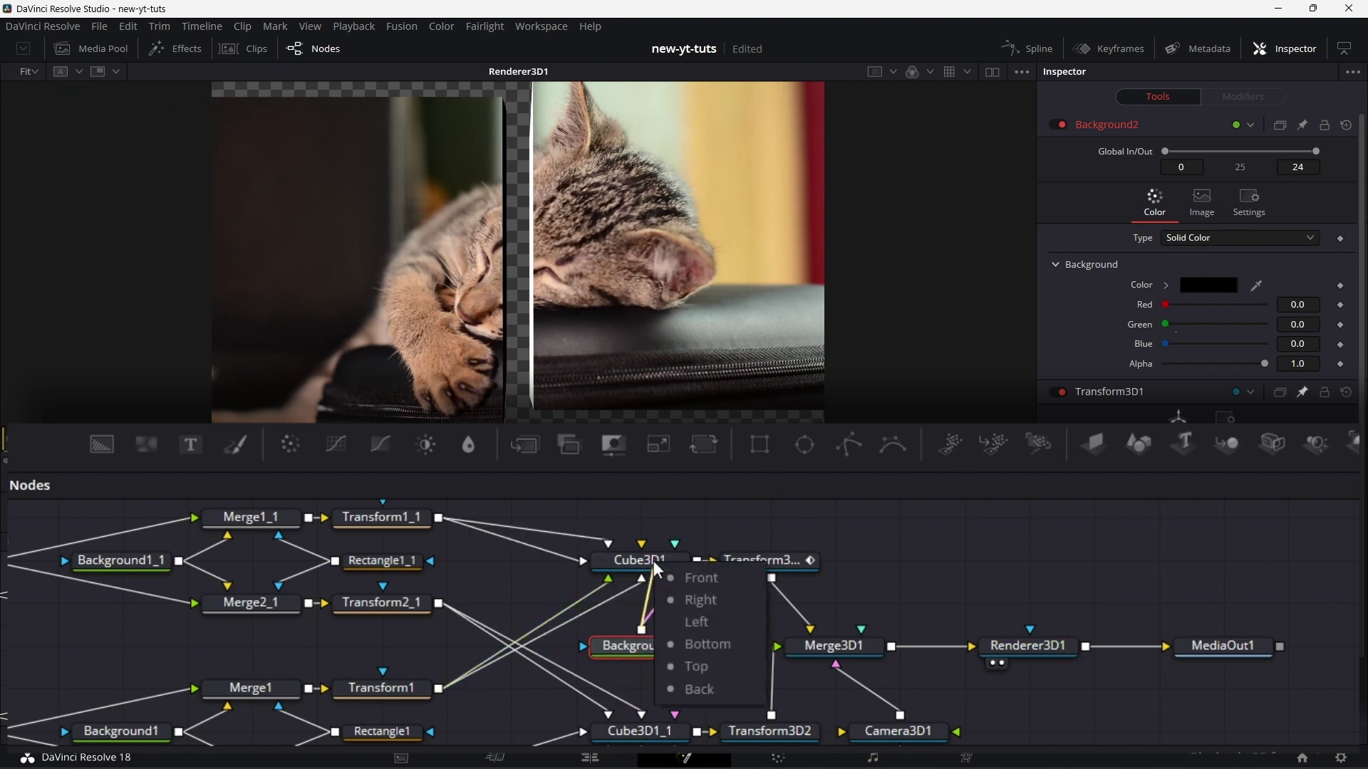
click(694, 619)
Connect the same Background node to the Left and Right face inputs of Cube3D1_1.
drag(639, 631, 670, 737)
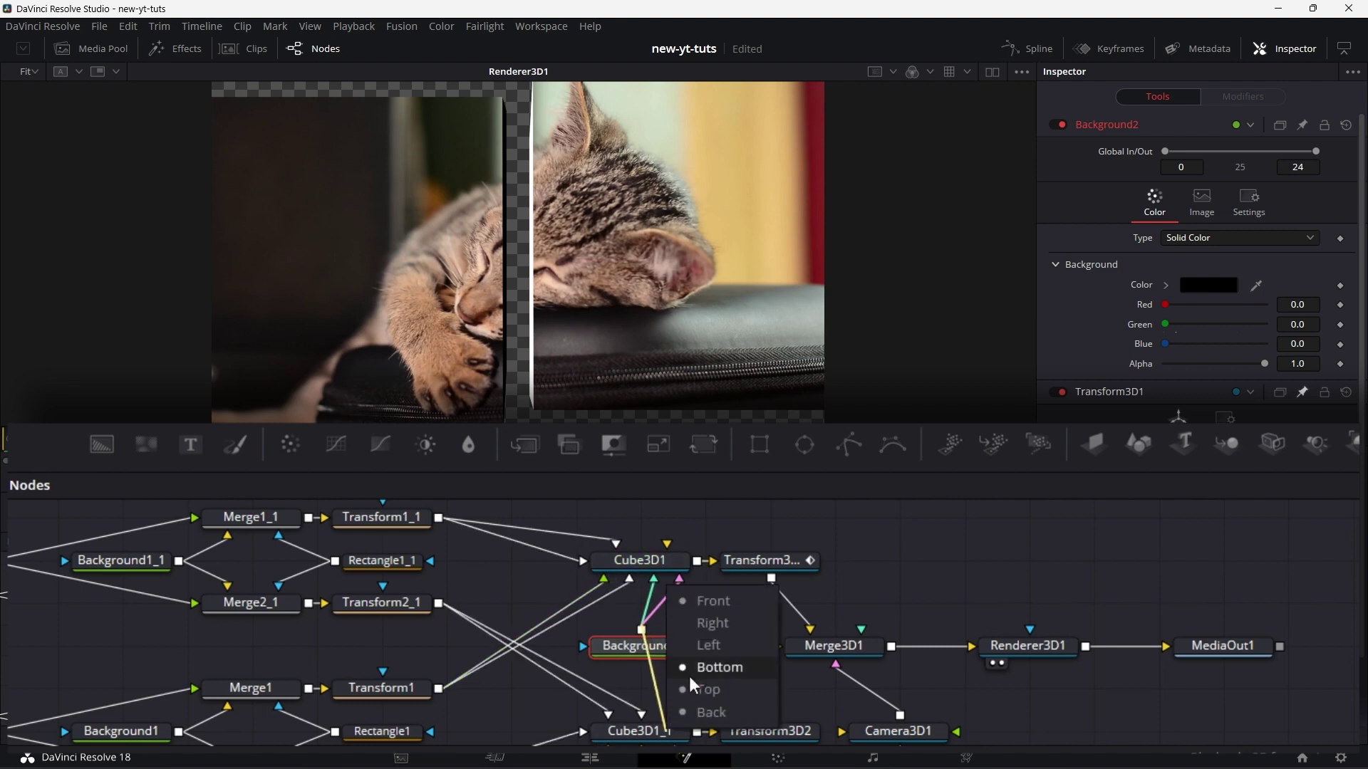
click(690, 645)
drag(698, 649, 662, 733)
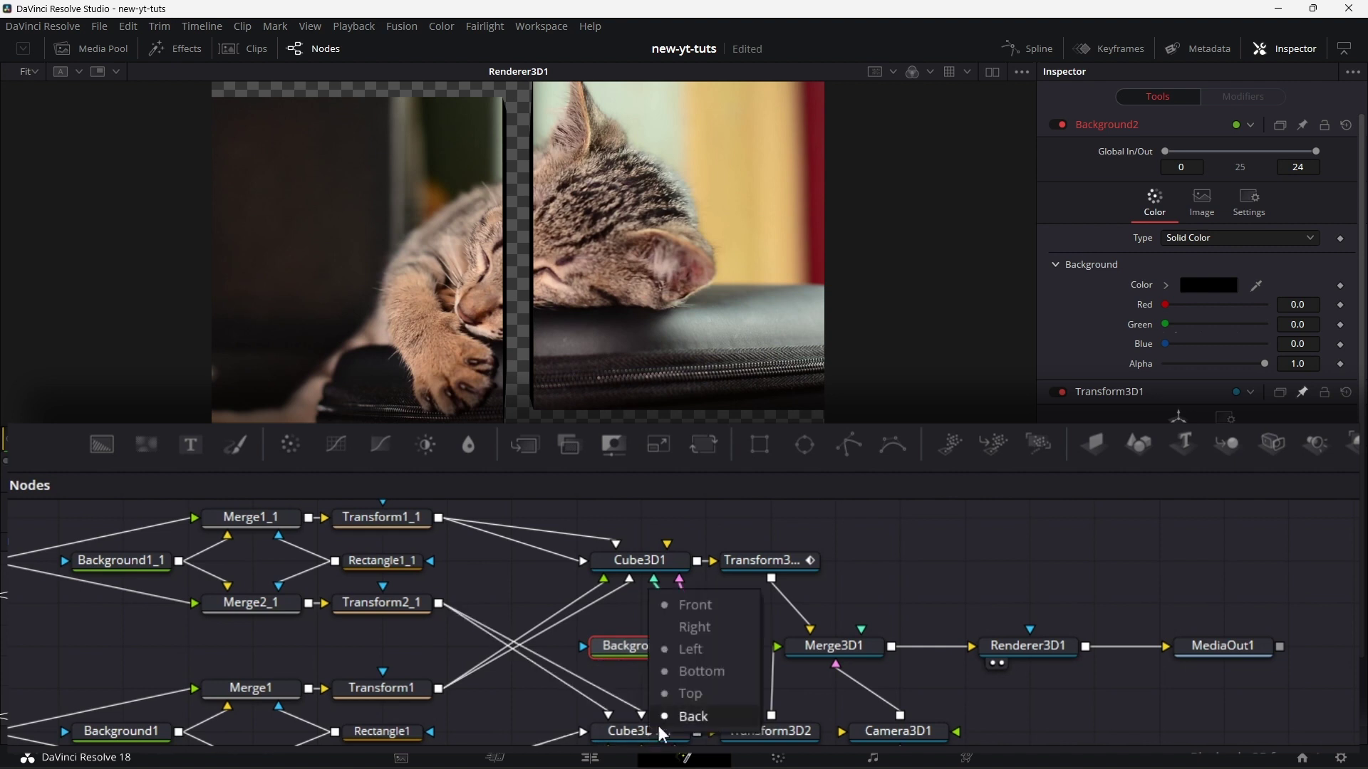
click(716, 632)
Set the color of Background2, which feeds the cubes' side faces, to the grey #6f6f6f.
drag(959, 650, 968, 609)
drag(701, 494, 703, 371)
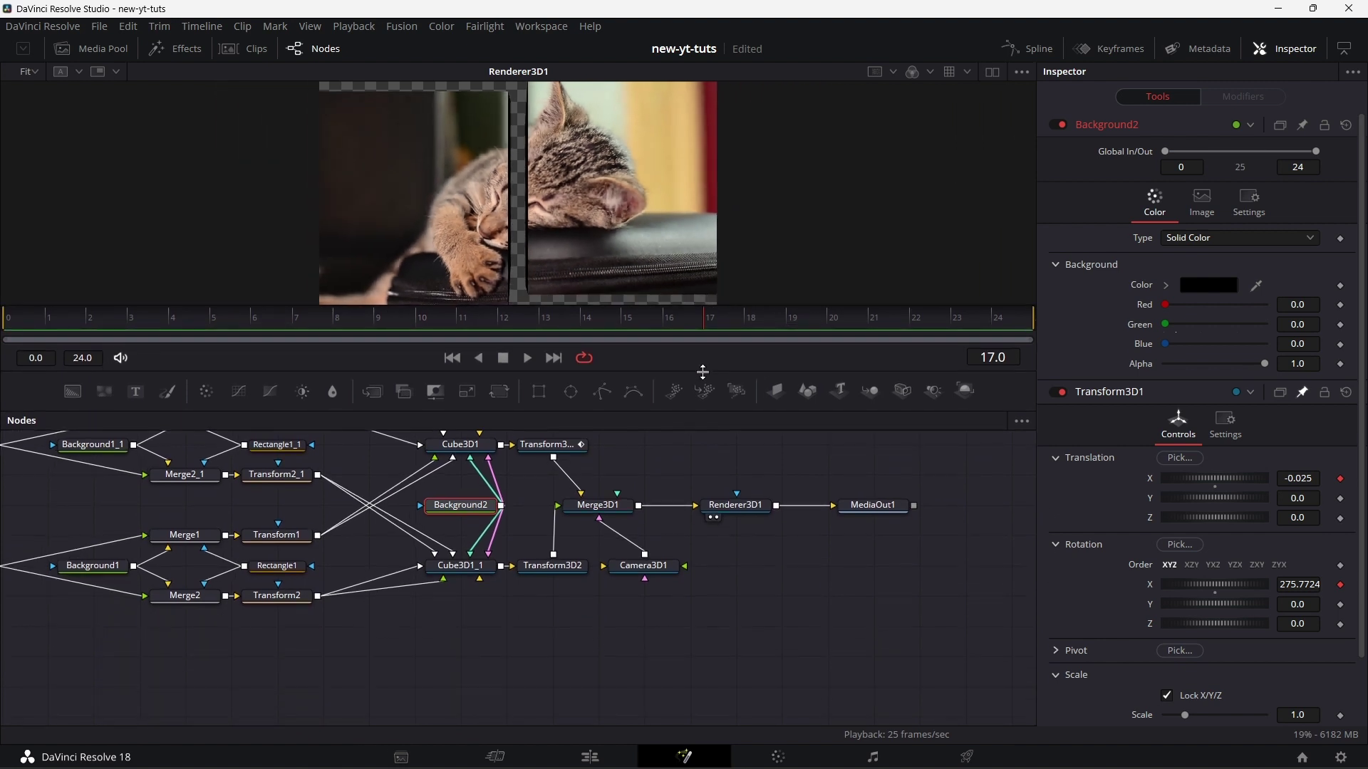
drag(664, 464, 673, 519)
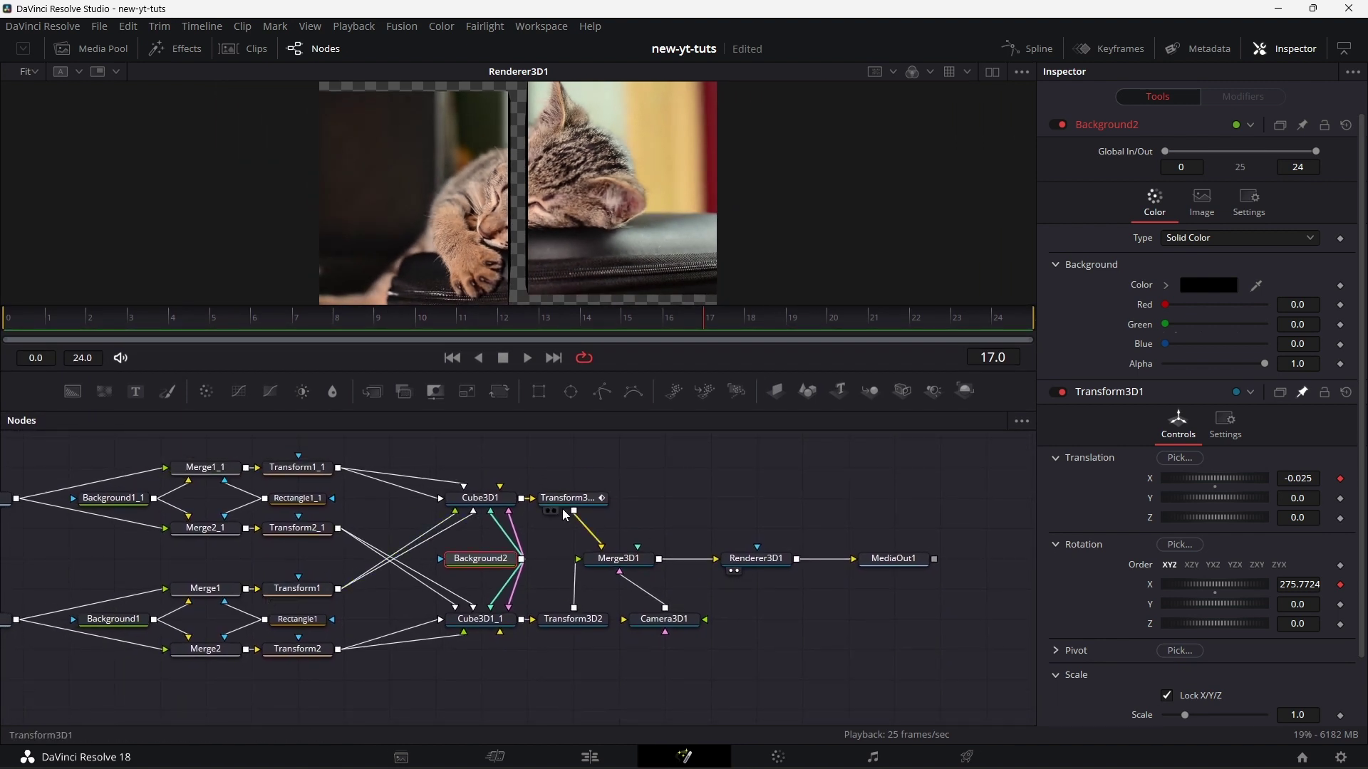
click(1203, 285)
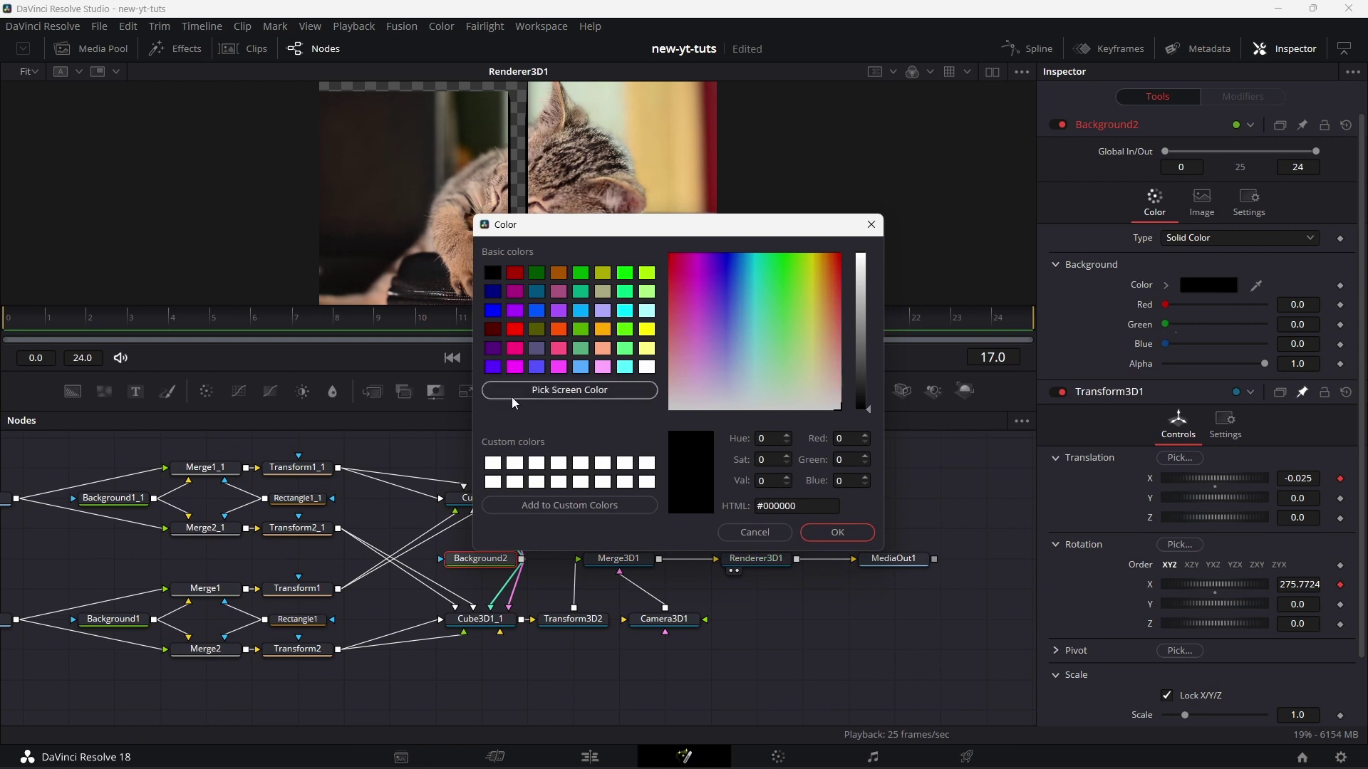
click(866, 349)
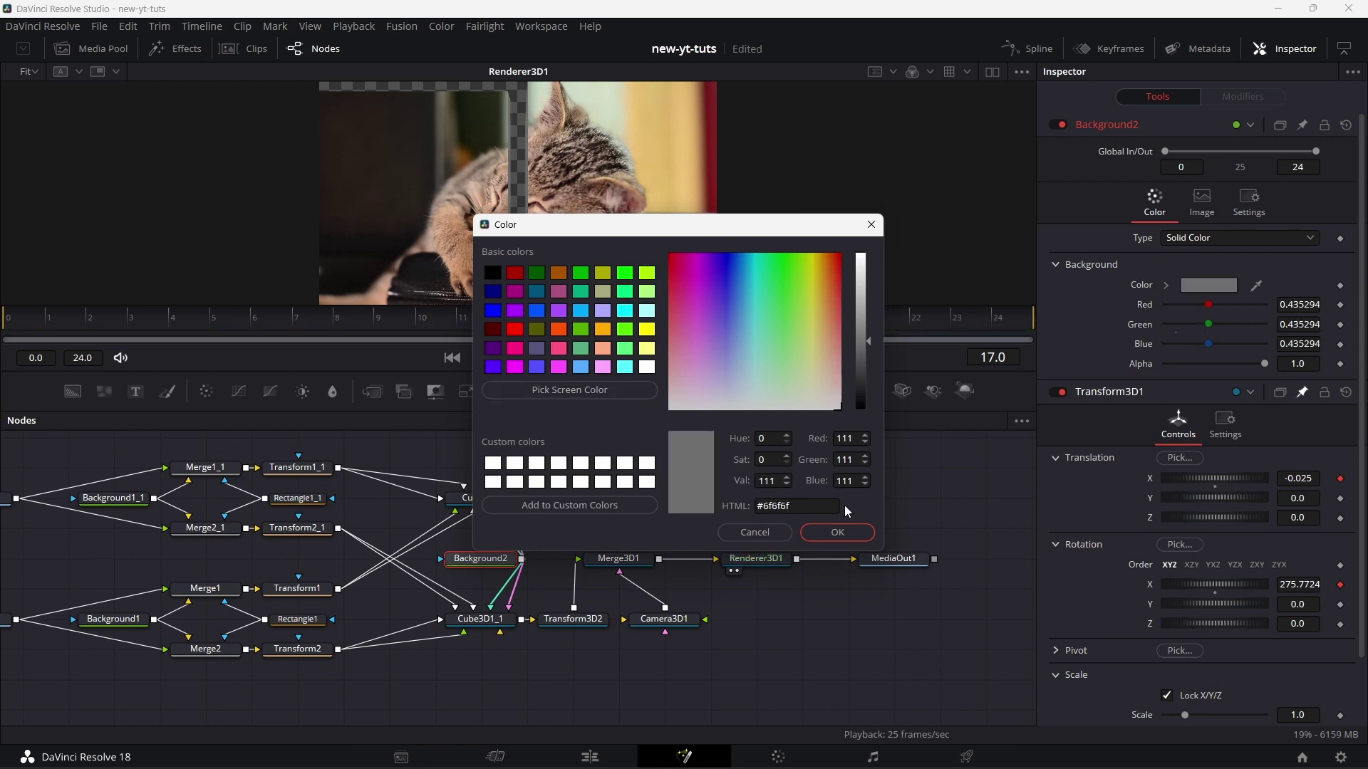
click(837, 533)
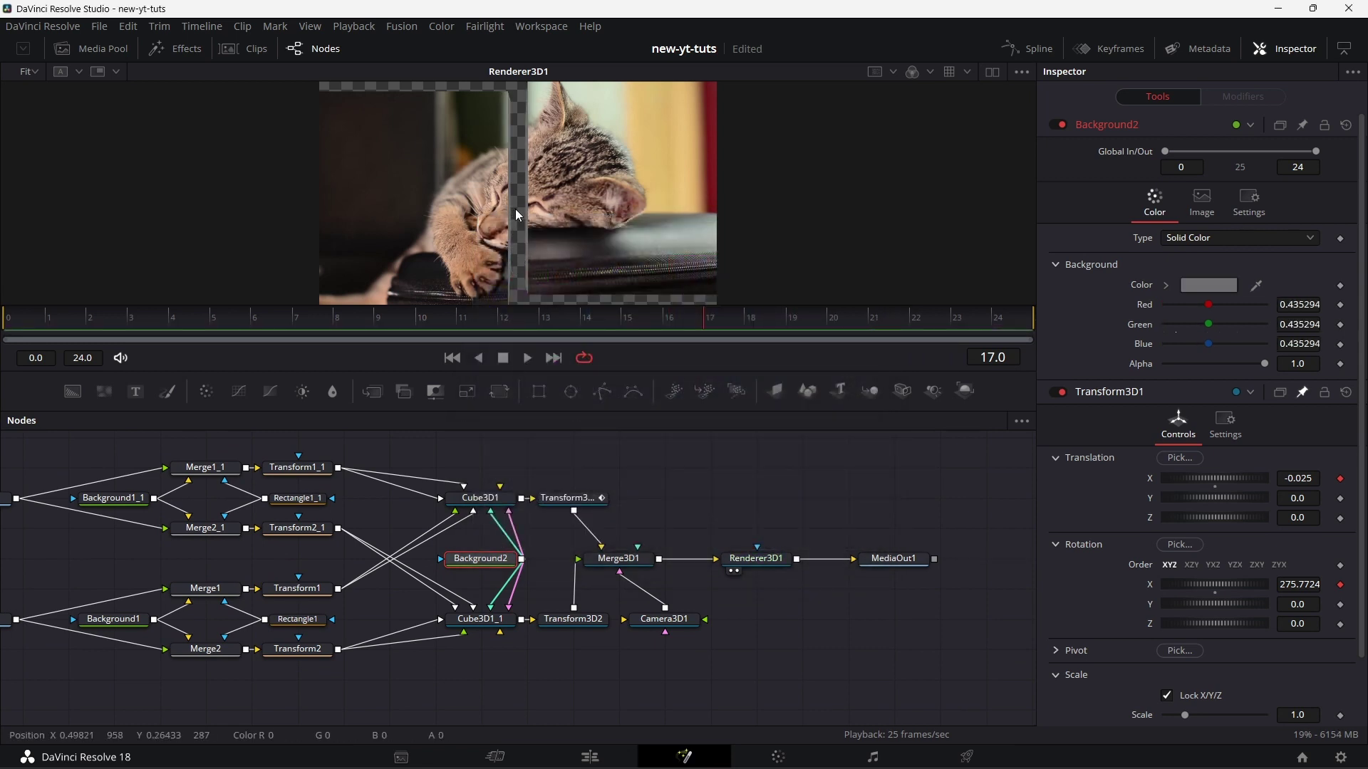
Insert a pipe router beside MediaIn2 and another beside MediaIn1, and route each clip's two merge connections through its router.
drag(677, 532, 774, 540)
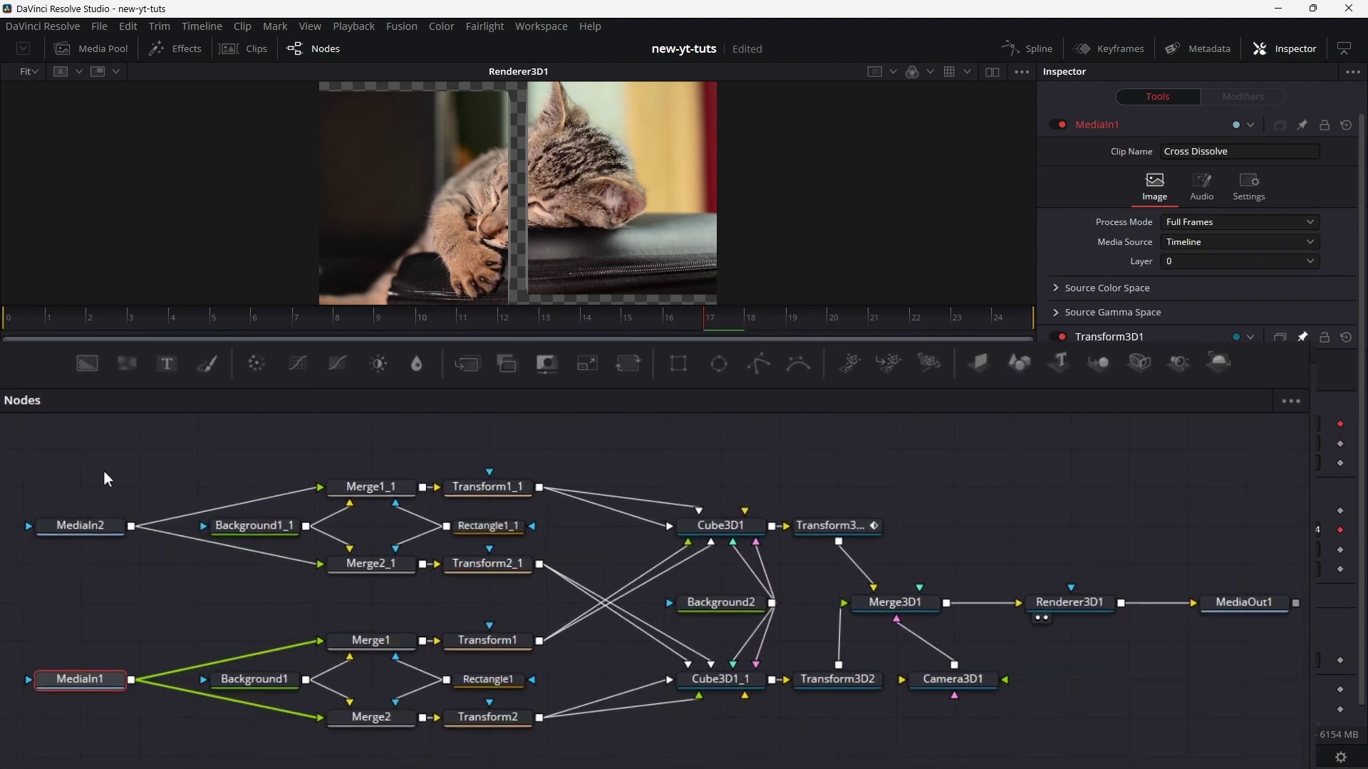
drag(191, 420, 1190, 766)
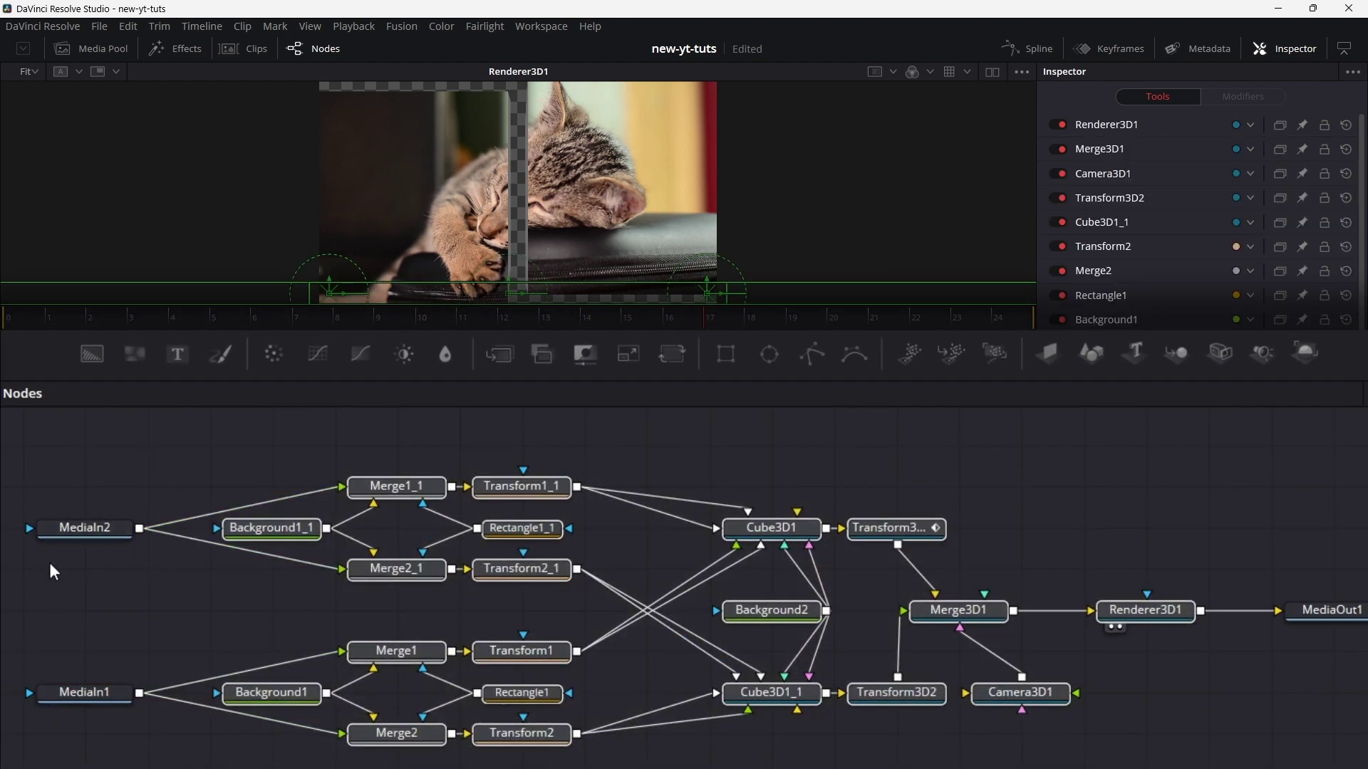
click(108, 549)
click(80, 527)
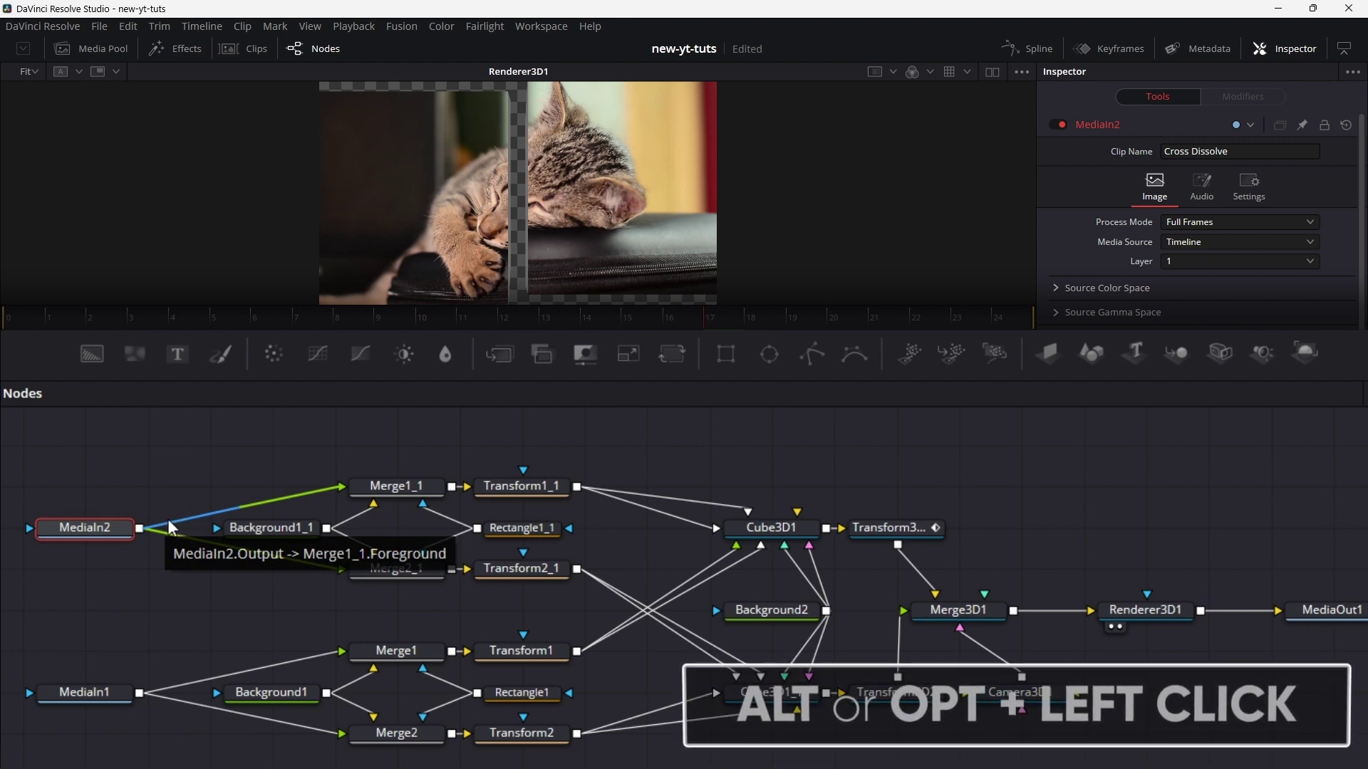
alt+click(171, 528)
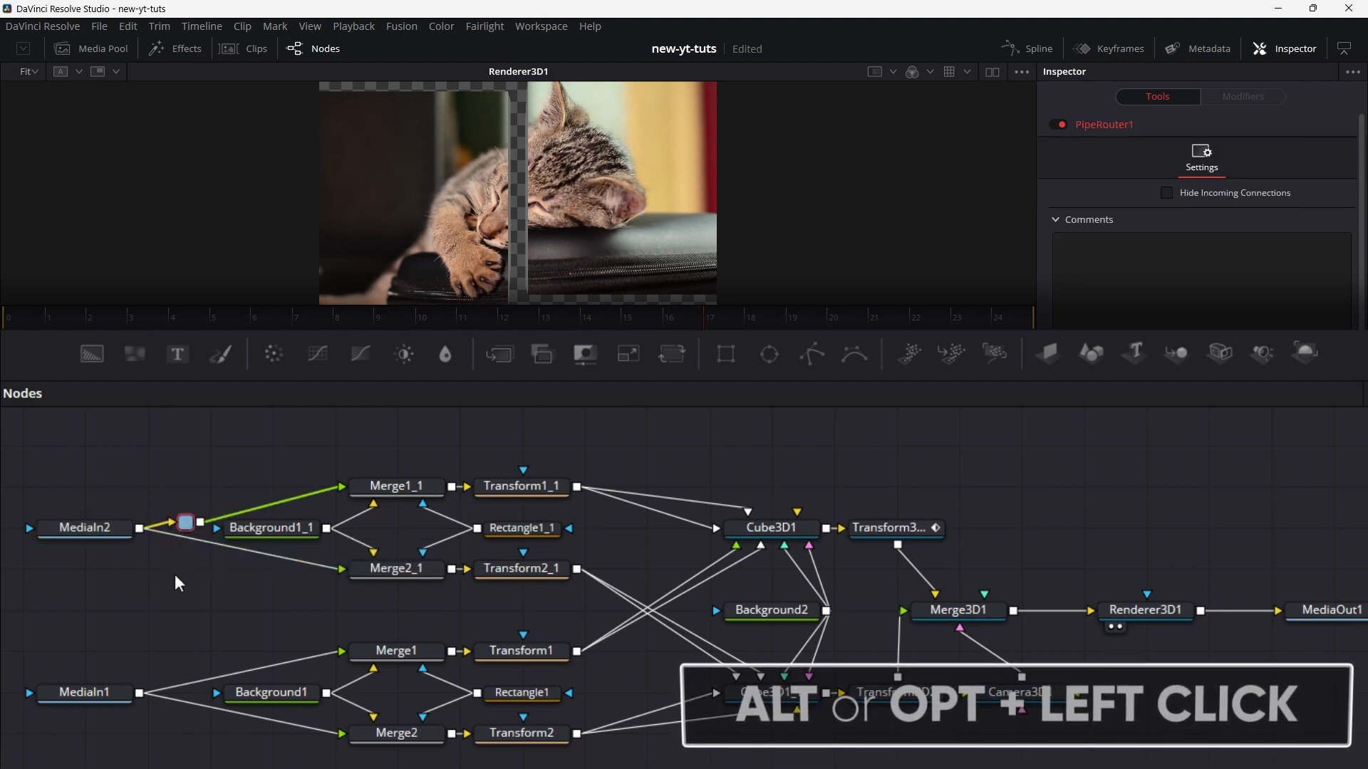
alt+click(186, 684)
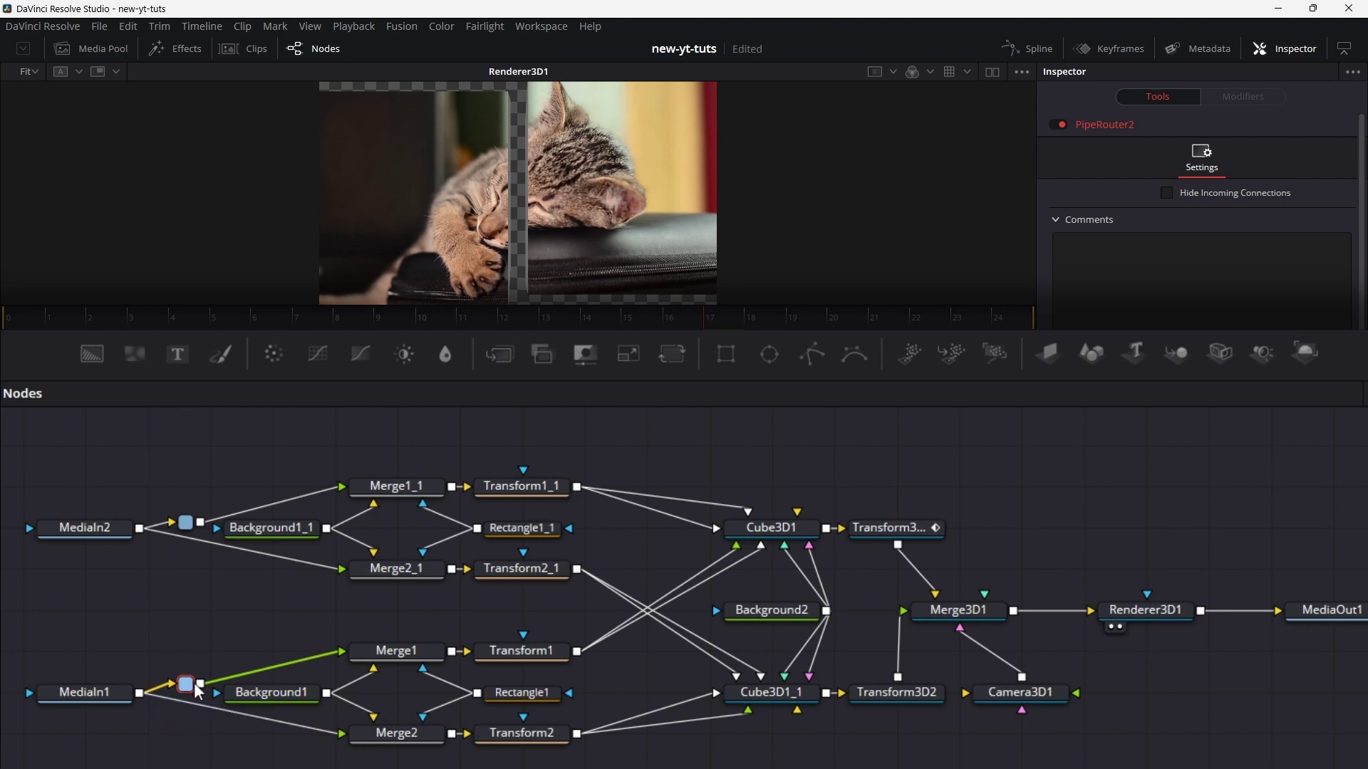
drag(200, 689, 337, 737)
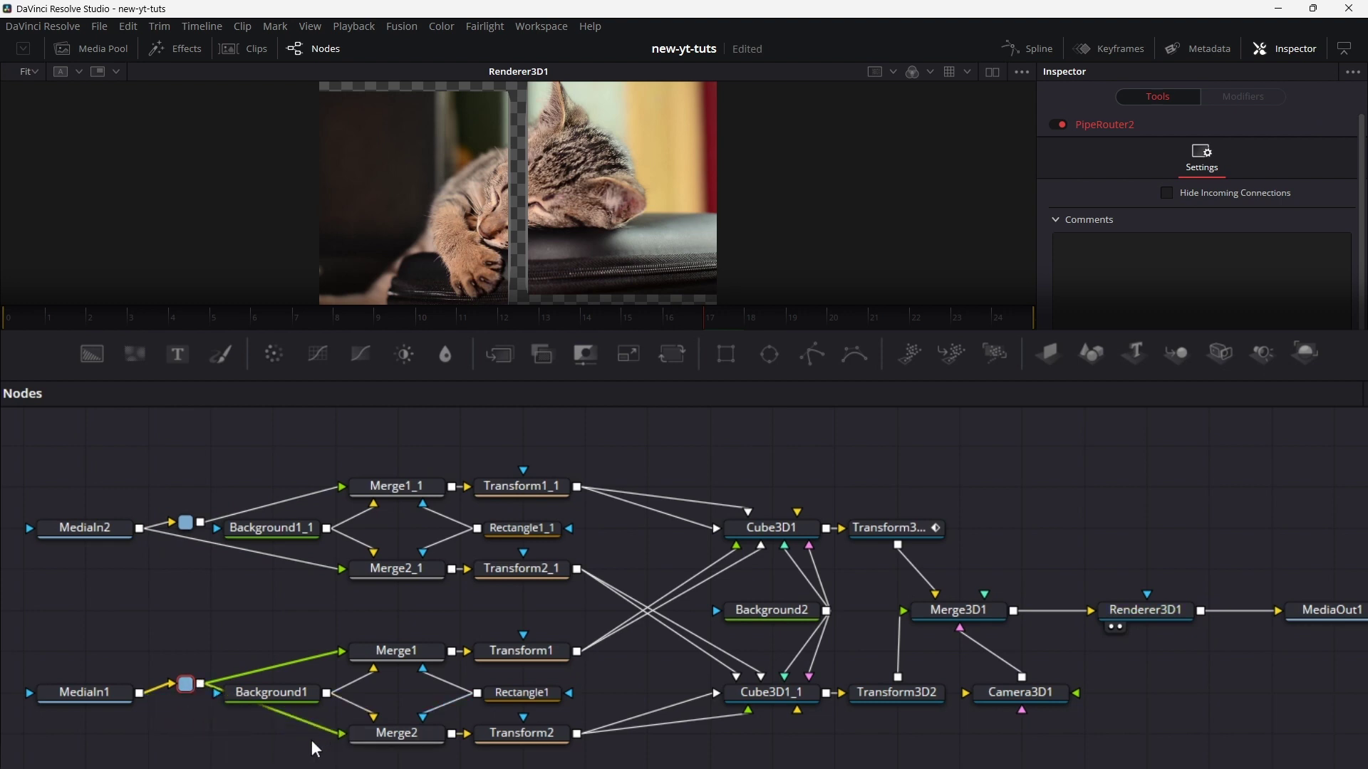
drag(200, 523, 165, 534)
drag(185, 685, 148, 693)
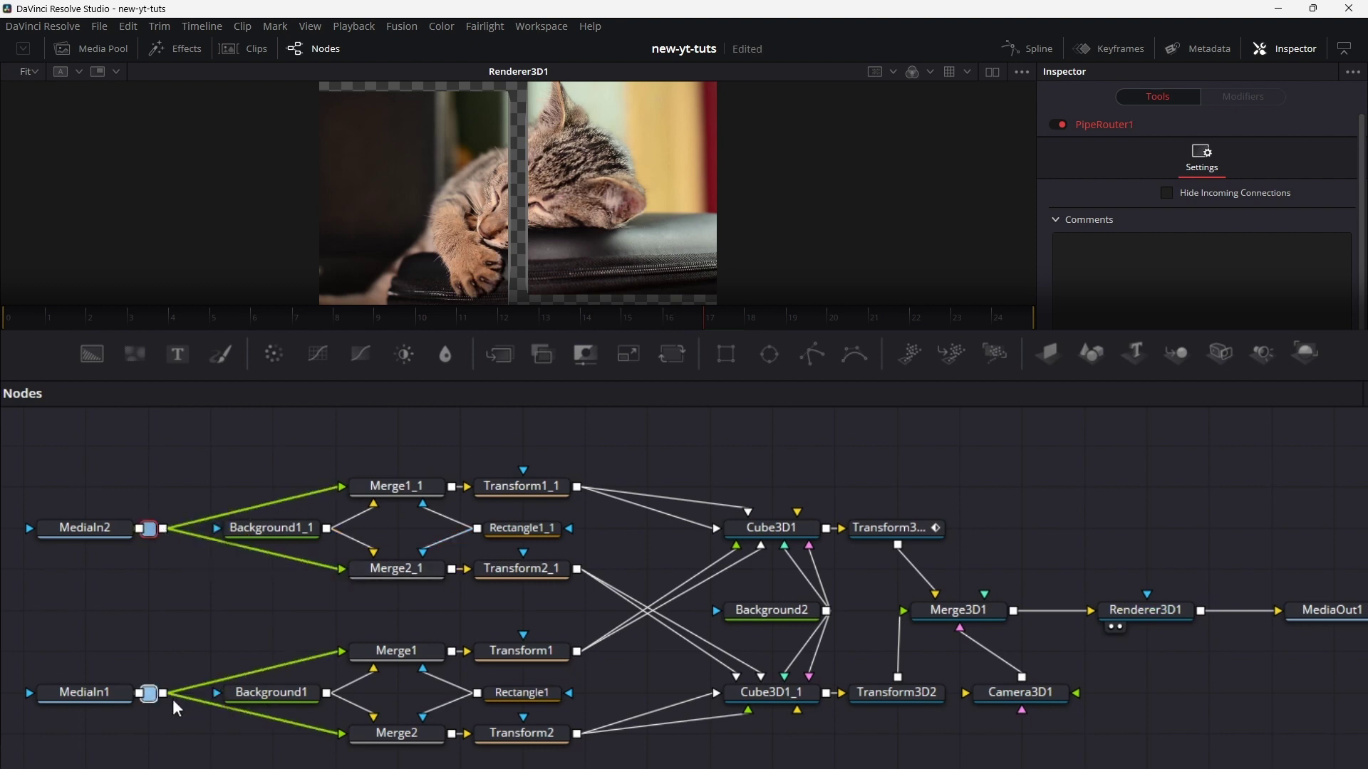
Move both MediaIn nodes away from their routers, and place Renderer3D1 and MediaOut1 close behind Merge3D1.
drag(107, 489, 44, 705)
click(44, 704)
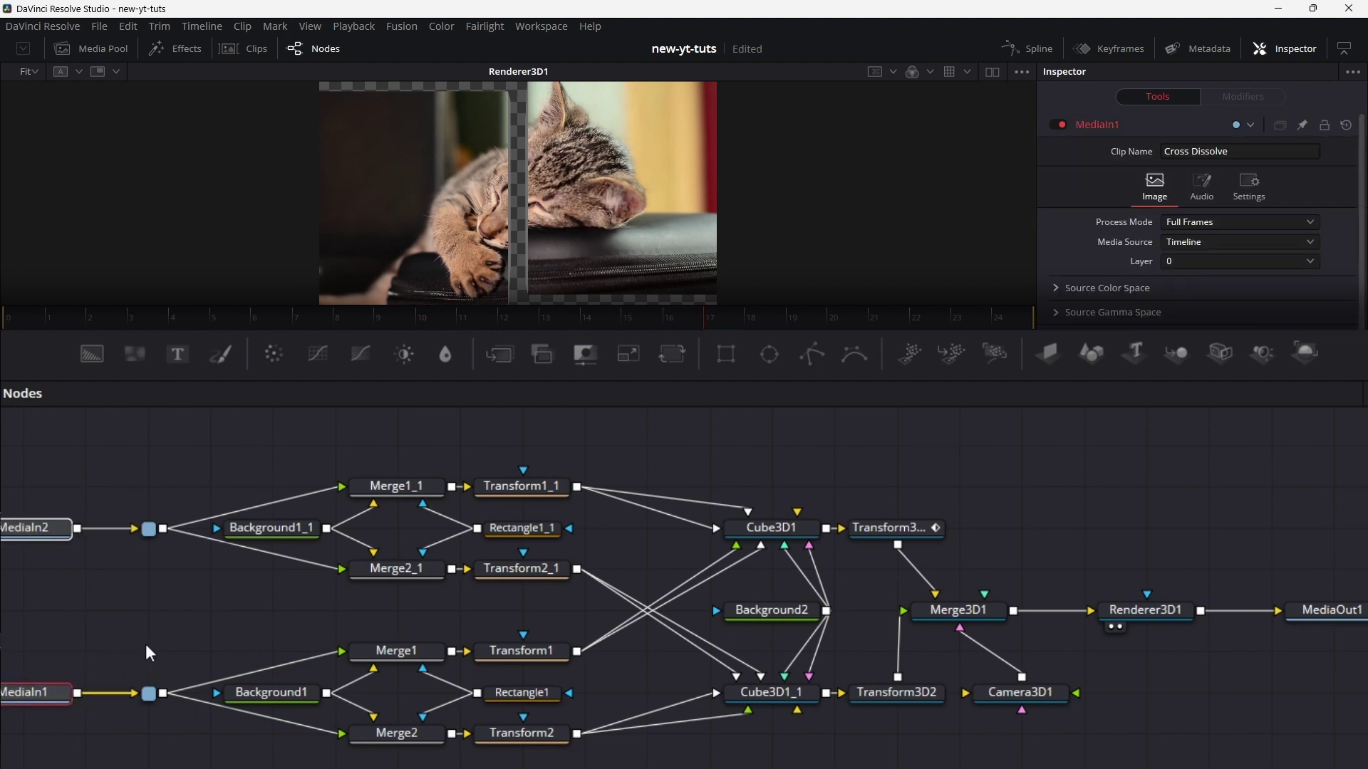
drag(149, 654, 173, 641)
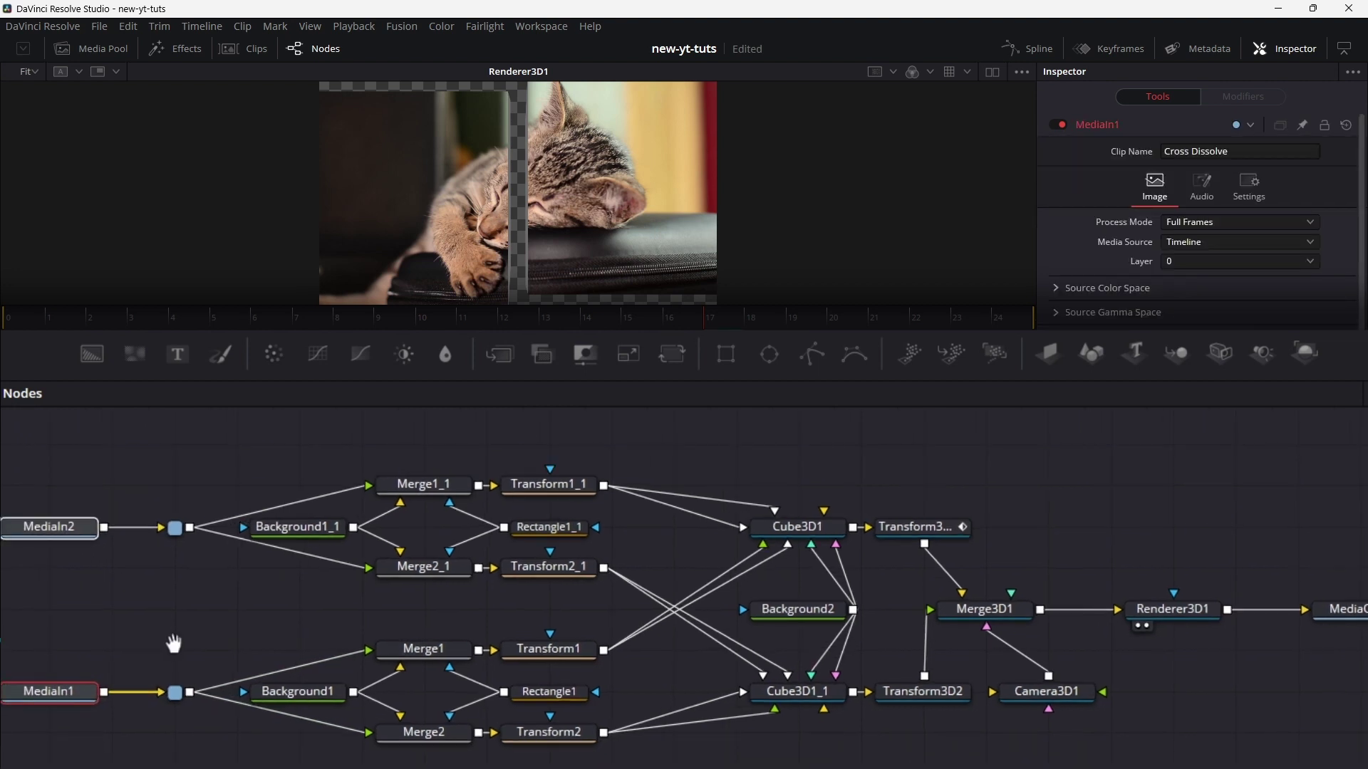
drag(1171, 609, 1113, 617)
drag(1352, 611, 1259, 616)
click(1258, 615)
drag(324, 617, 387, 627)
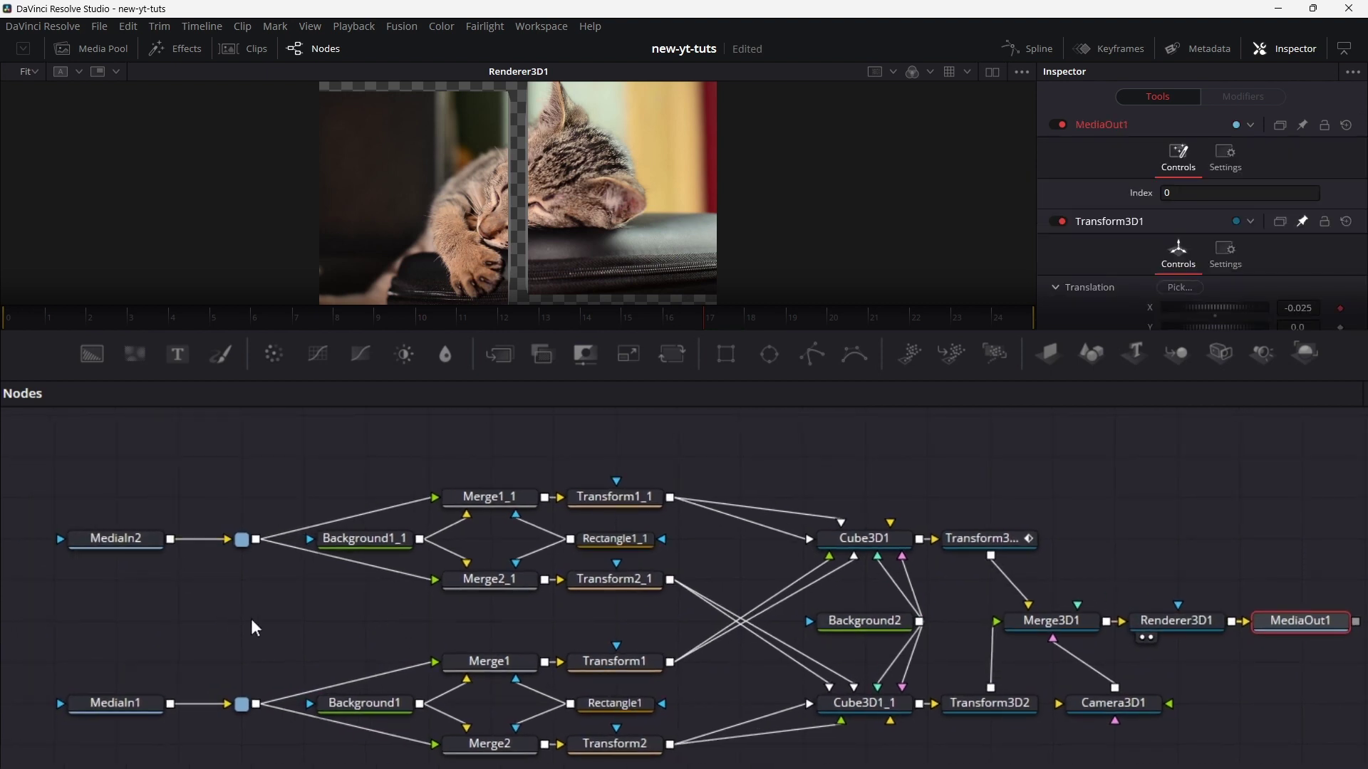
Widen the gap after the MediaIn nodes by moving them outward and shifting the routers, masks, merges and transforms toward the cubes.
drag(114, 540, 52, 538)
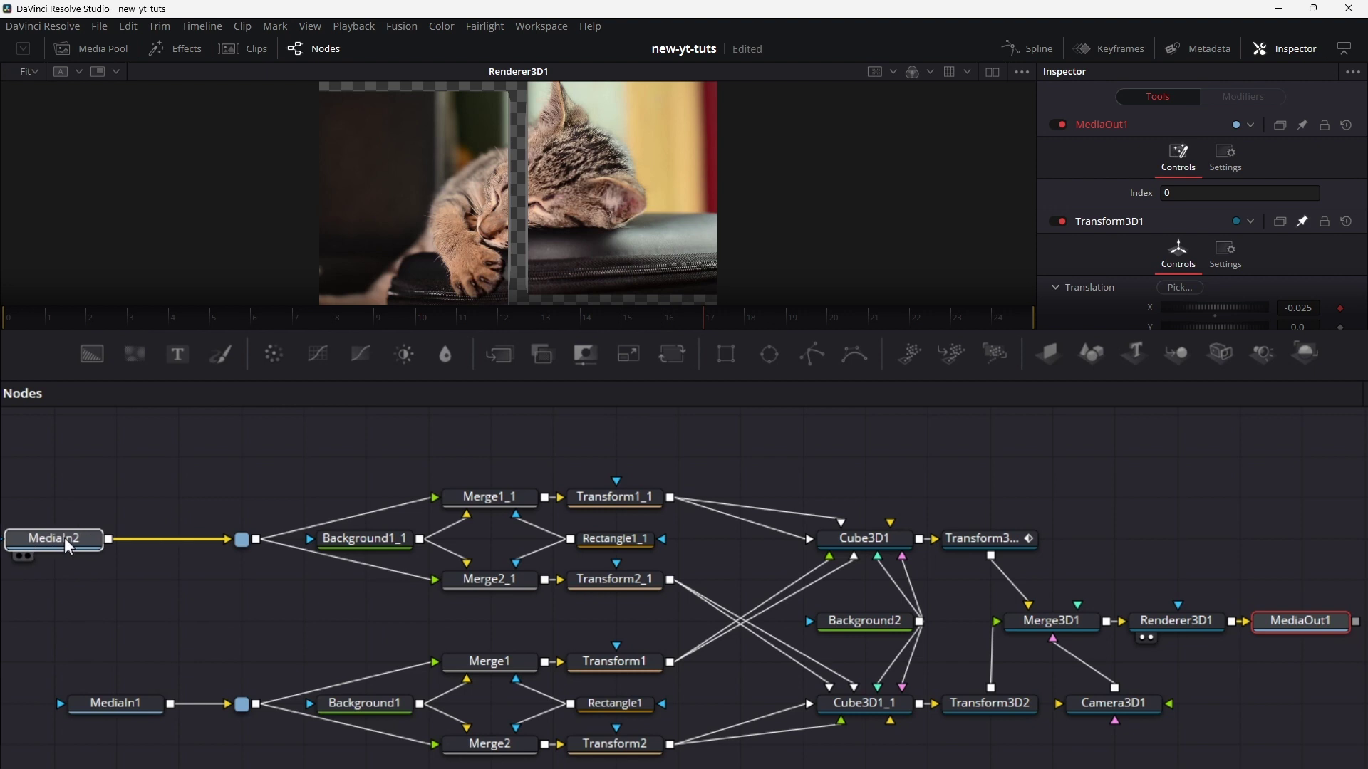
drag(100, 704, 45, 704)
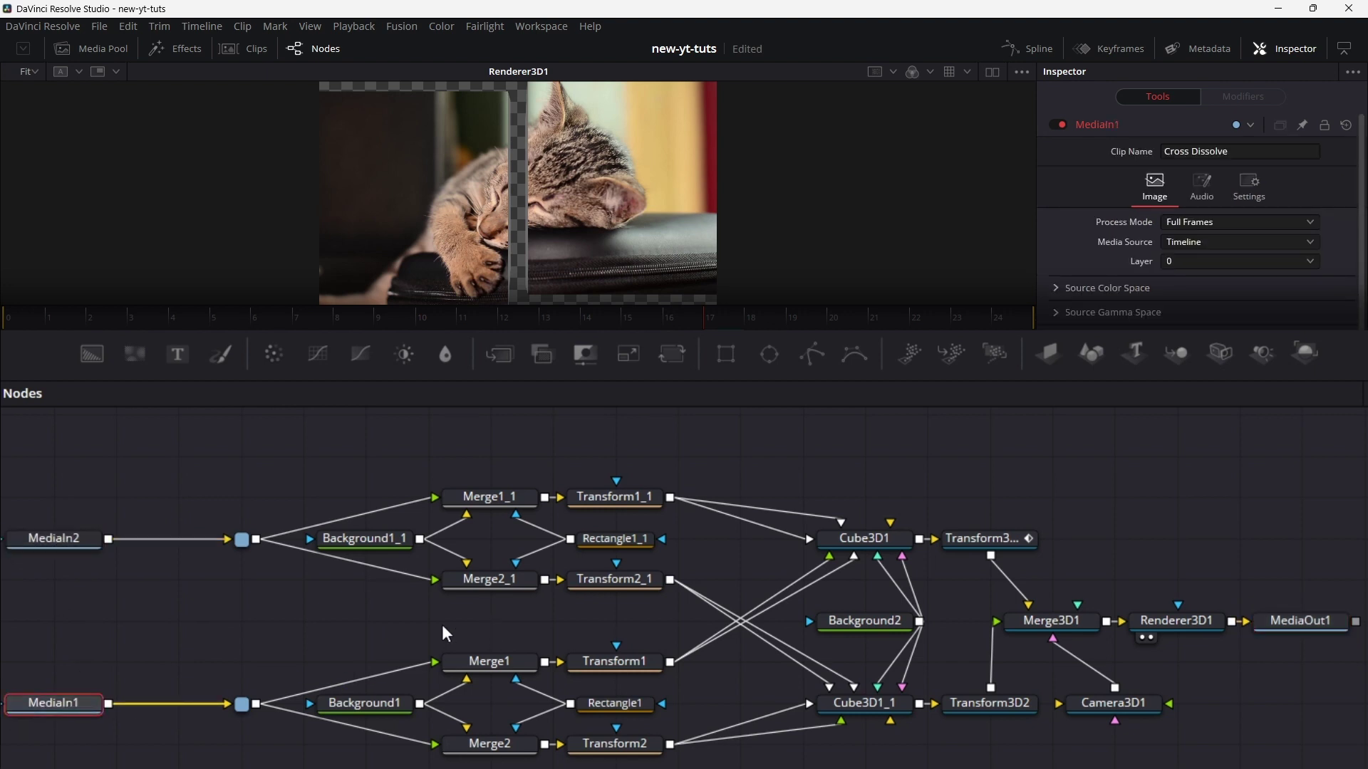
drag(245, 449, 743, 757)
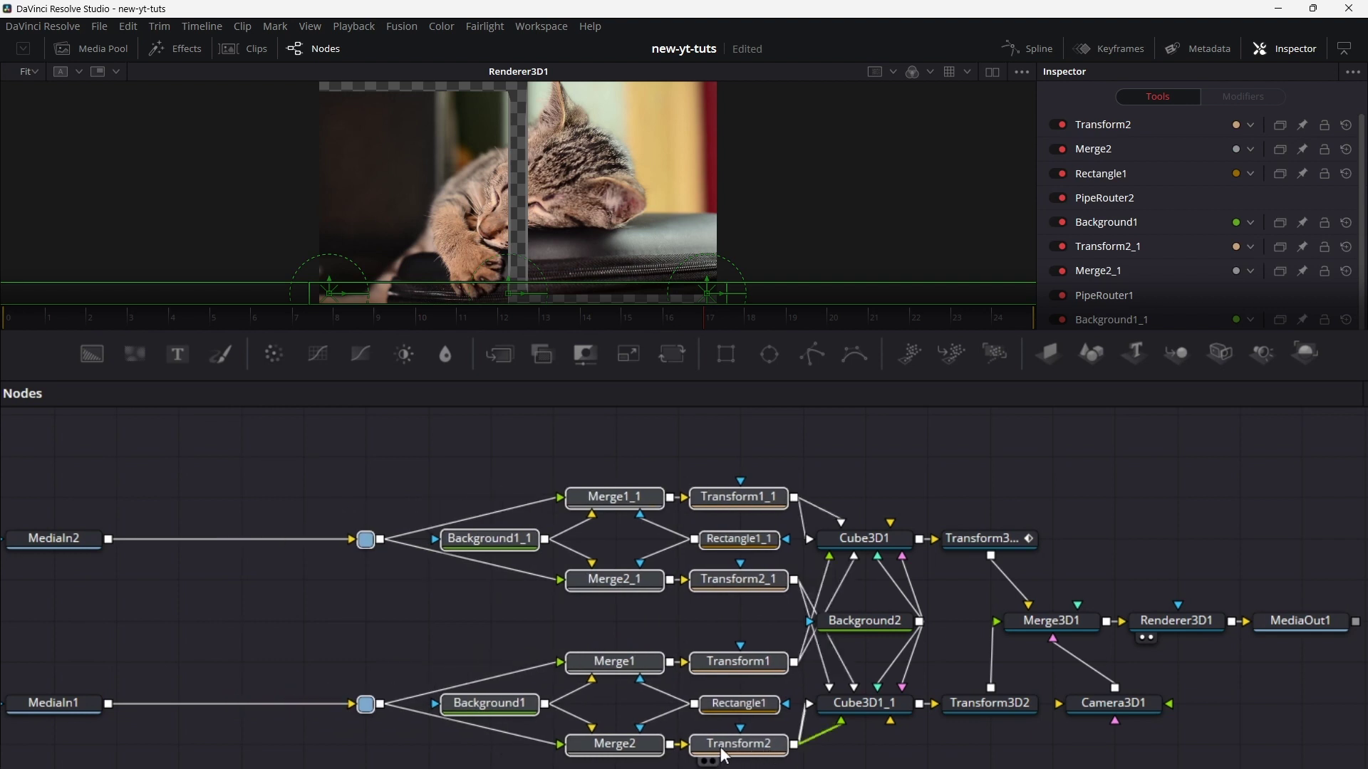
click(371, 734)
click(349, 486)
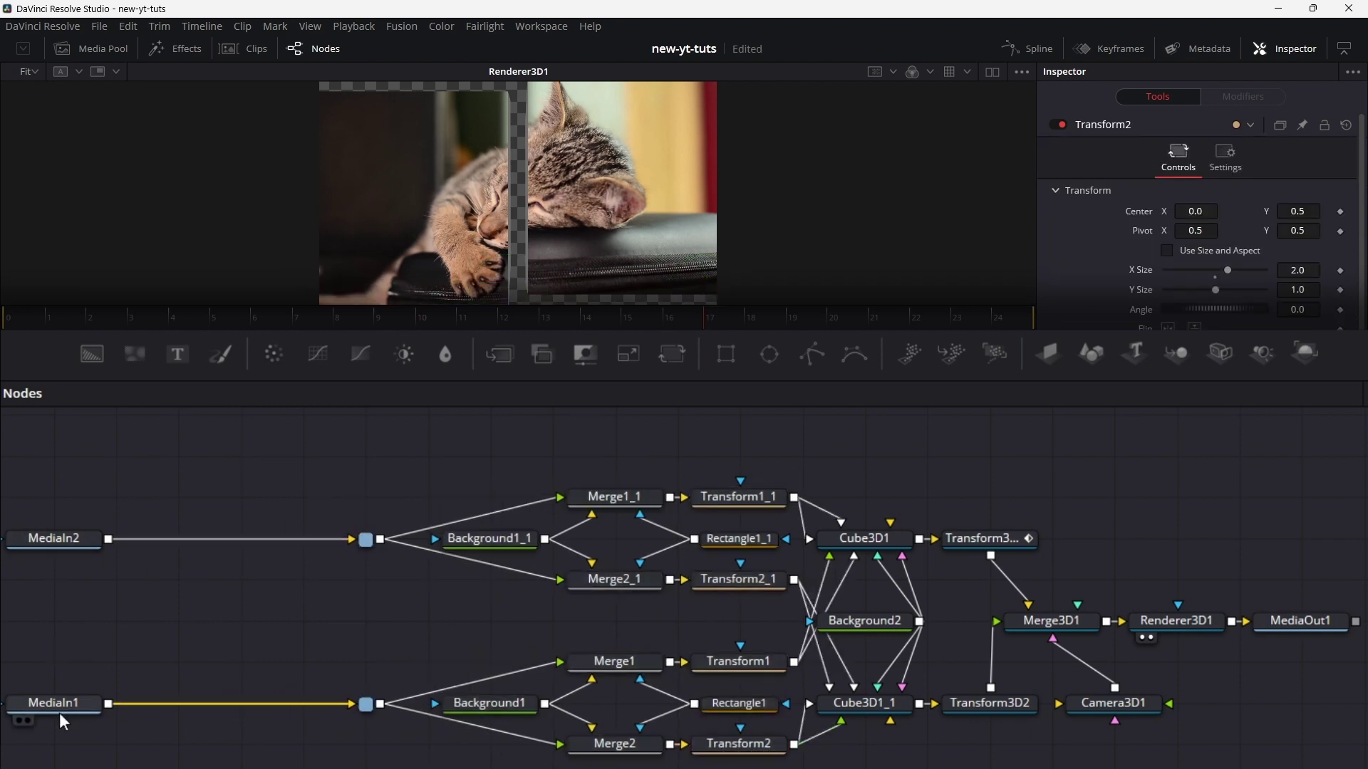
Add a Merge node after MediaIn1 and another after MediaIn2, each placed before its router.
click(68, 707)
click(542, 354)
click(96, 545)
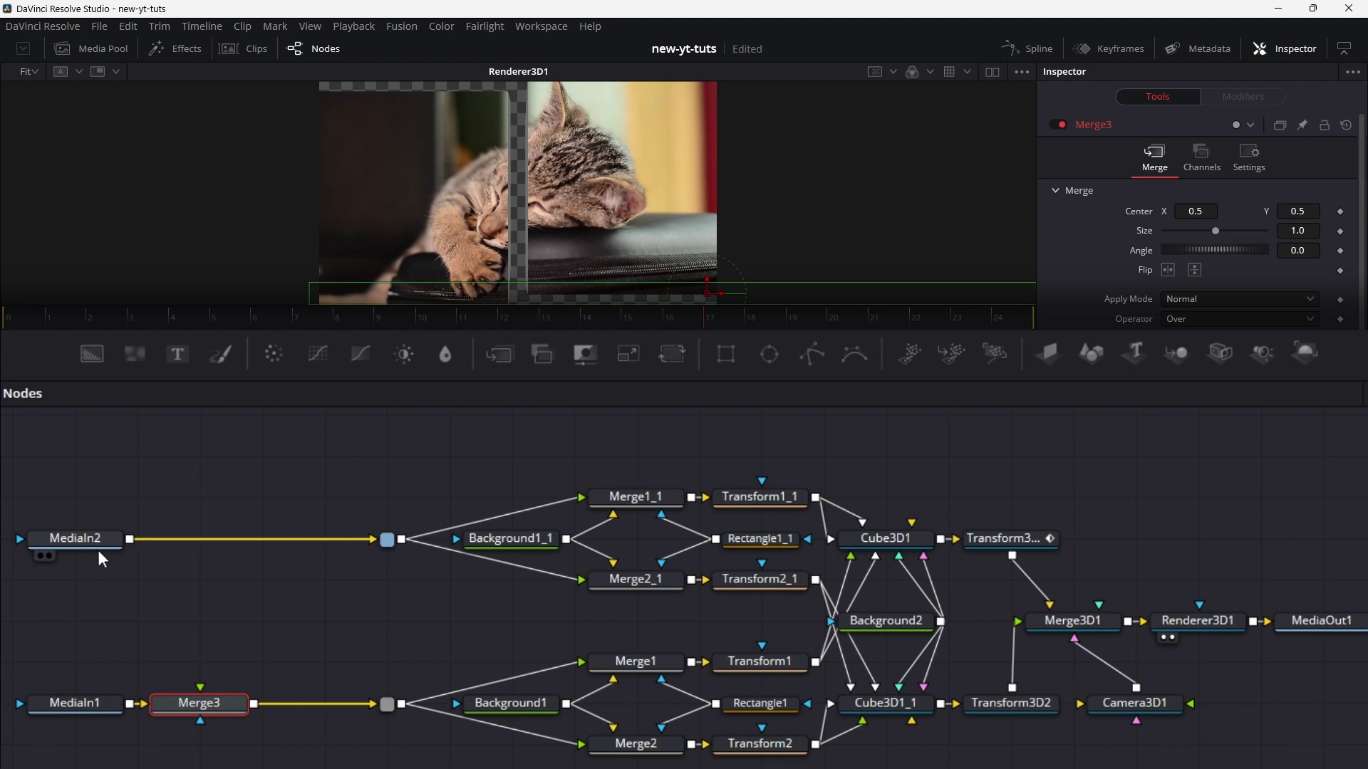
click(503, 355)
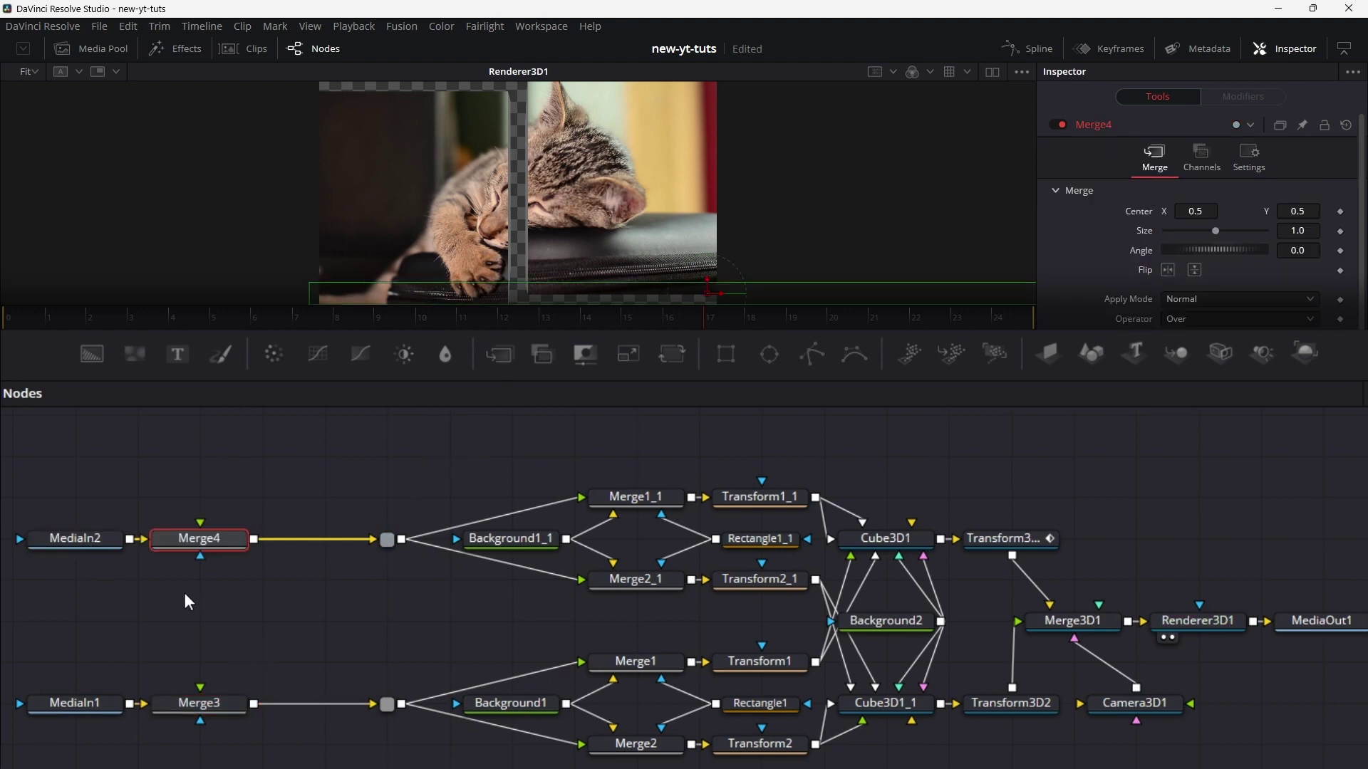
Add a transparent Background node between Merge4 and Merge3 and connect it to the foreground input of both.
drag(92, 354, 243, 610)
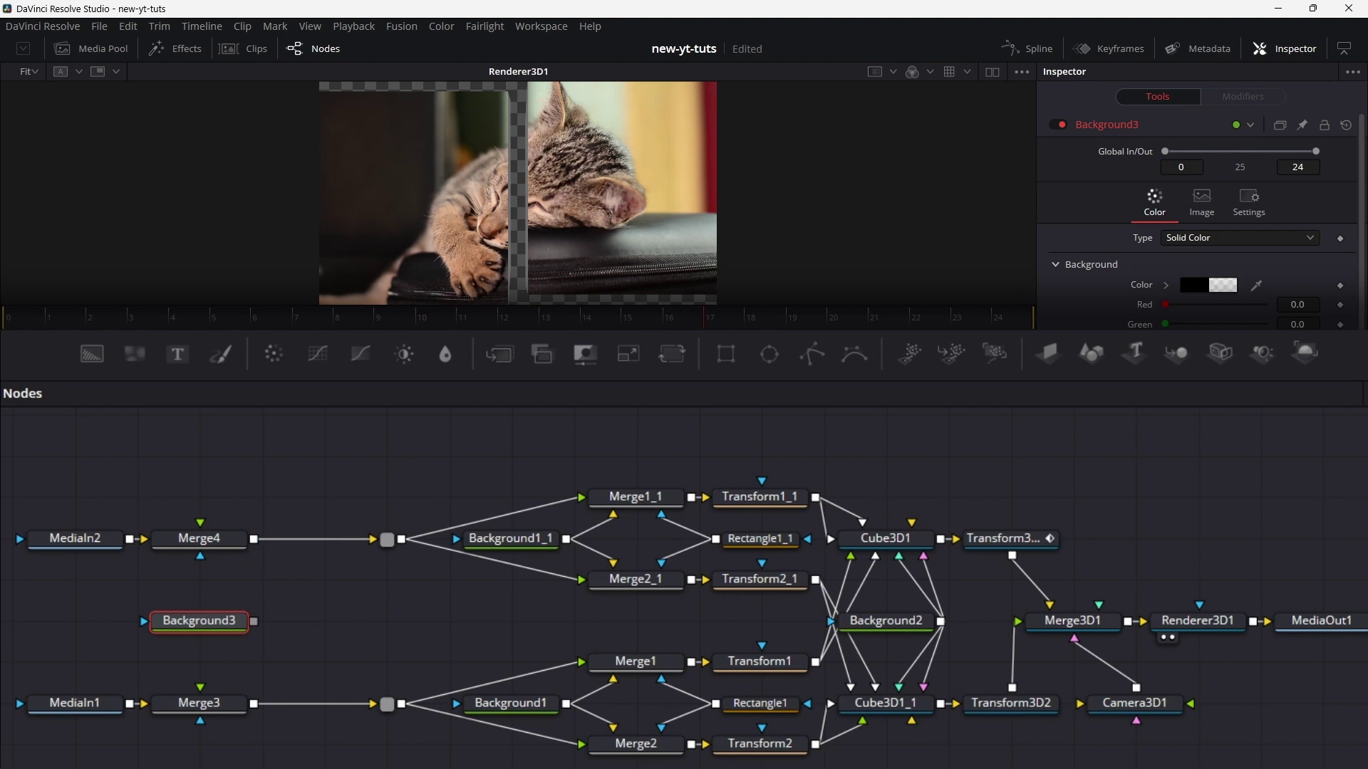
drag(254, 621, 200, 527)
drag(201, 607, 218, 712)
Swap the foreground and background inputs of Merge3 and Merge4.
click(218, 705)
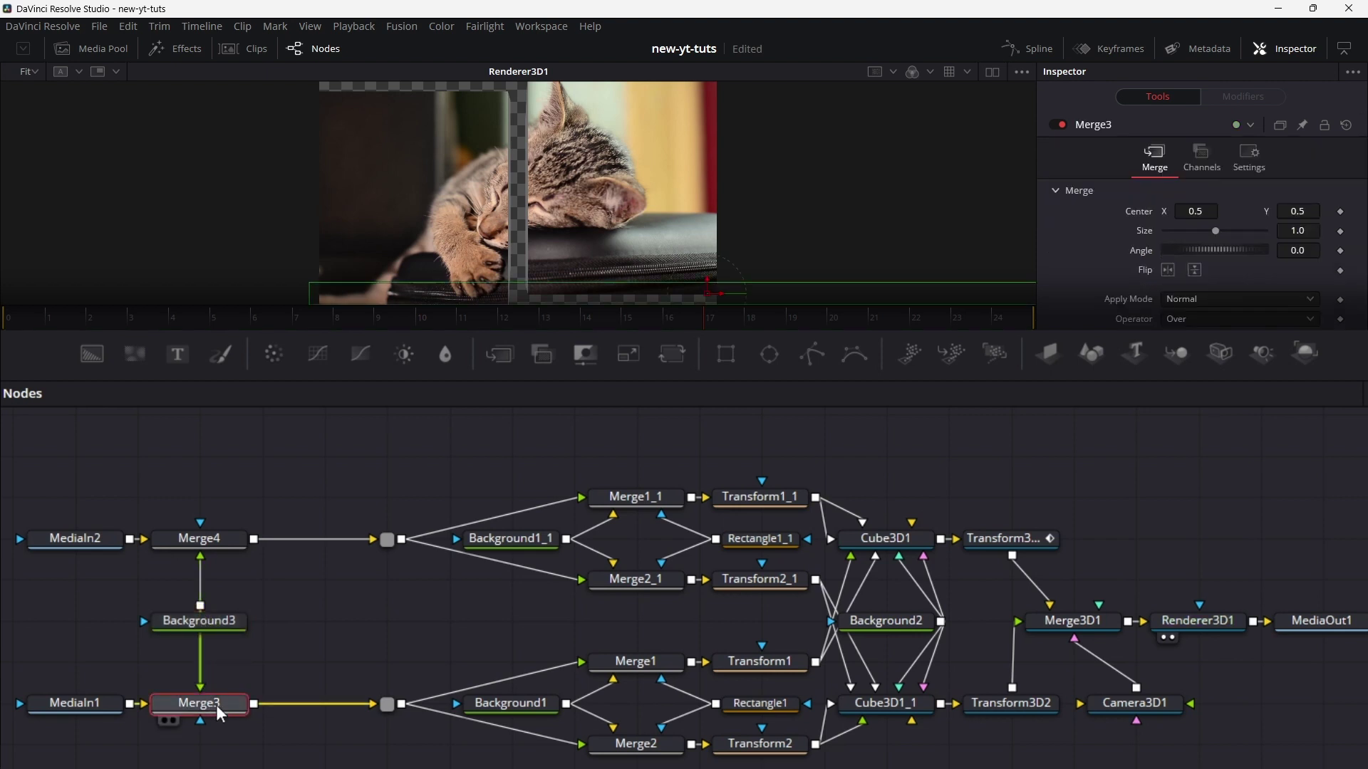
right_click(217, 704)
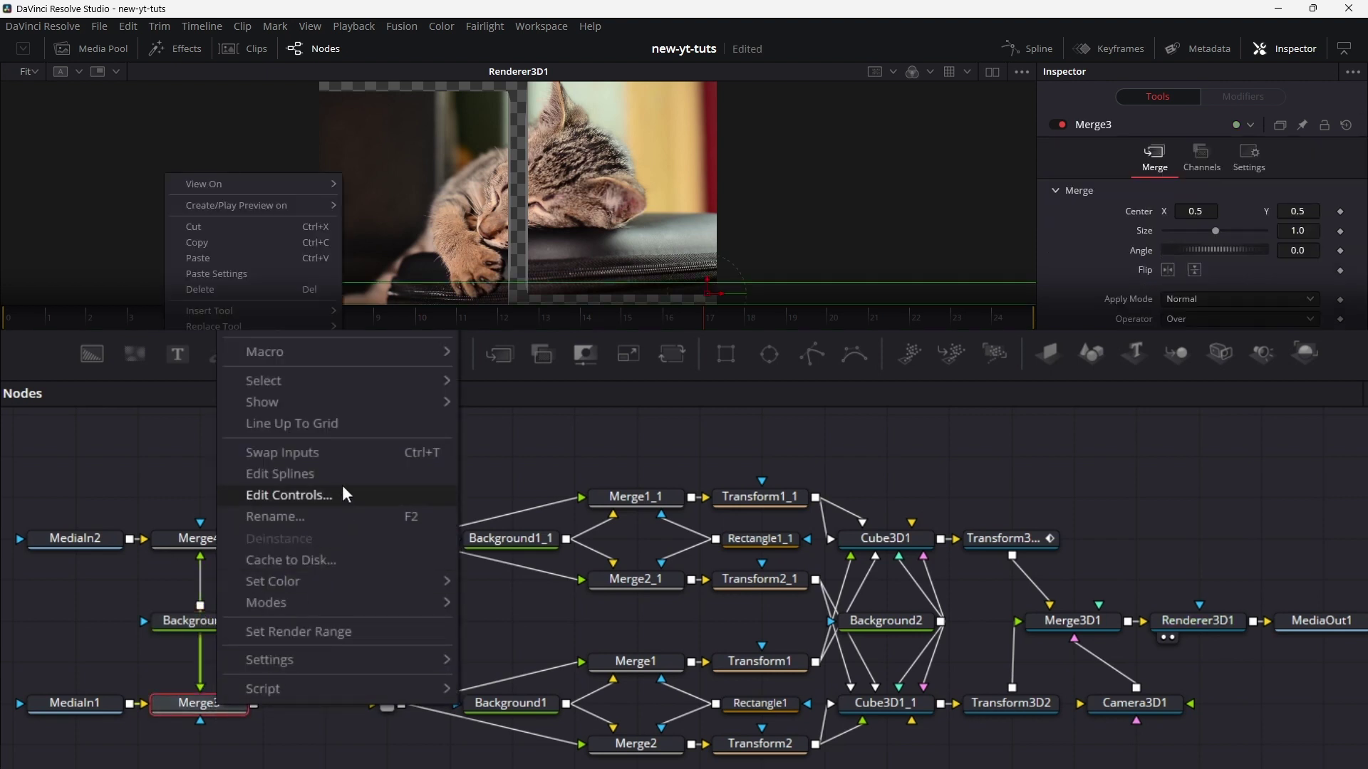
click(344, 454)
click(220, 535)
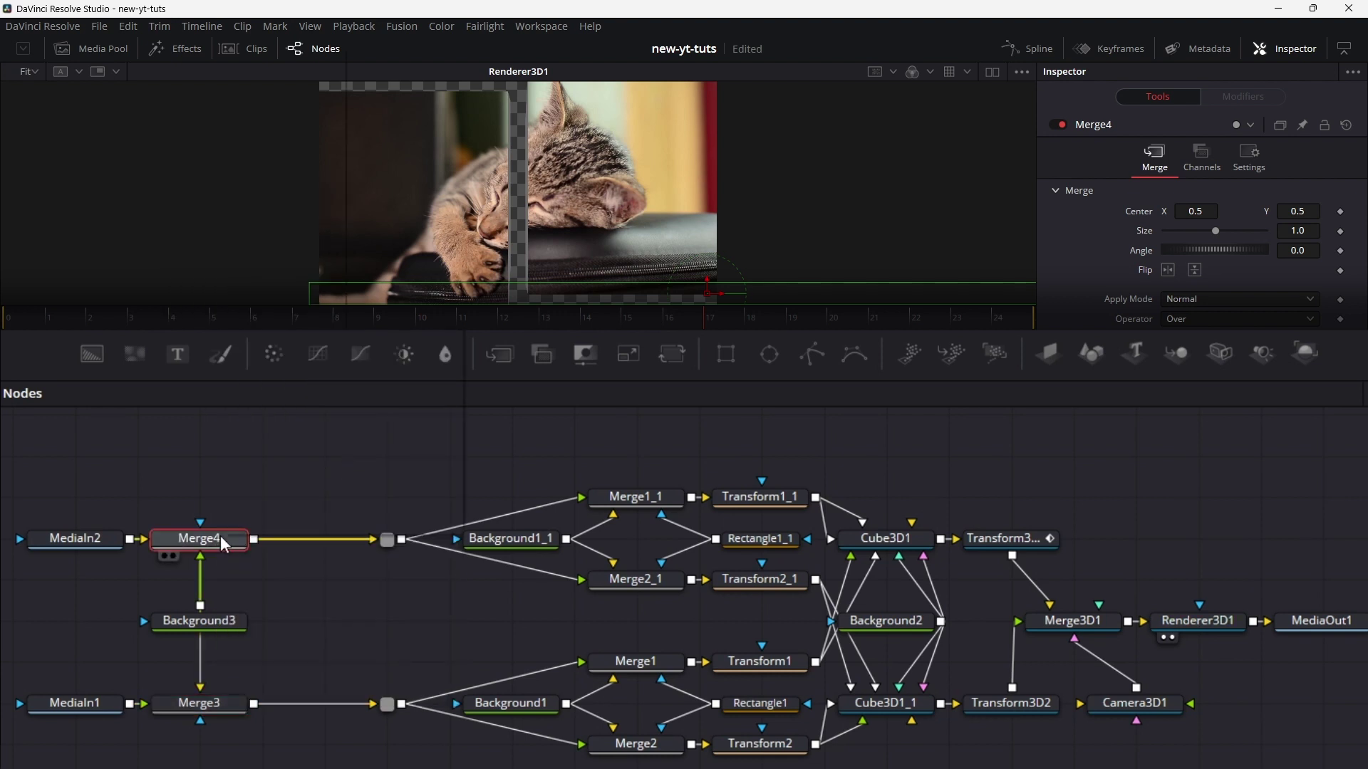
right_click(220, 535)
key(Escape)
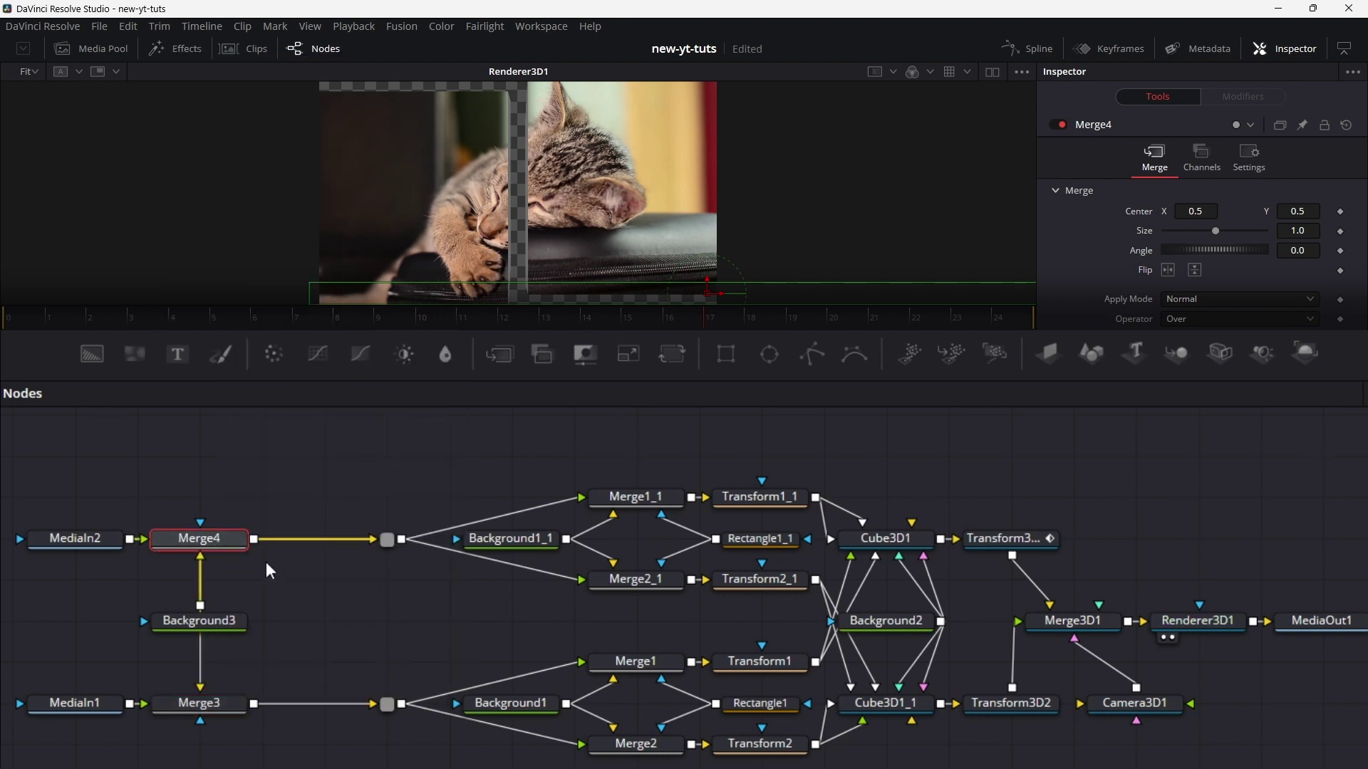
Move Merge4, Background3 and Merge3 together next to the two routers.
drag(273, 463, 311, 709)
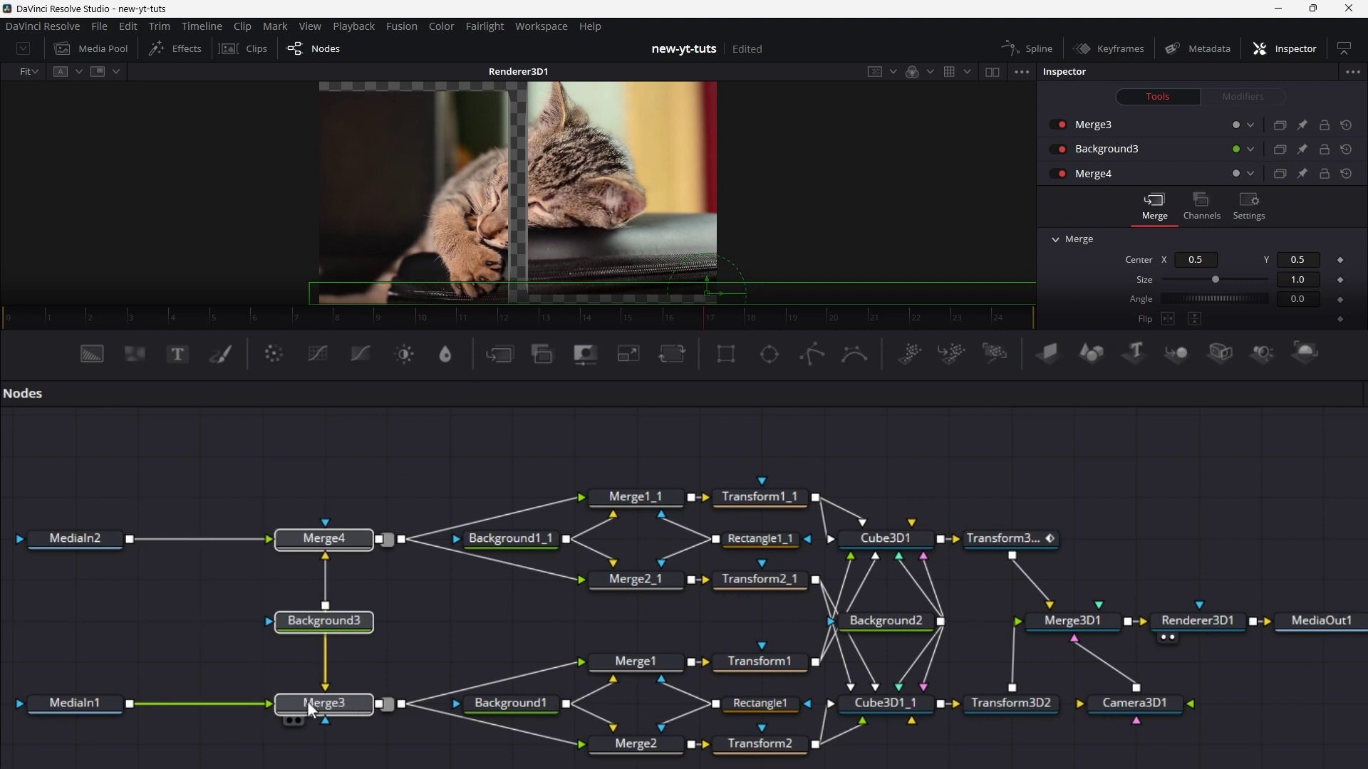
click(318, 701)
click(520, 743)
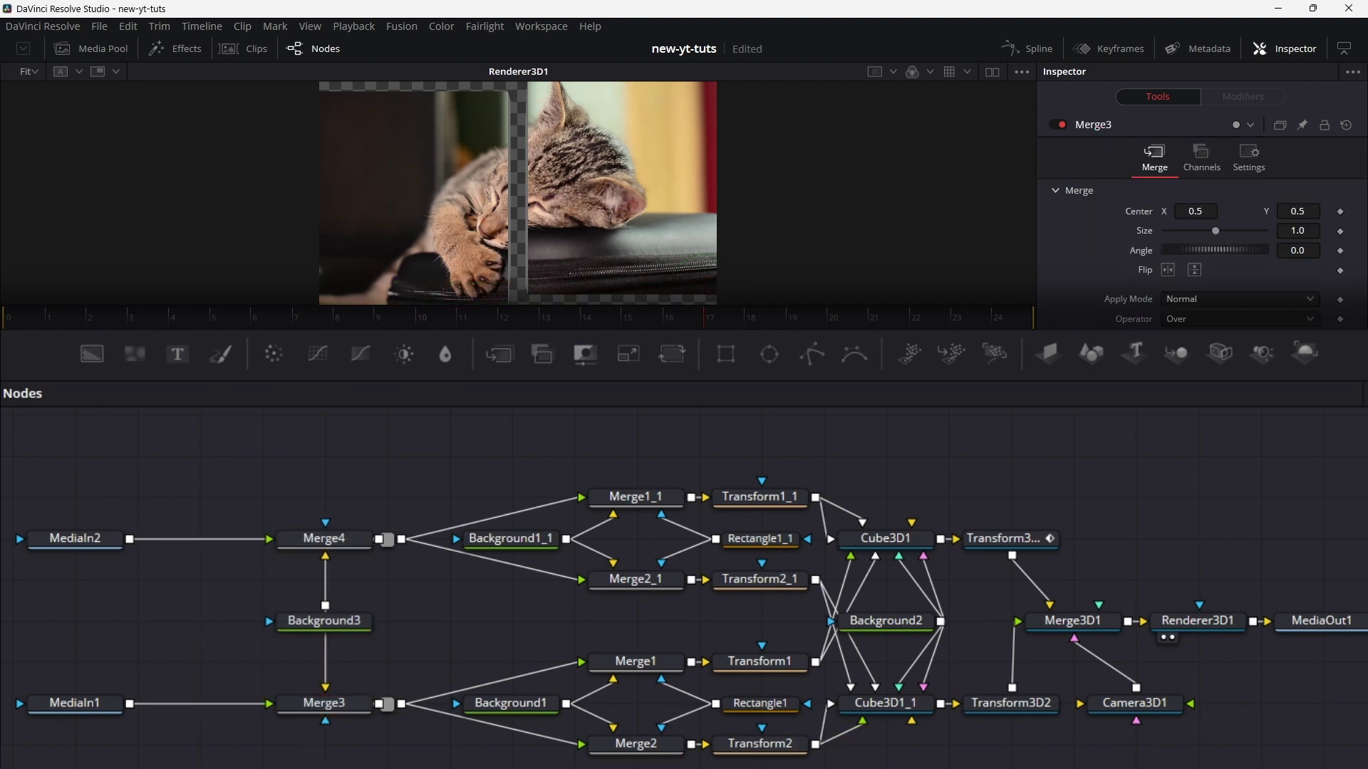
Start creating a macro from all nodes except MediaIn1, MediaIn2 and MediaOut1, and collapse the Transform2 parameters in the macro editor.
drag(1305, 741, 1253, 718)
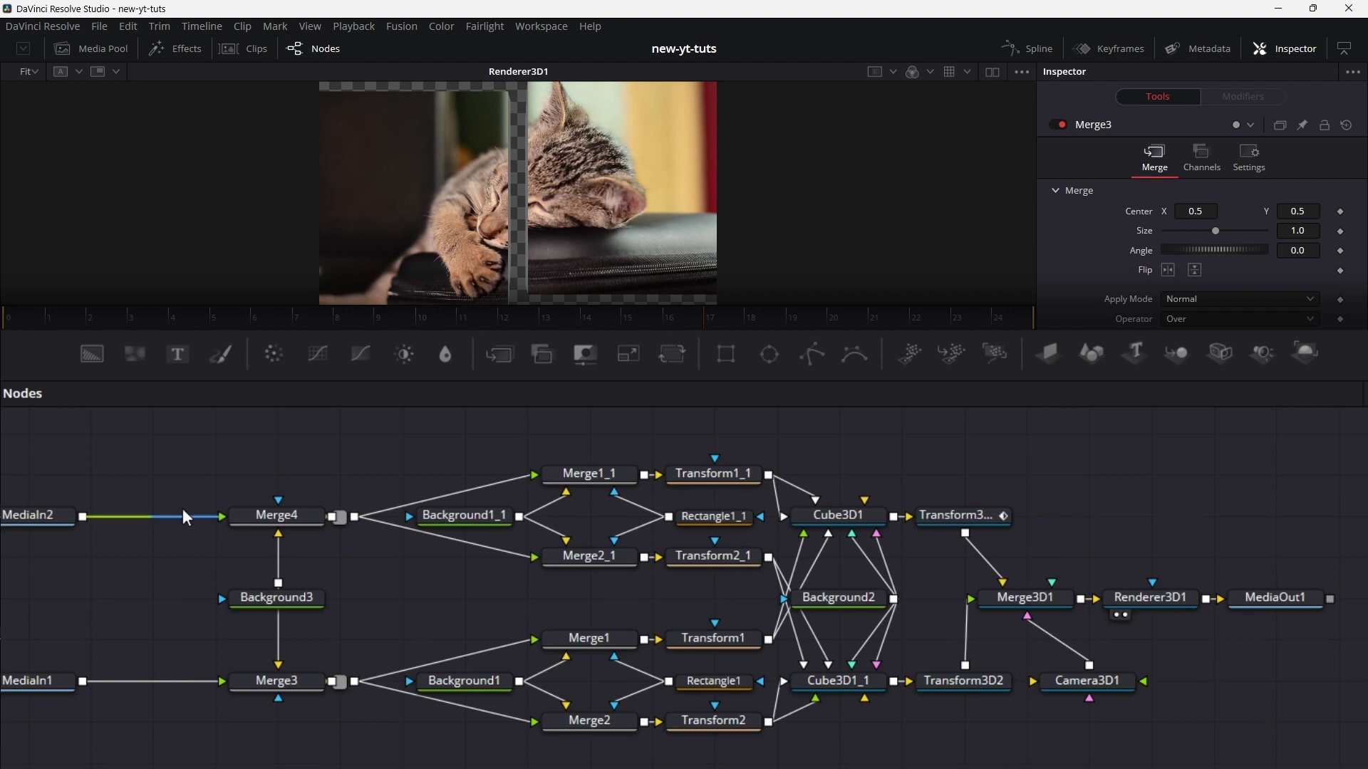
drag(170, 426, 1181, 607)
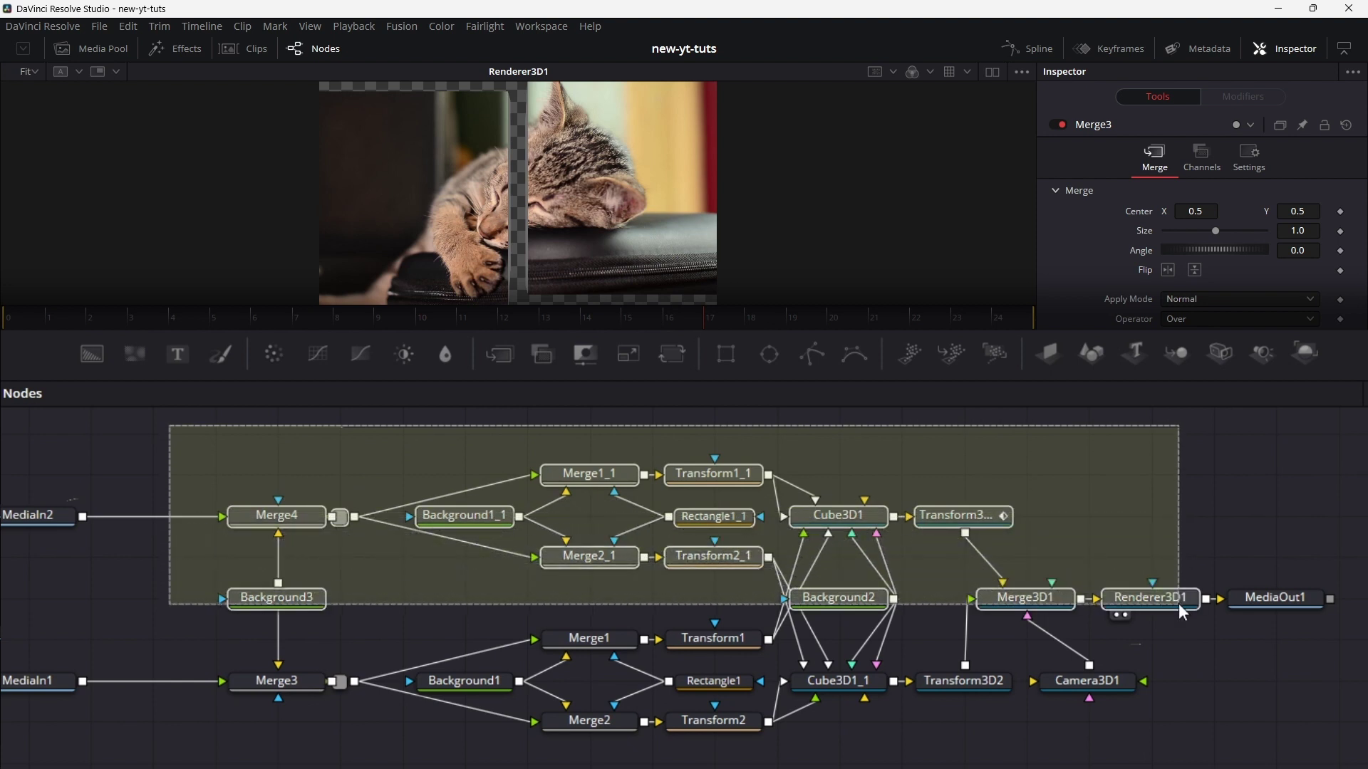
drag(1180, 607, 1188, 436)
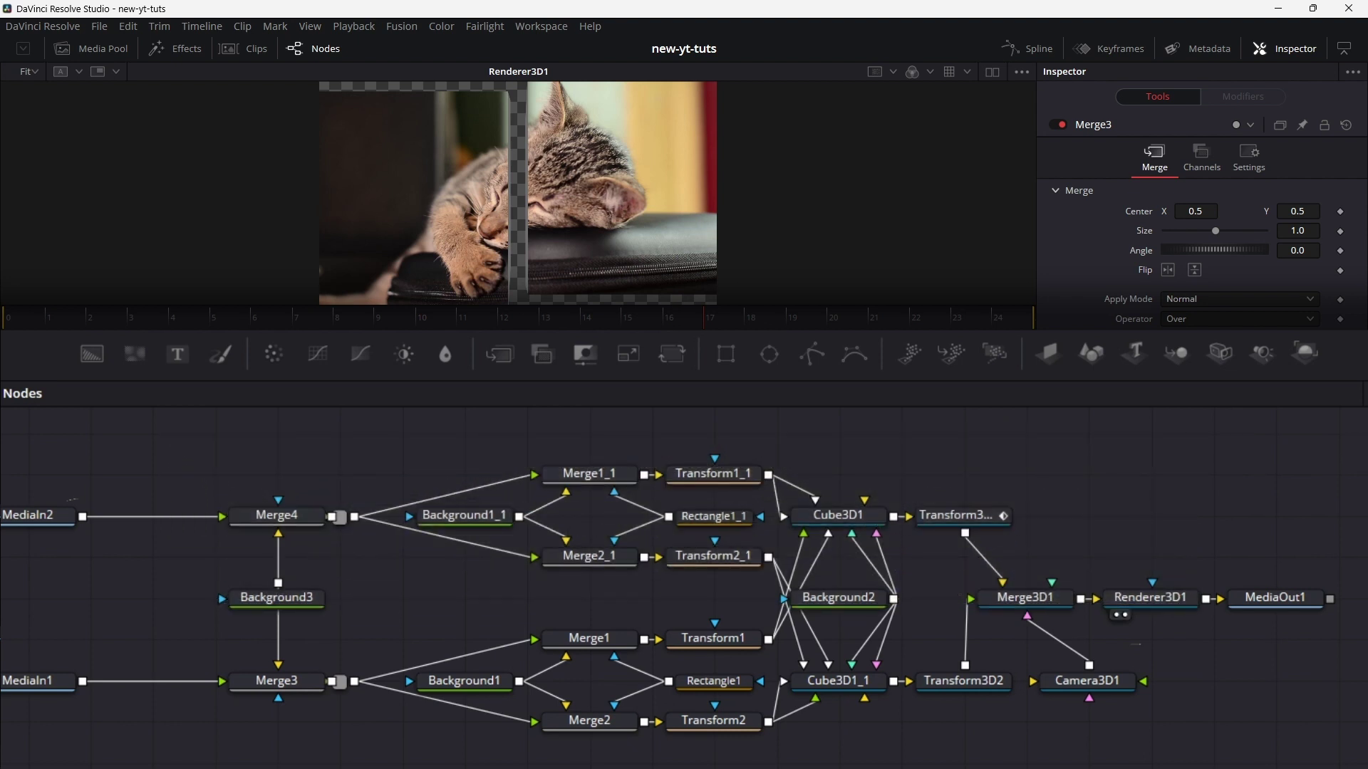
drag(182, 768, 1164, 457)
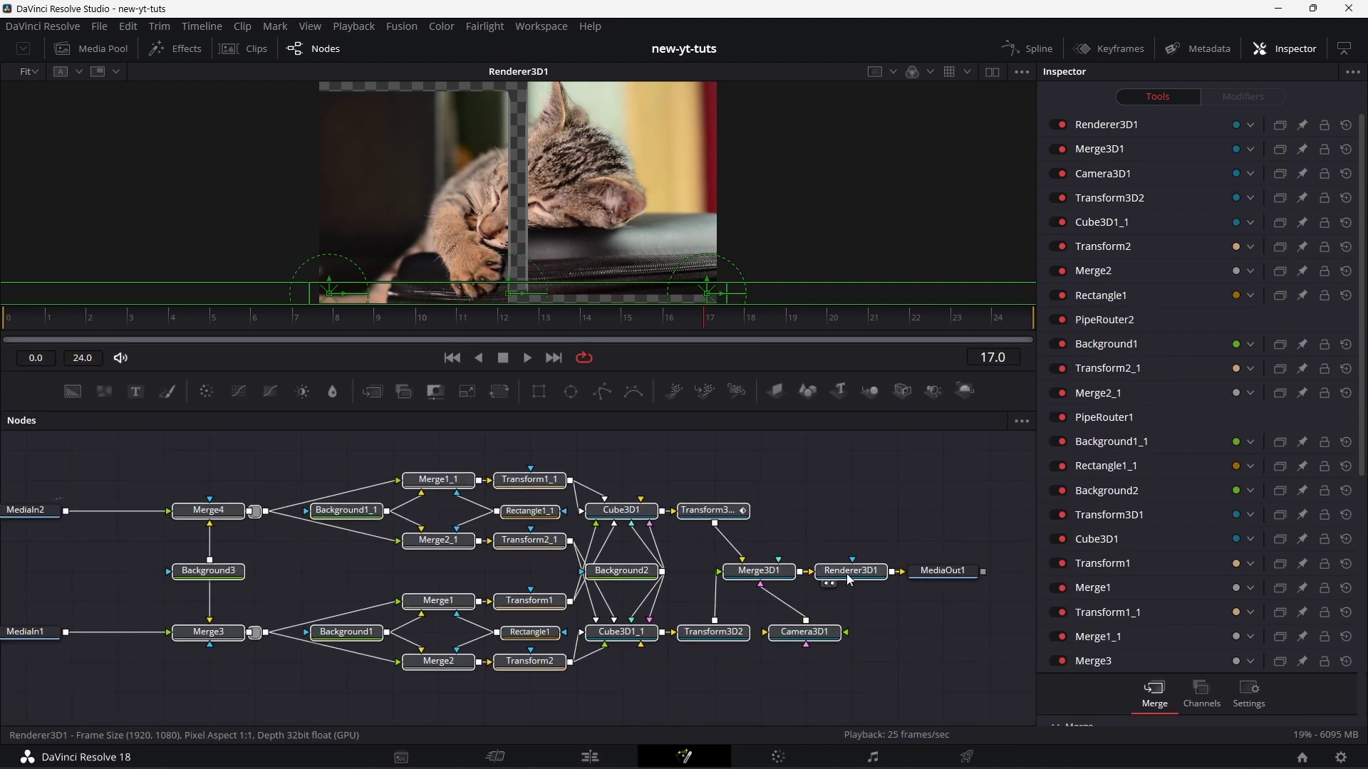
right_click(848, 576)
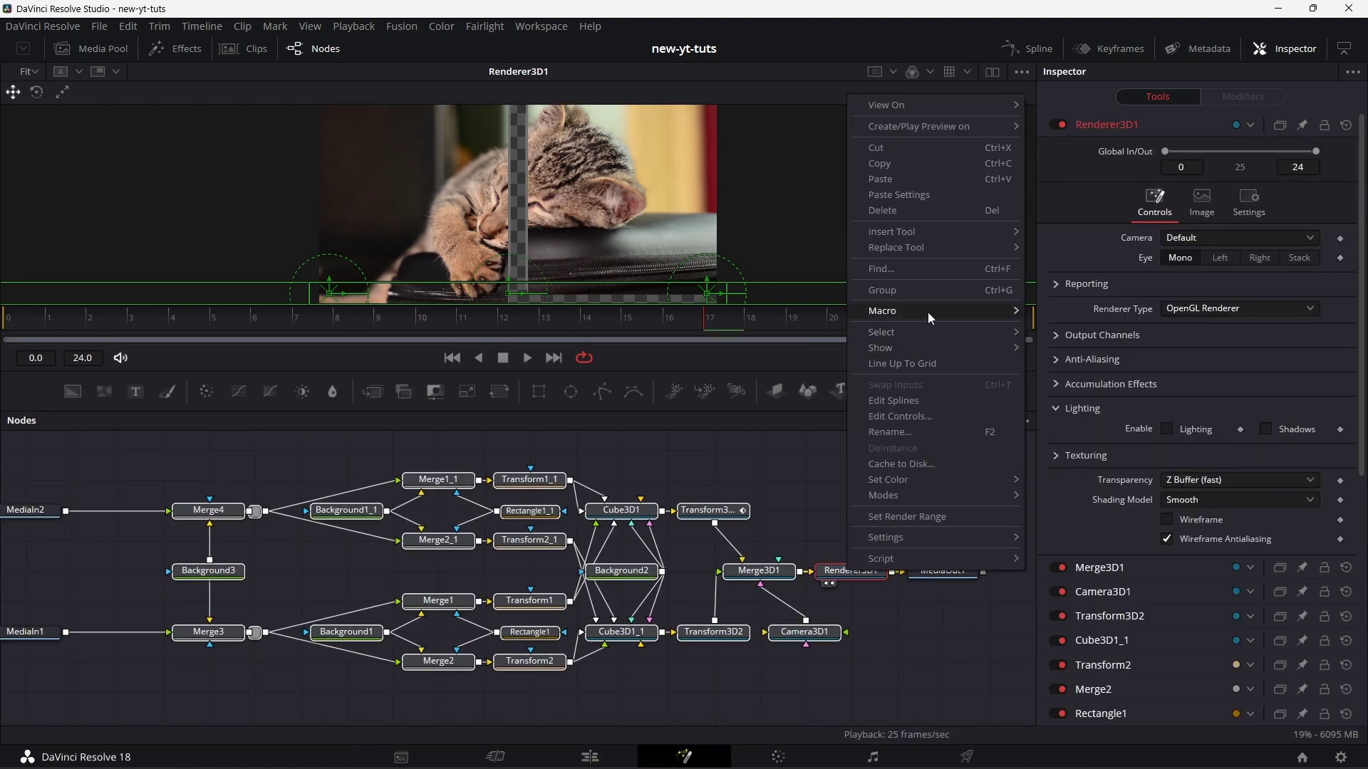
mouse_move(928, 312)
click(1095, 284)
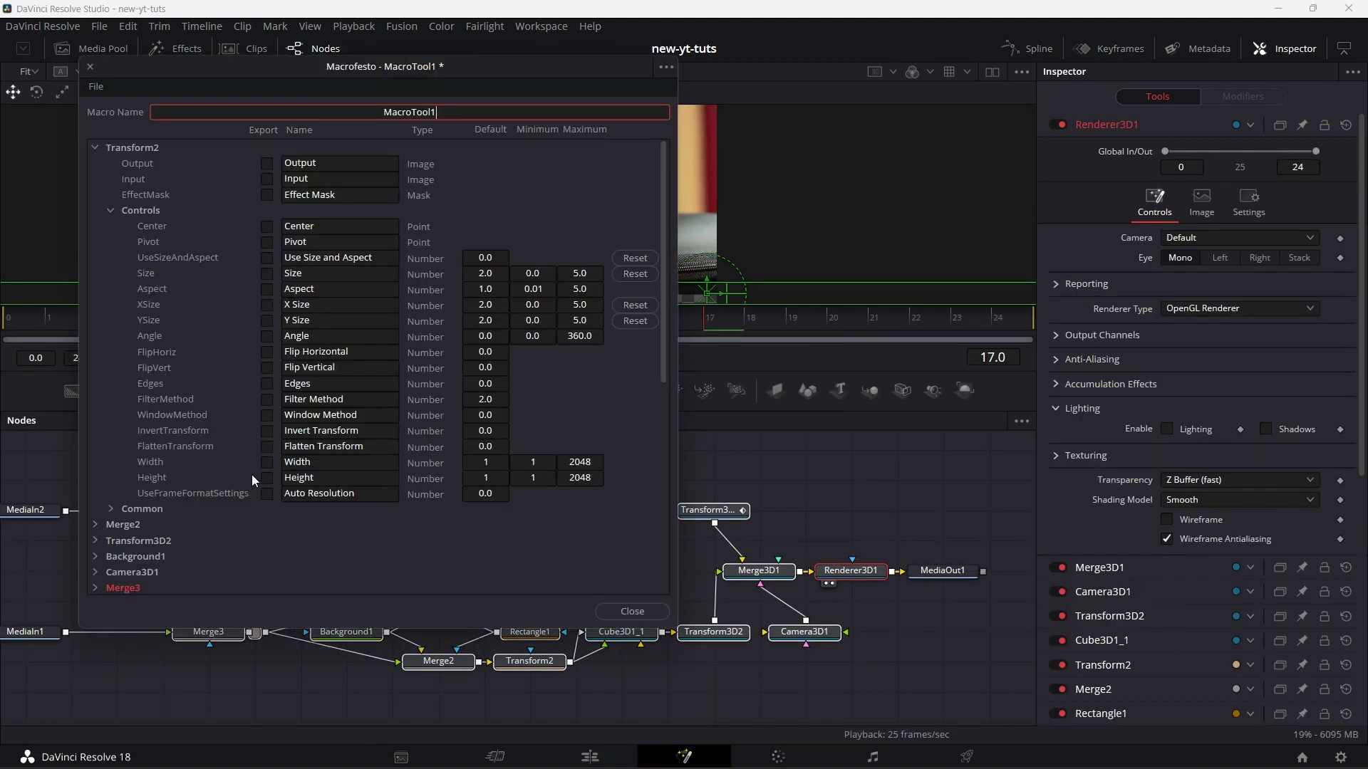
click(94, 147)
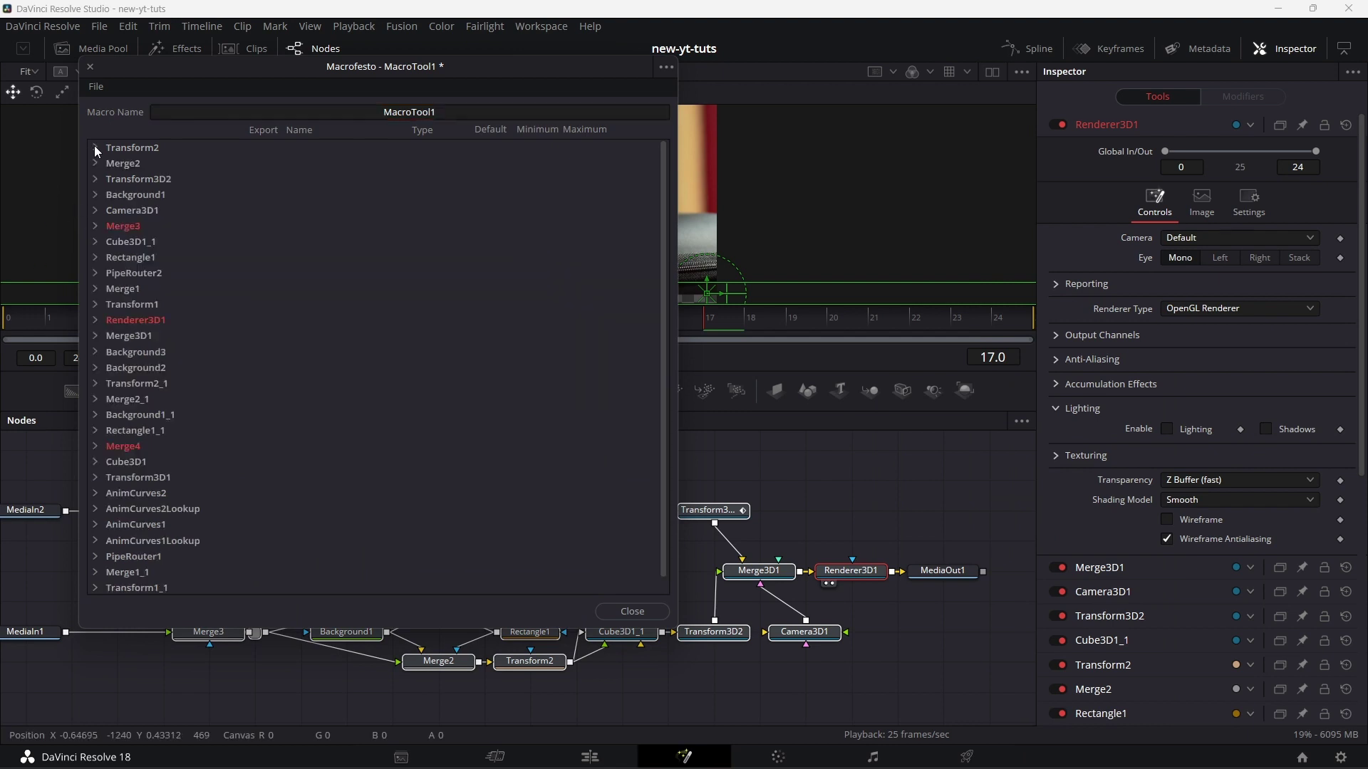
Expose the red, green and blue colour values of Background2 in the macro and name the colour control Box Color.
drag(293, 67, 984, 221)
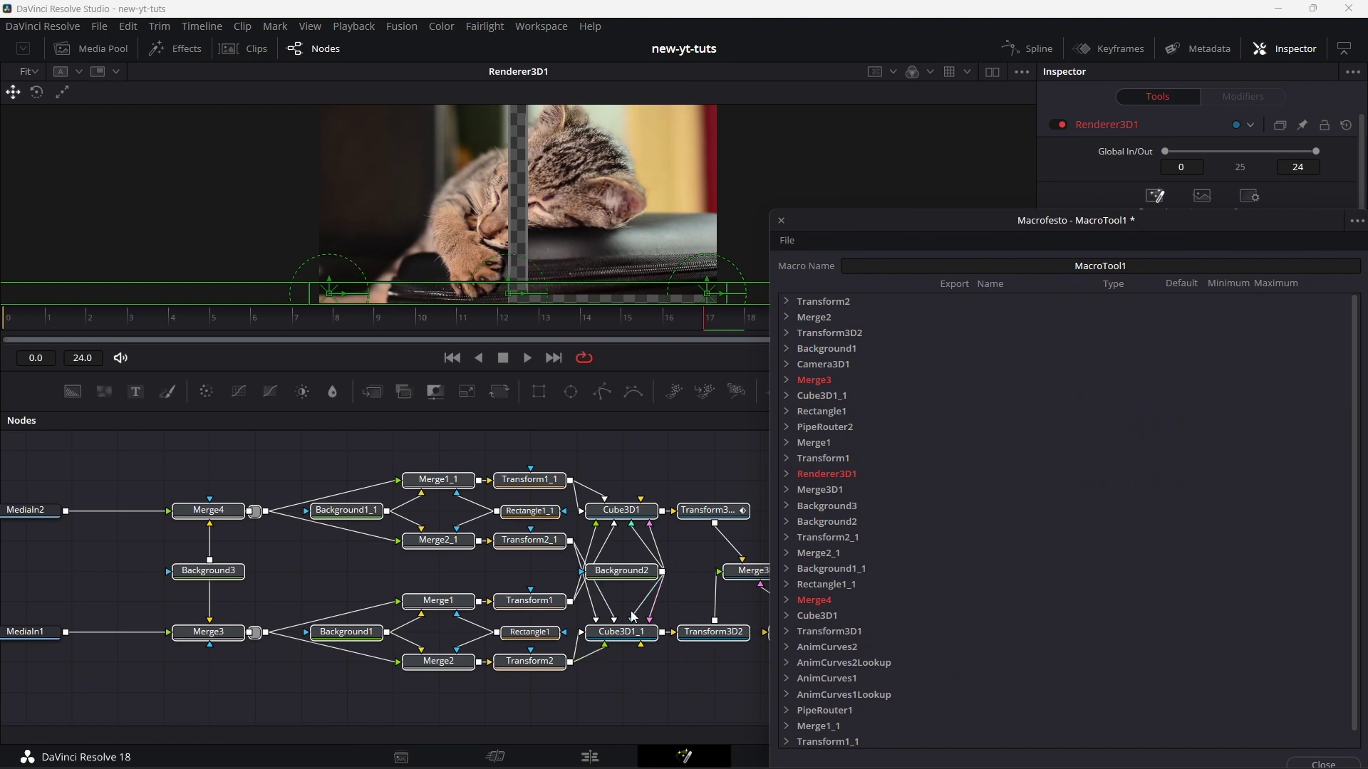
drag(985, 233, 491, 115)
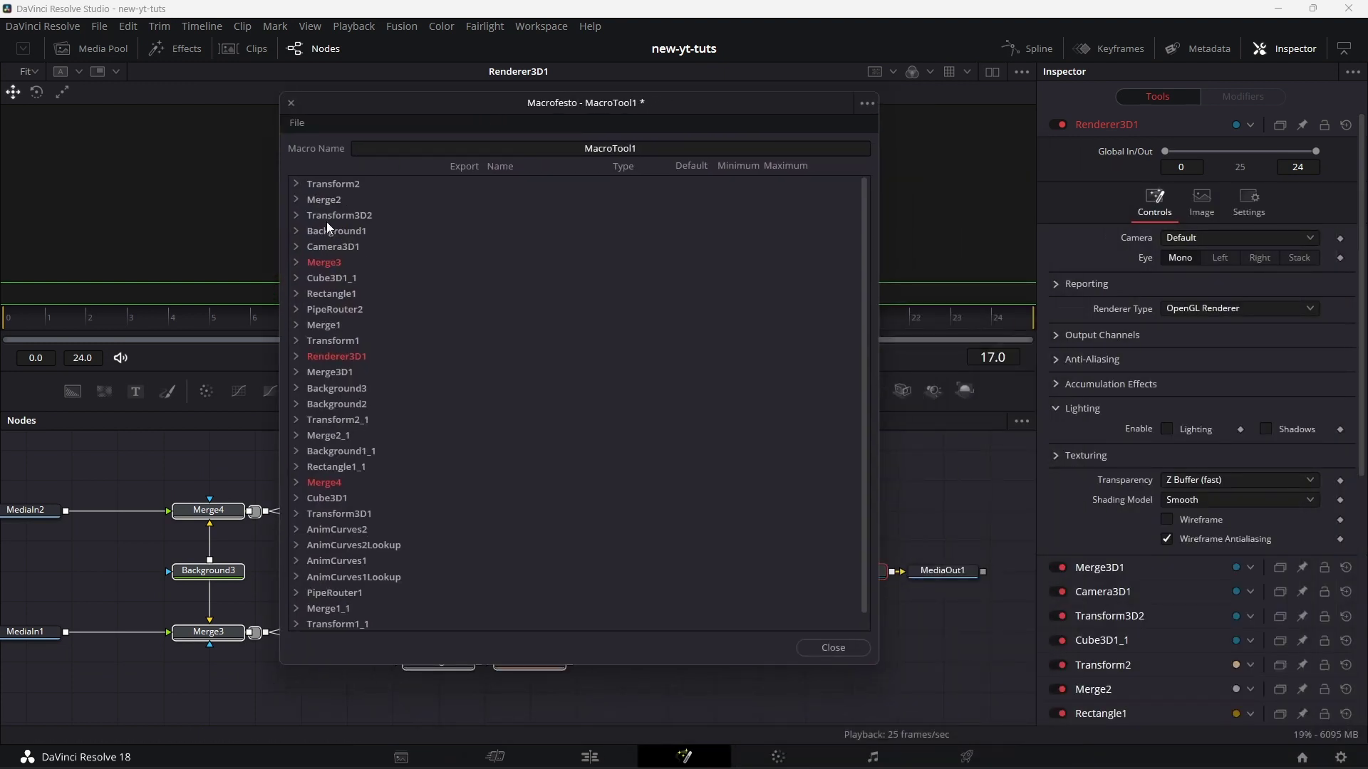
click(295, 405)
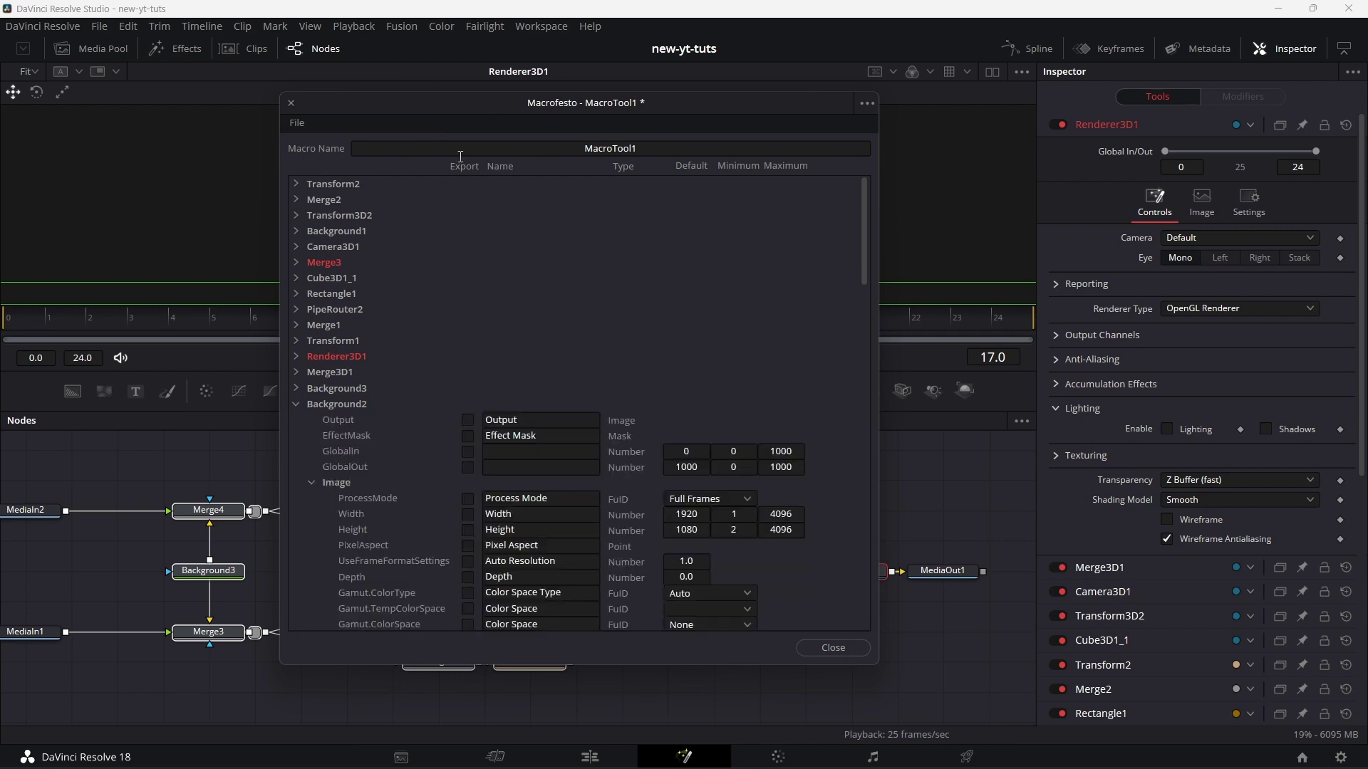
drag(476, 105, 527, 71)
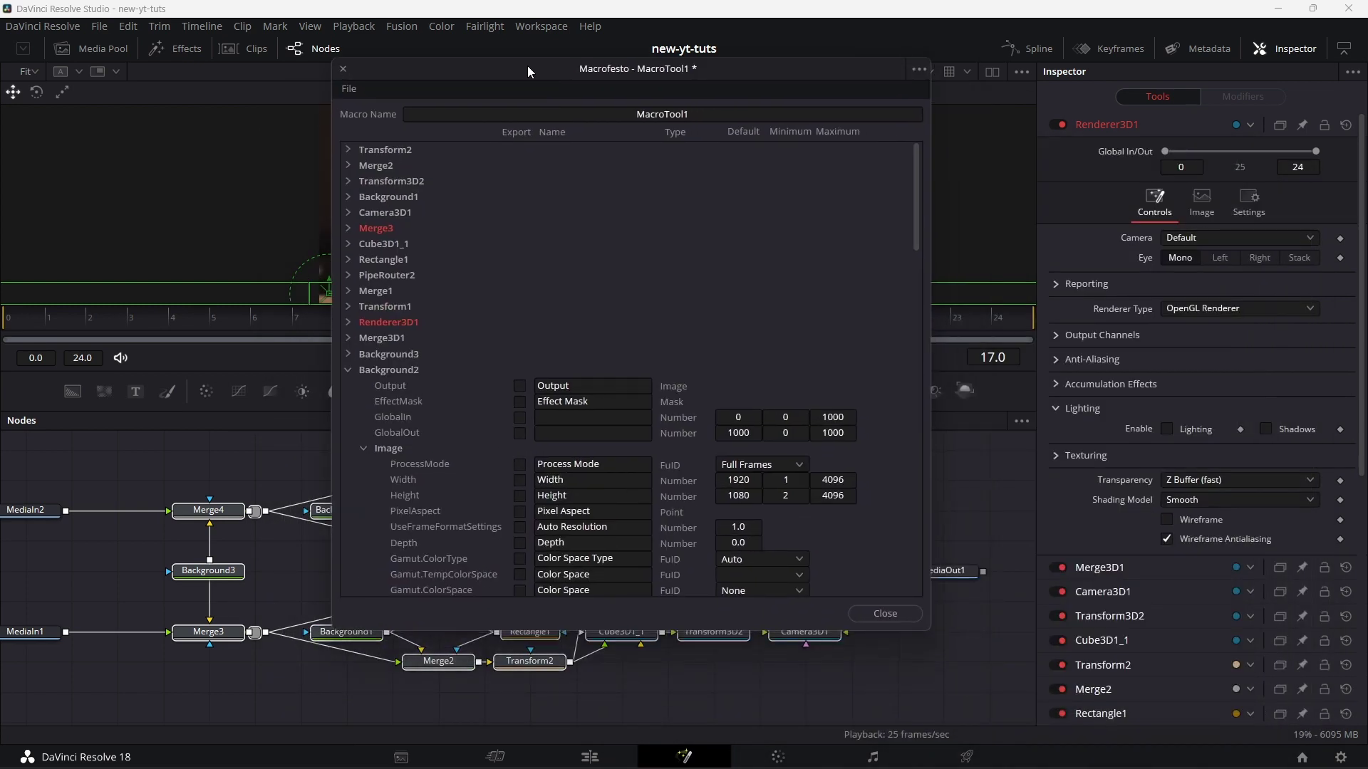
click(364, 449)
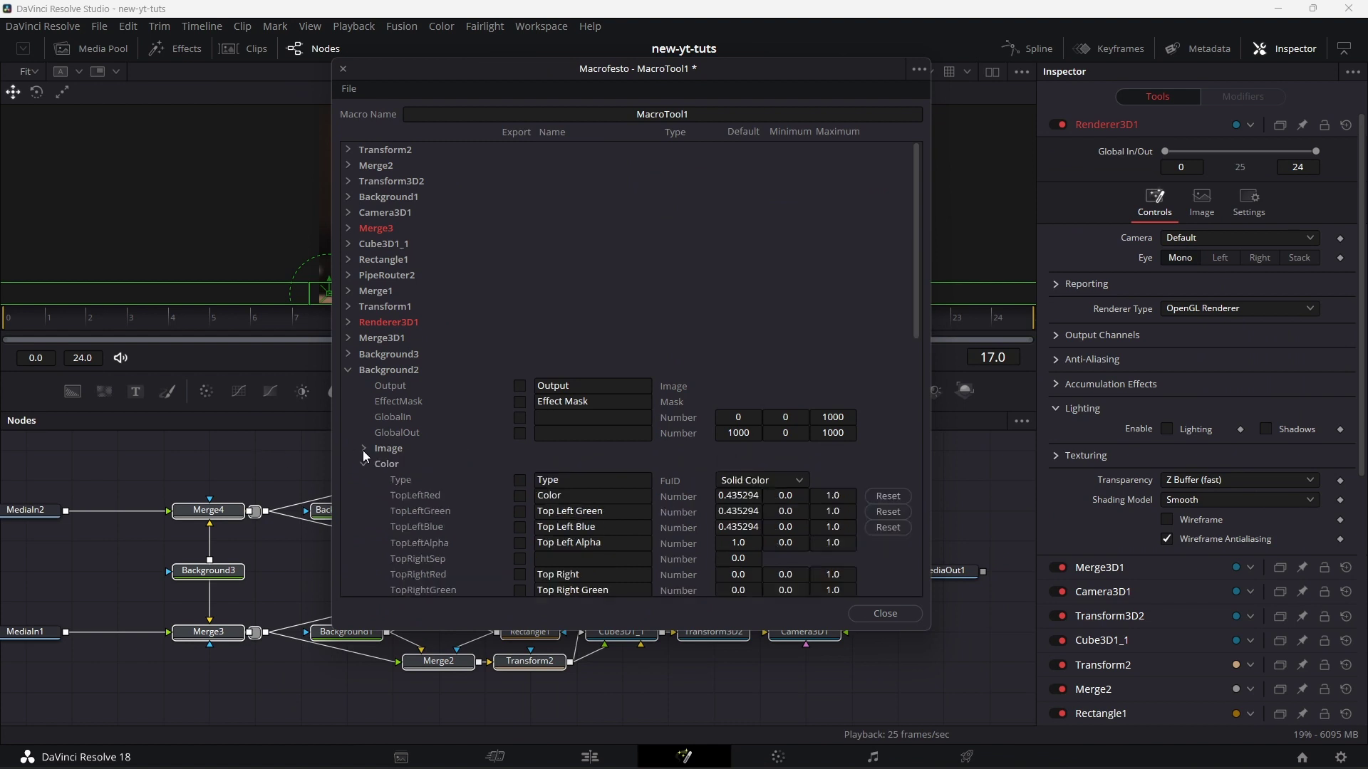
click(519, 497)
click(541, 497)
text(Box)
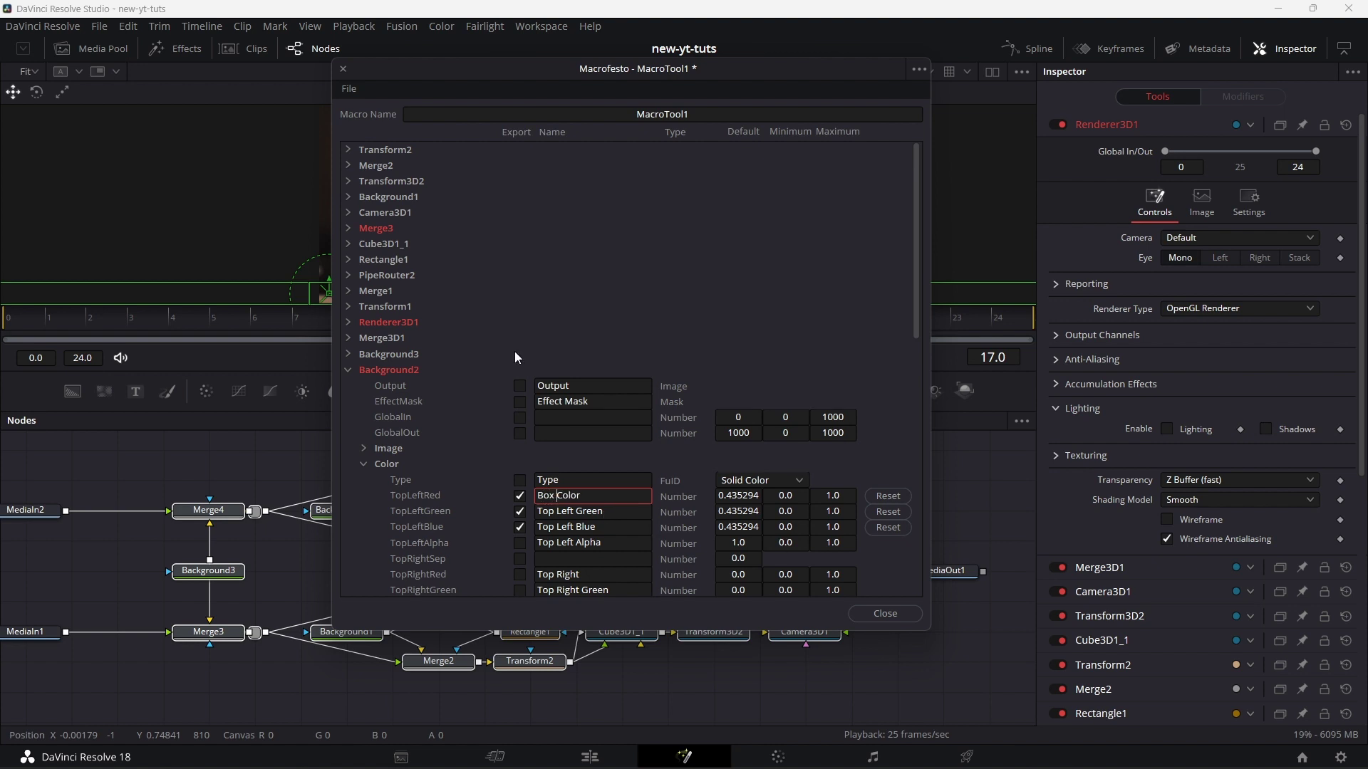
Save the macro as a group named 3D Split Cube Transition in the Templates > Edit > Transitions folder and close the macro editor.
click(348, 87)
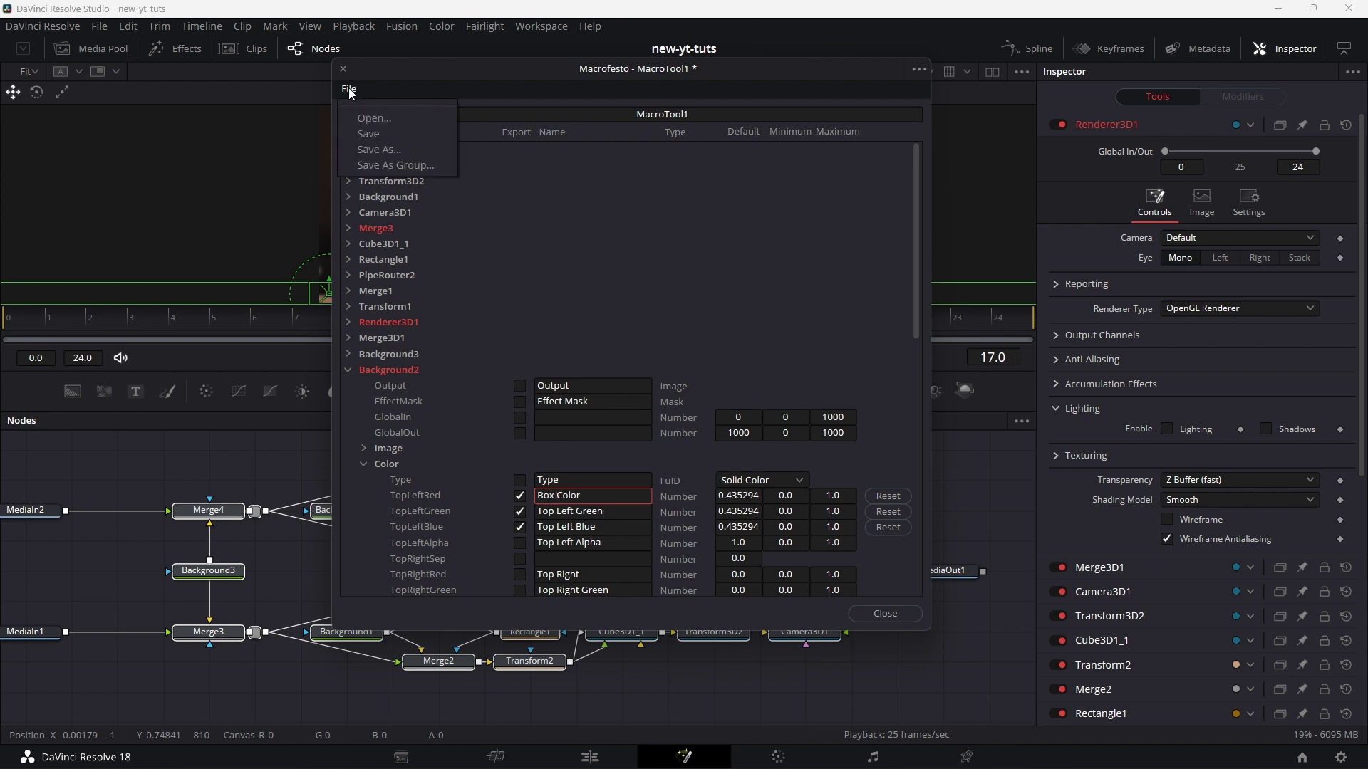
click(401, 165)
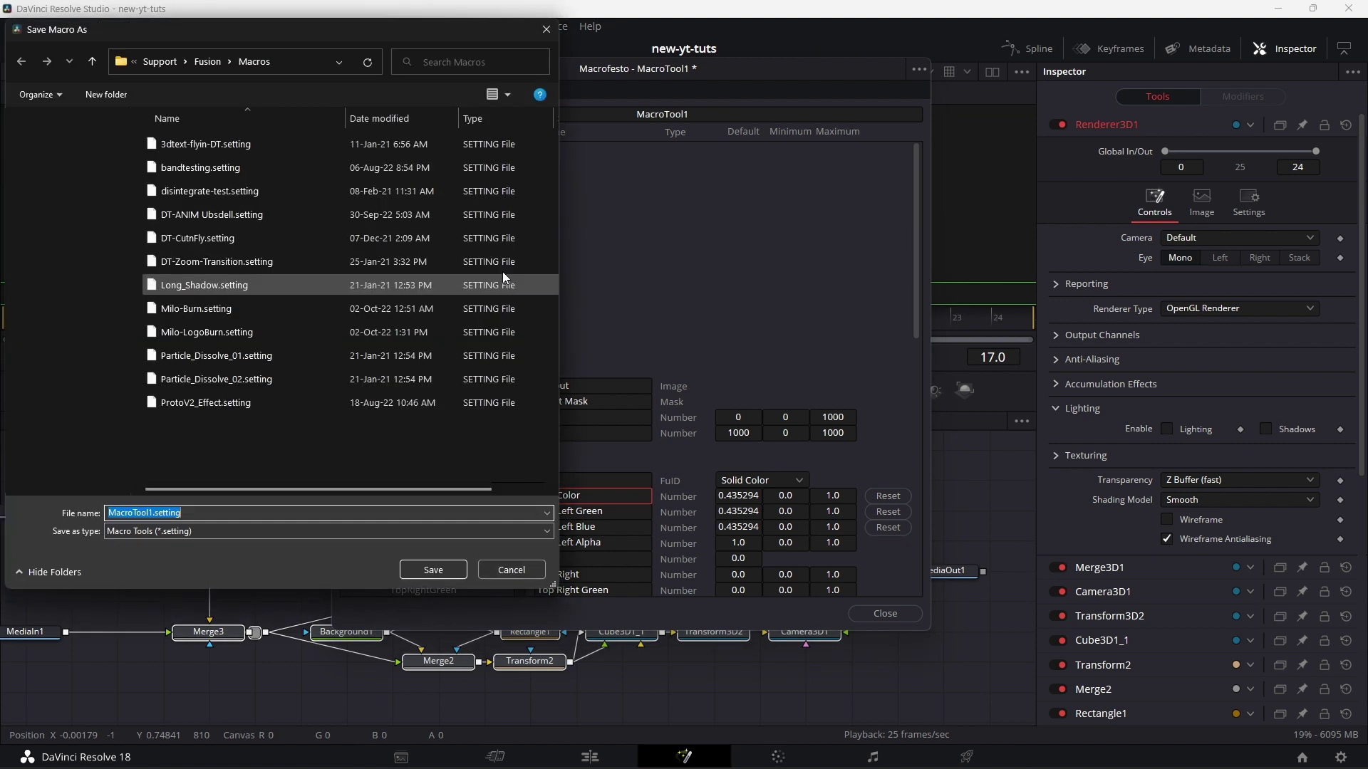
click(208, 62)
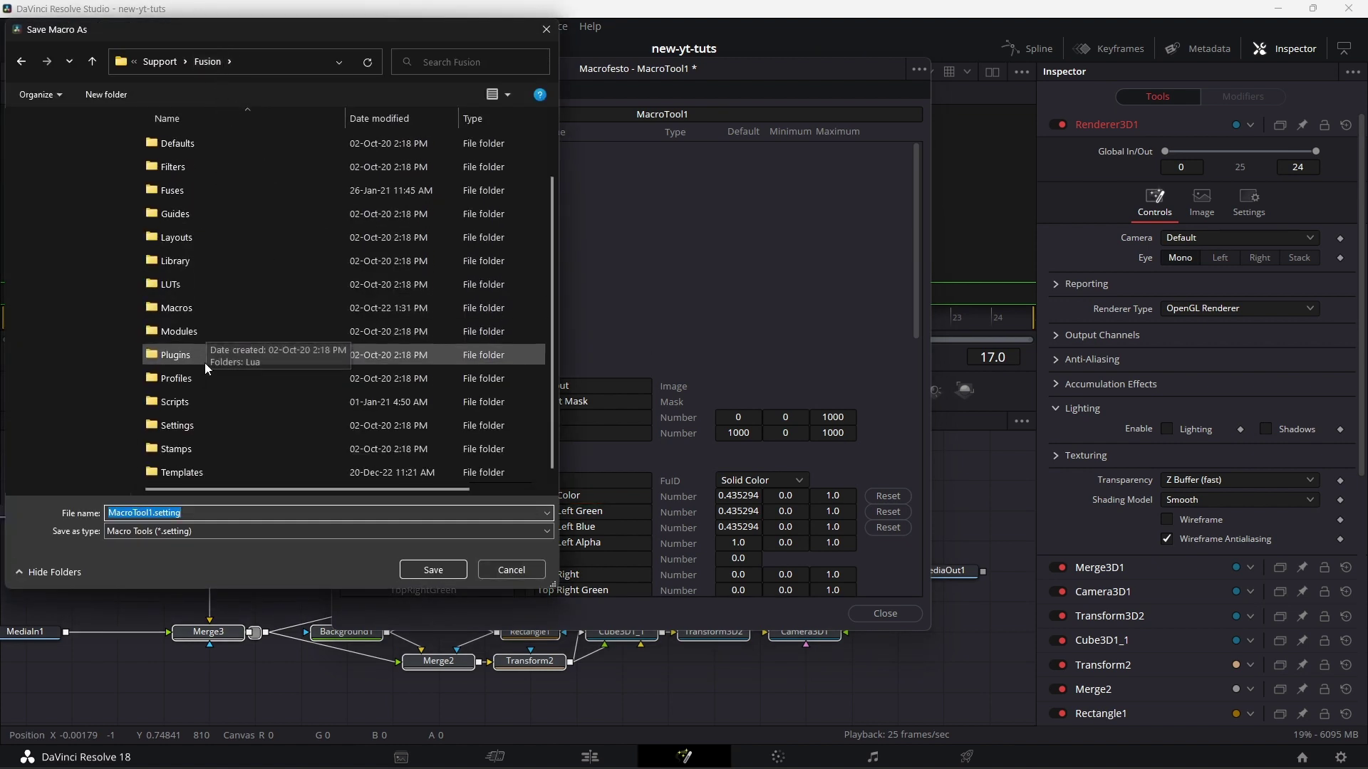
double_click(199, 474)
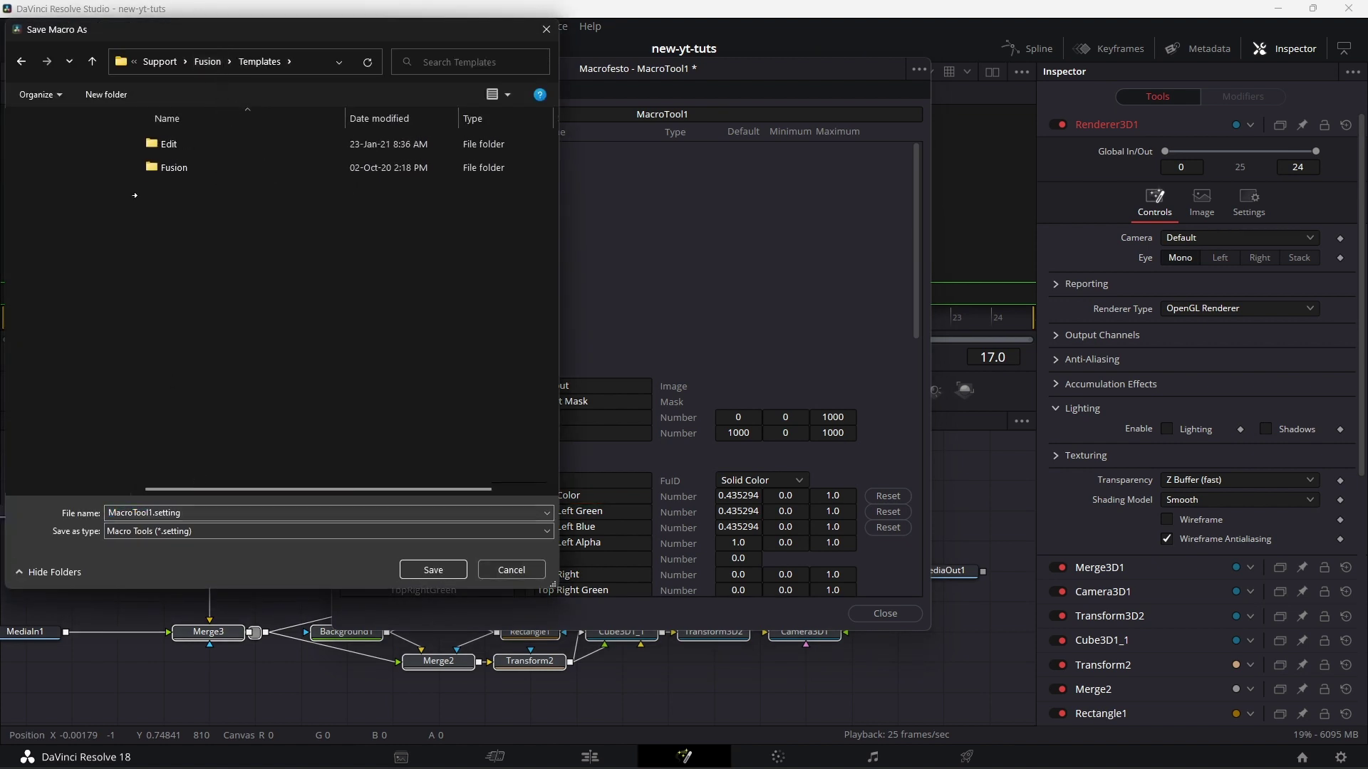
double_click(171, 144)
double_click(186, 213)
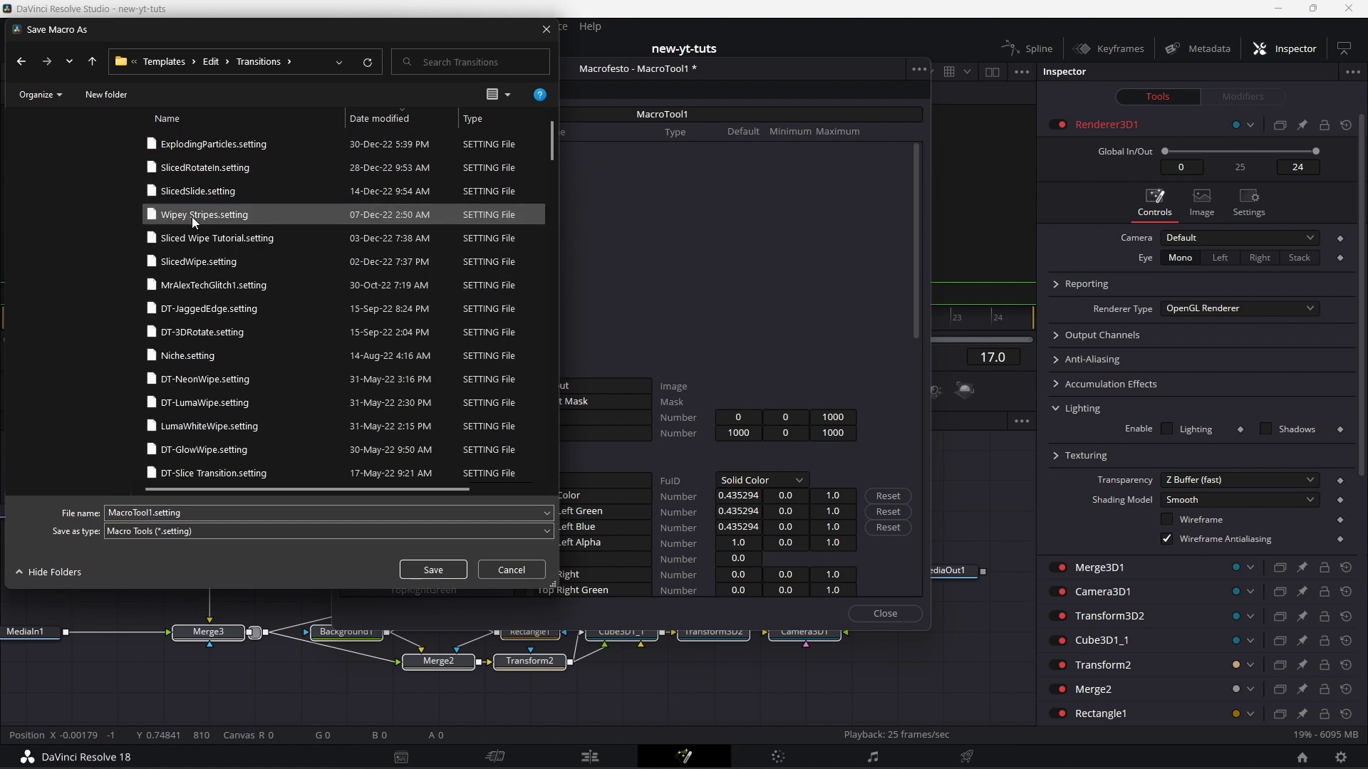
double_click(191, 515)
text(3D S)
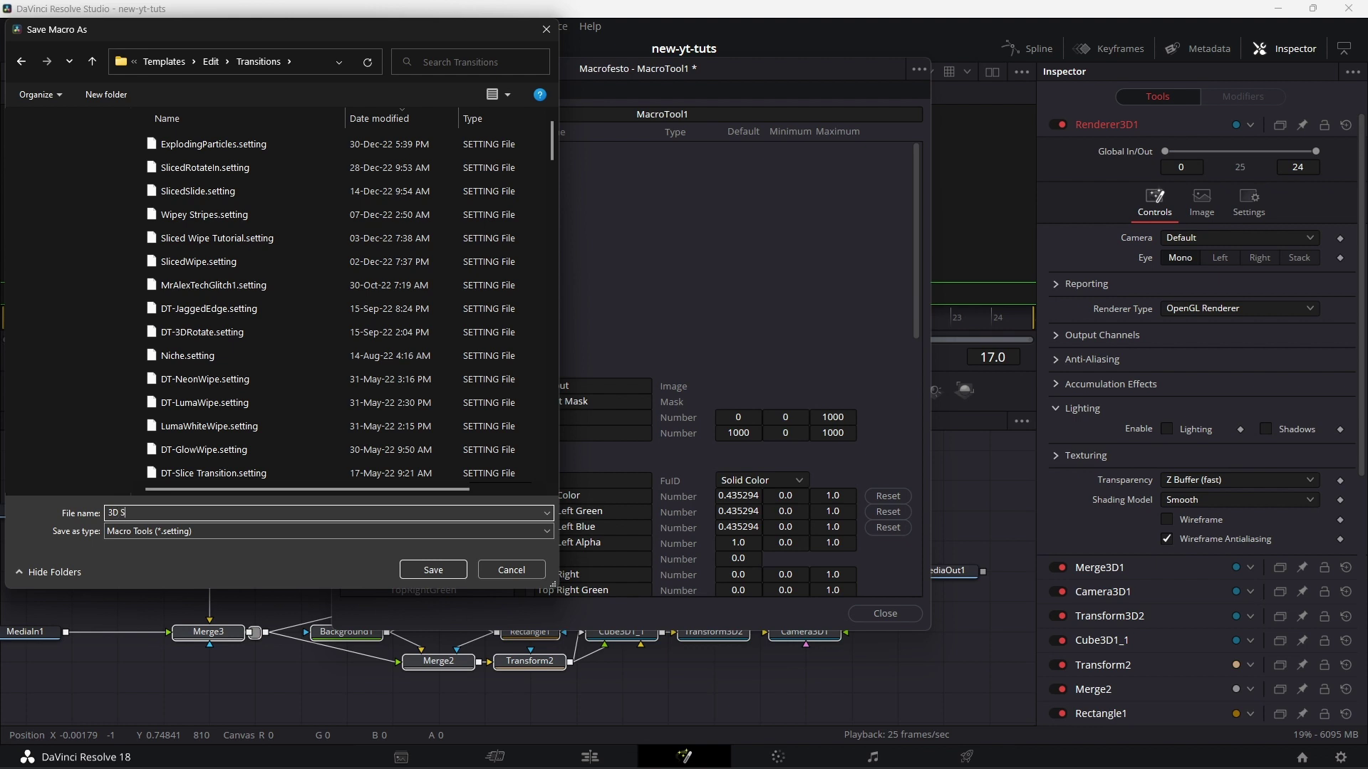
text(plit Cube Transition)
click(420, 570)
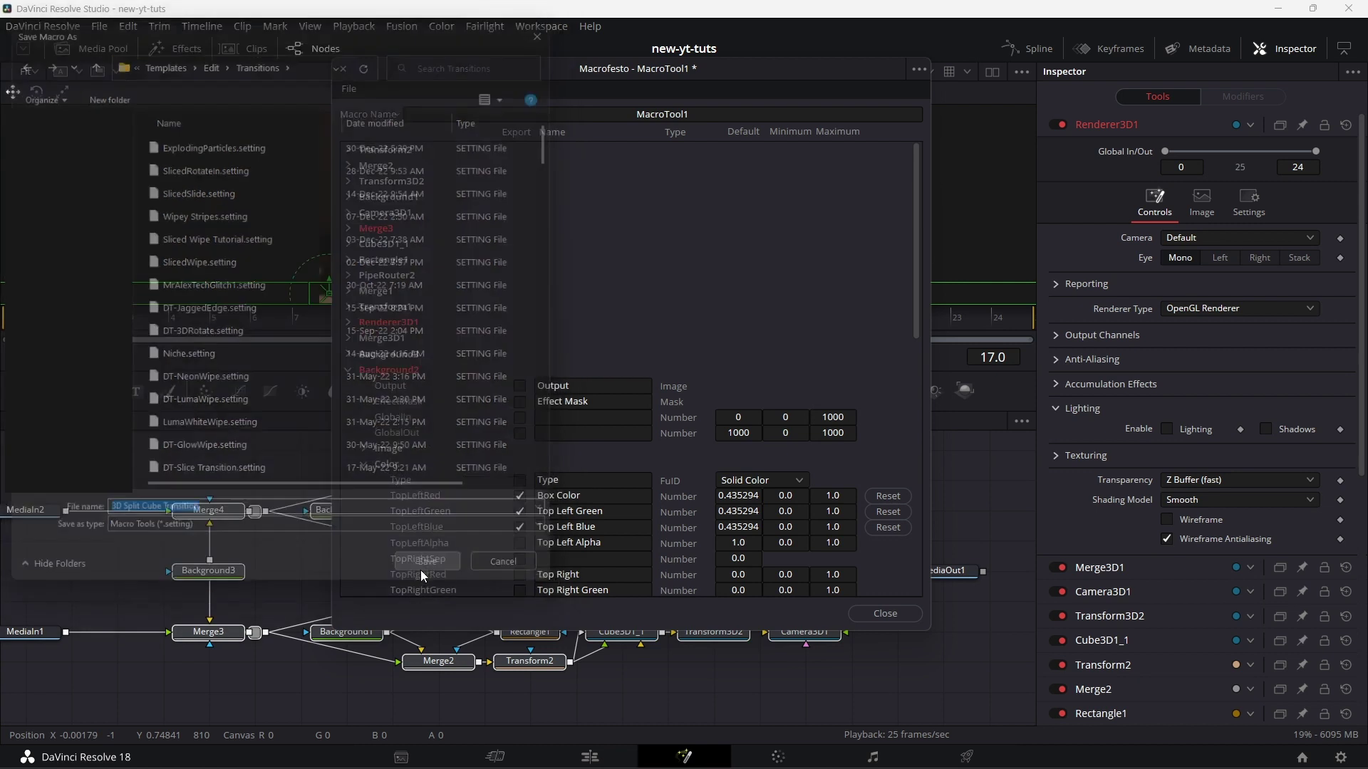
click(884, 615)
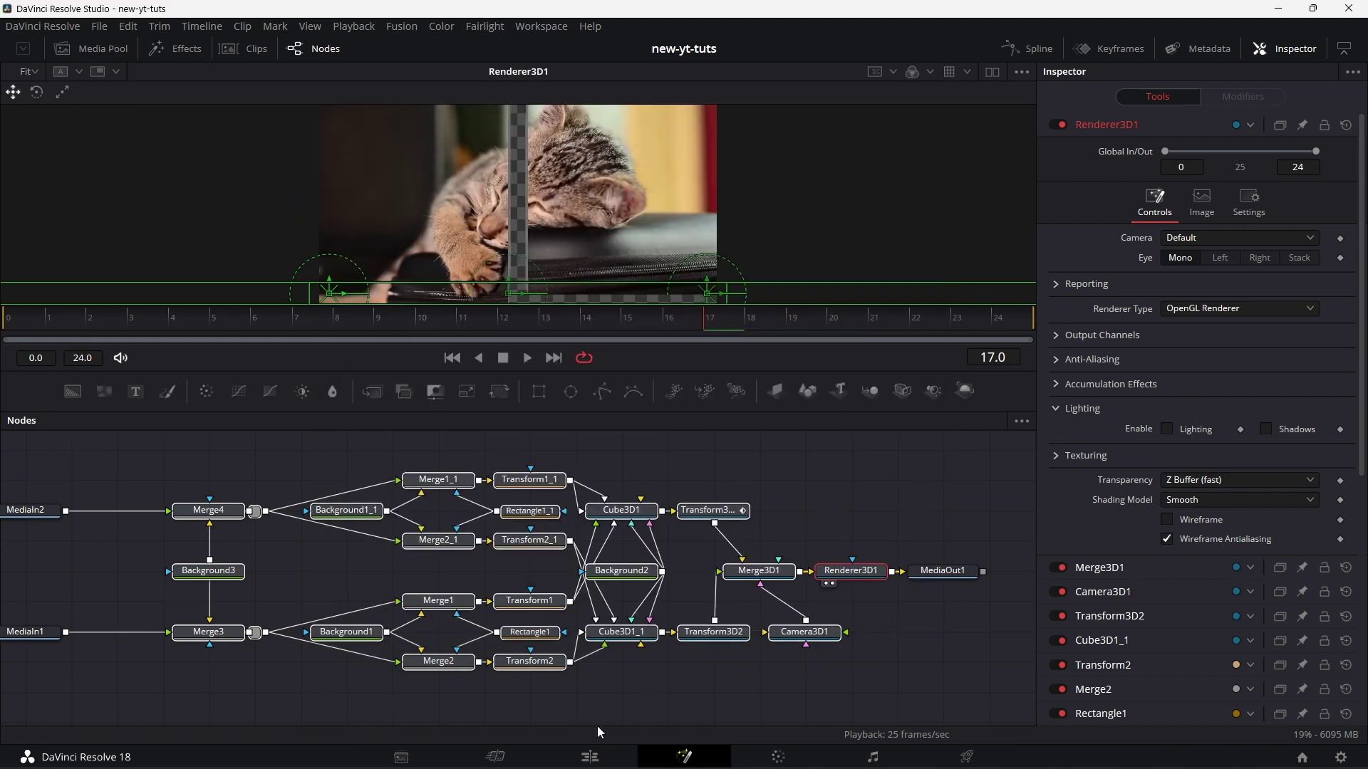
On the Edit page, copy the two adjoining cat clips with their transition and paste them at 00:00:50:09 on the timeline.
click(591, 758)
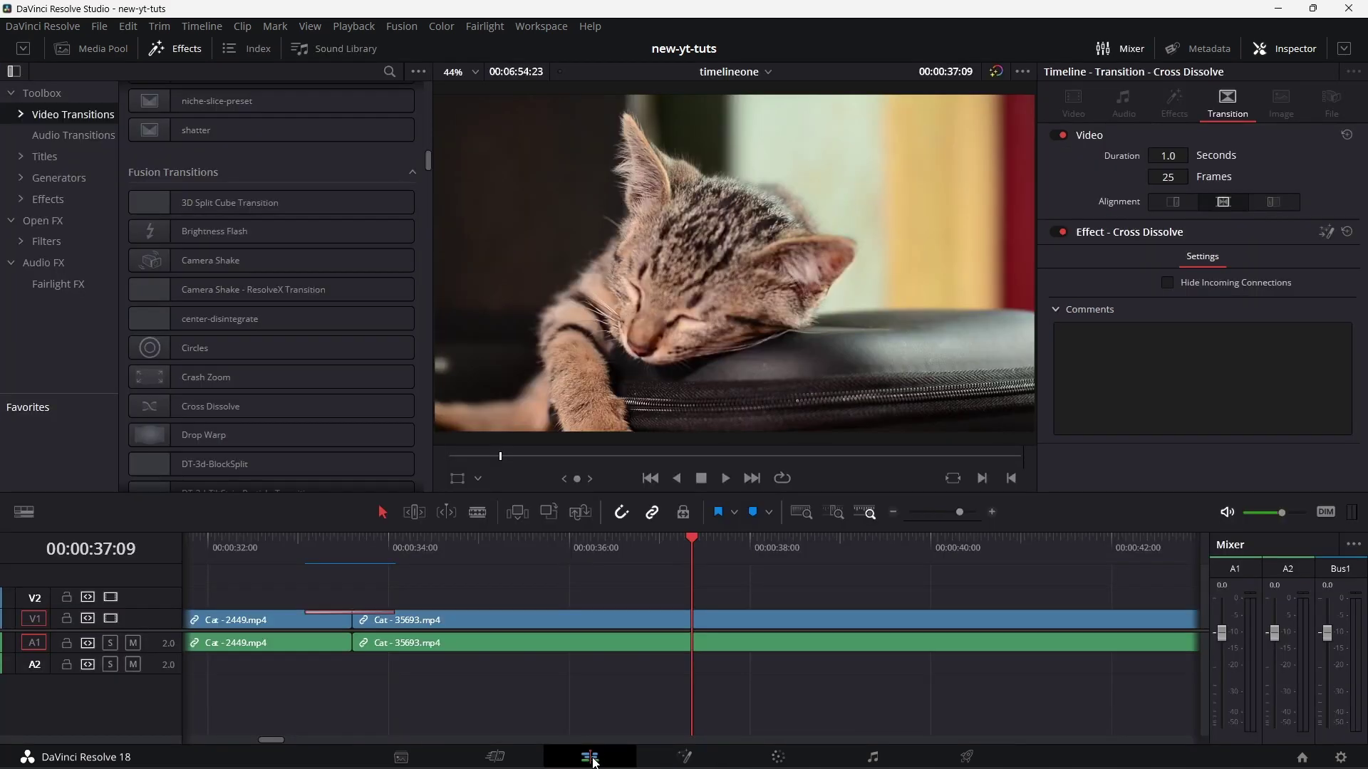
drag(258, 588, 425, 634)
right_click(460, 620)
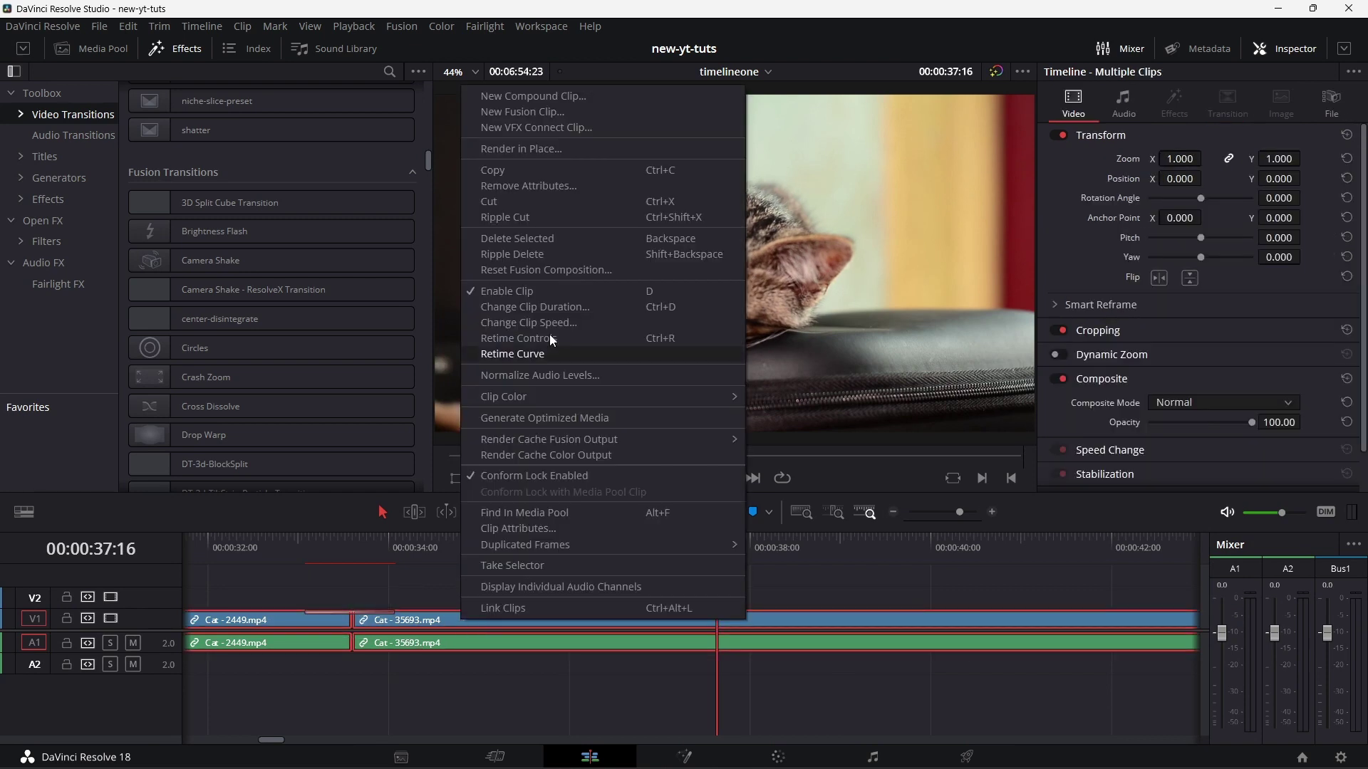
click(532, 171)
scroll(454, 689, right, 3)
scroll(854, 702, right, 10)
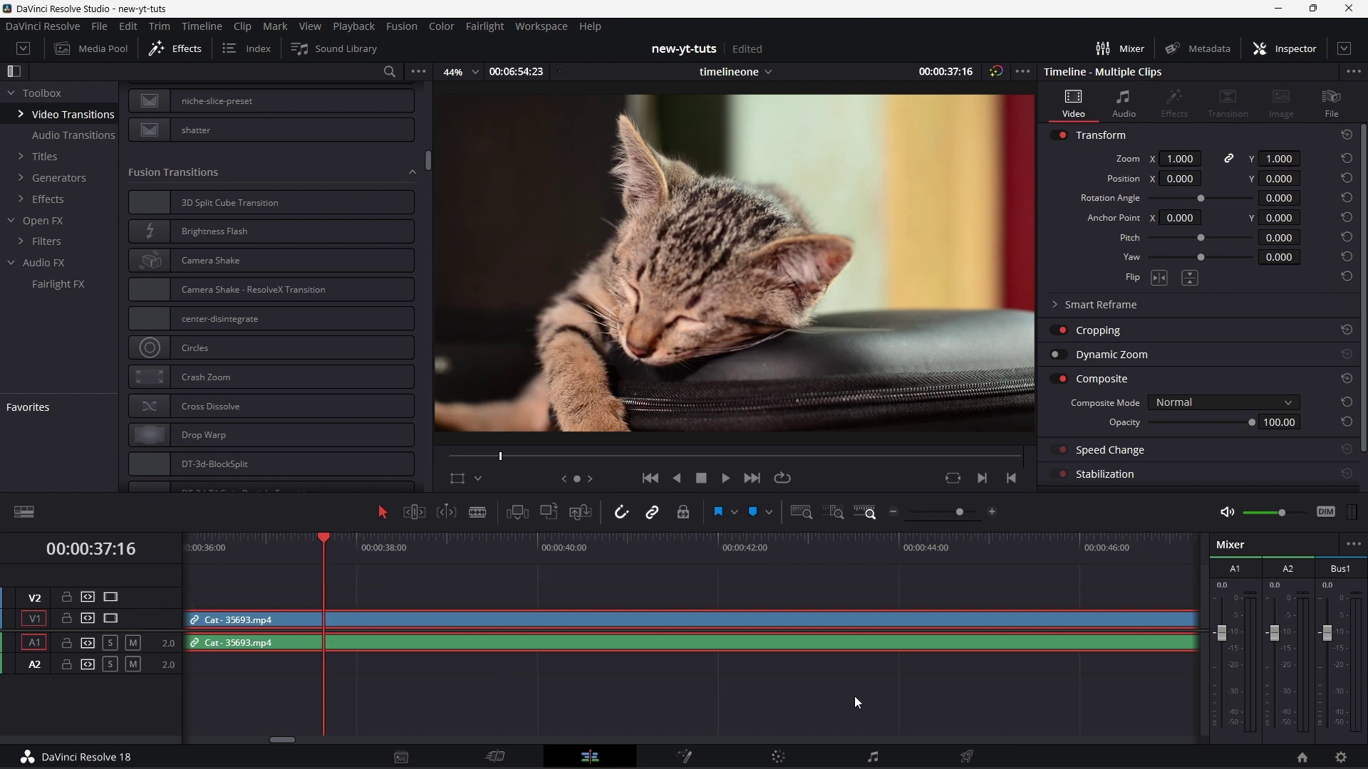
click(468, 543)
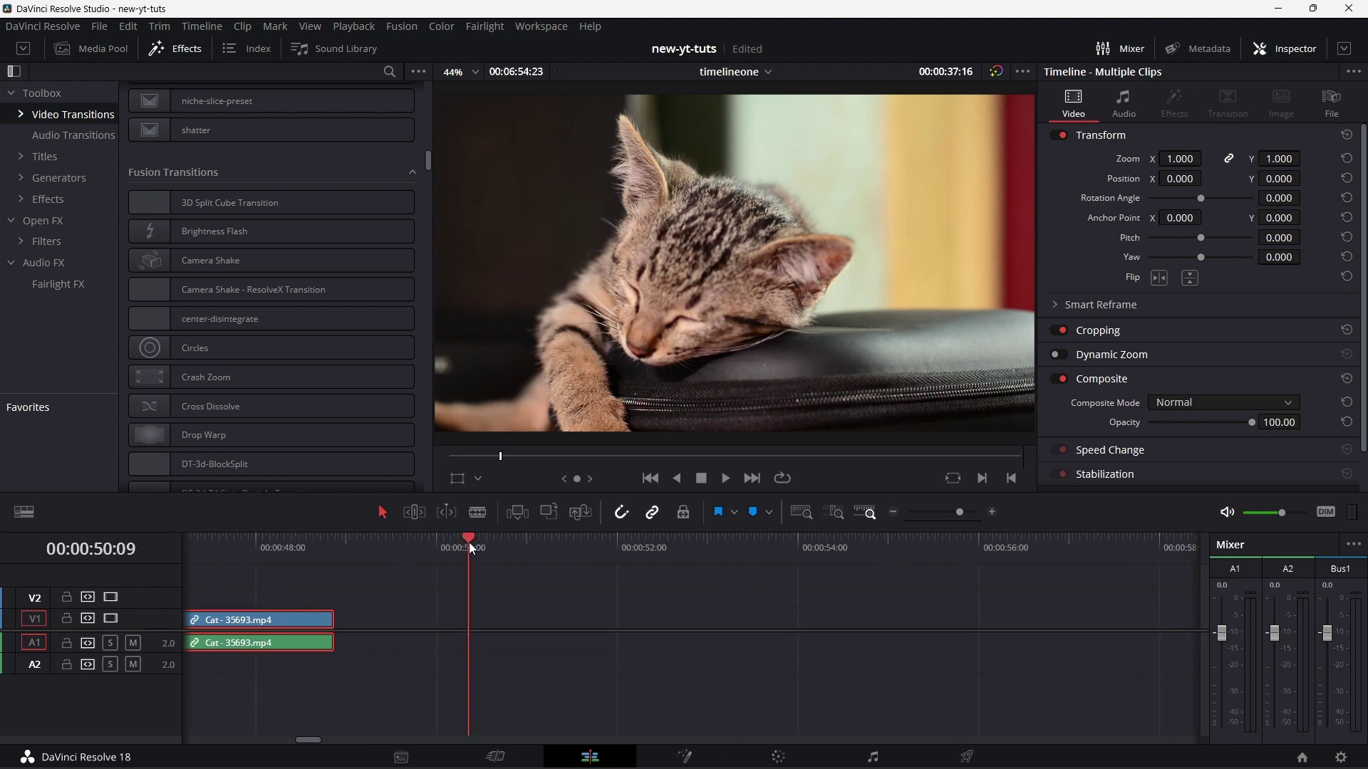
right_click(542, 612)
click(578, 618)
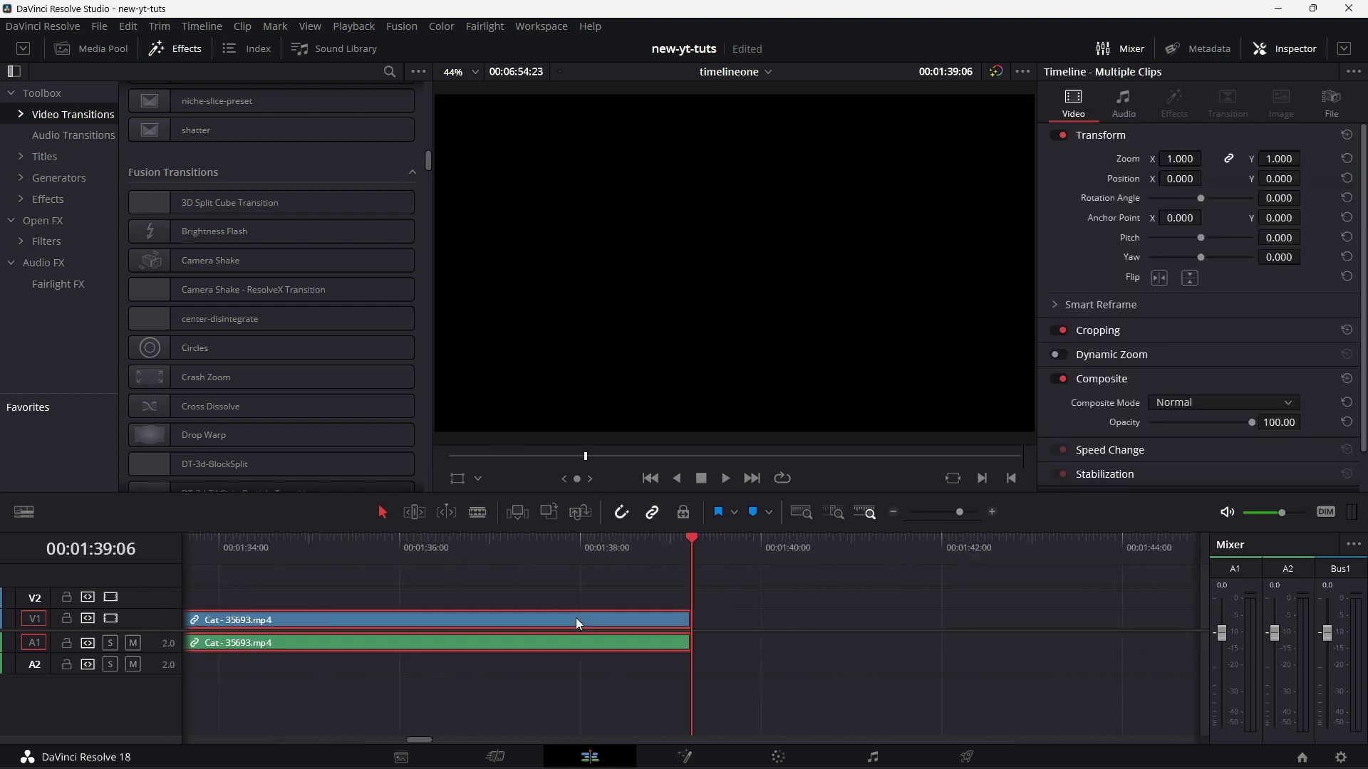
Delete the Cross Dissolve between the two pasted cat clips.
scroll(712, 669, left, 5)
scroll(668, 672, left, 5)
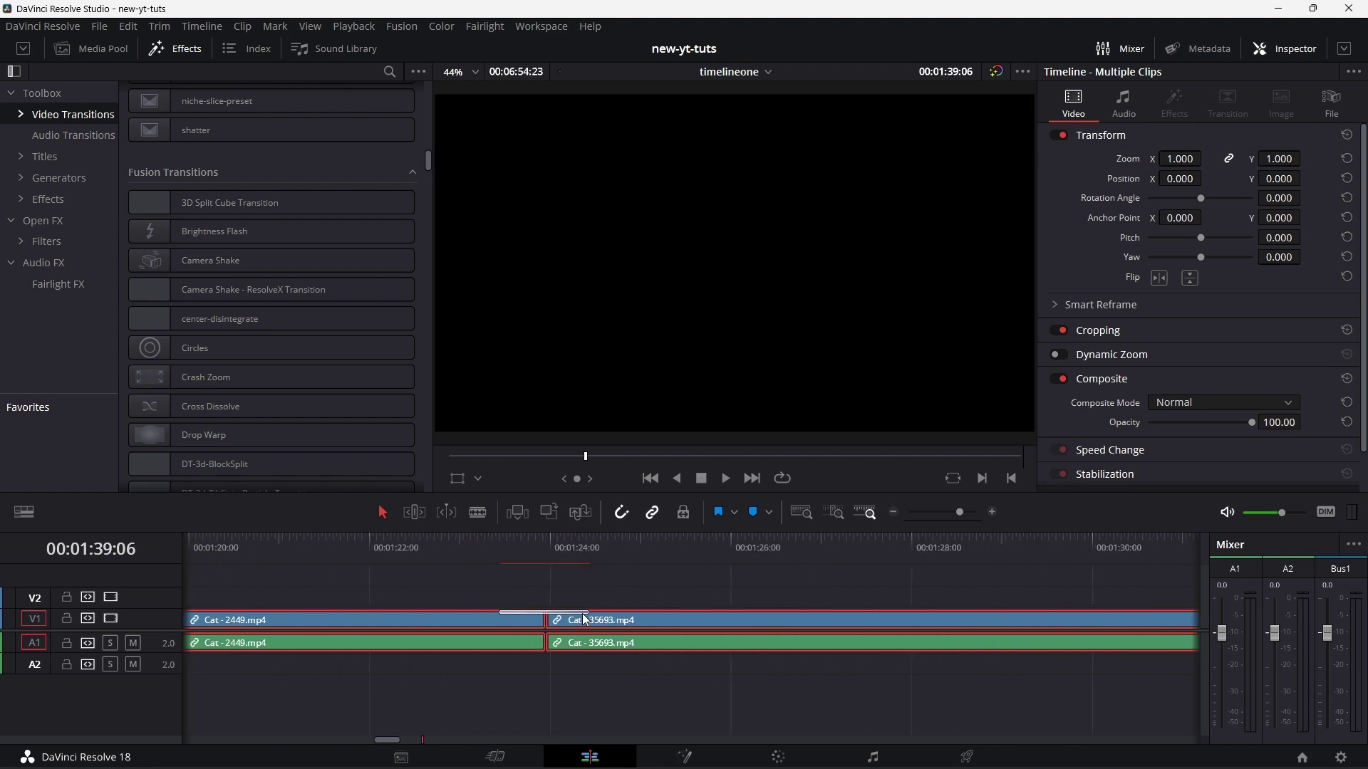
click(586, 614)
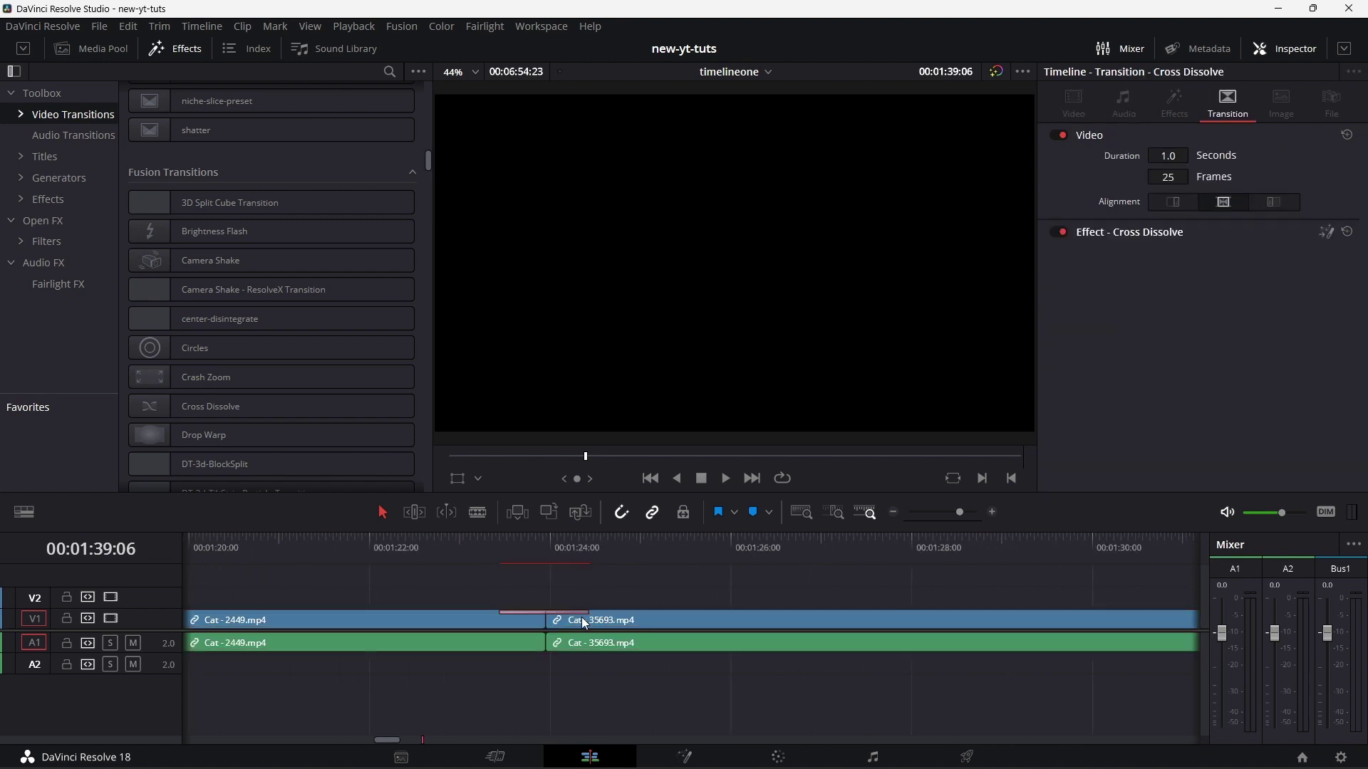
key(Delete)
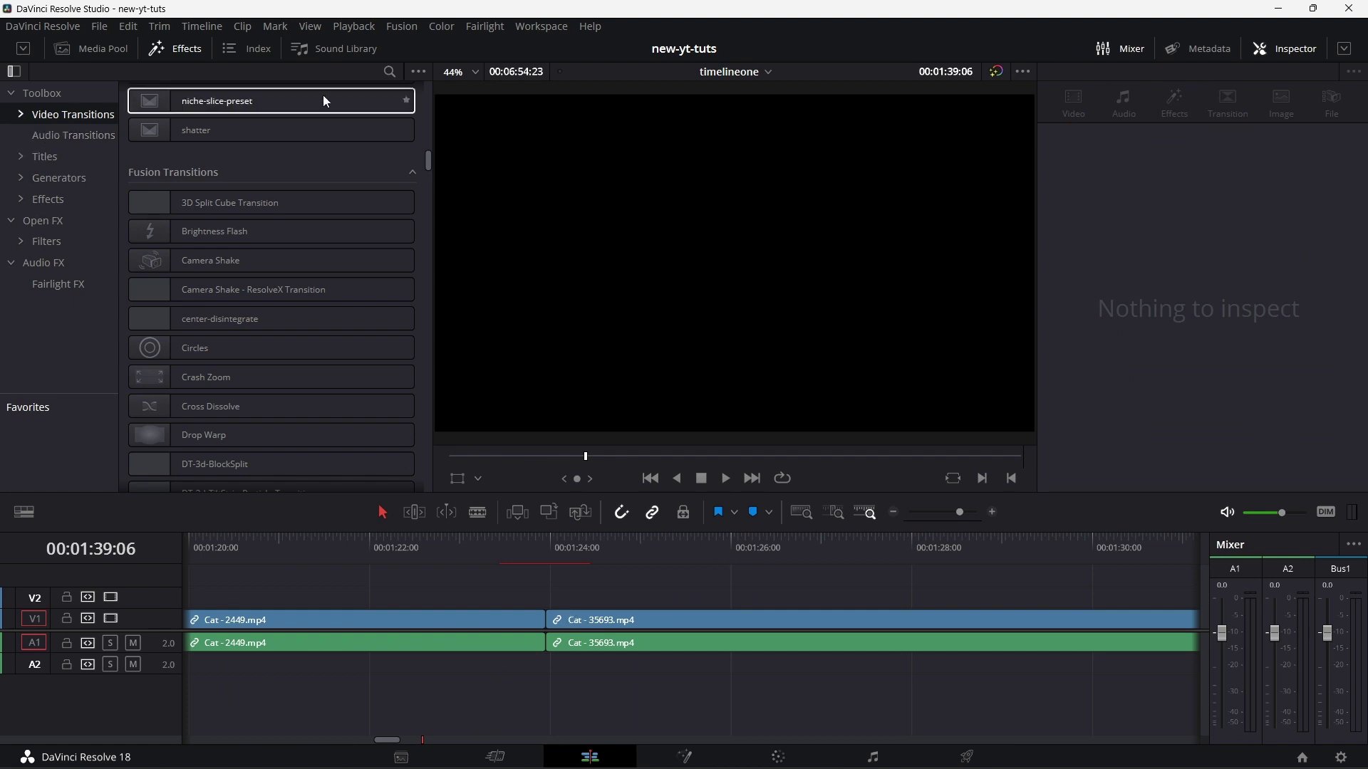
Search the video transitions for "3d spl" and apply 3D Split Cube Transition to the cut between the pasted cat clips.
click(389, 72)
text(3d)
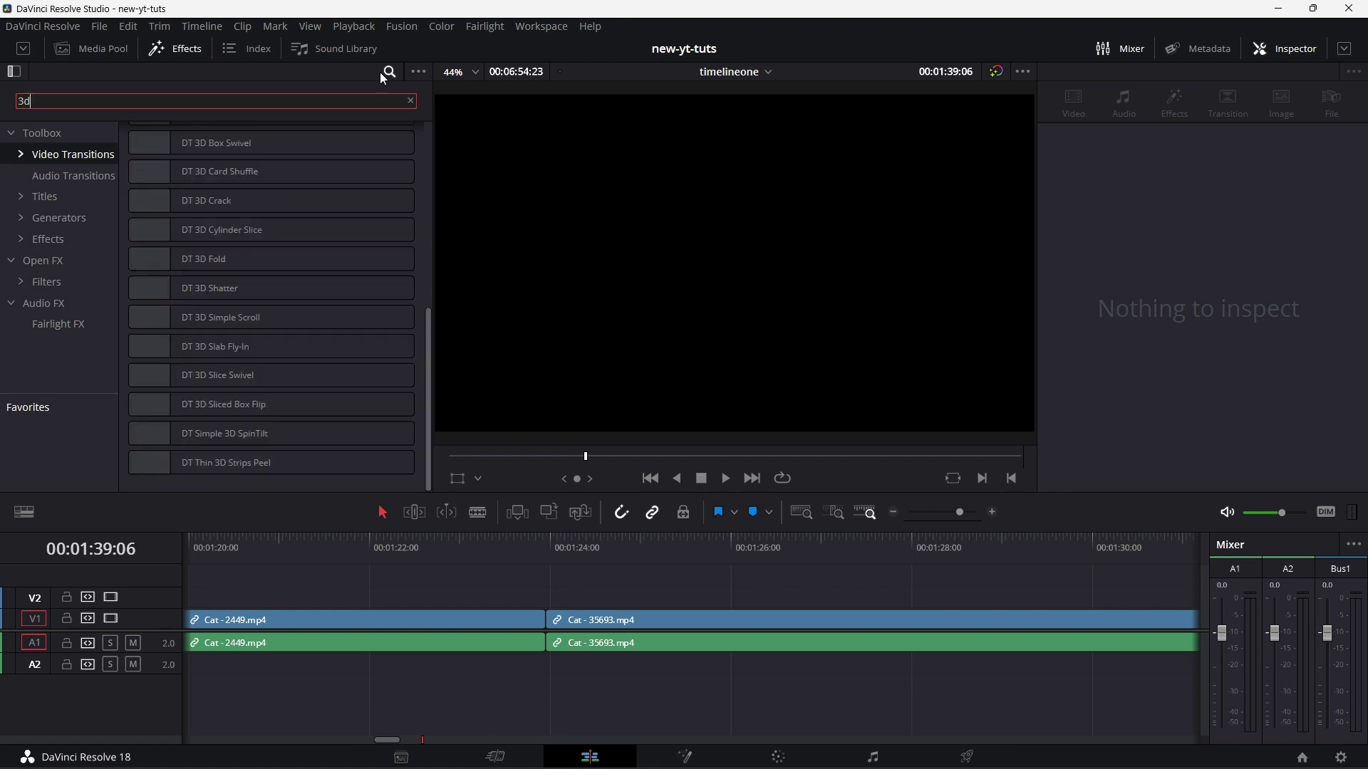
text( spl)
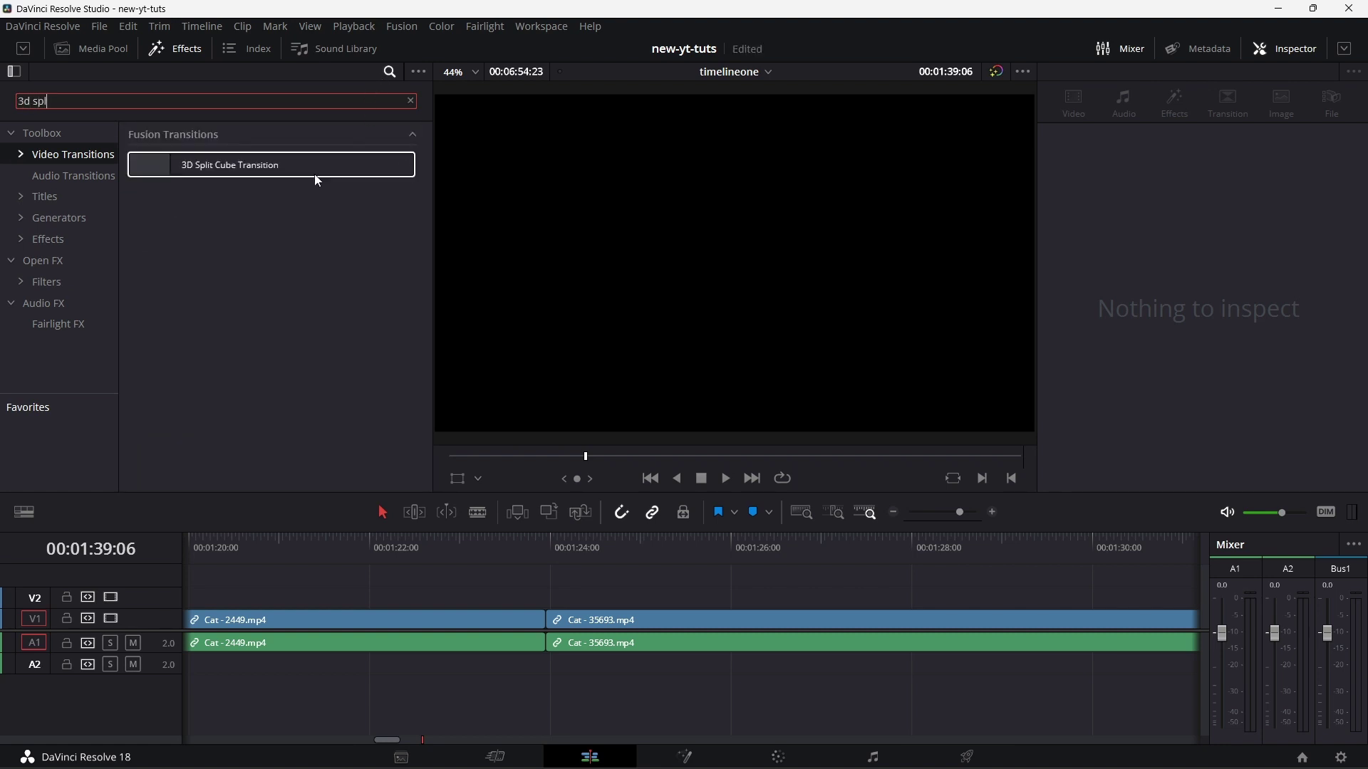
drag(271, 166, 539, 619)
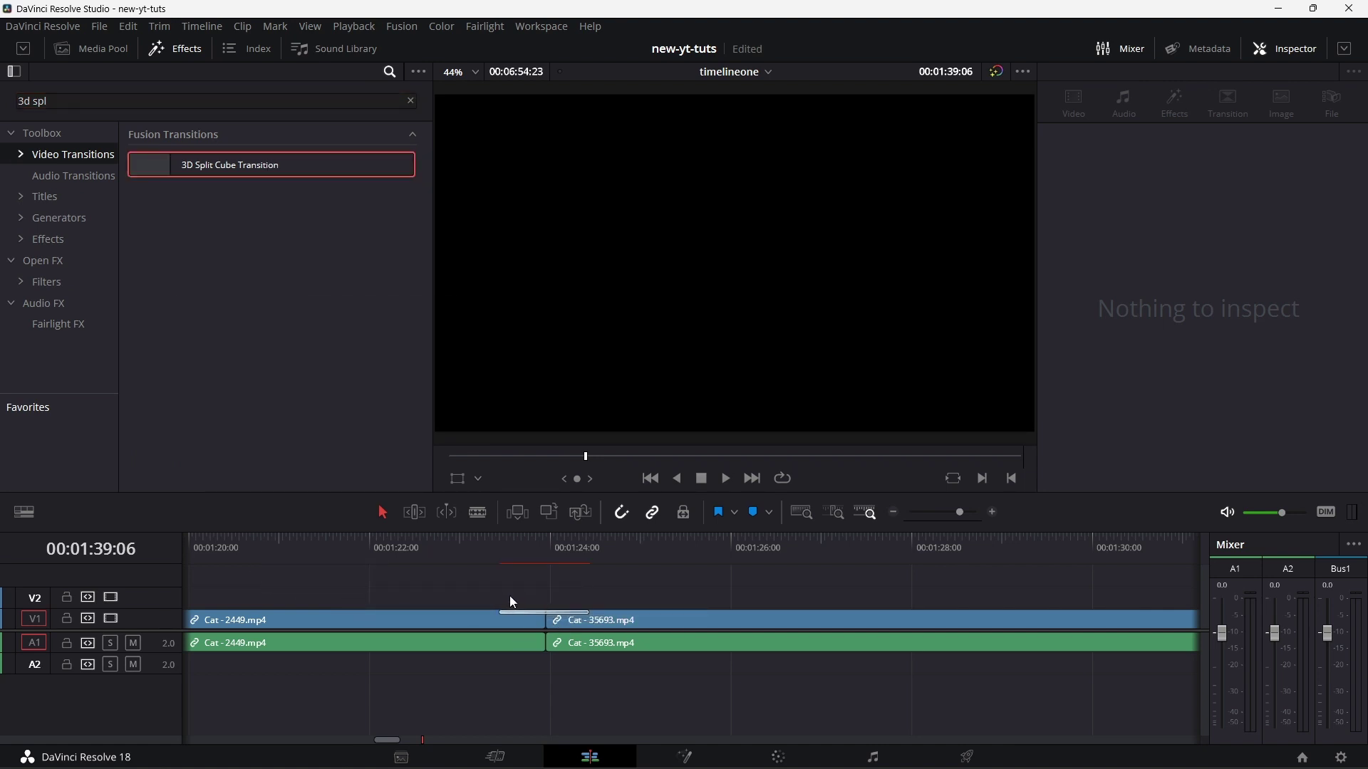
Show the controls of the applied 3D Split Cube Transition and play the timeline across the cut to check it.
click(590, 612)
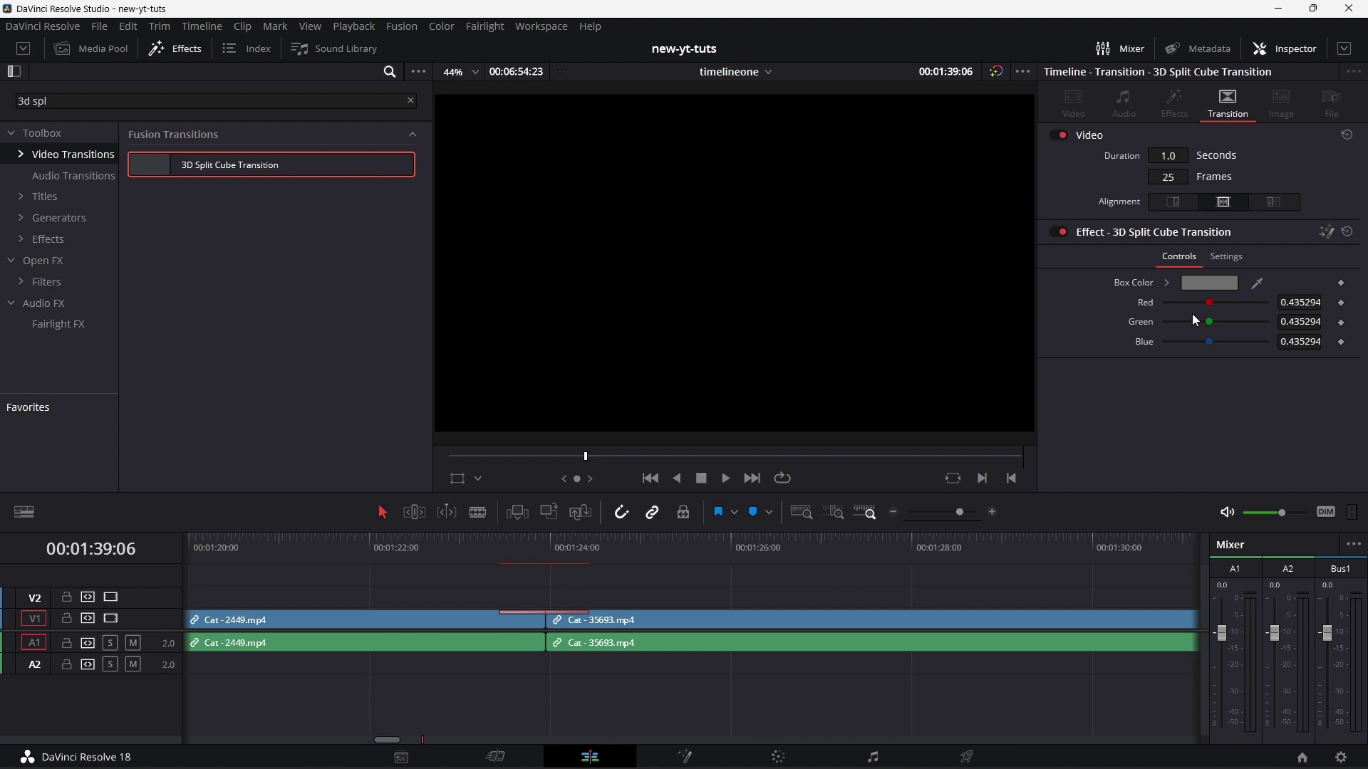
click(477, 556)
click(725, 477)
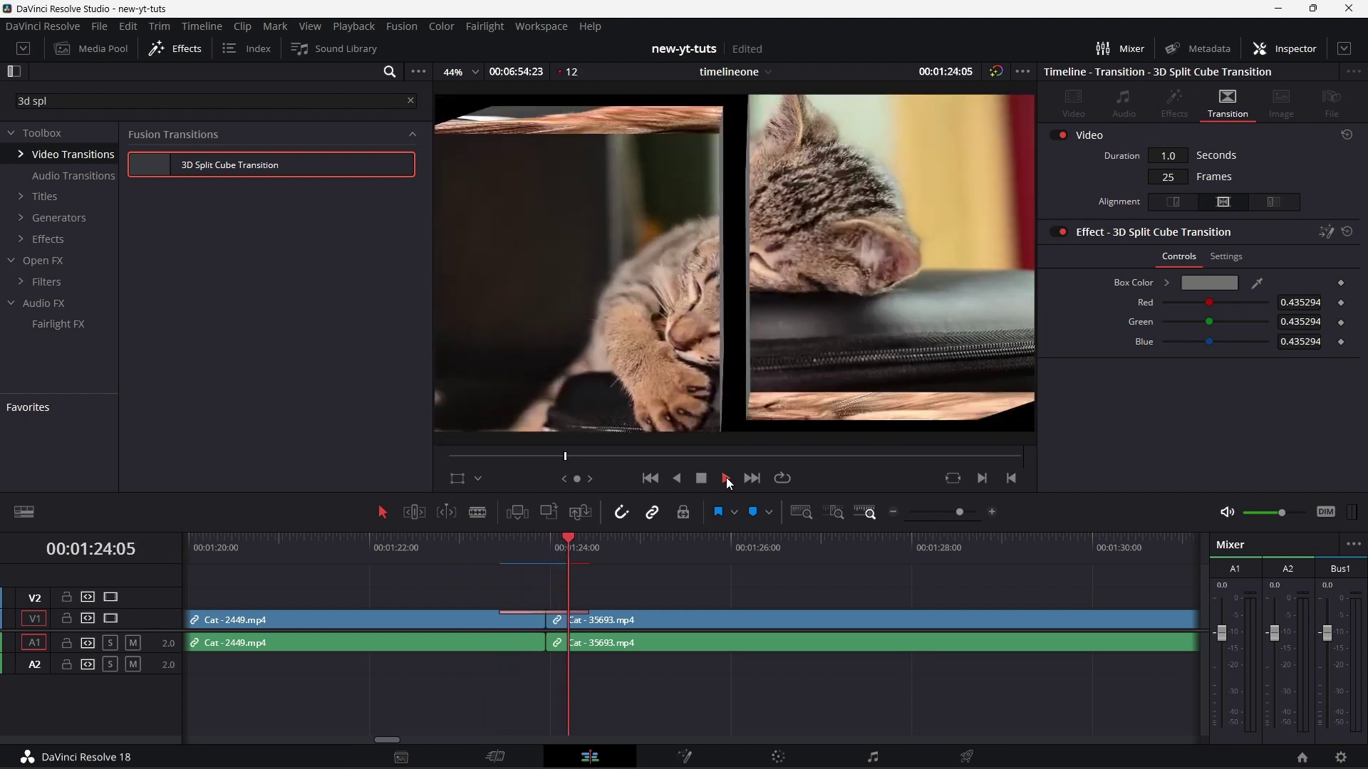
click(468, 552)
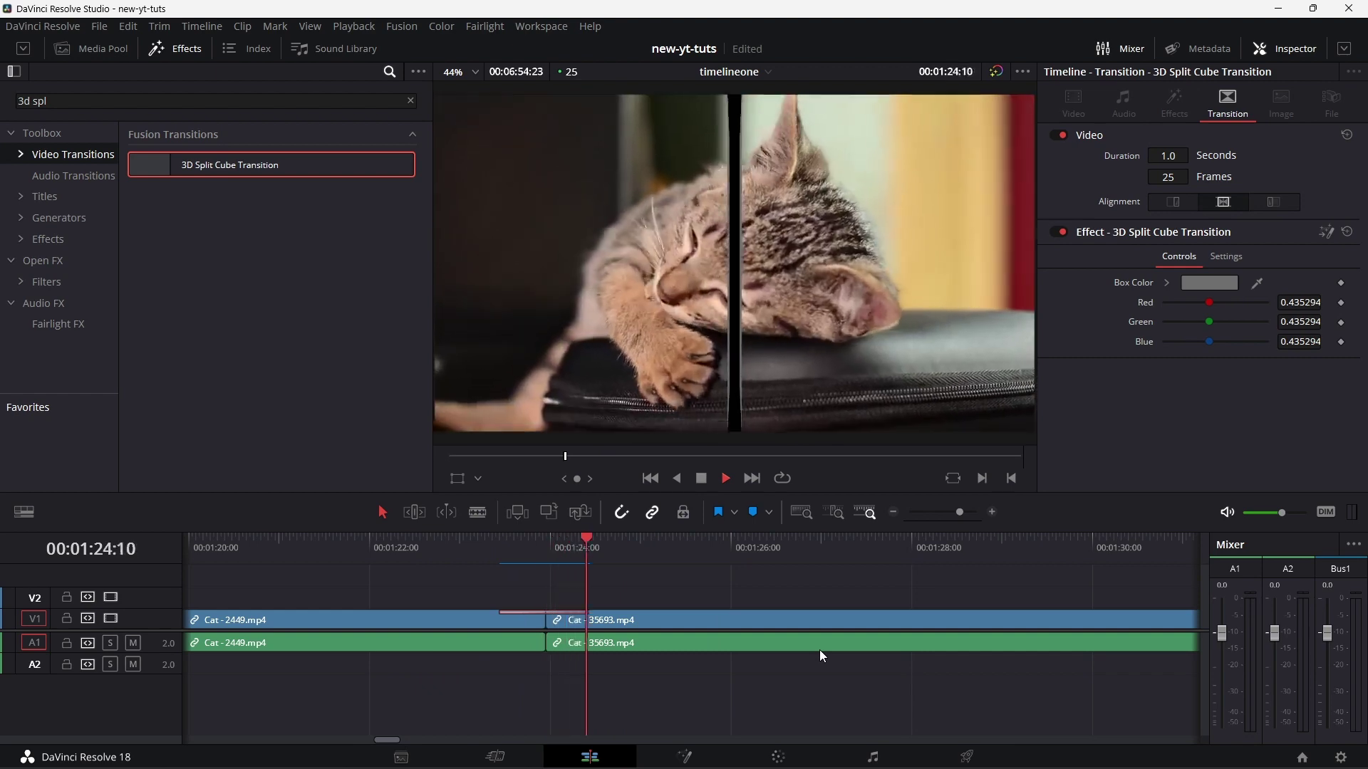